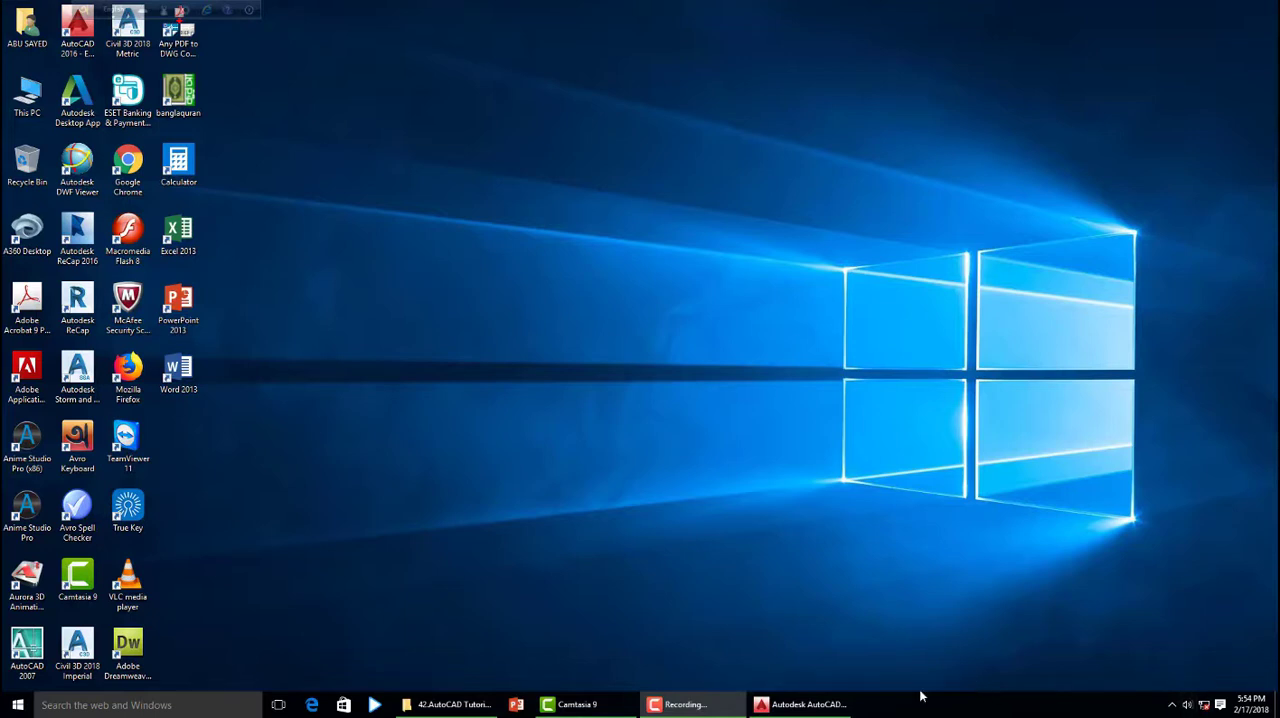
- Switch to AutoCAD and place a horizontal linear dimension between the first two vertical gridlines, above grid line 7 of the grade beam layout
left_click(805, 705)
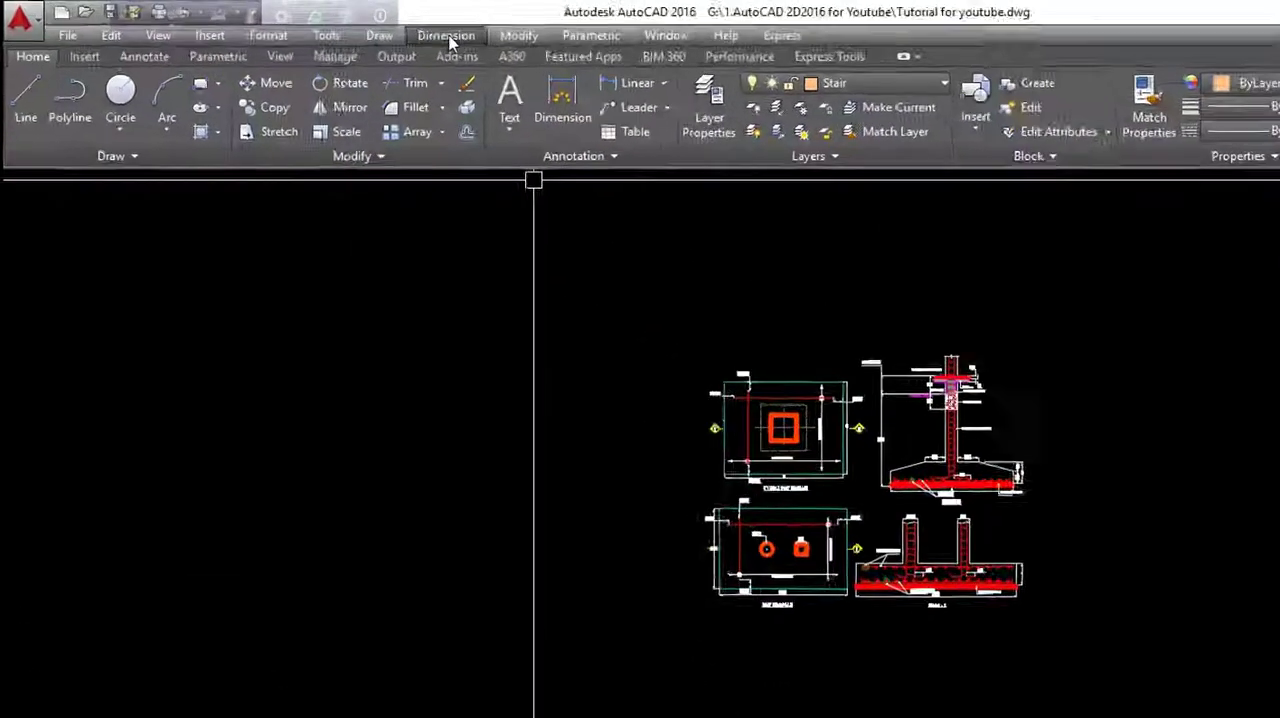
left_click(293, 24)
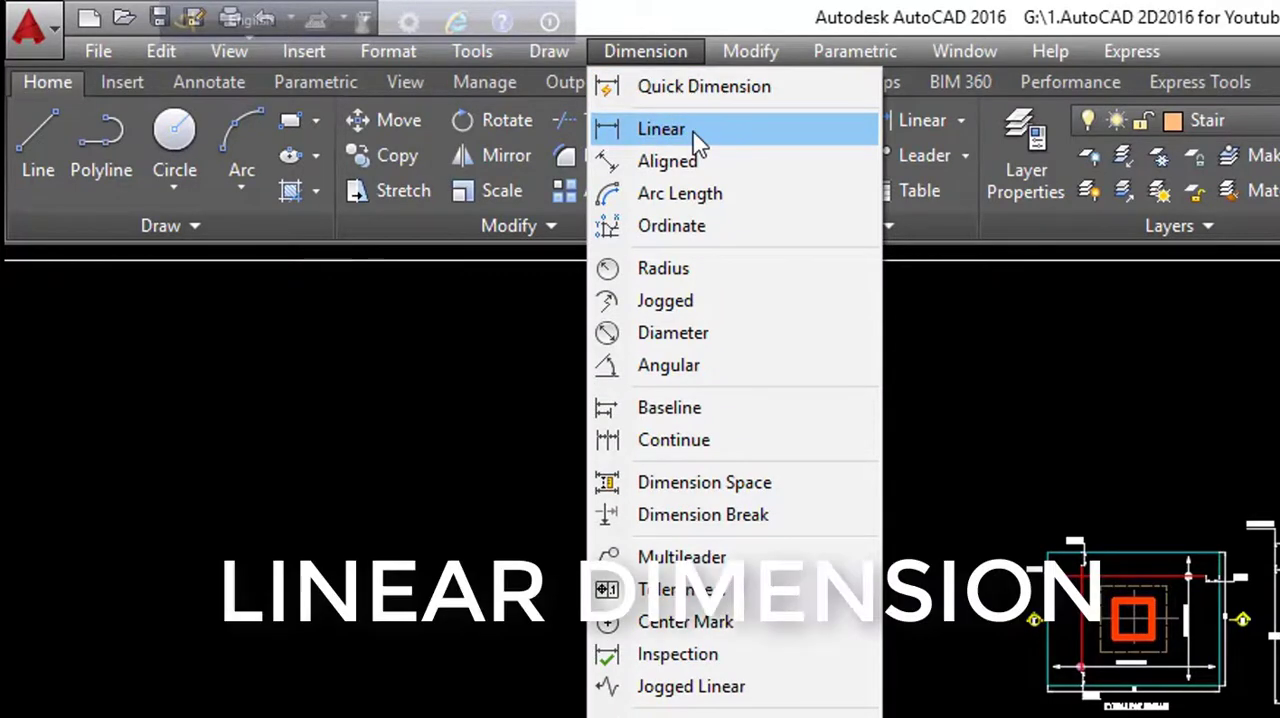
left_click(665, 130)
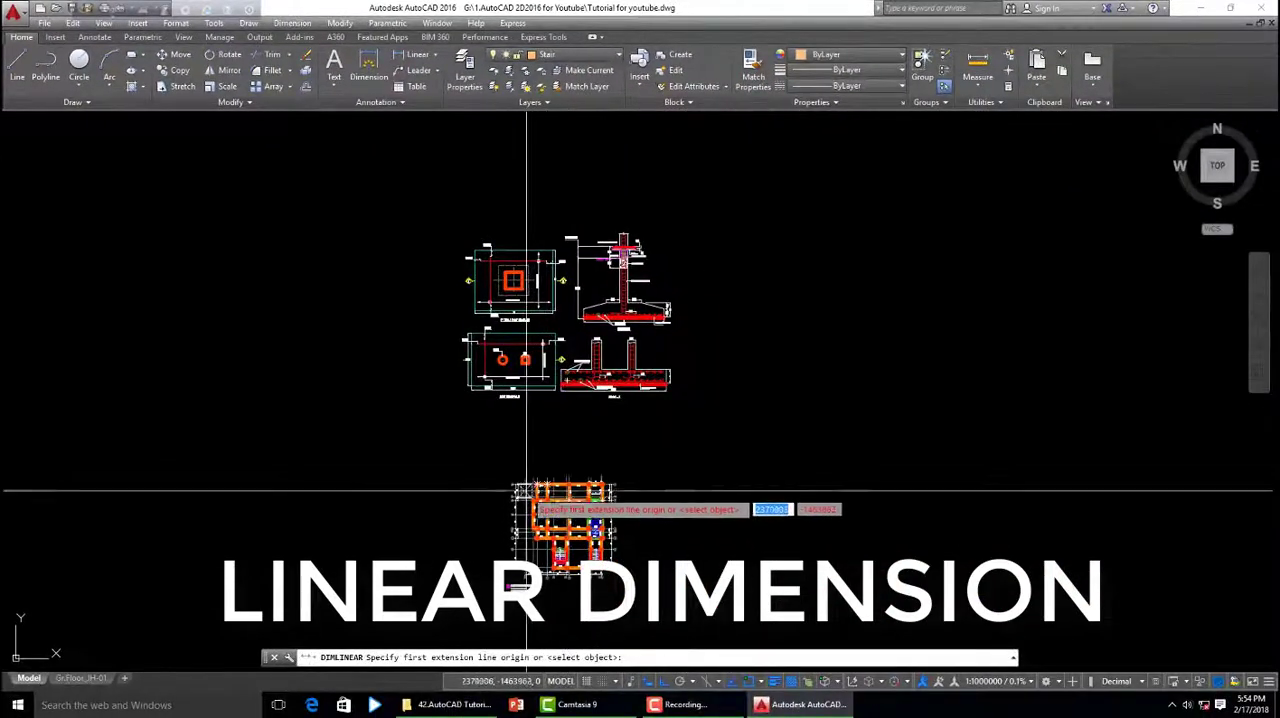
scroll(523, 470, "up", 10)
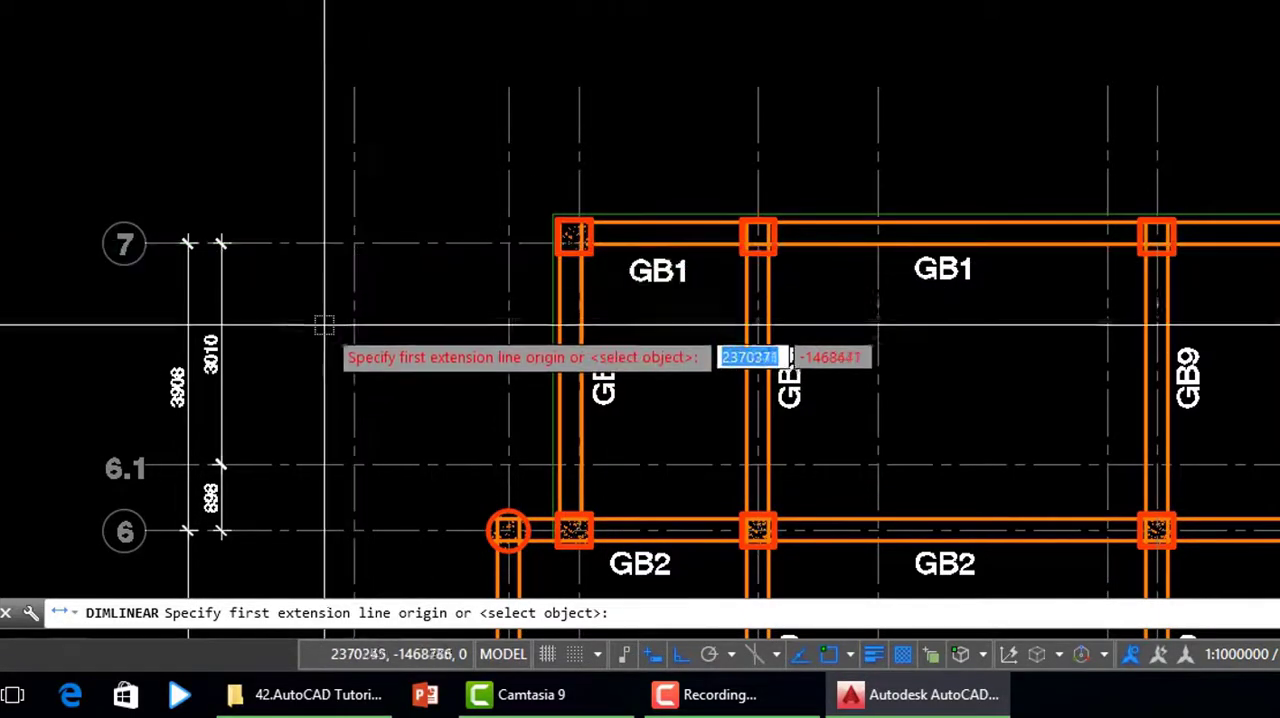
left_click(354, 242)
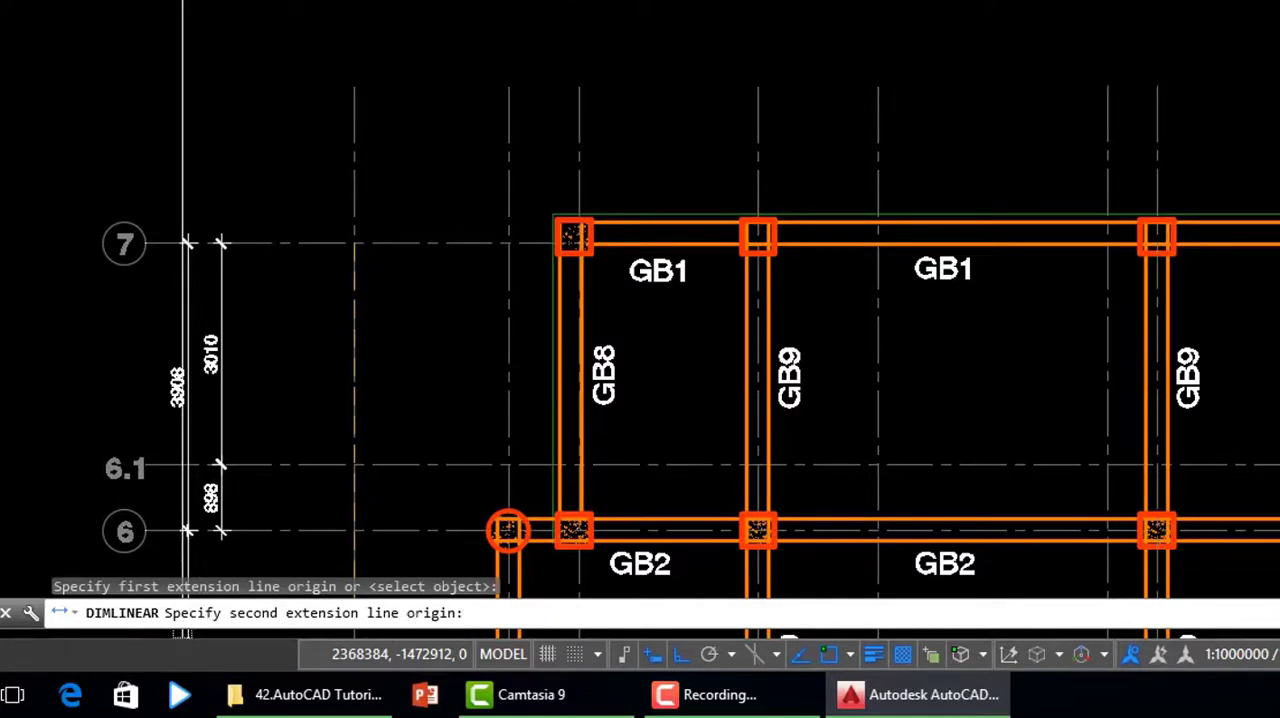
left_click(509, 243)
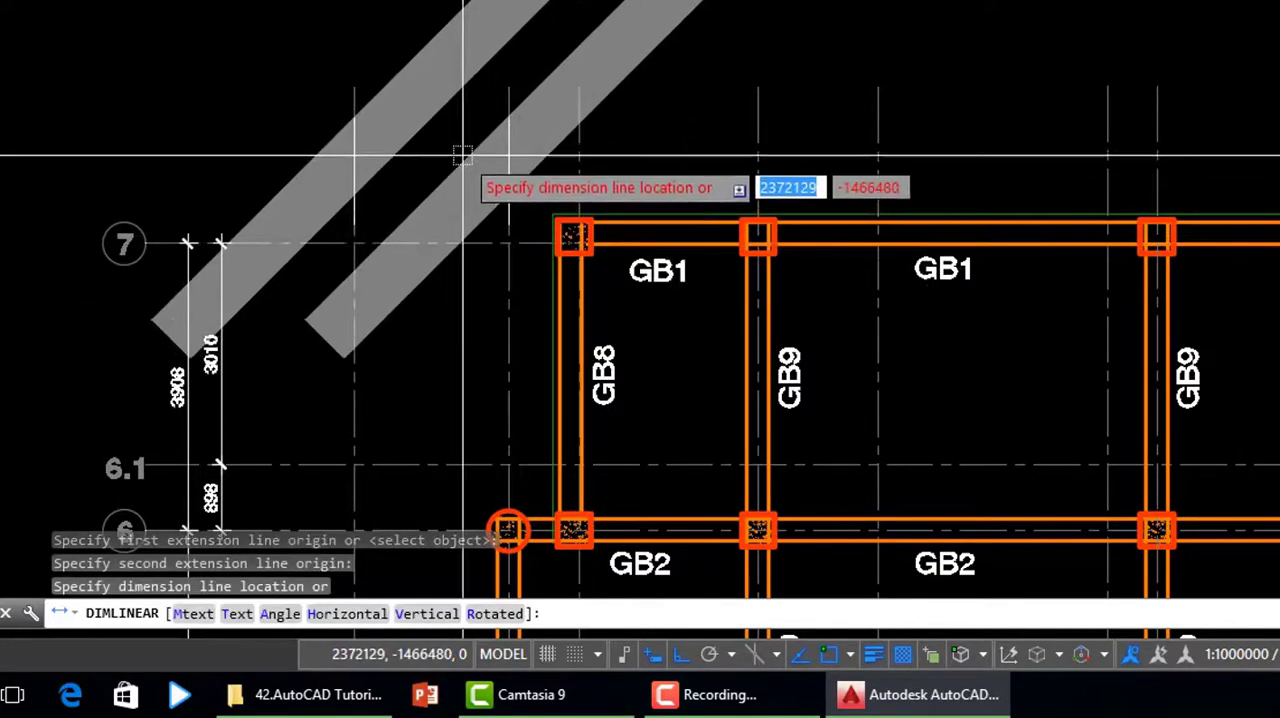
left_click(459, 109)
- Match the new horizontal dimension's properties to the vertical 3010 dimension beside grid line 7
scroll(740, 220, "down", 4)
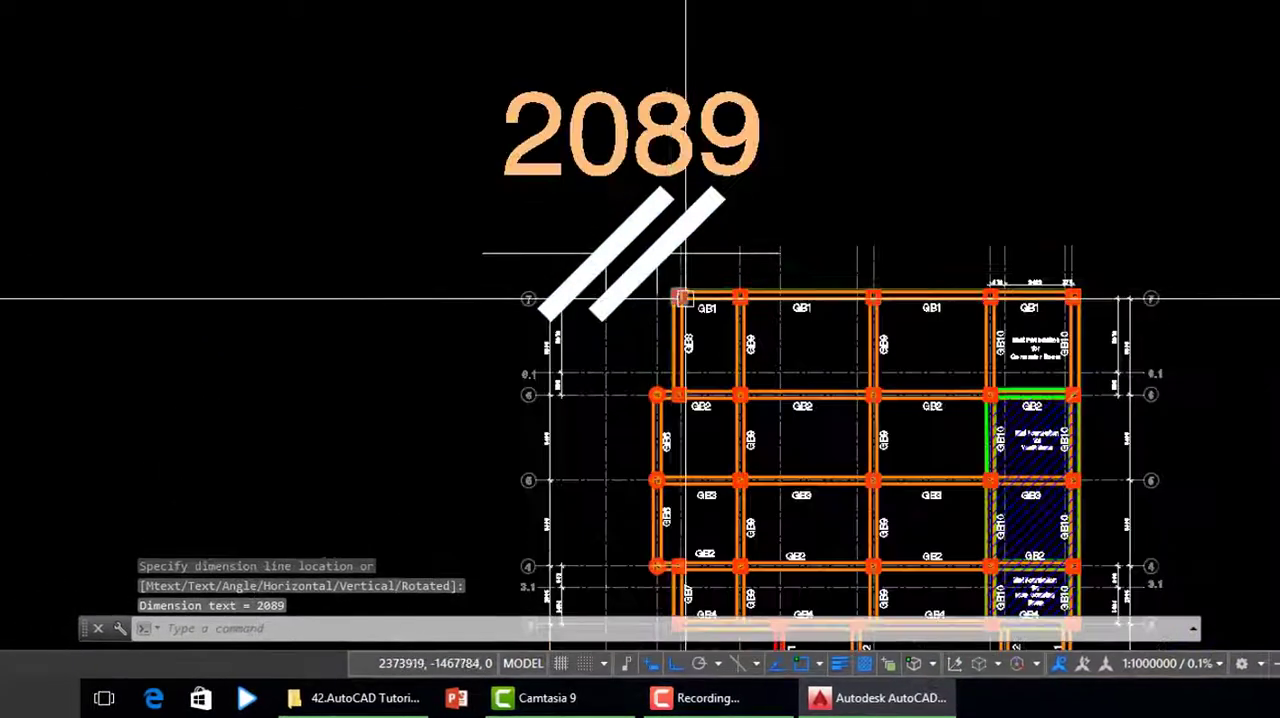
scroll(566, 363, "up", 2)
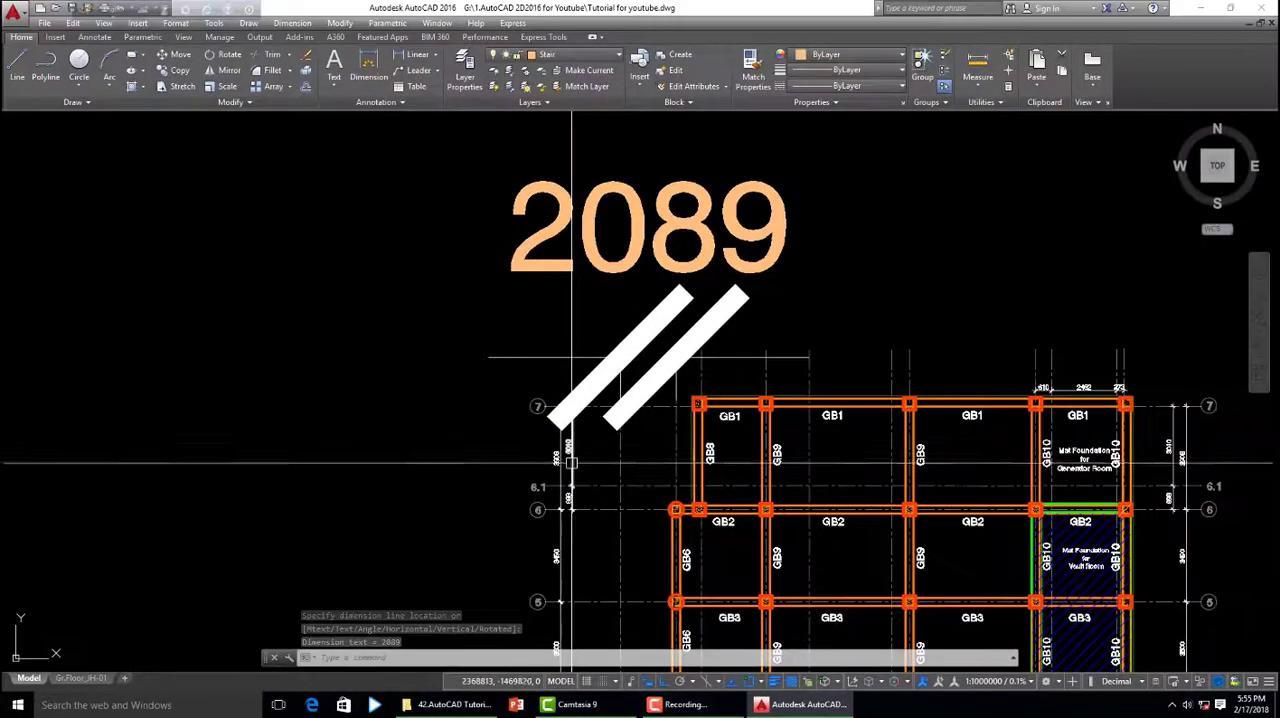
left_click(540, 340)
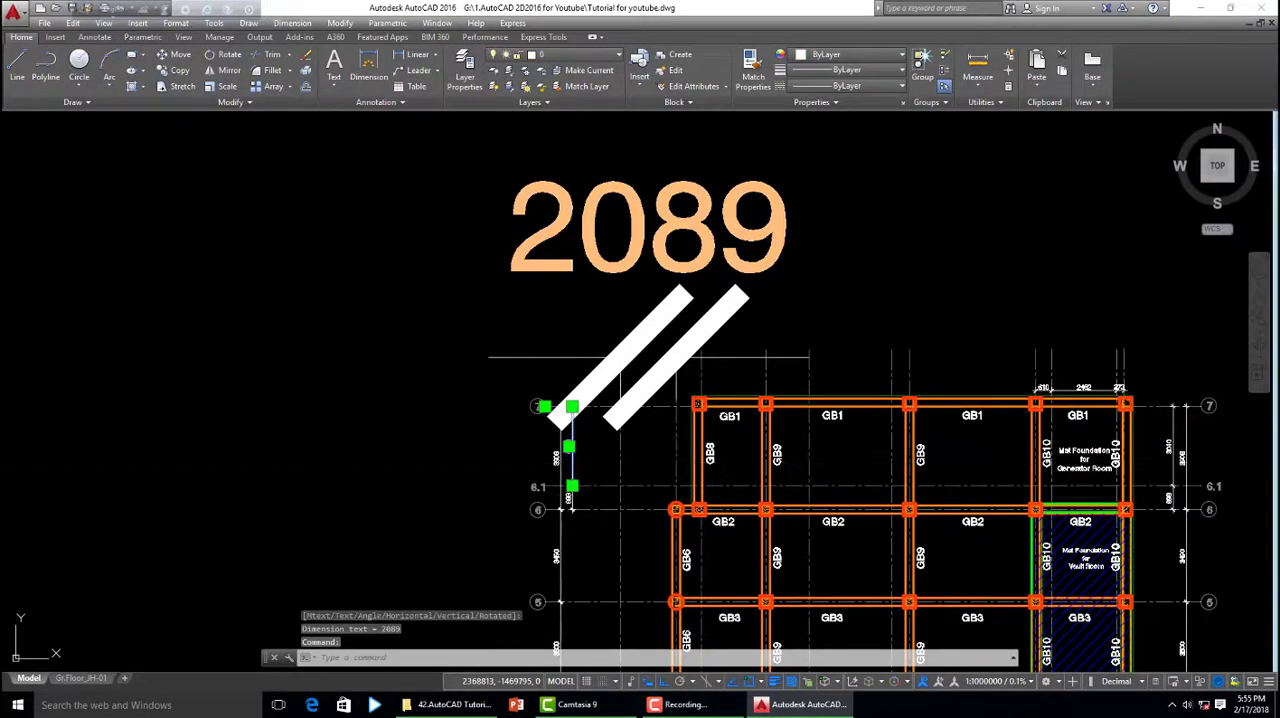
type("ma")
key("Return")
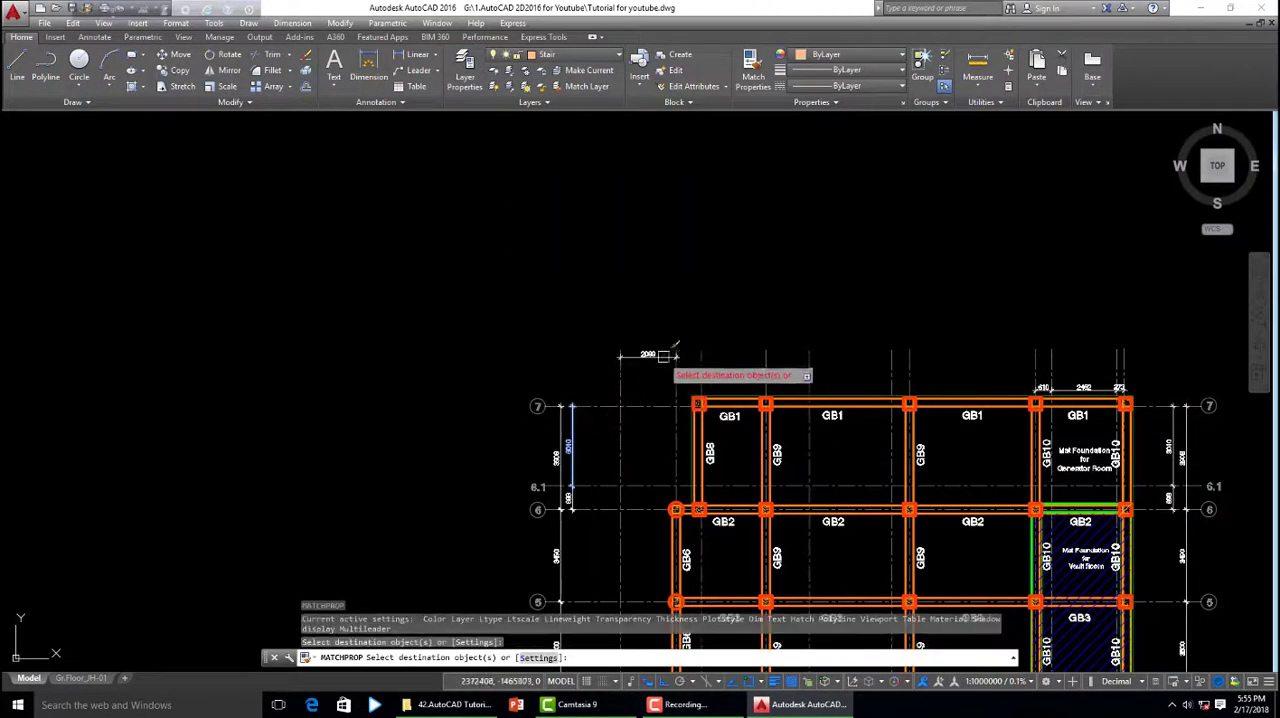
scroll(660, 362, "up", 8)
scroll(640, 355, "down", 4)
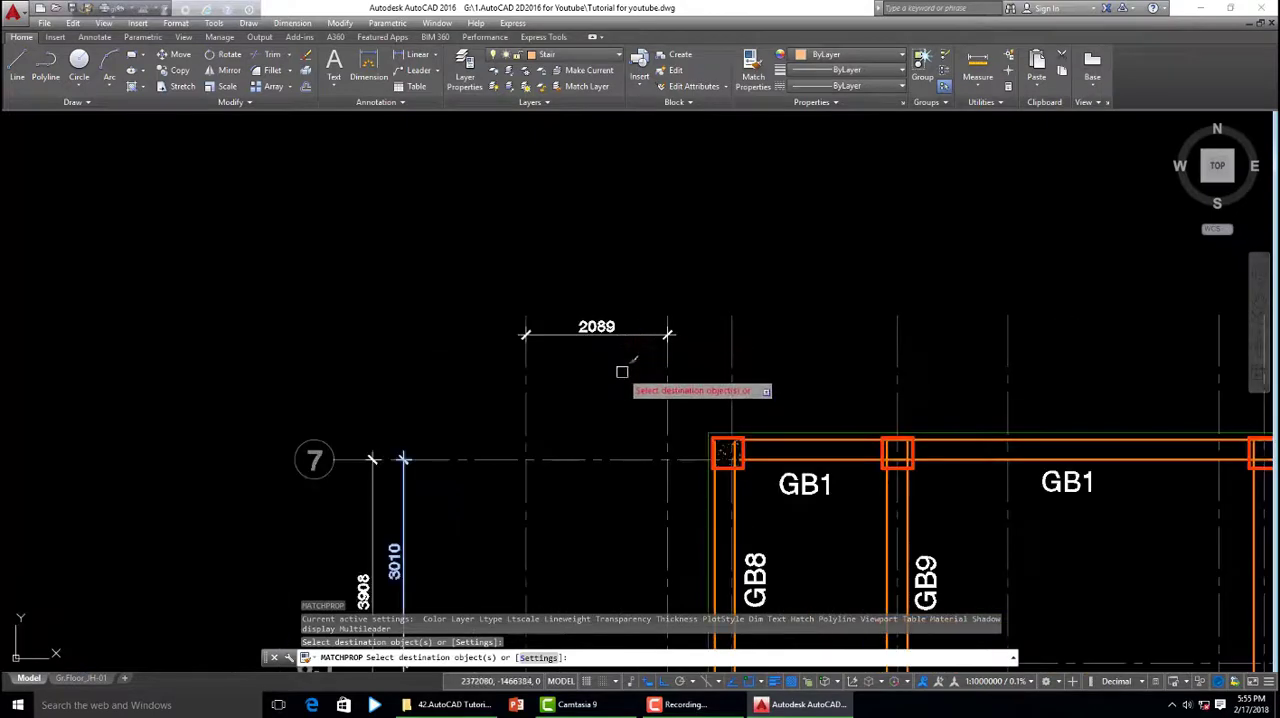
key("Escape")
key("Escape")
key("Escape")
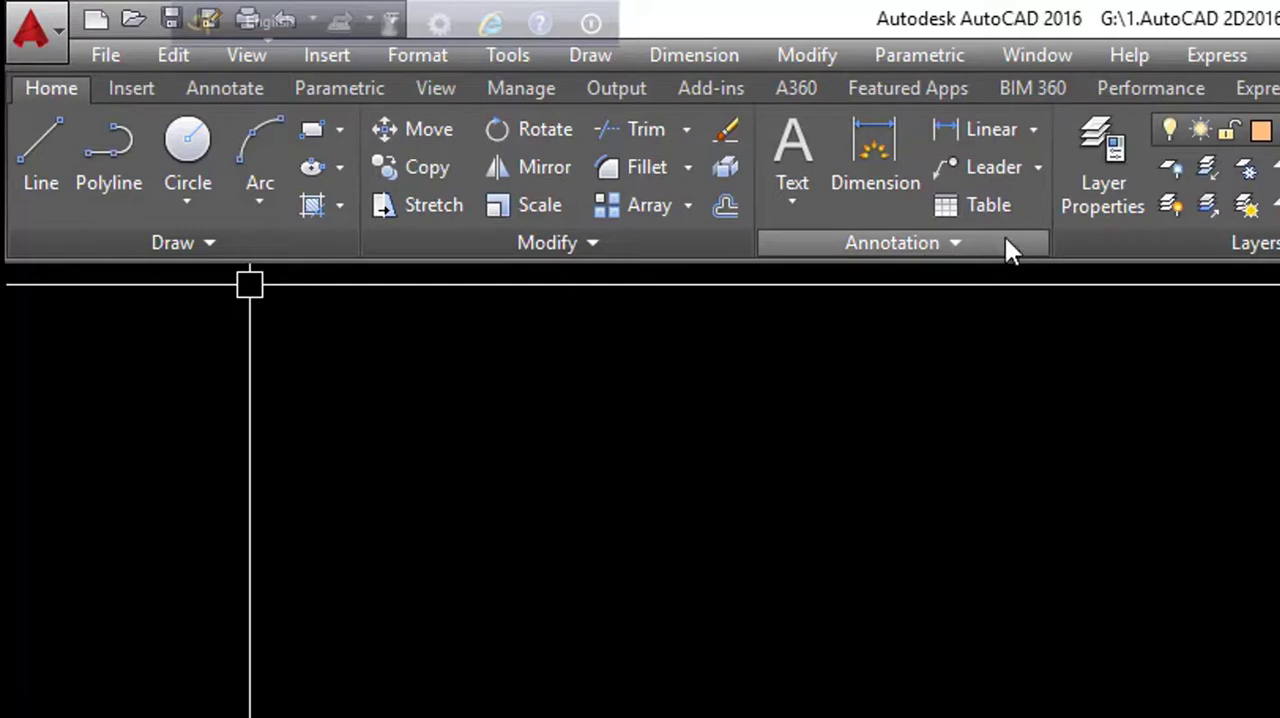
- Add a linear dimension between the second and third vertical gridlines above grid line 7, in line with the 2089 dimension
left_click(1033, 128)
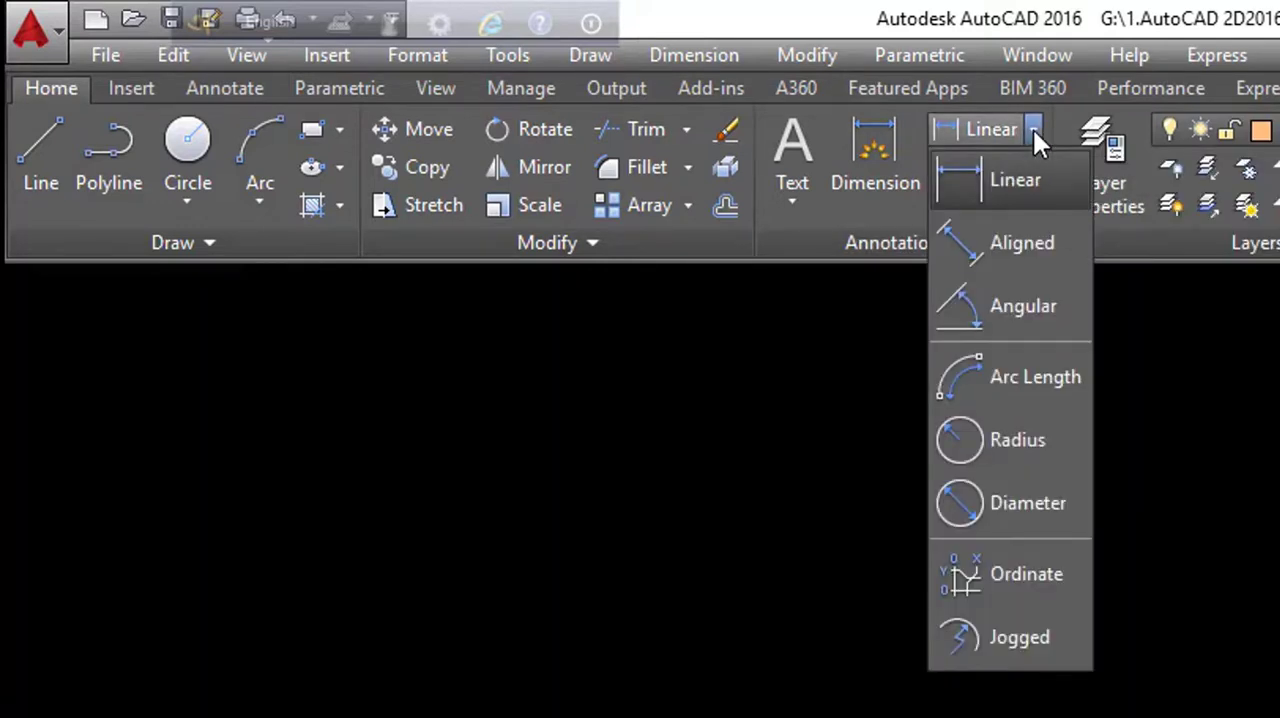
left_click(1009, 178)
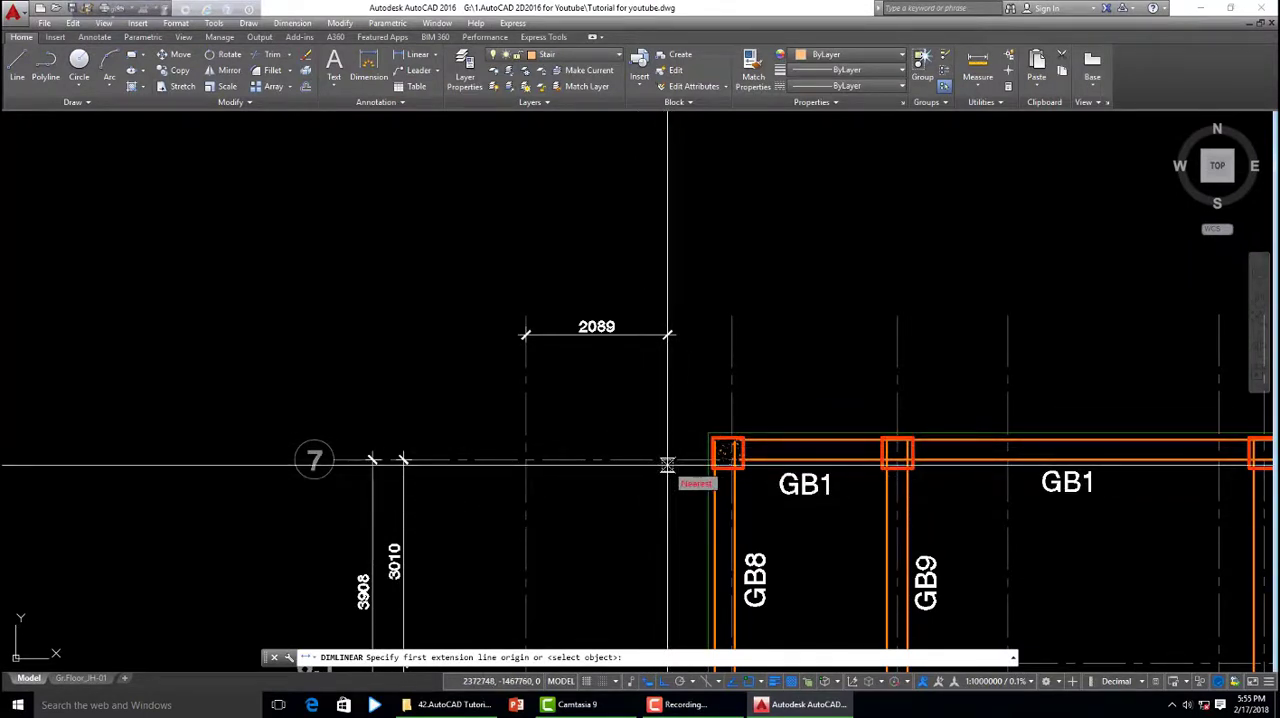
left_click(667, 464)
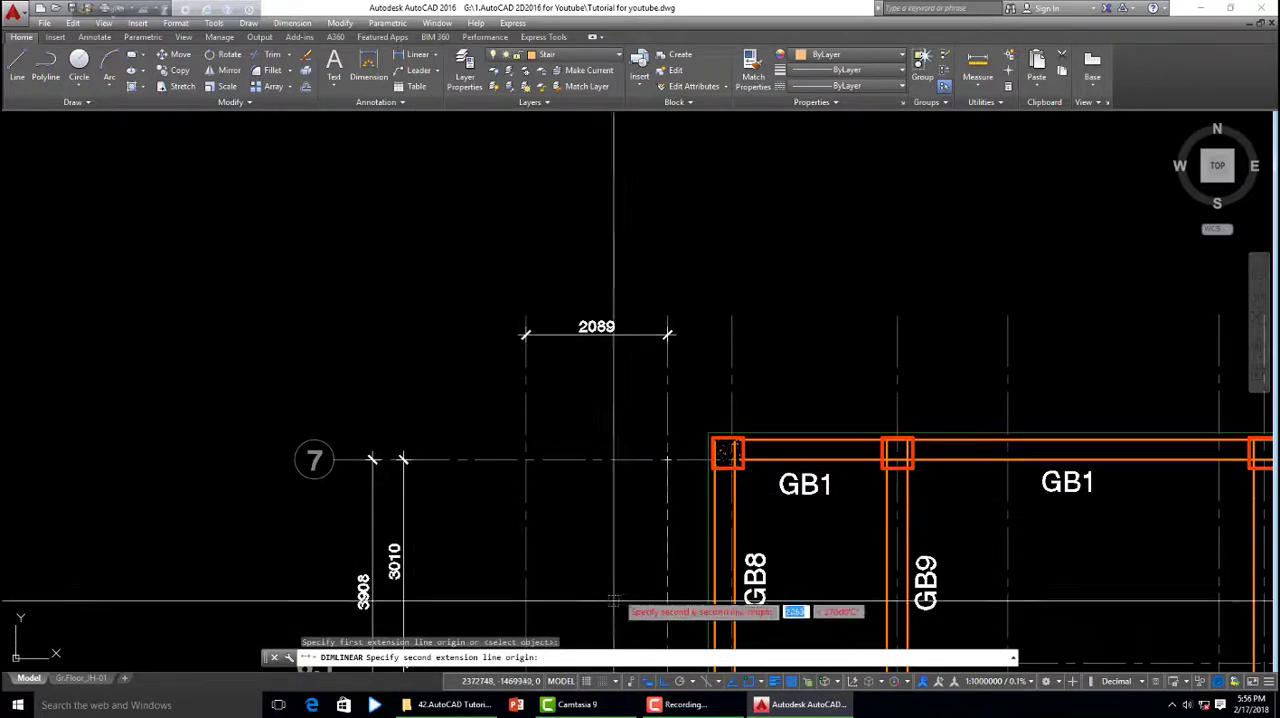
scroll(735, 459, "up", 5)
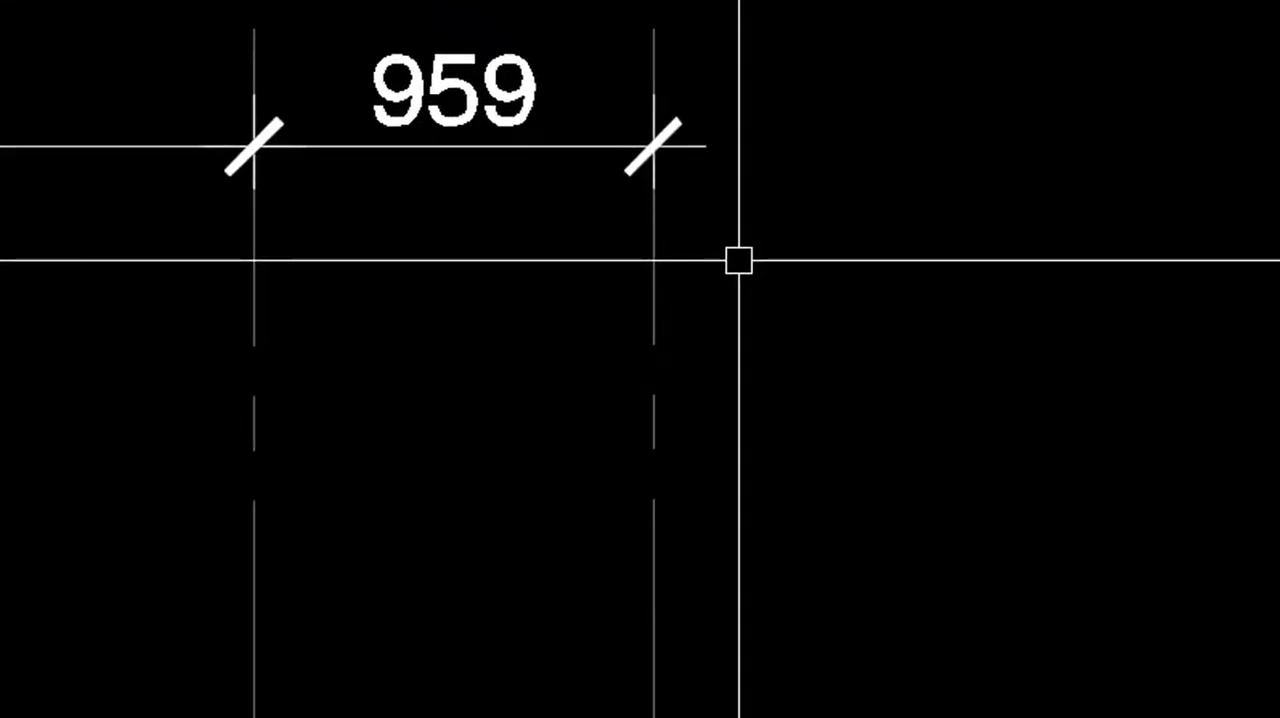
- Use DIMLINEAR to dimension from the third vertical gridline to the gridline at the next column, in line with the 959 dimension
type("dim")
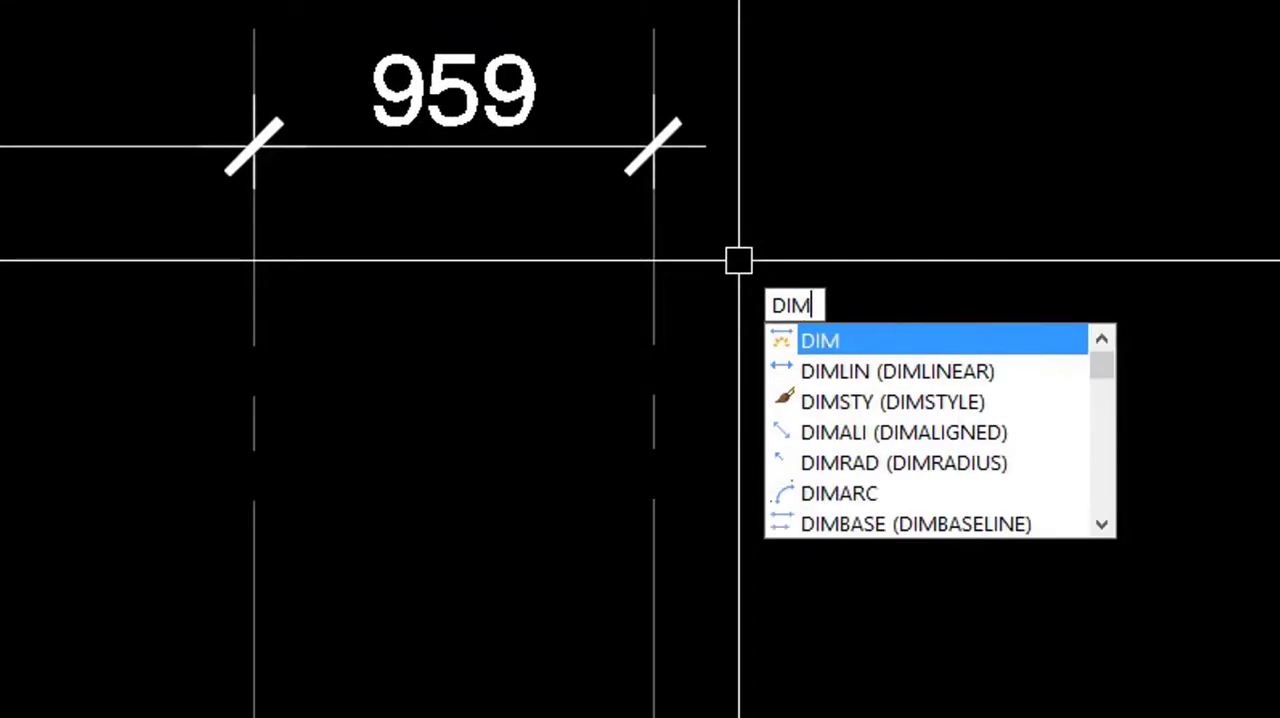
type("li")
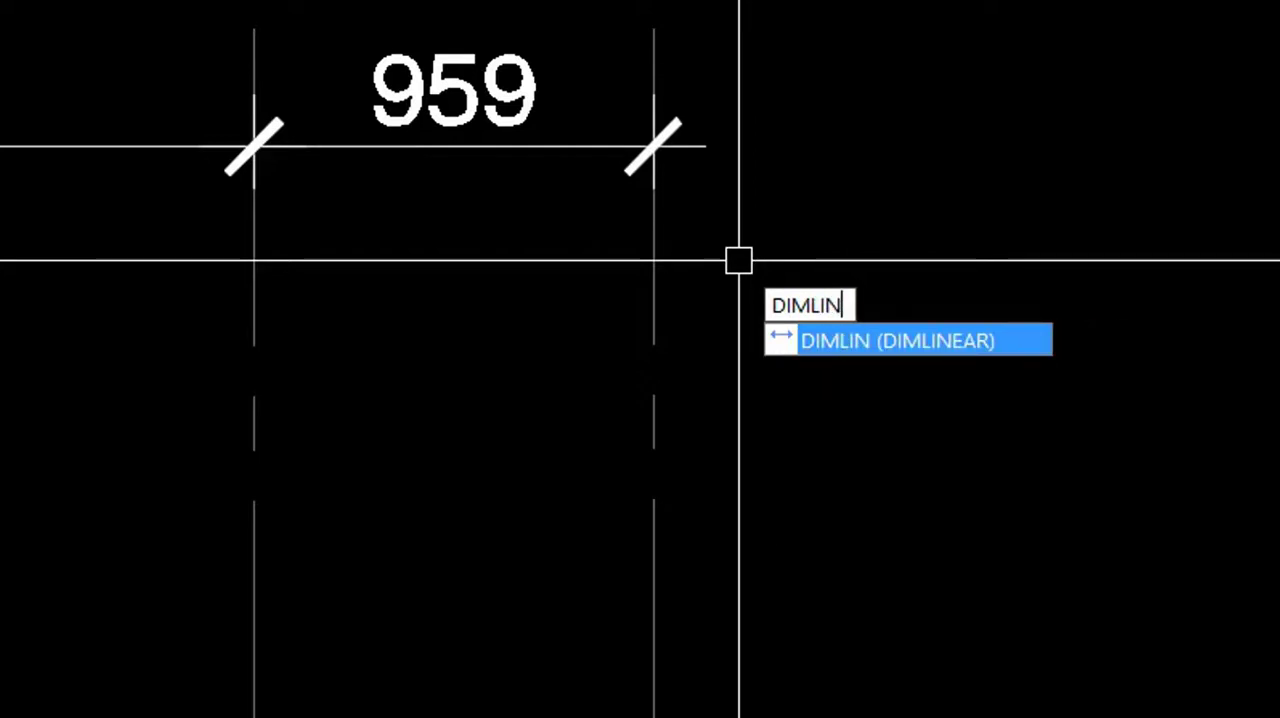
key("Return")
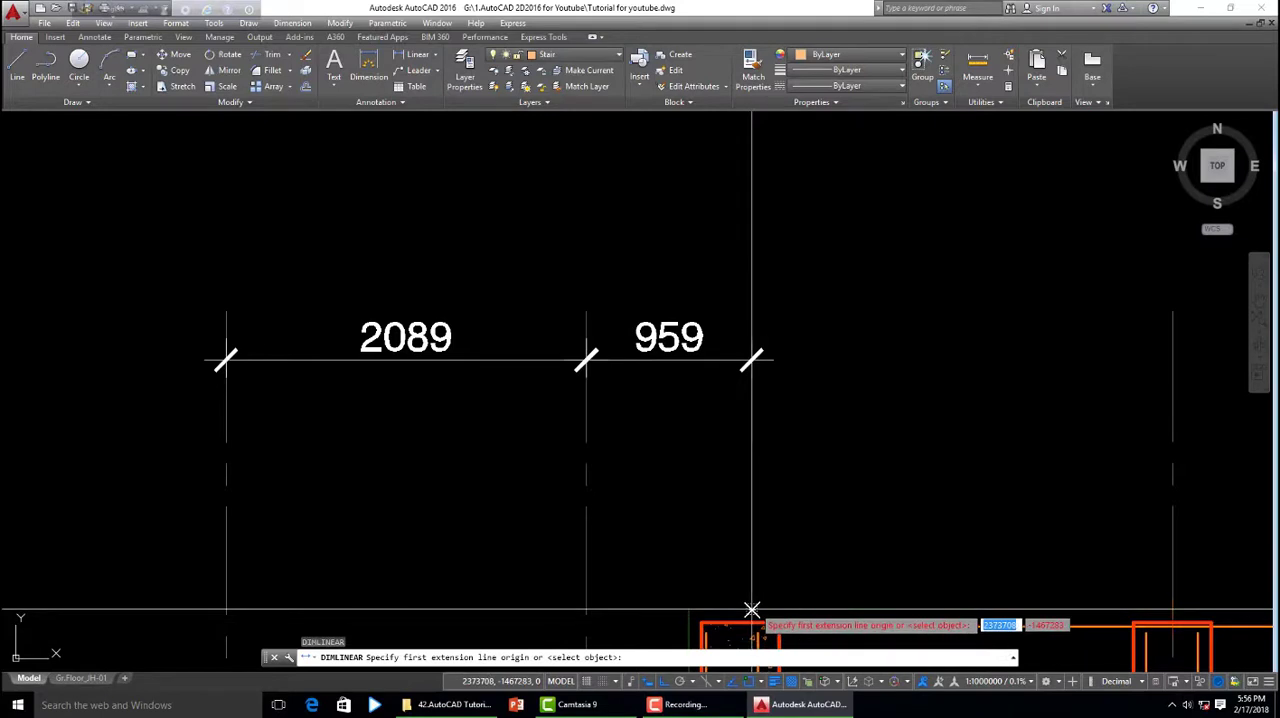
left_click(752, 610)
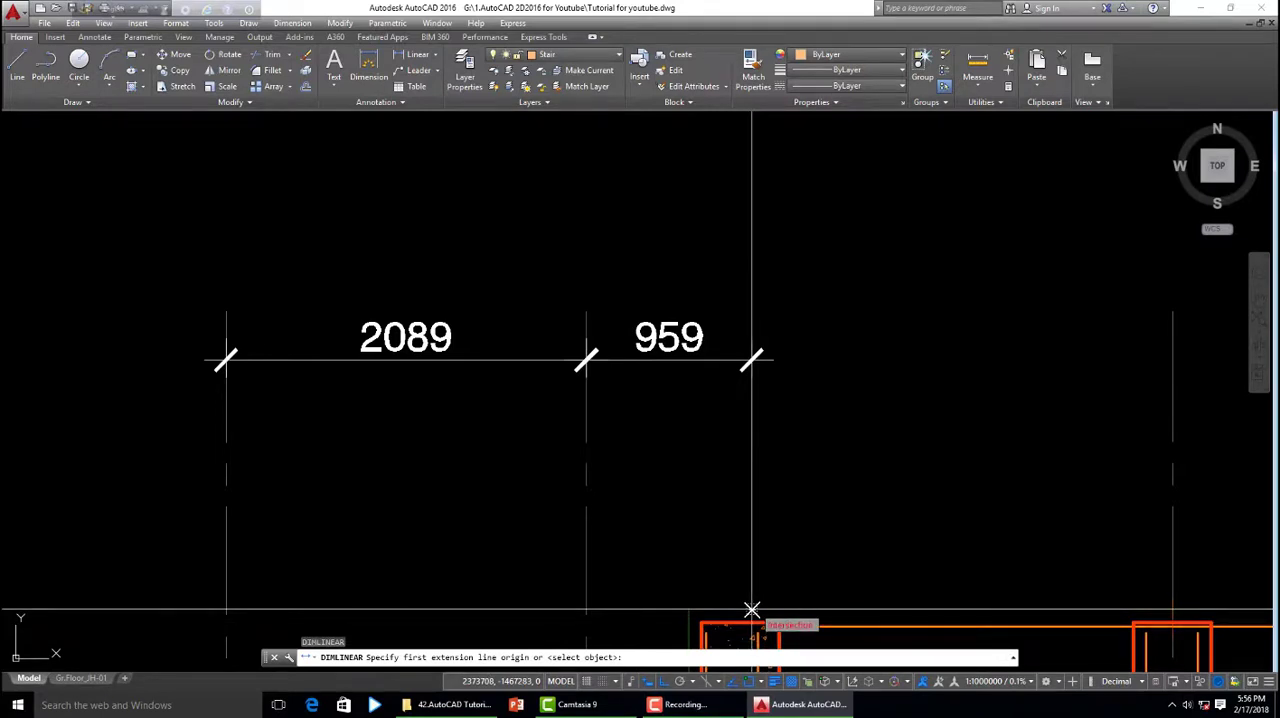
left_click(752, 610)
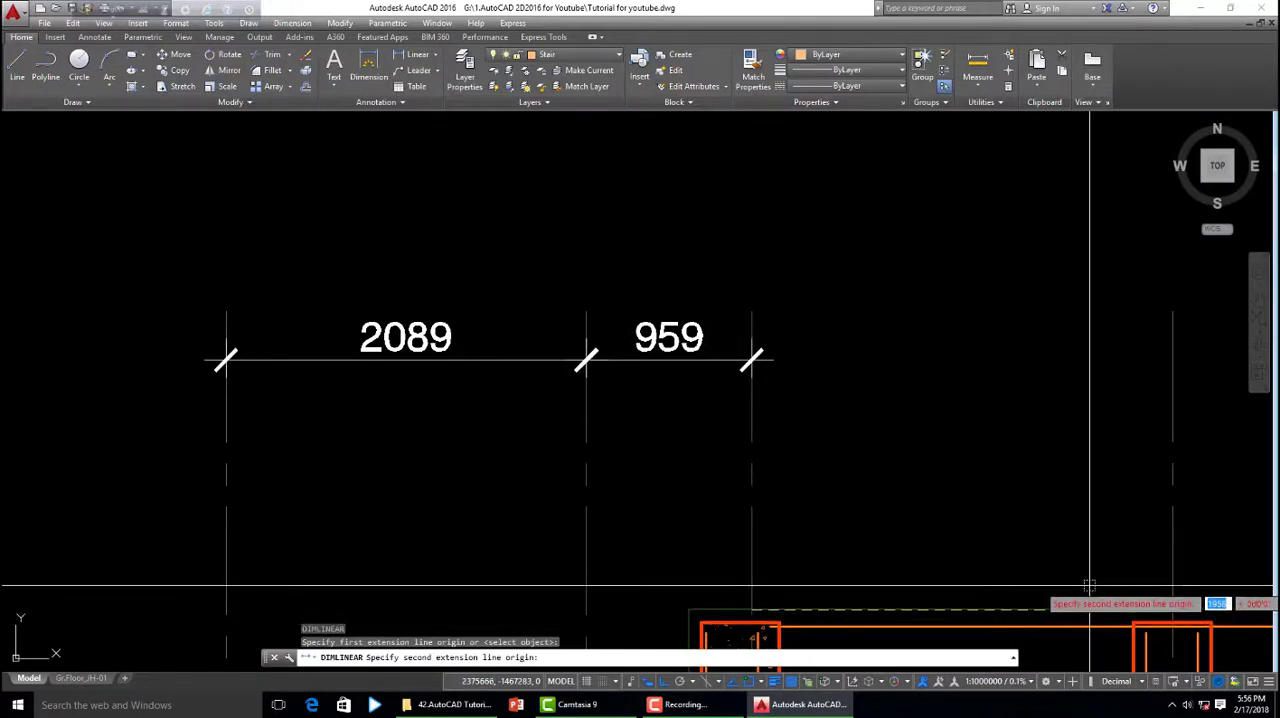
left_click(1170, 609)
scroll(772, 365, "up", 2)
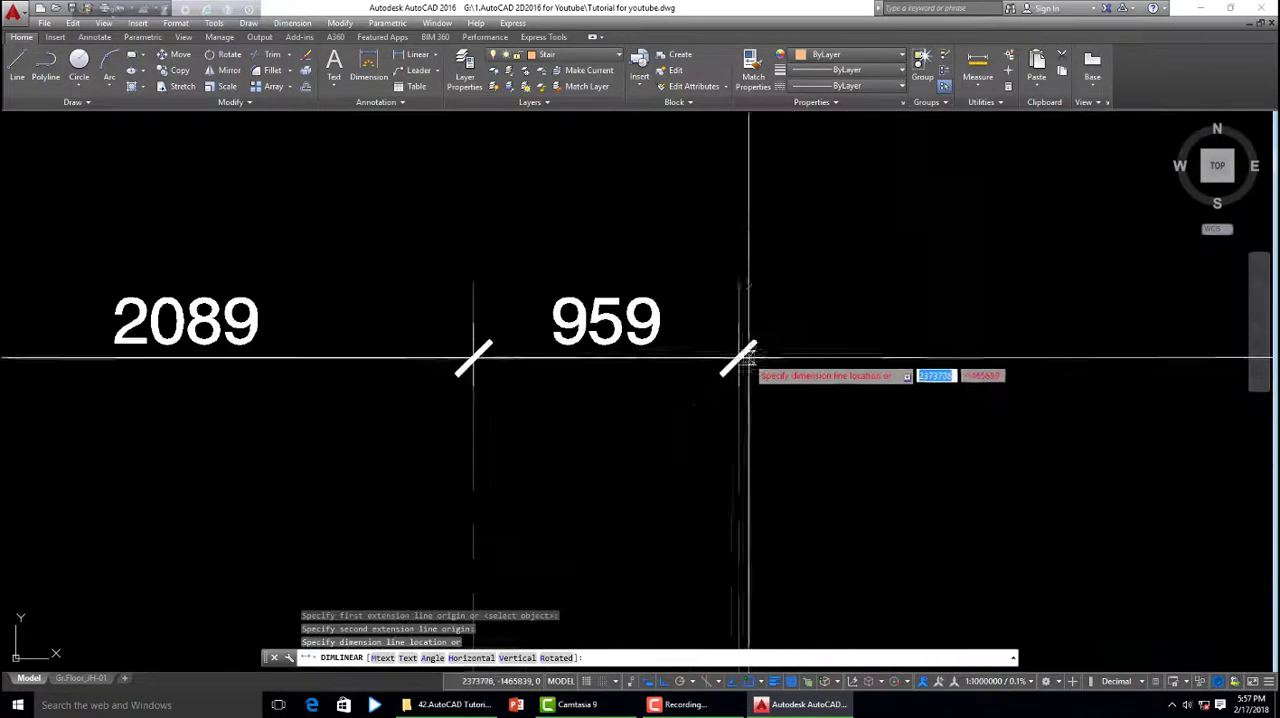
scroll(745, 360, "down", 5)
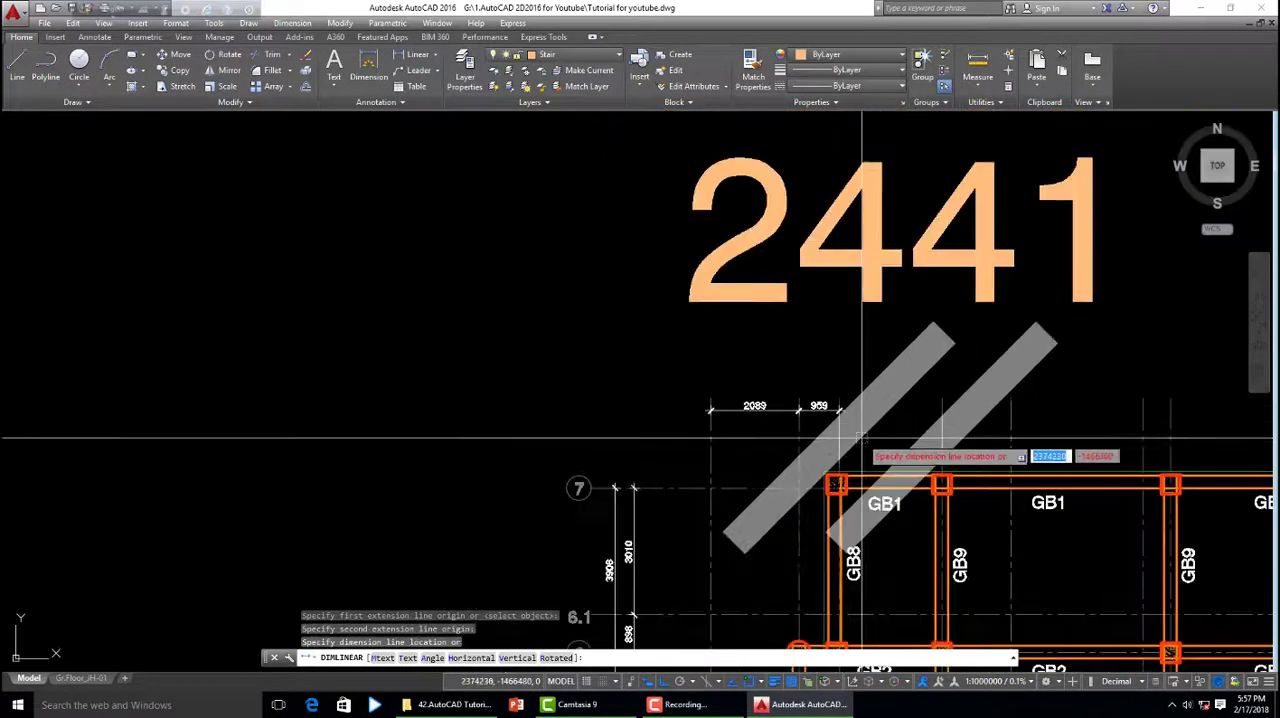
scroll(850, 430, "up", 5)
left_click(833, 402)
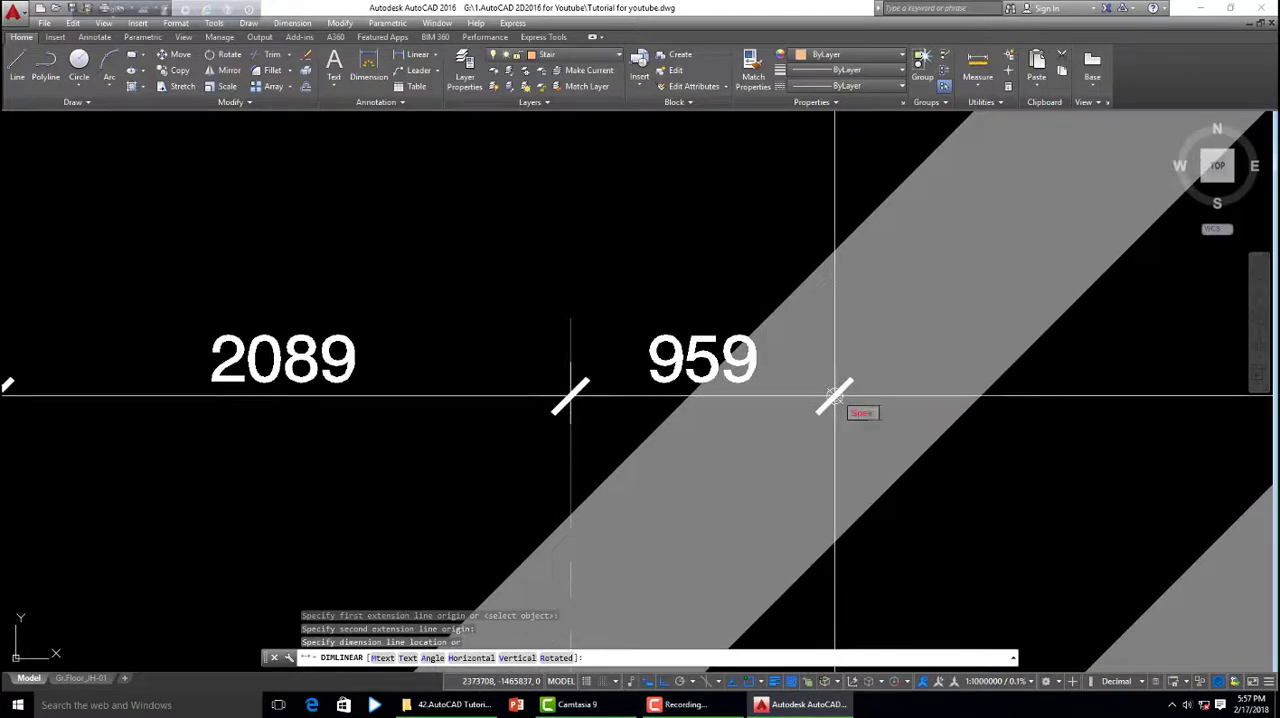
- Match the newest horizontal dimension's properties to the adjacent 959 dimension
left_click(665, 375)
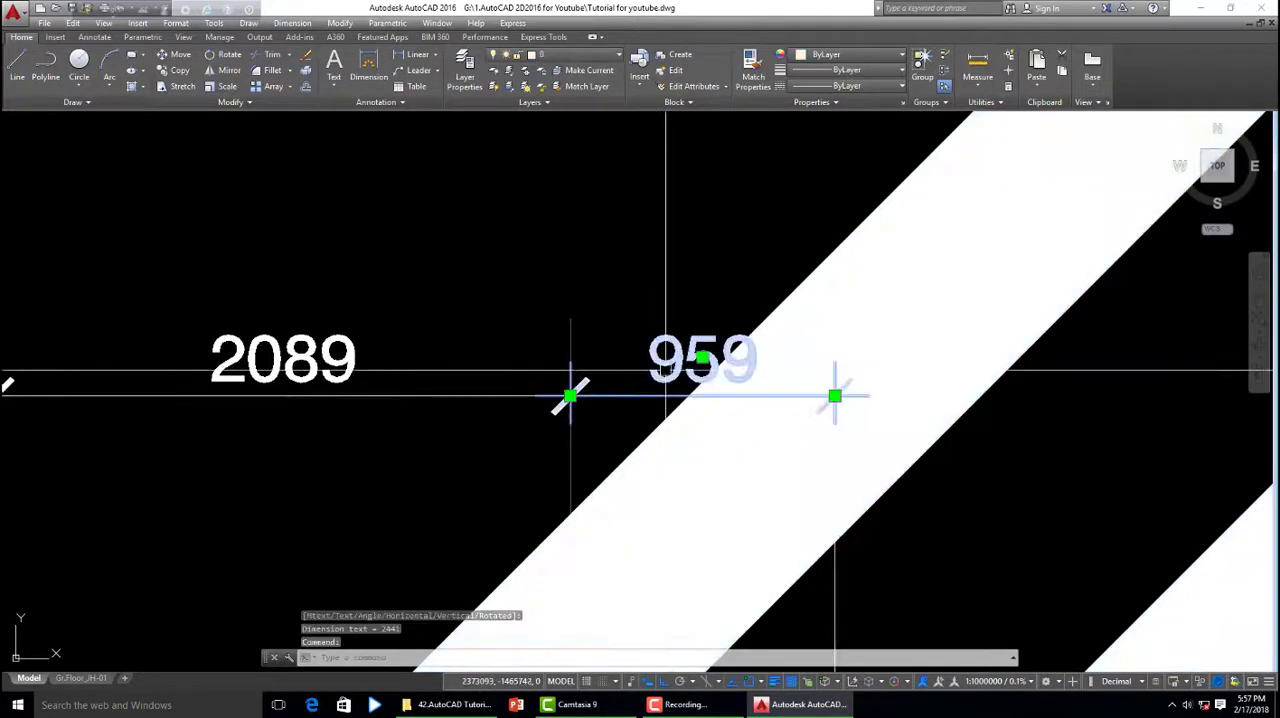
type("ma")
key("Return")
scroll(834, 385, "down", 3)
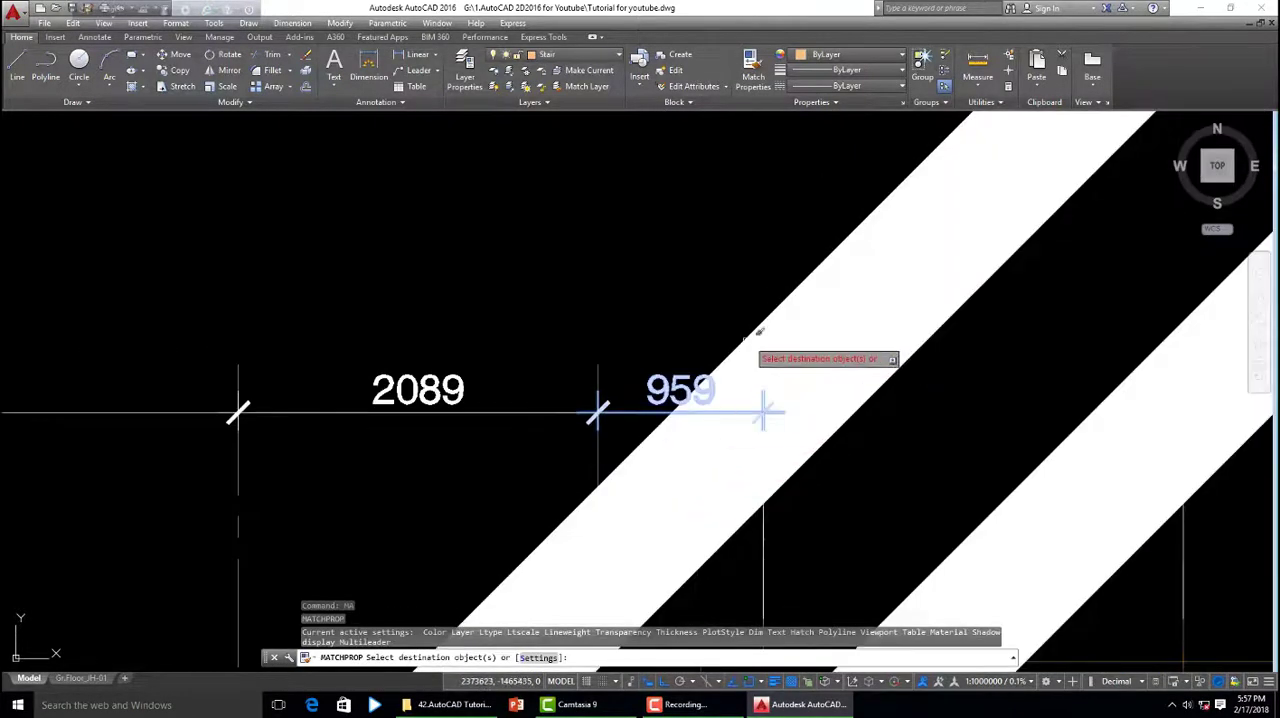
scroll(766, 400, "up", 1)
scroll(810, 440, "down", 5)
scroll(783, 444, "up", 4)
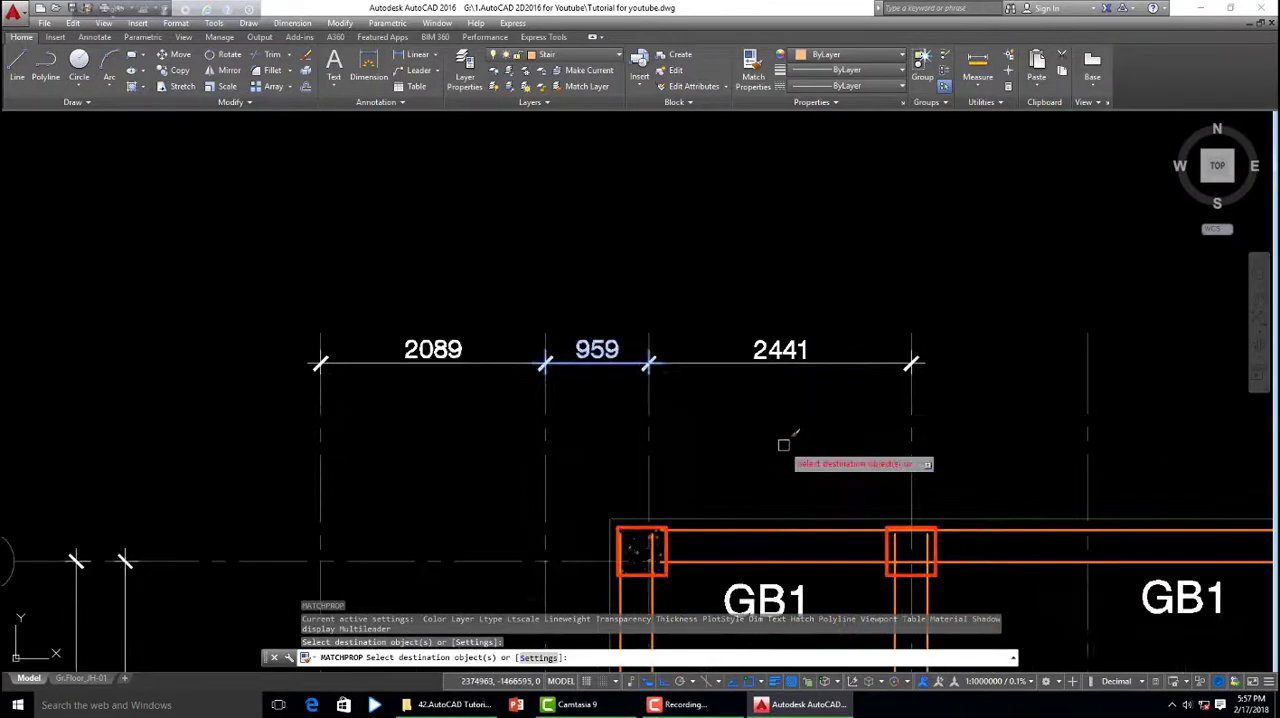
key("Escape")
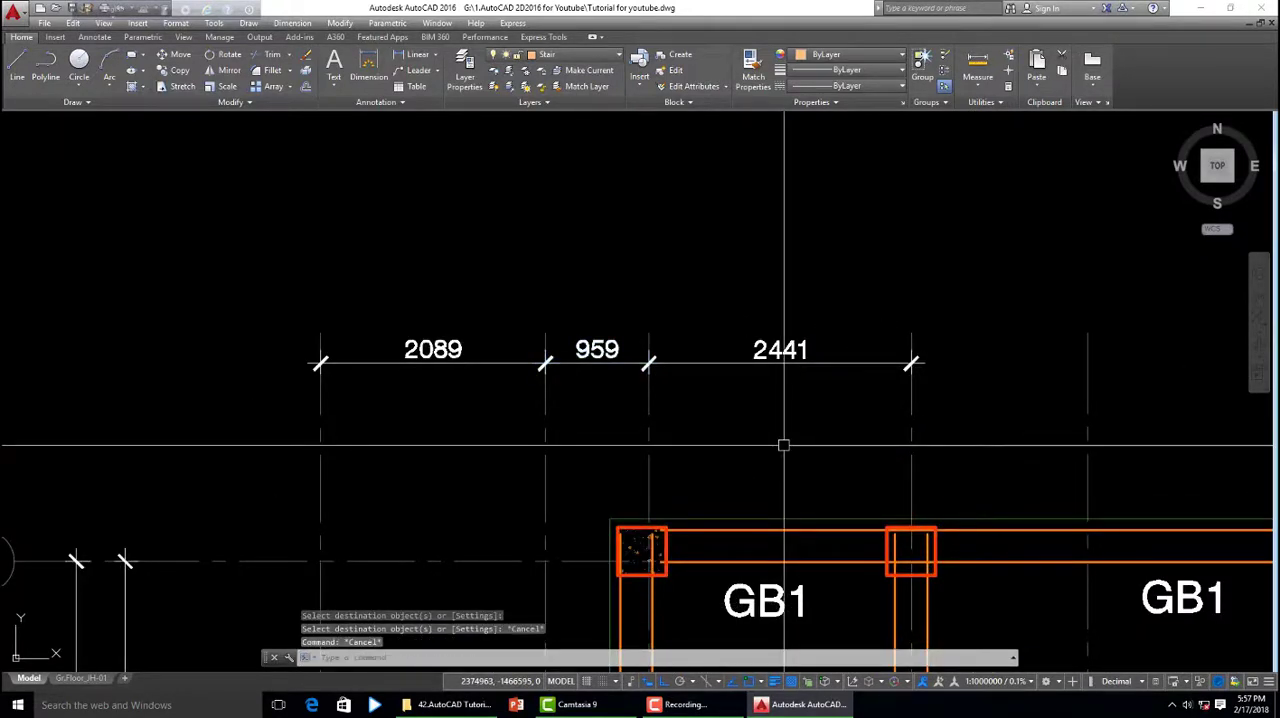
- Add an aligned dimension along the left sloping top edge of the footing in section K-K, placed above the slope
scroll(783, 444, "down", 1)
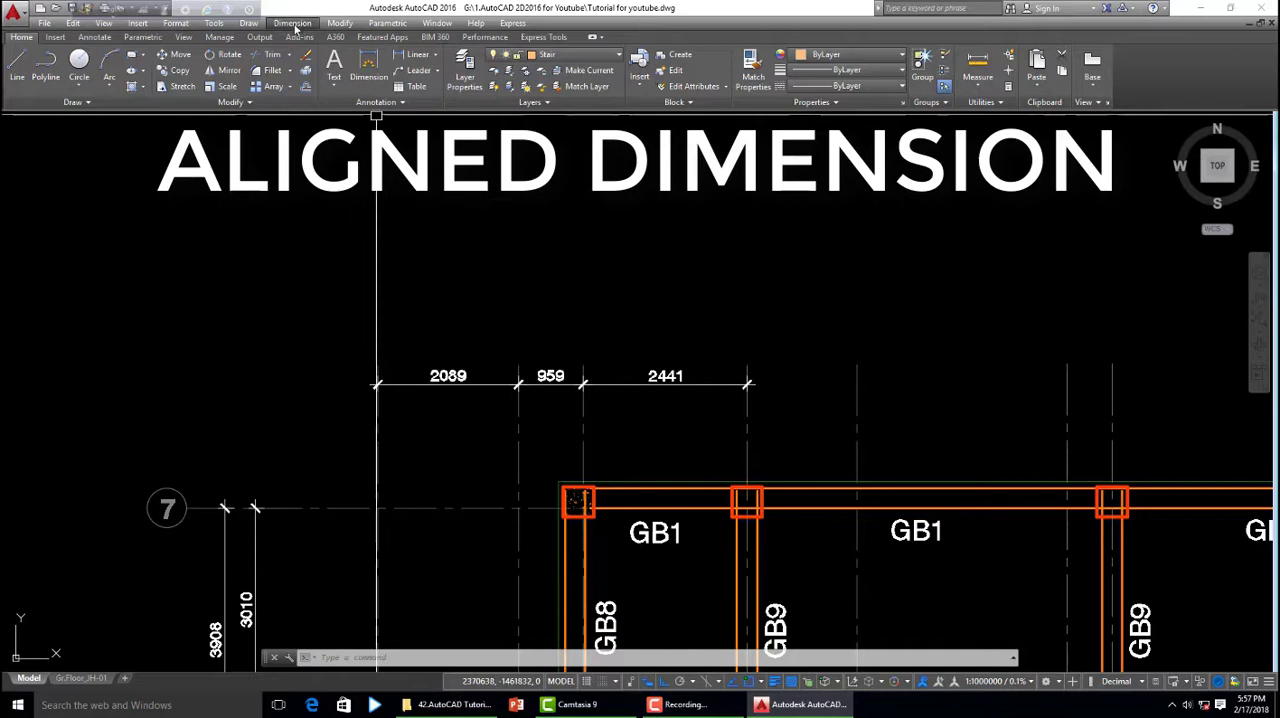
left_click(292, 23)
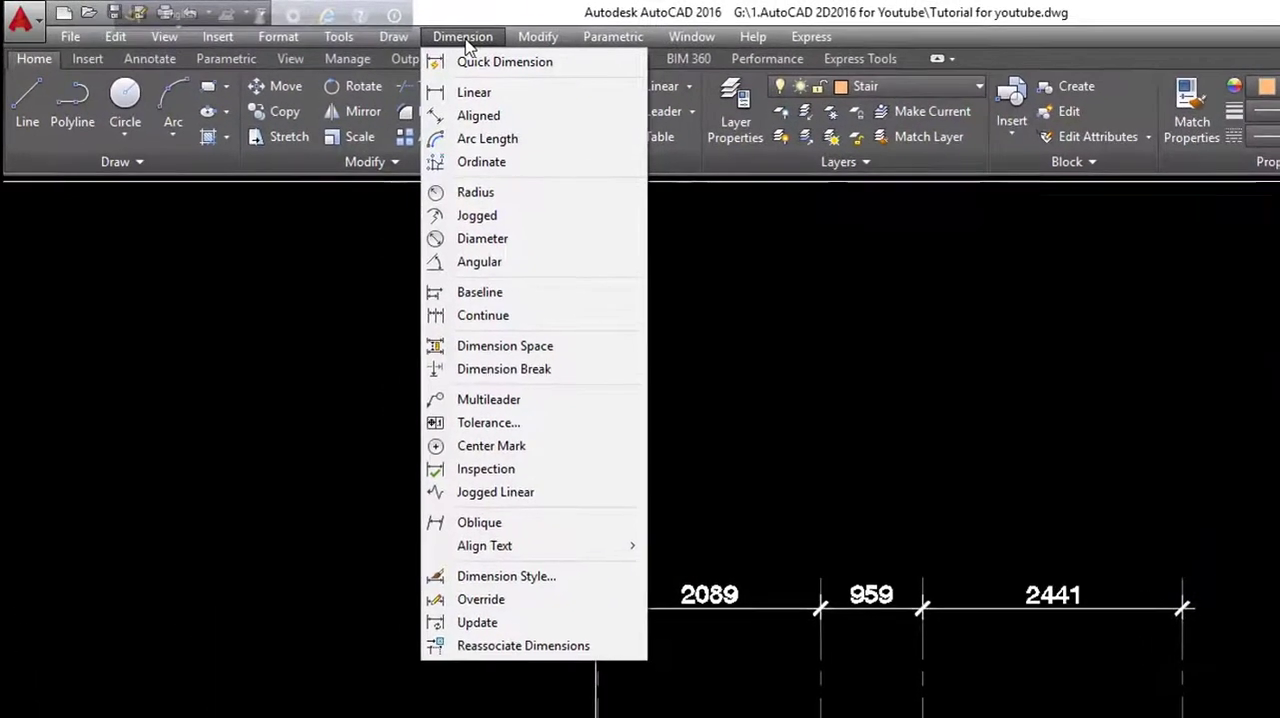
left_click(480, 116)
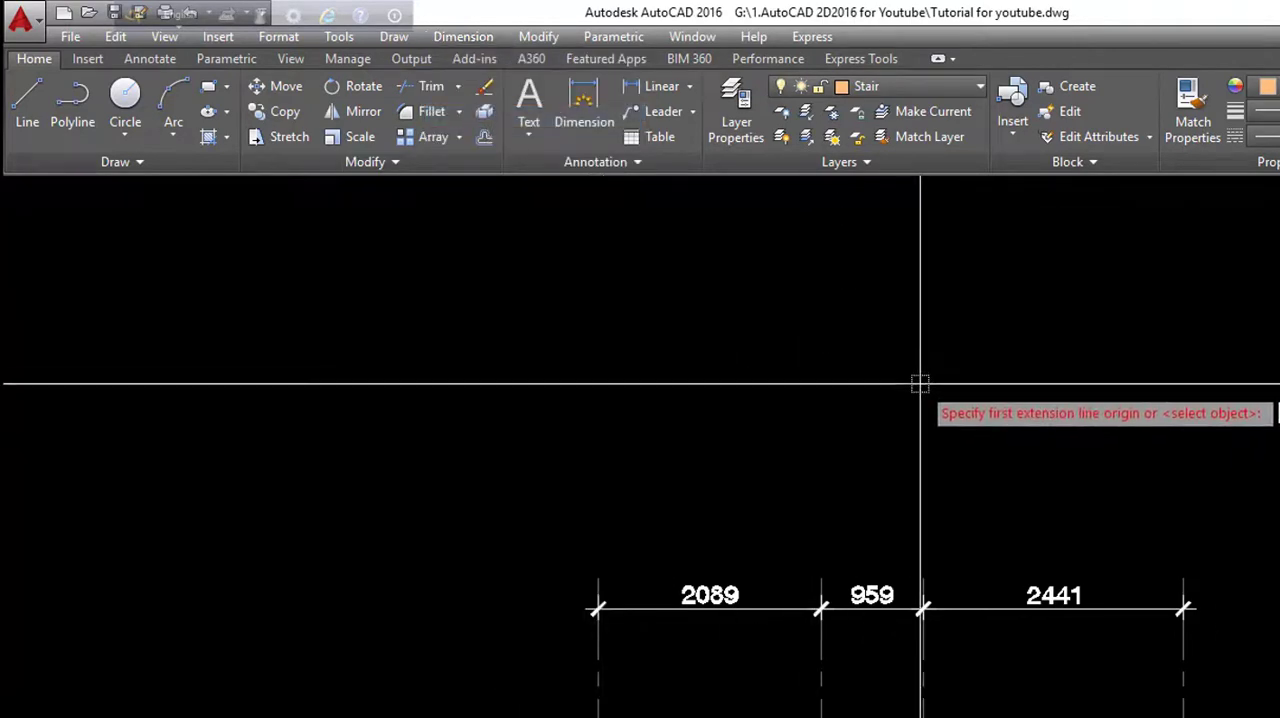
scroll(938, 505, "down", 7)
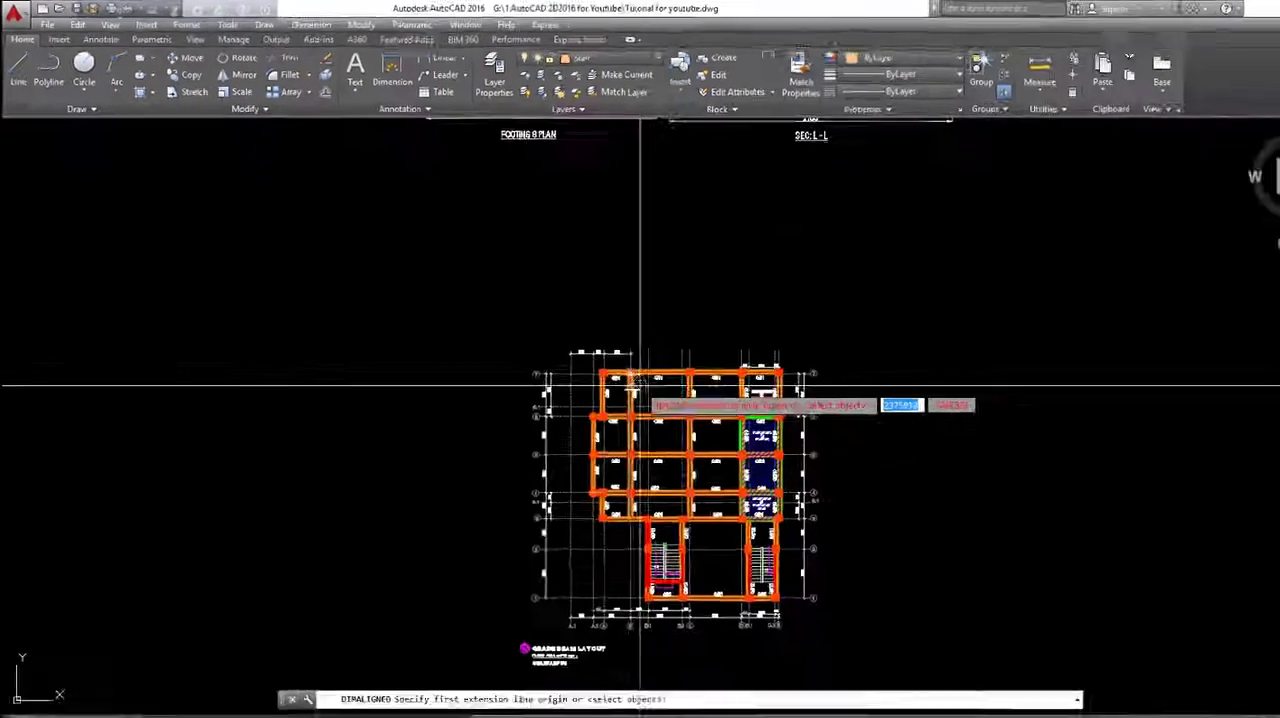
scroll(648, 388, "down", 4)
scroll(677, 262, "up", 4)
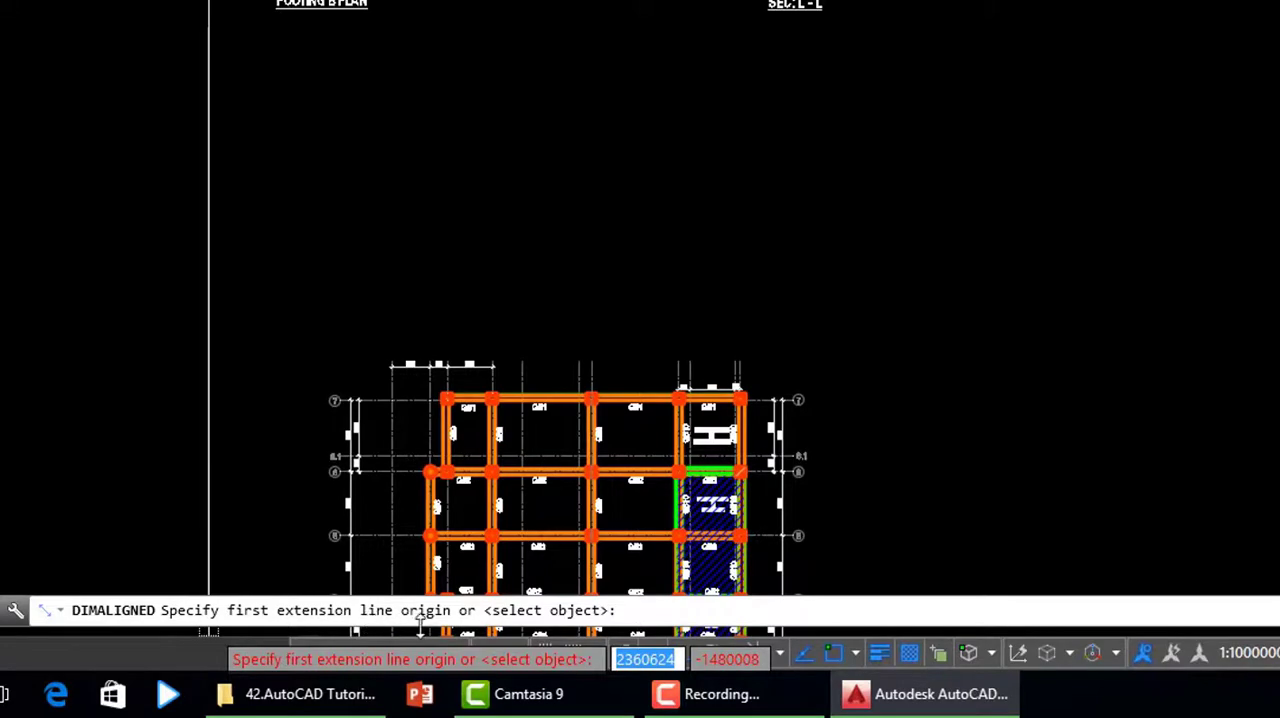
middle_click_drag(662, 150, 691, 532)
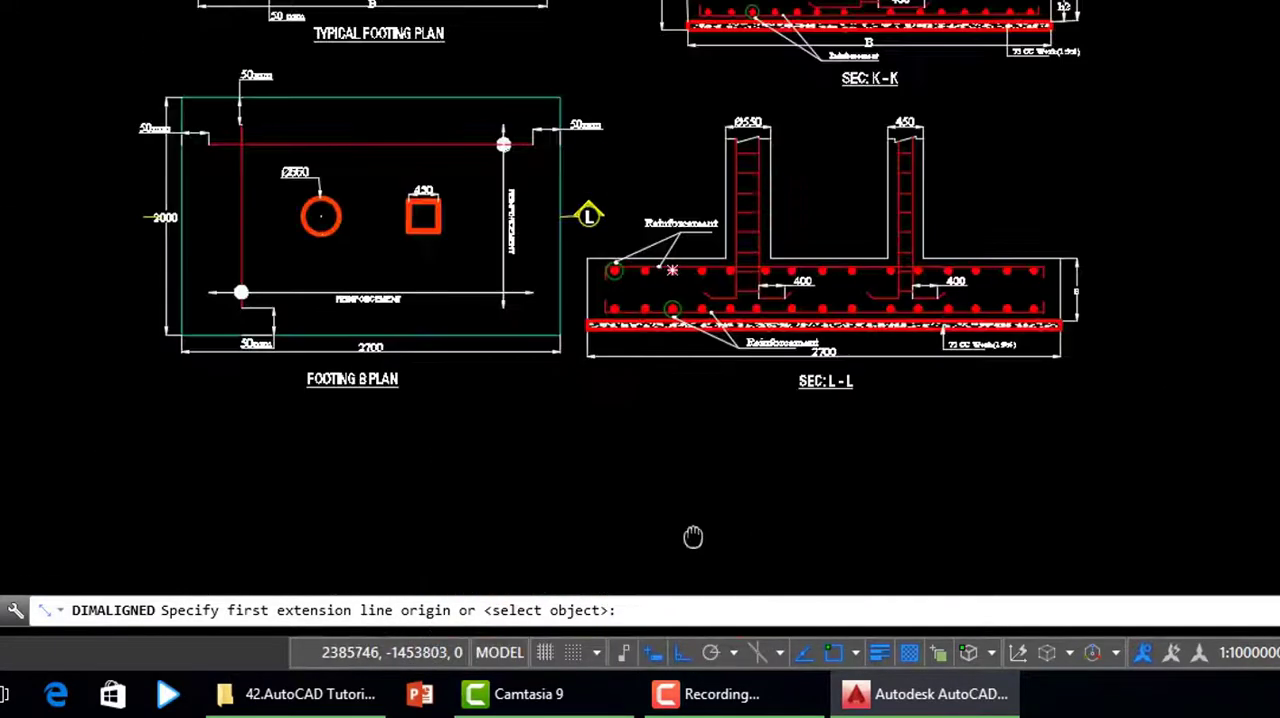
scroll(706, 8, "up", 5)
left_click(704, 10)
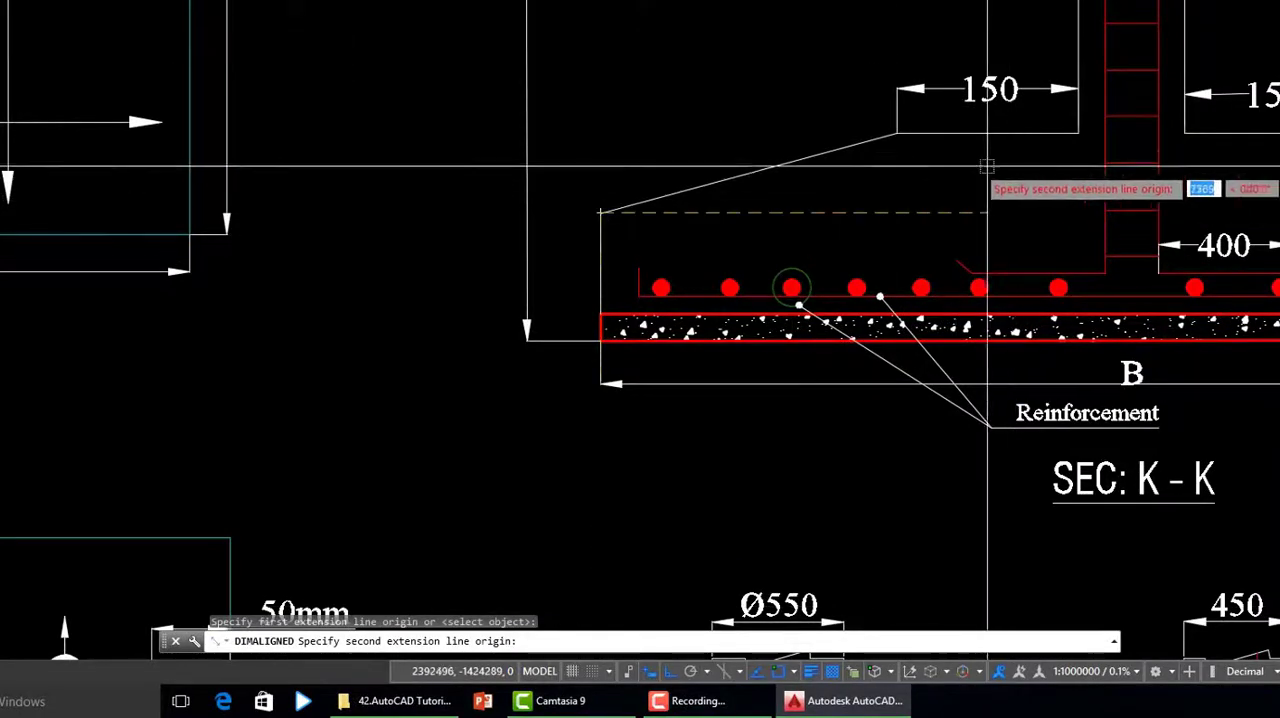
left_click(897, 132)
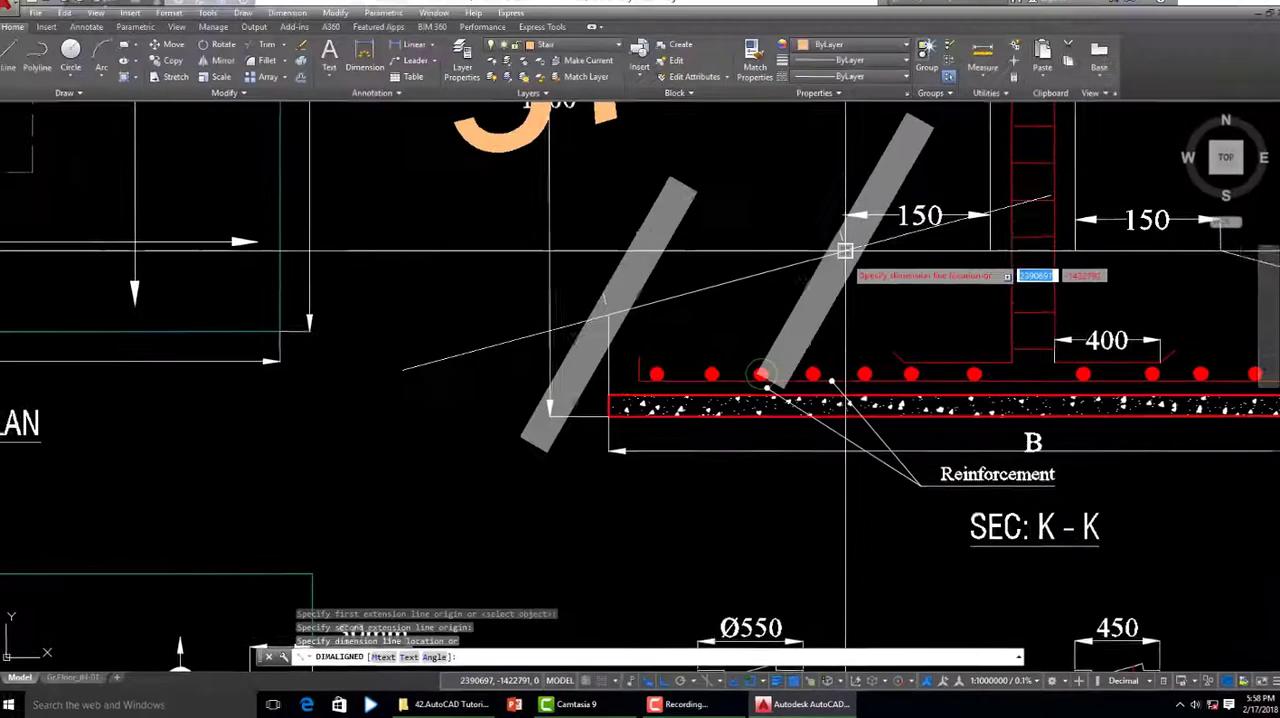
scroll(845, 250, "down", 3)
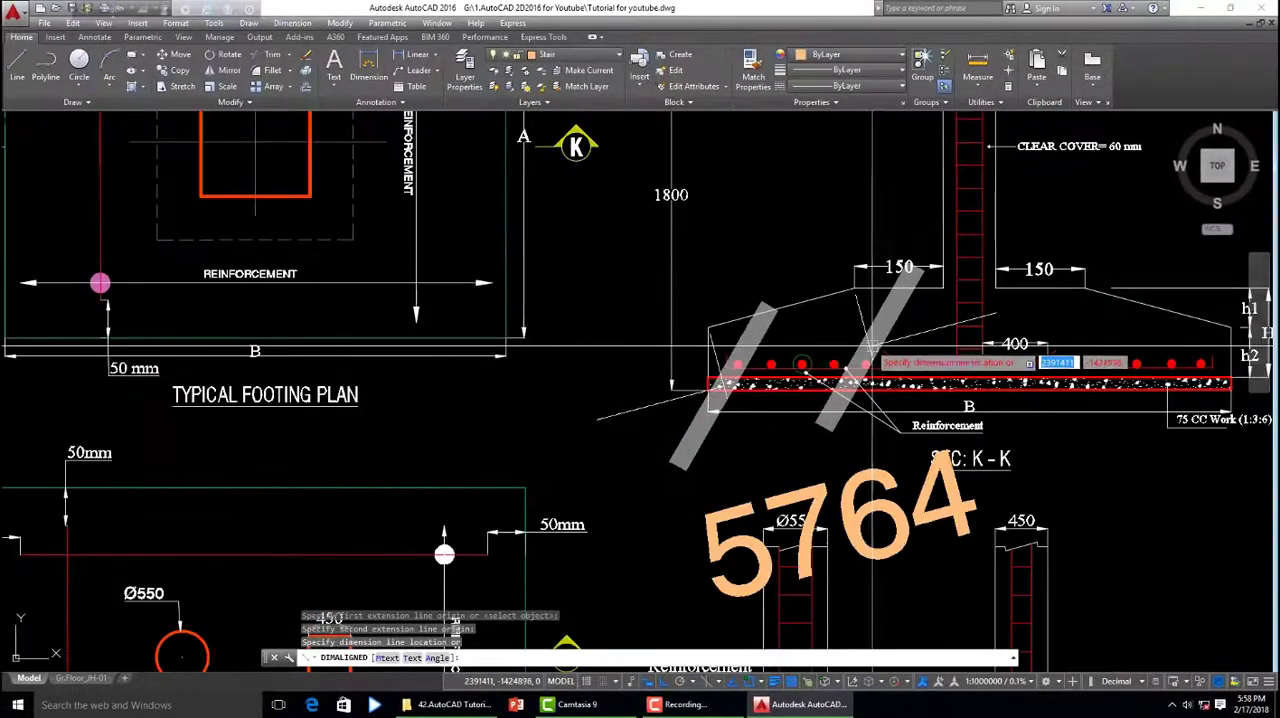
left_click(782, 248)
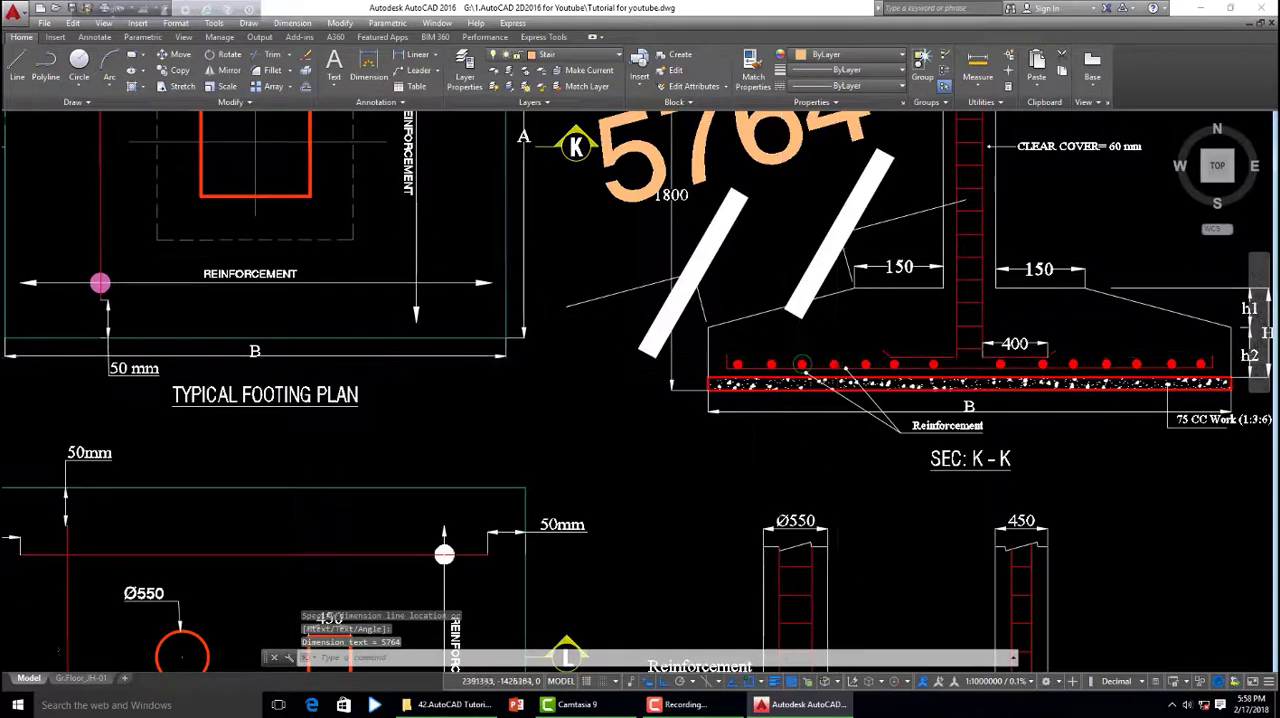
- Match the left slope's aligned dimension to the properties of the vertical 1800 dimension in section K-K
scroll(744, 287, "down", 2)
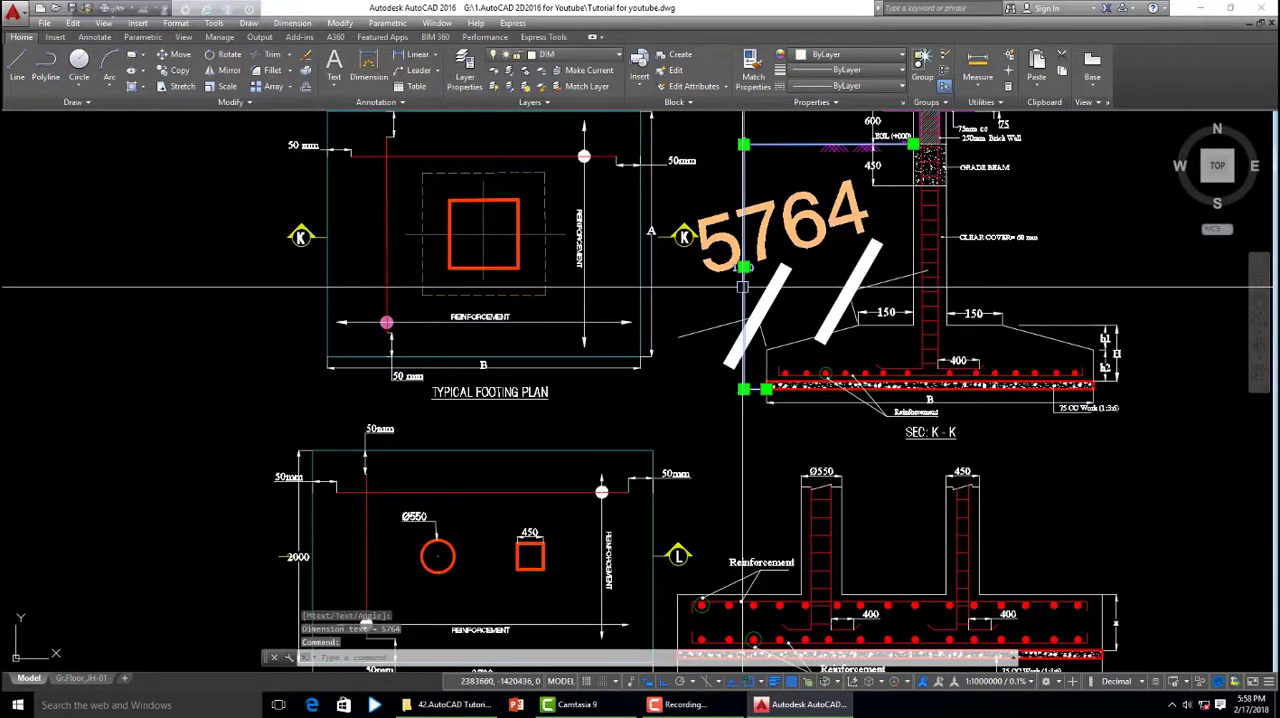
right_click(748, 298)
left_click(768, 308)
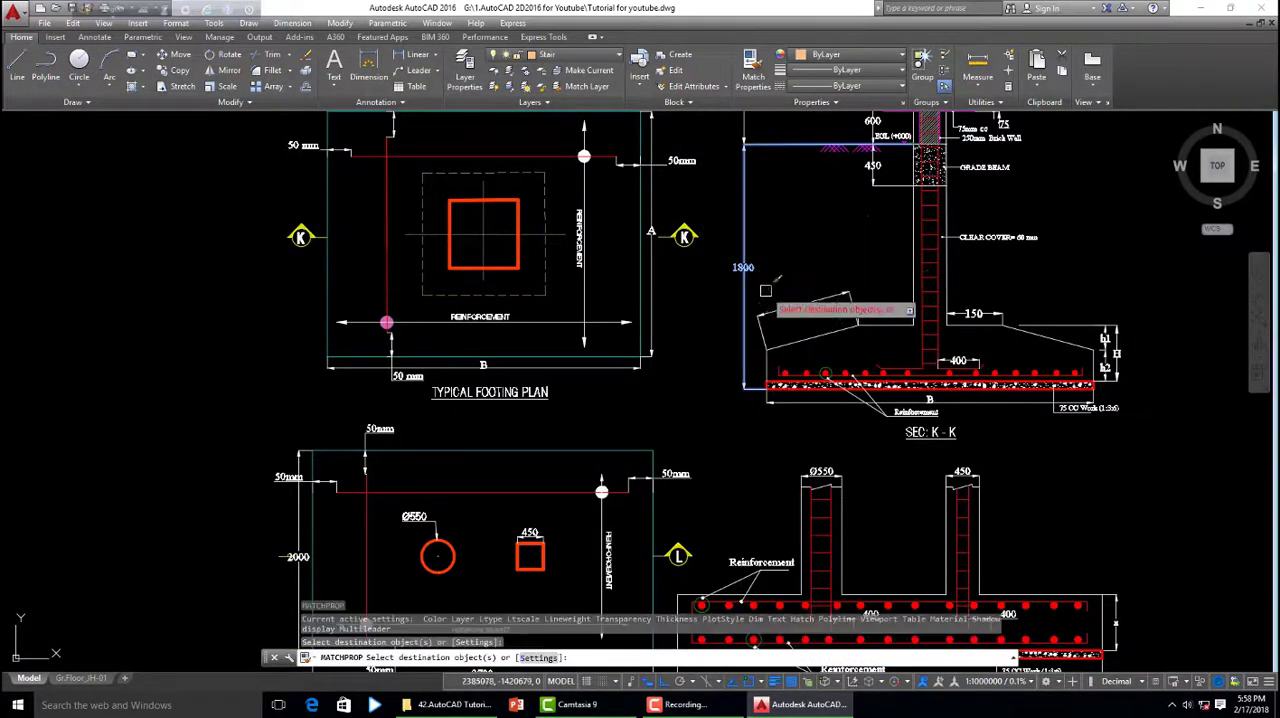
scroll(780, 300, "up", 2)
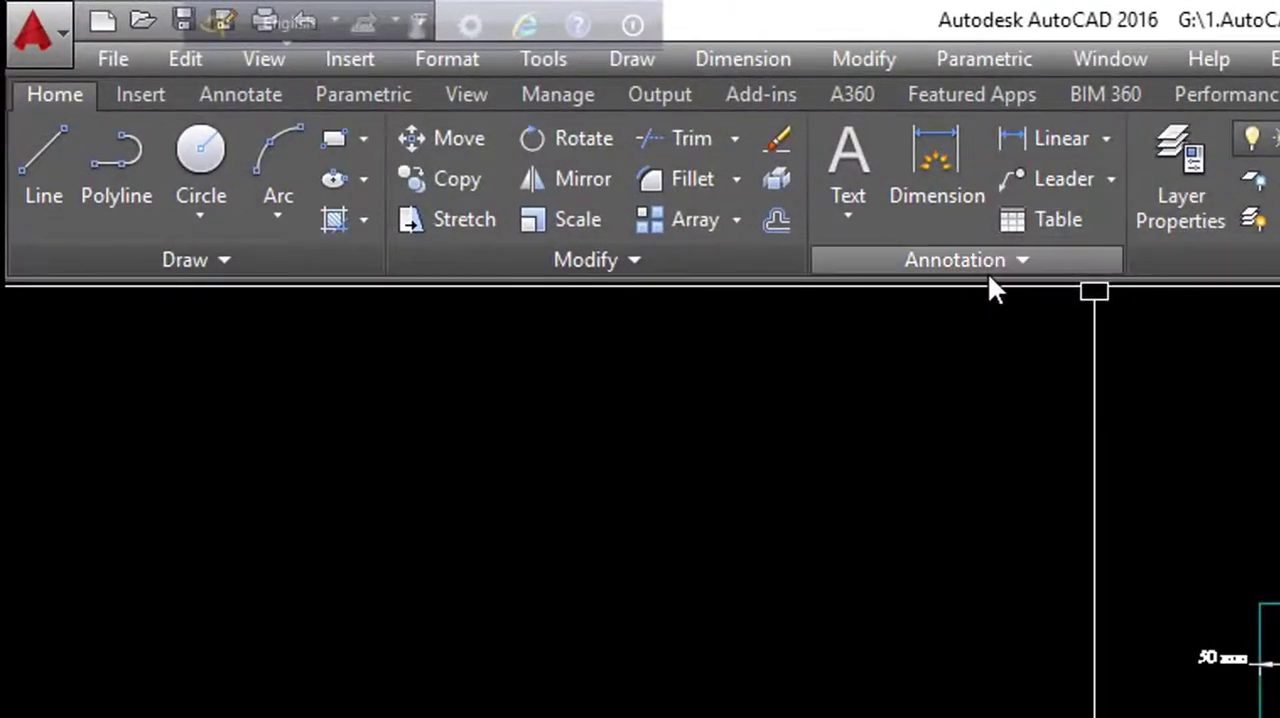
- Add an aligned dimension along the right sloping top edge of the footing in section K-K, placed above the slope
left_click(1107, 140)
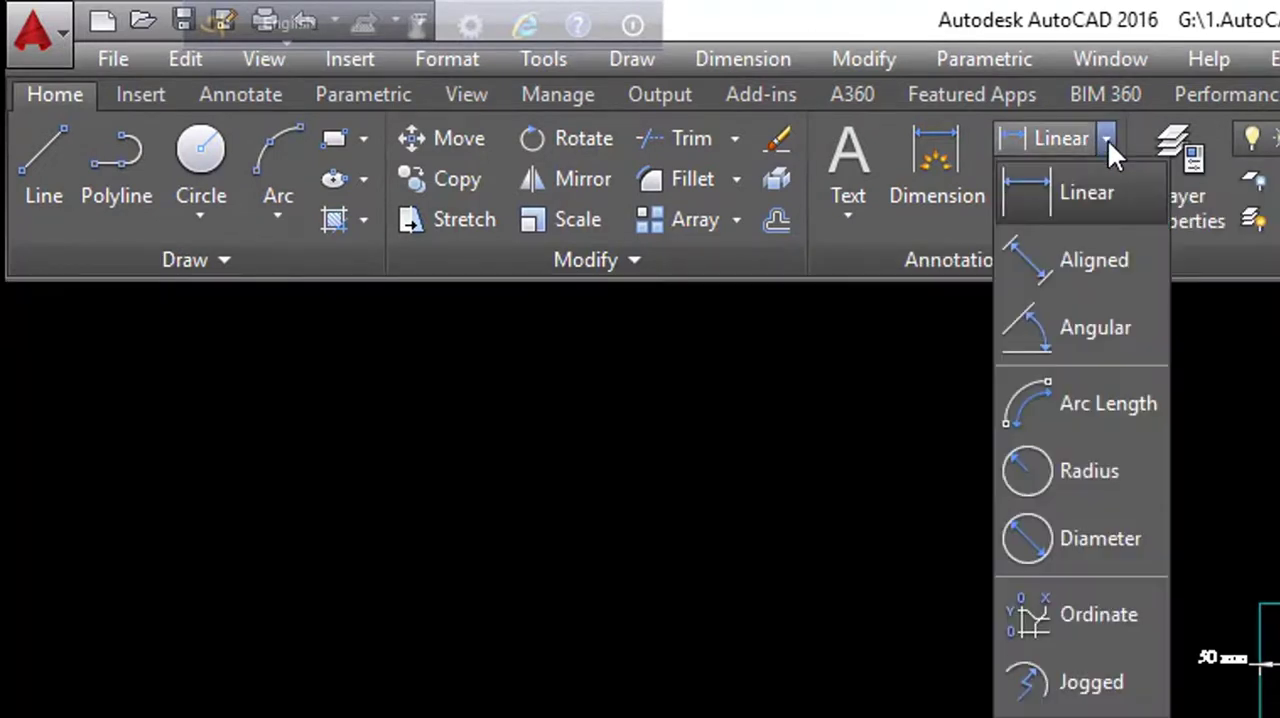
left_click(1080, 262)
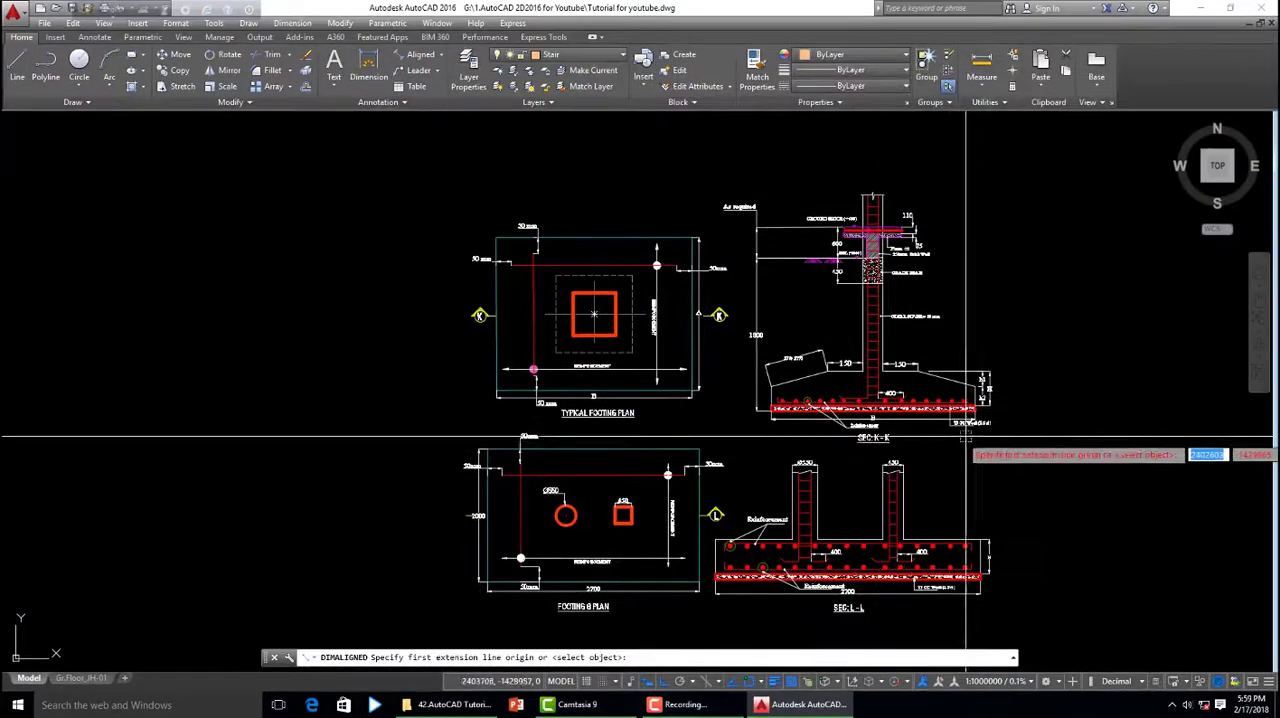
middle_click_drag(946, 444, 819, 408)
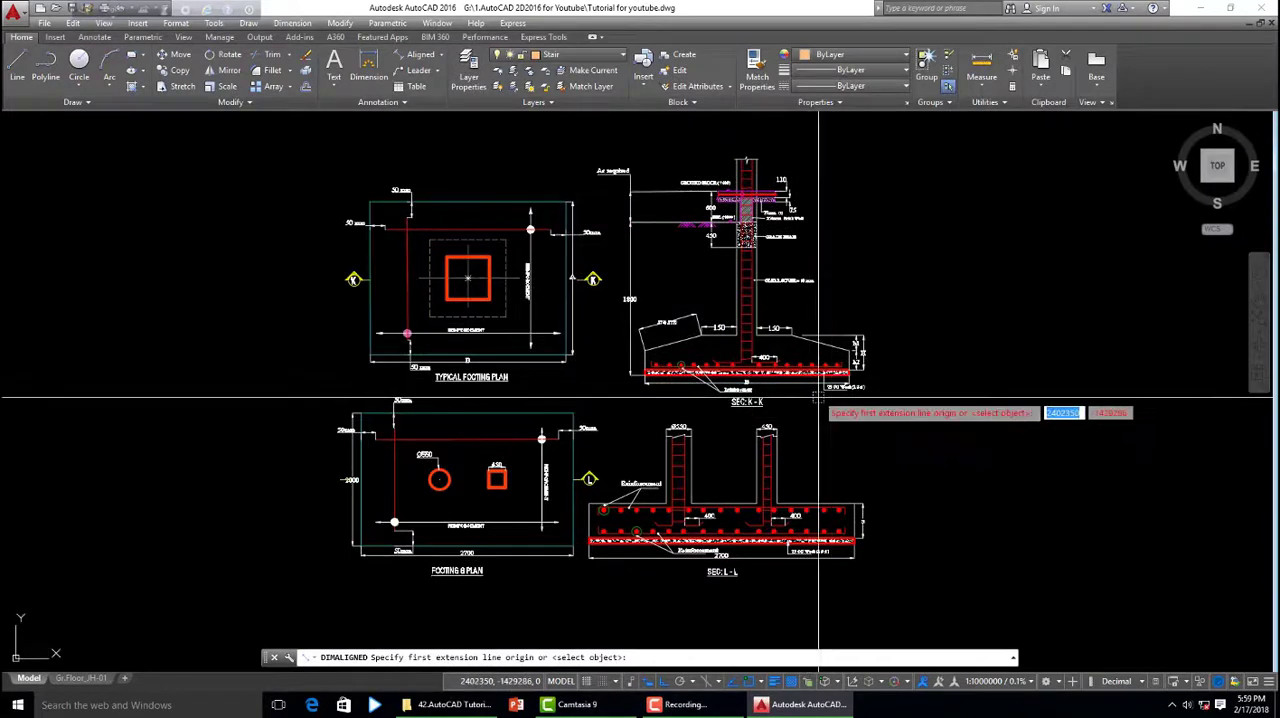
scroll(810, 396, "up", 4)
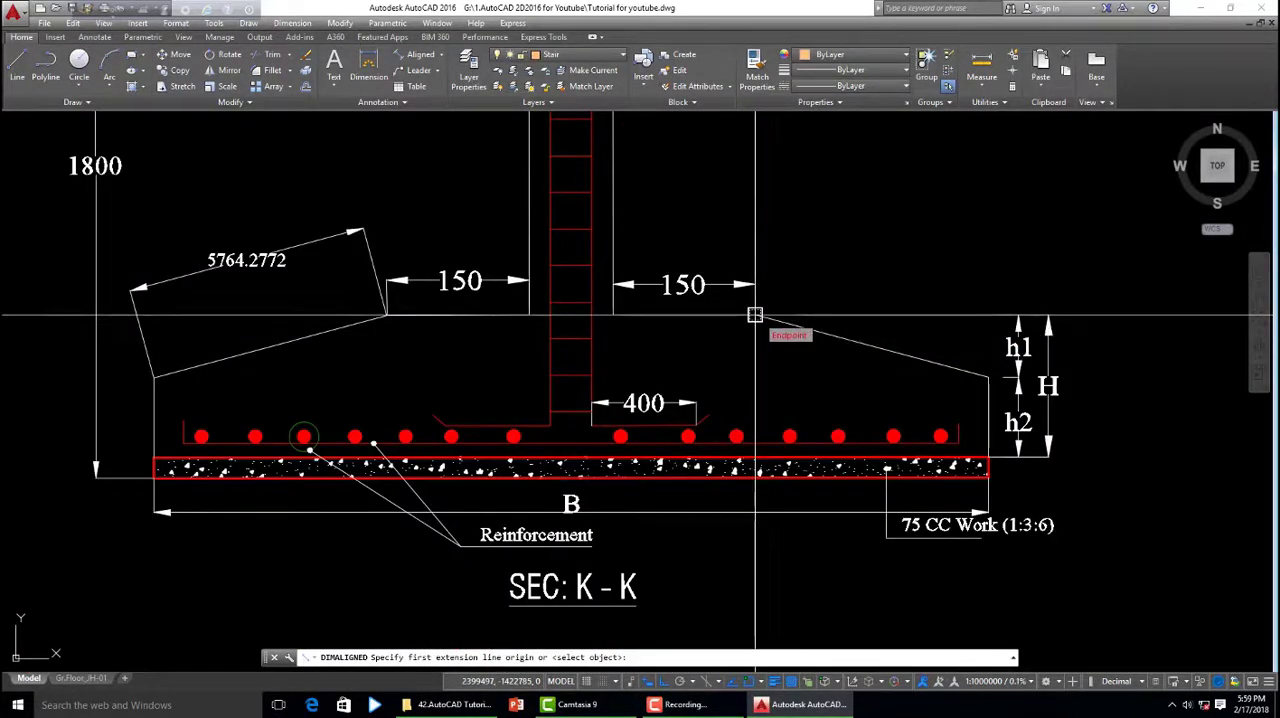
left_click(755, 315)
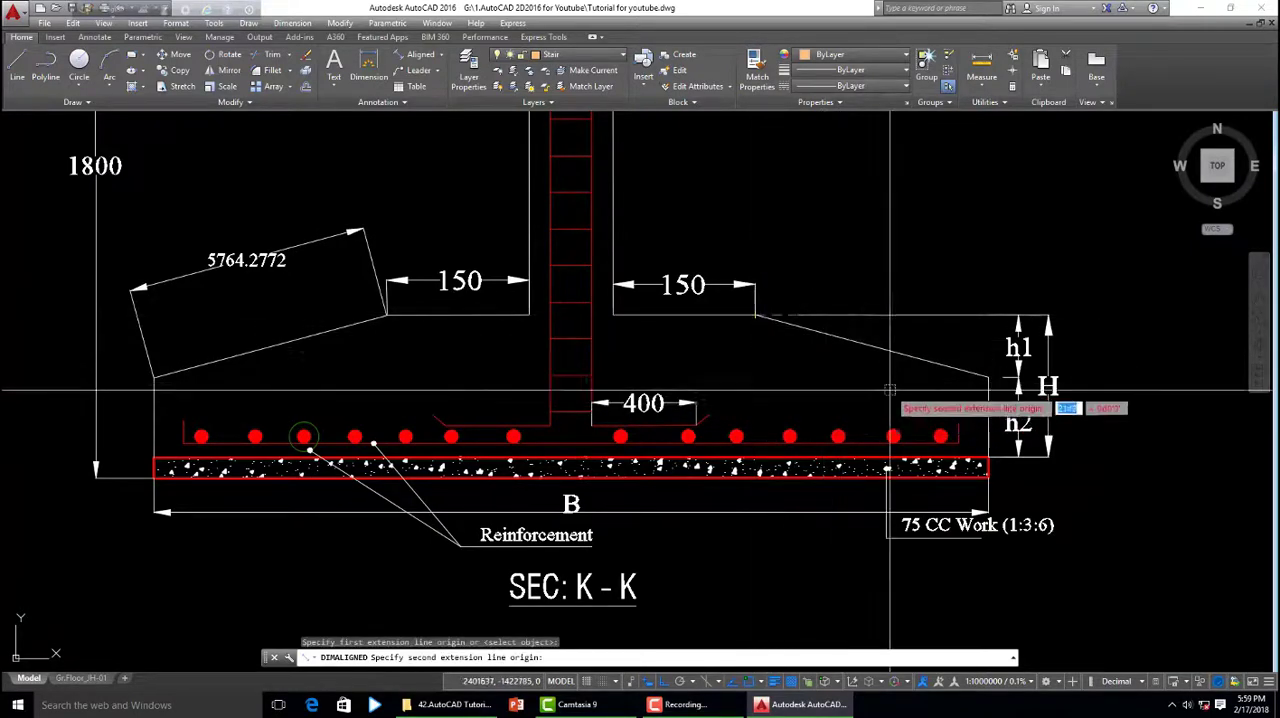
left_click(988, 377)
scroll(875, 430, "down", 2)
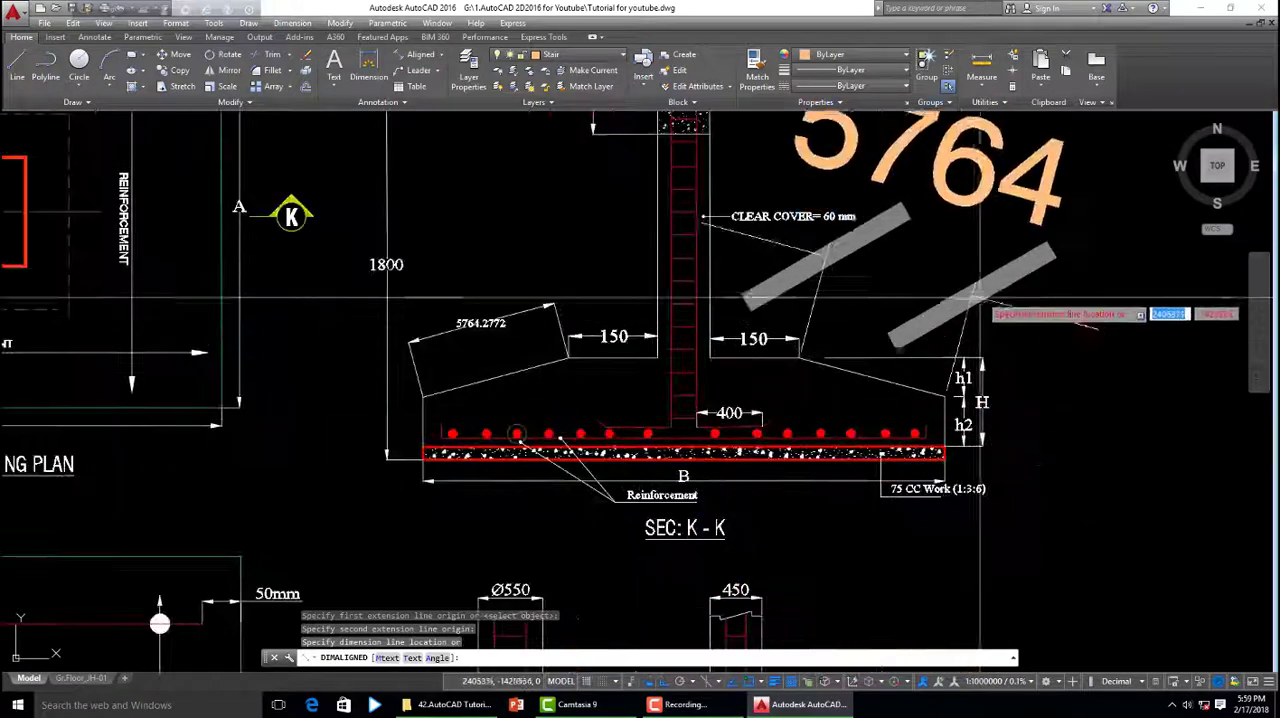
left_click(985, 285)
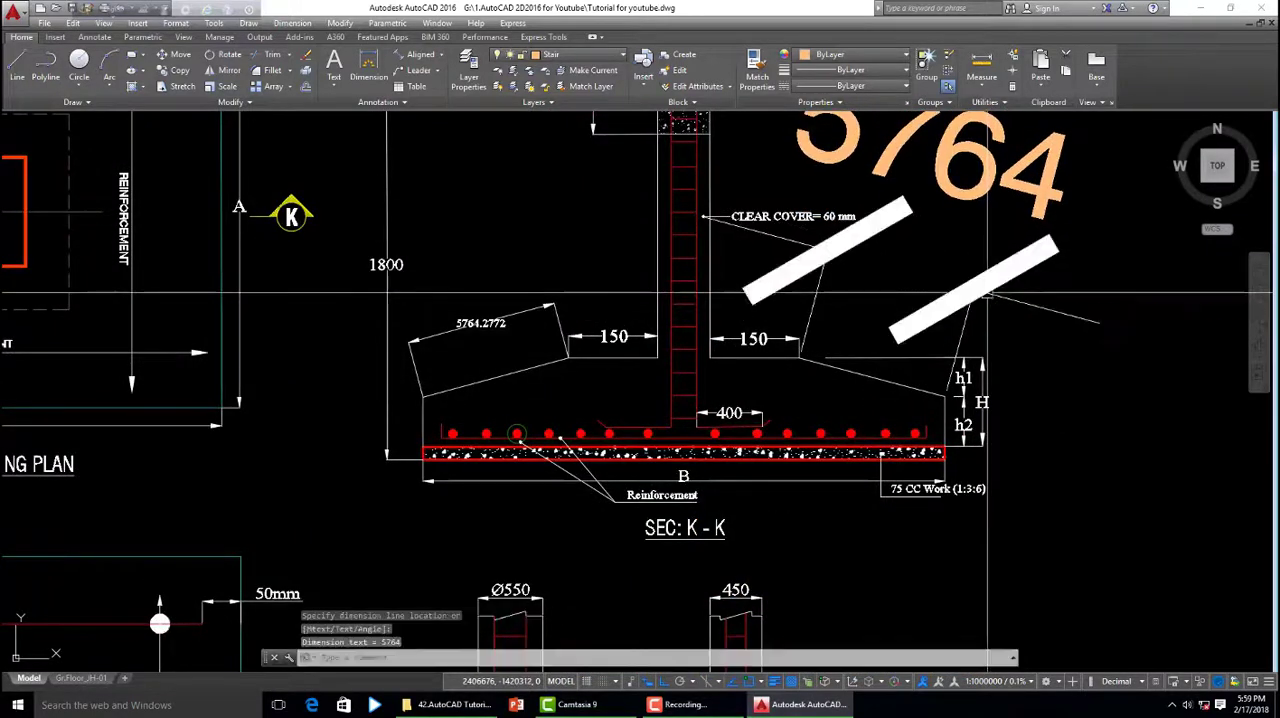
- Match the right slope's aligned dimension to the properties of the 400 dimension in section K-K
scroll(1050, 420, "down", 2)
scroll(928, 437, "up", 2)
scroll(906, 337, "down", 2)
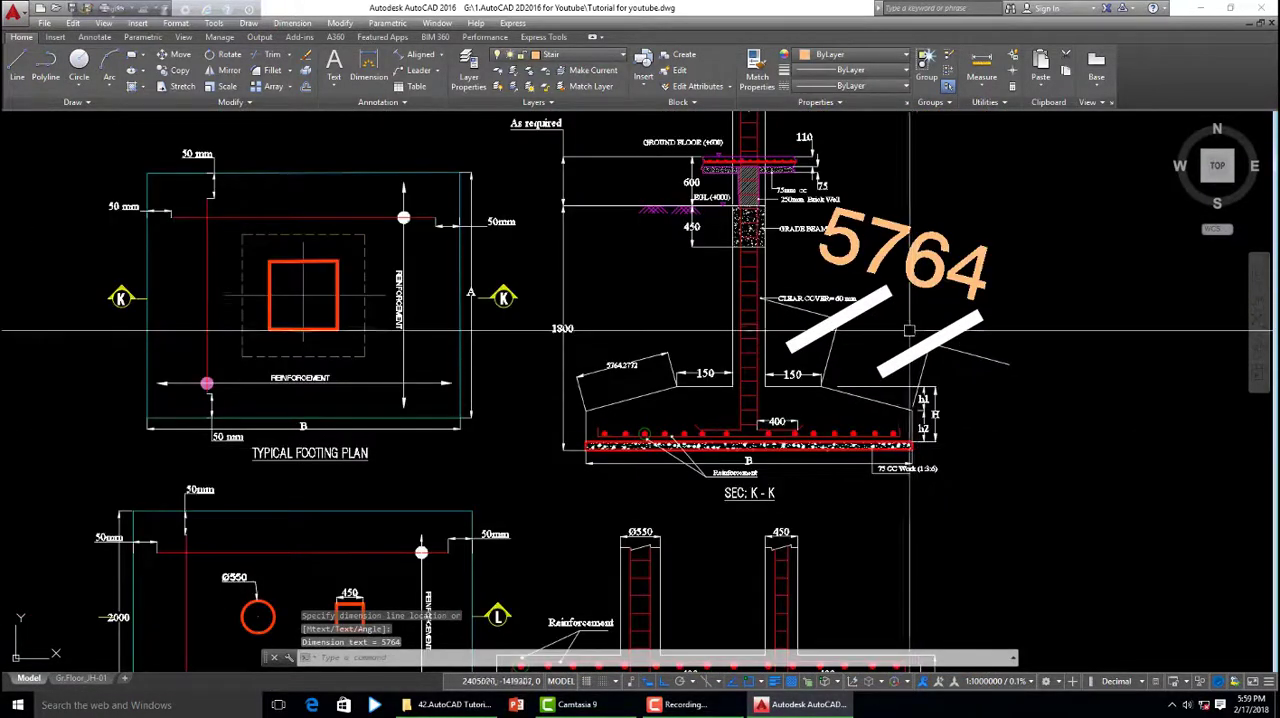
scroll(904, 290, "up", 2)
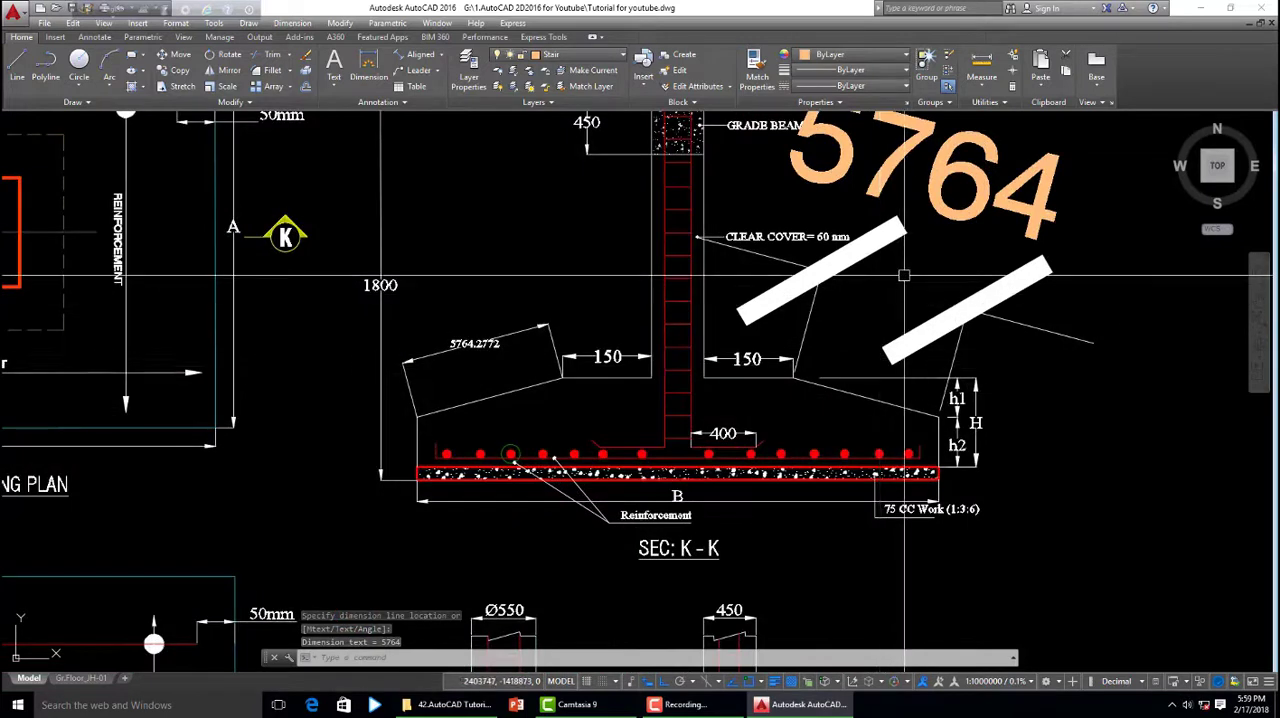
left_click(722, 433)
type("ma")
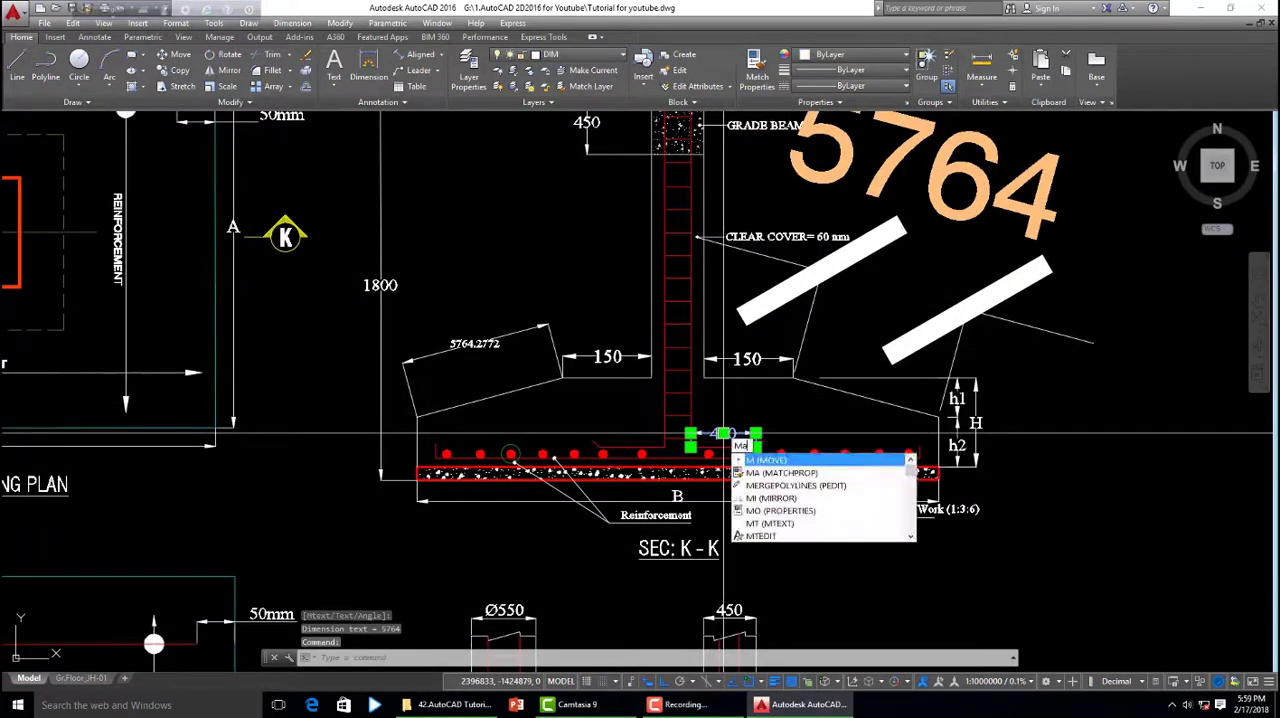
key("Return")
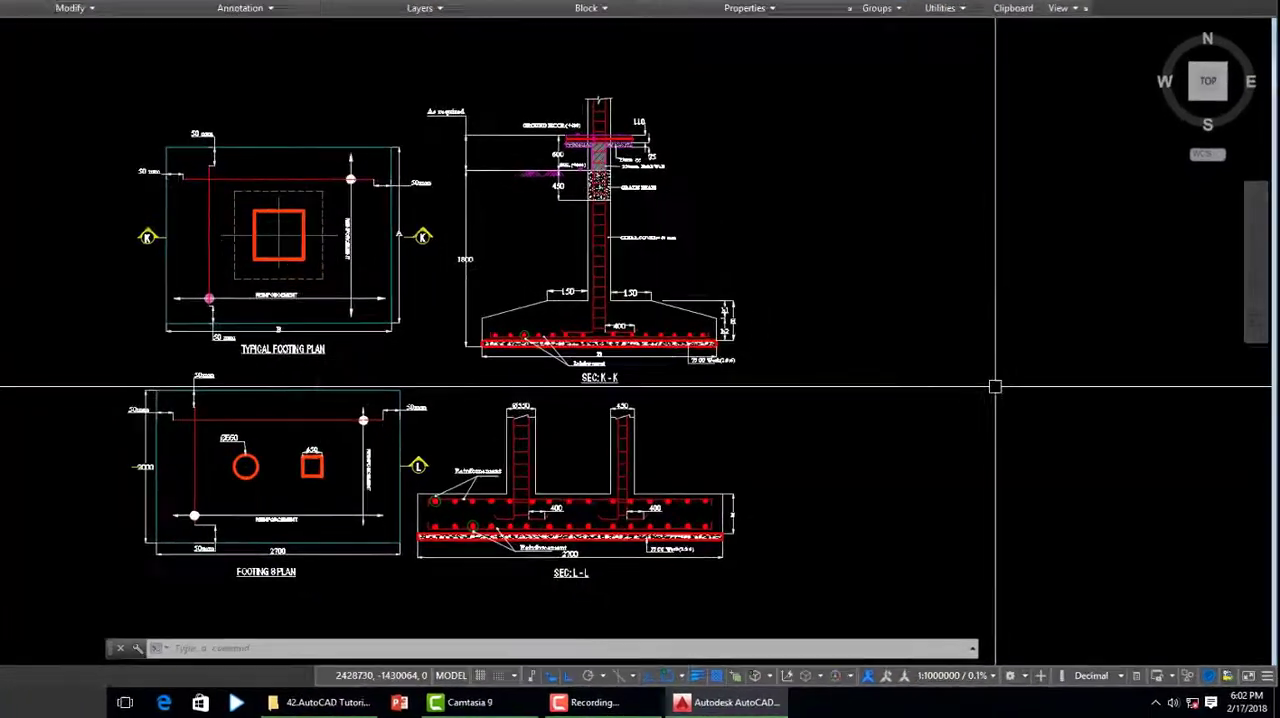
- Use DIMALIGNED to dimension section K-K's left footing slope from its lower end to its upper end, placing the dimension above it
type("DI")
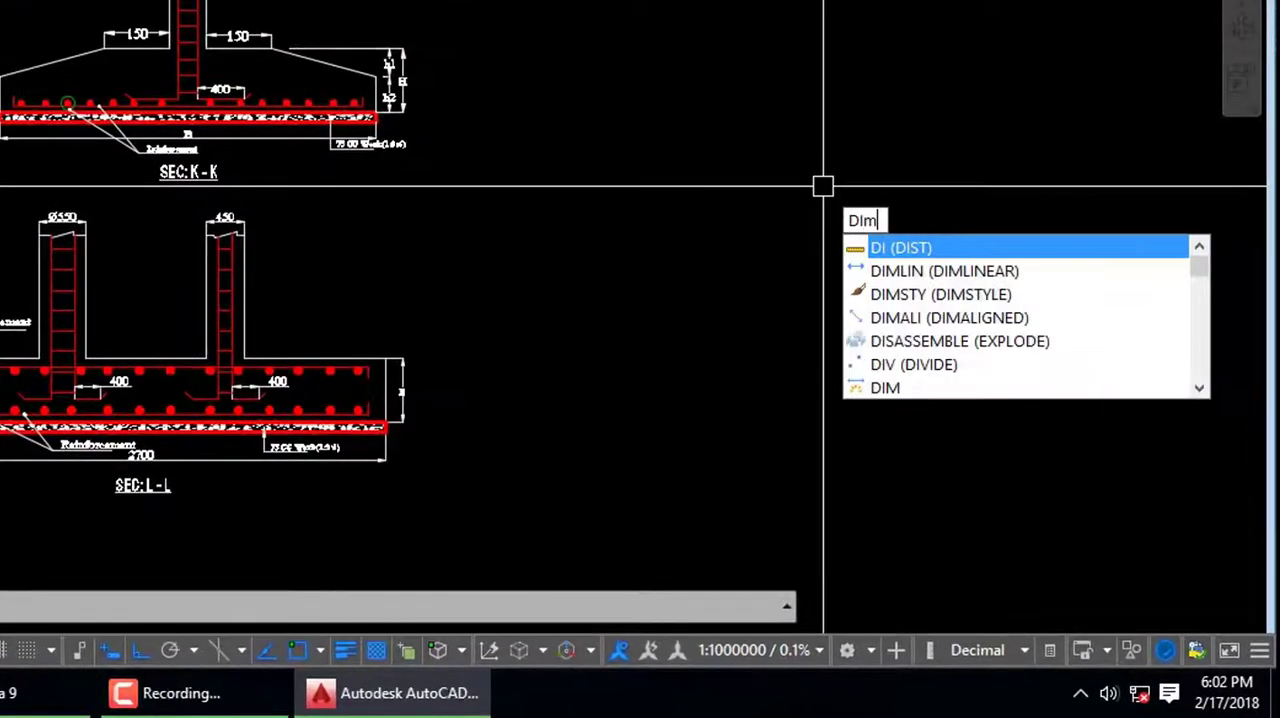
type("mal")
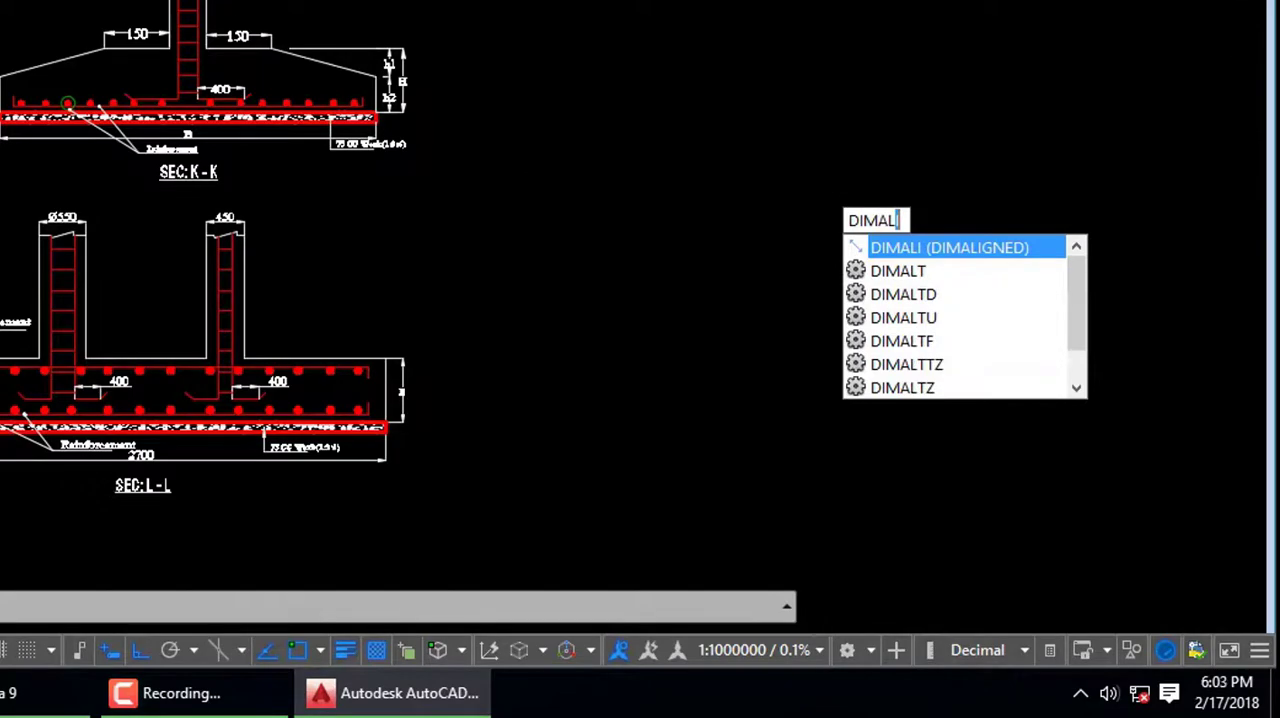
key("Return")
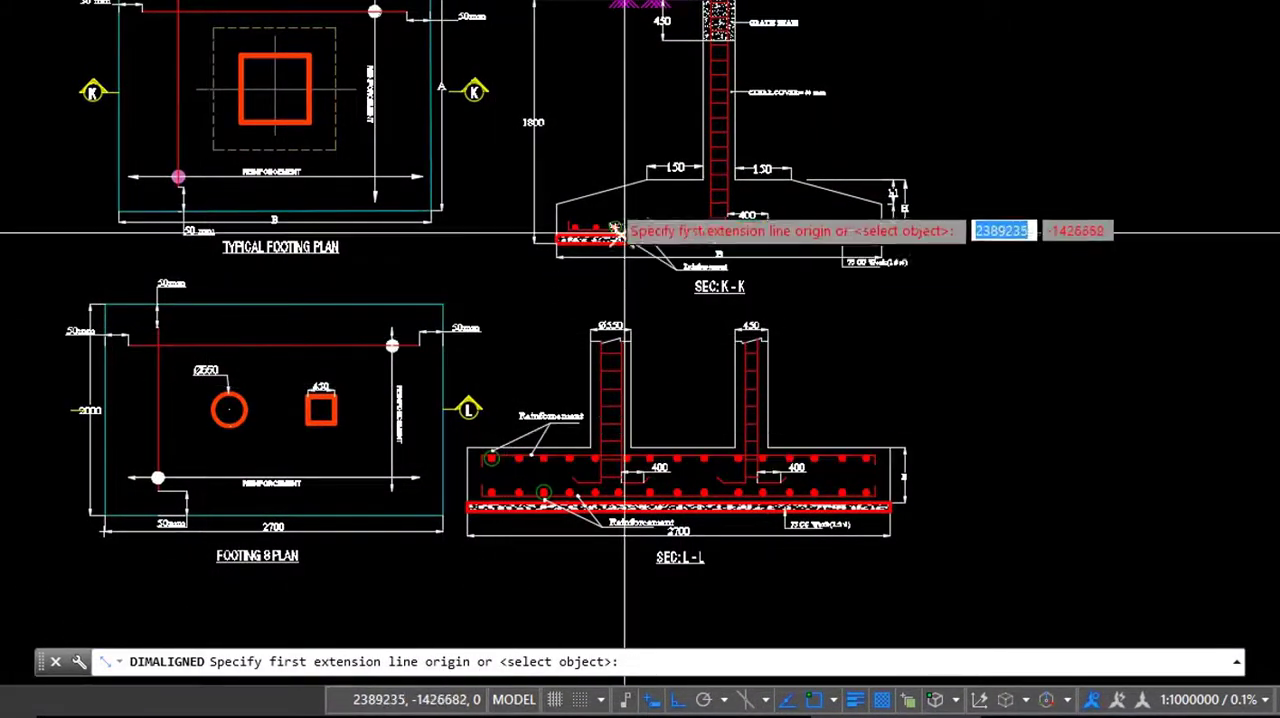
scroll(557, 201, "up", 2)
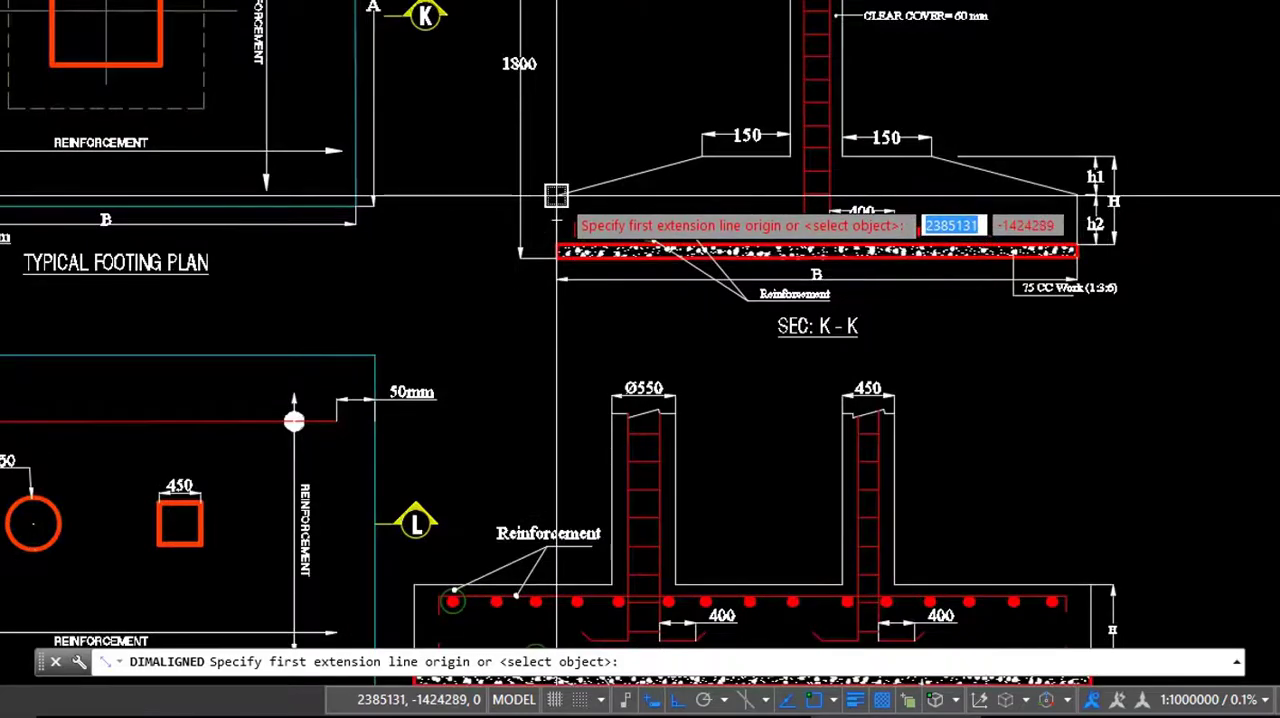
left_click(557, 195)
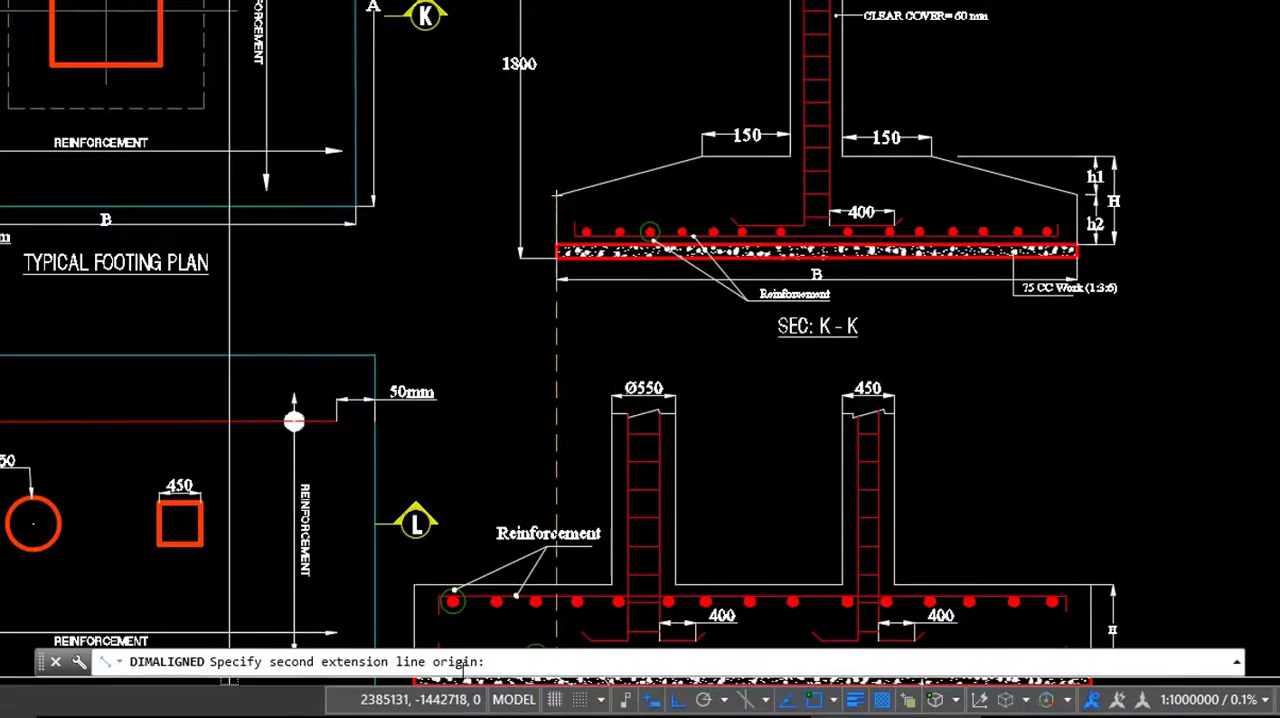
left_click(701, 155)
scroll(640, 126, "up", 2)
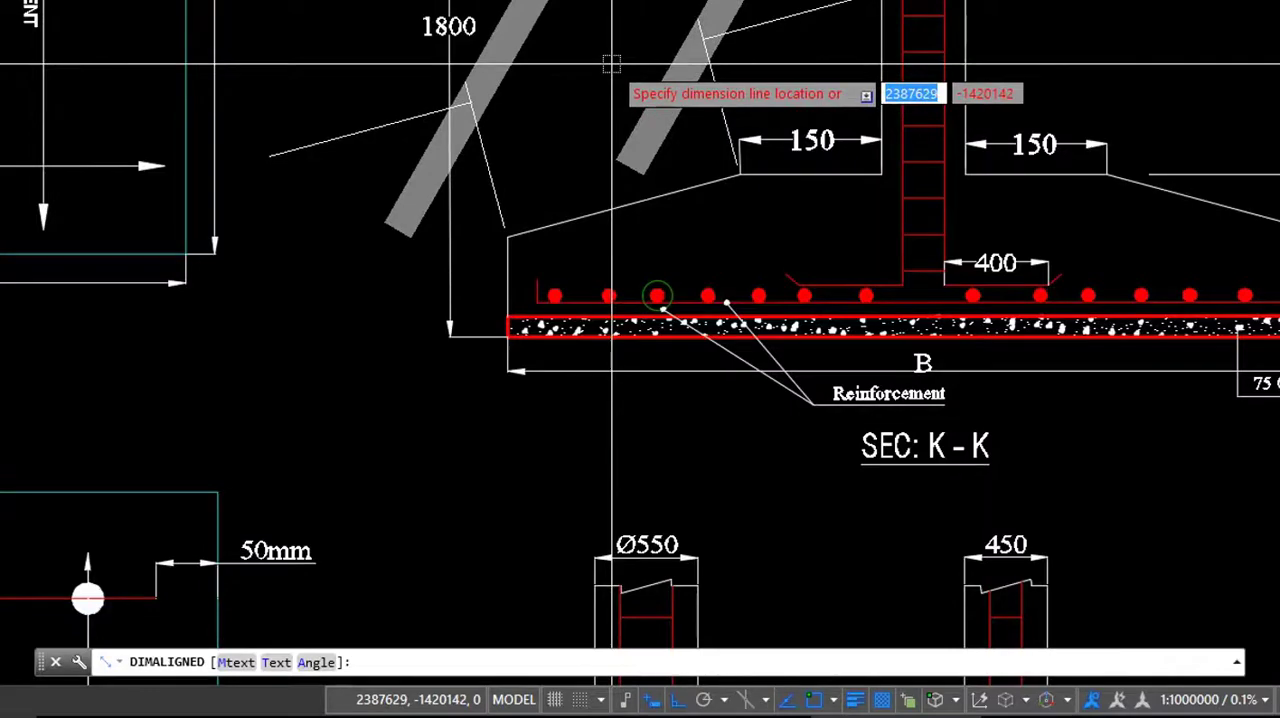
left_click(612, 73)
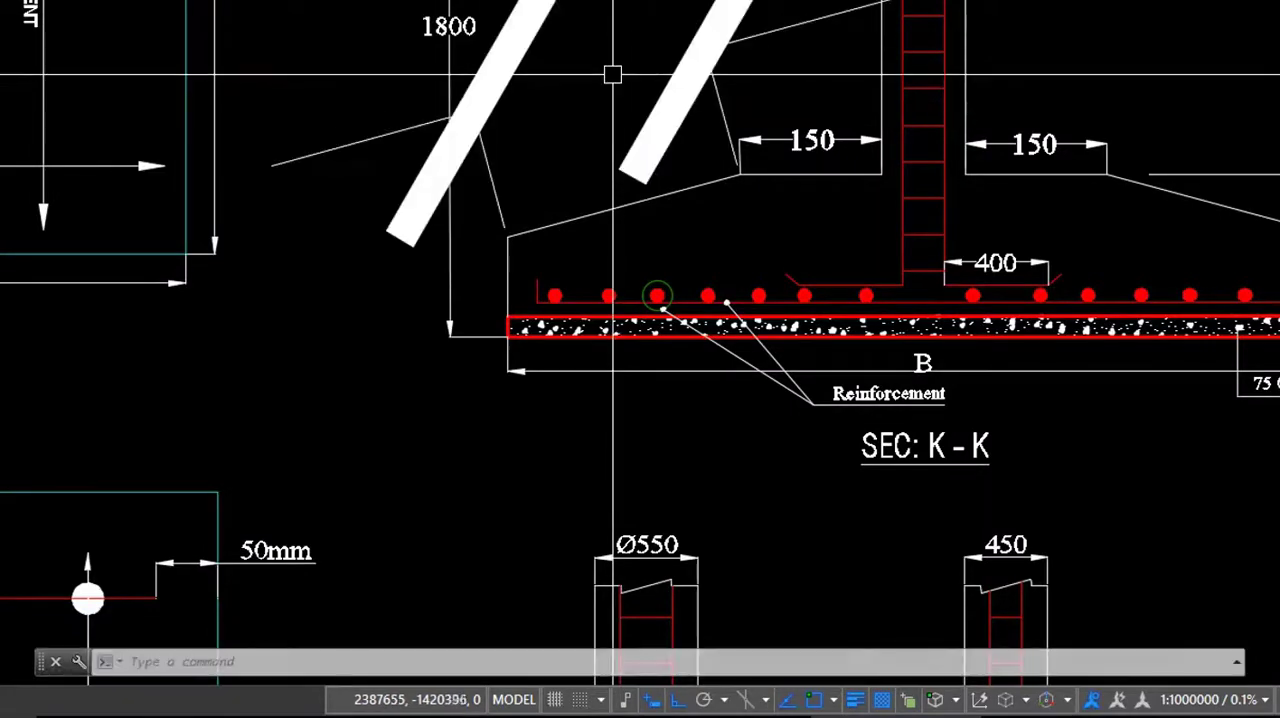
- Use MATCHPROP to give the newest aligned dimension the properties of the vertical 1800 dimension beside it
scroll(777, 223, "down", 3)
scroll(648, 355, "down", 1)
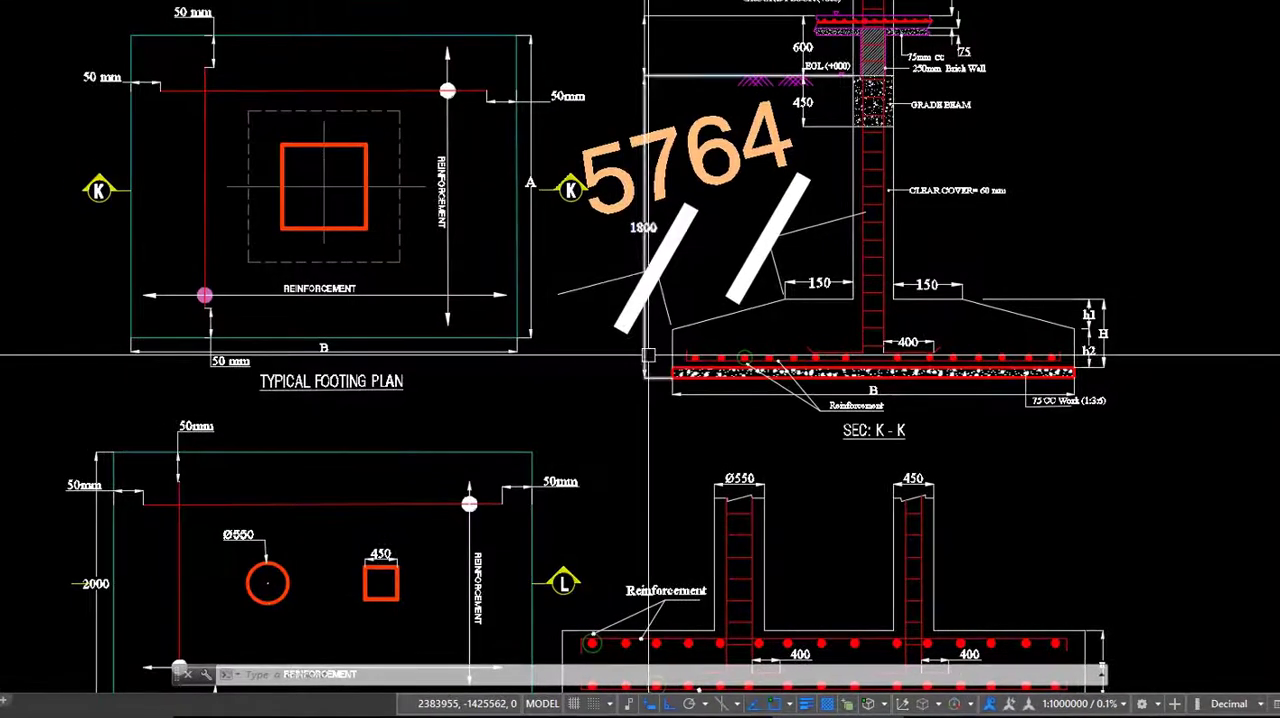
type("ma")
key("Return")
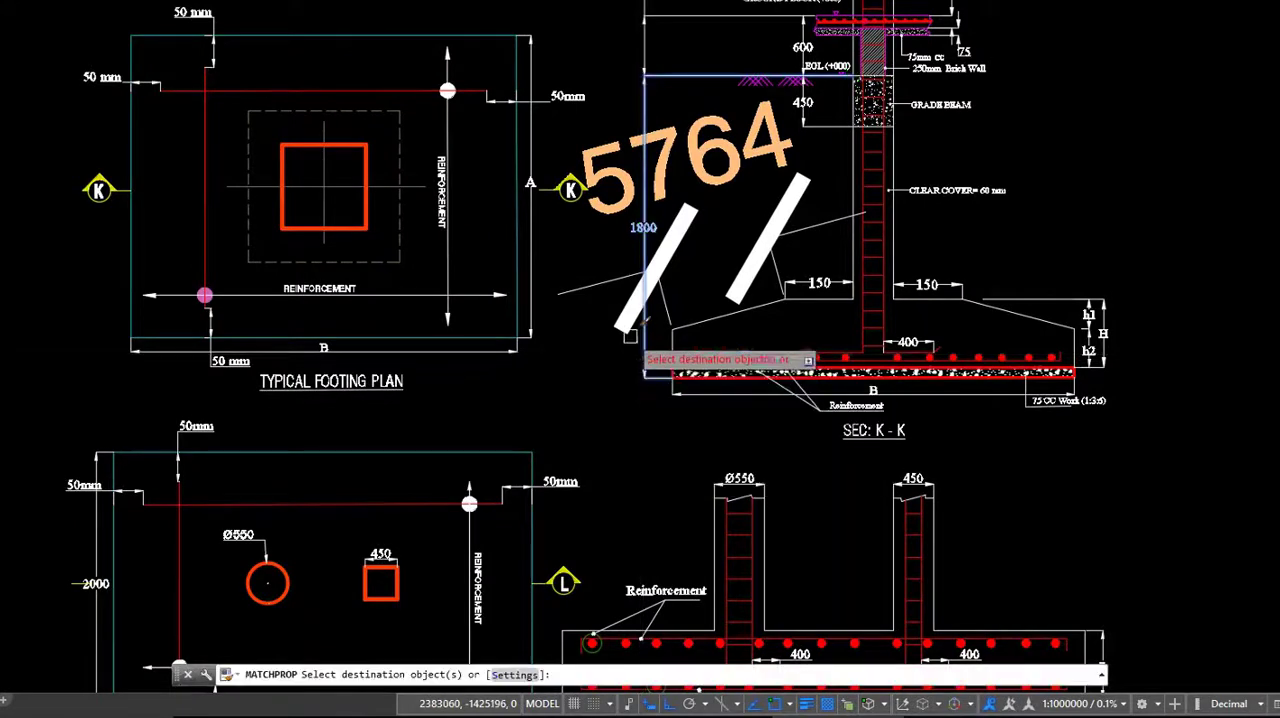
scroll(735, 265, "up", 8)
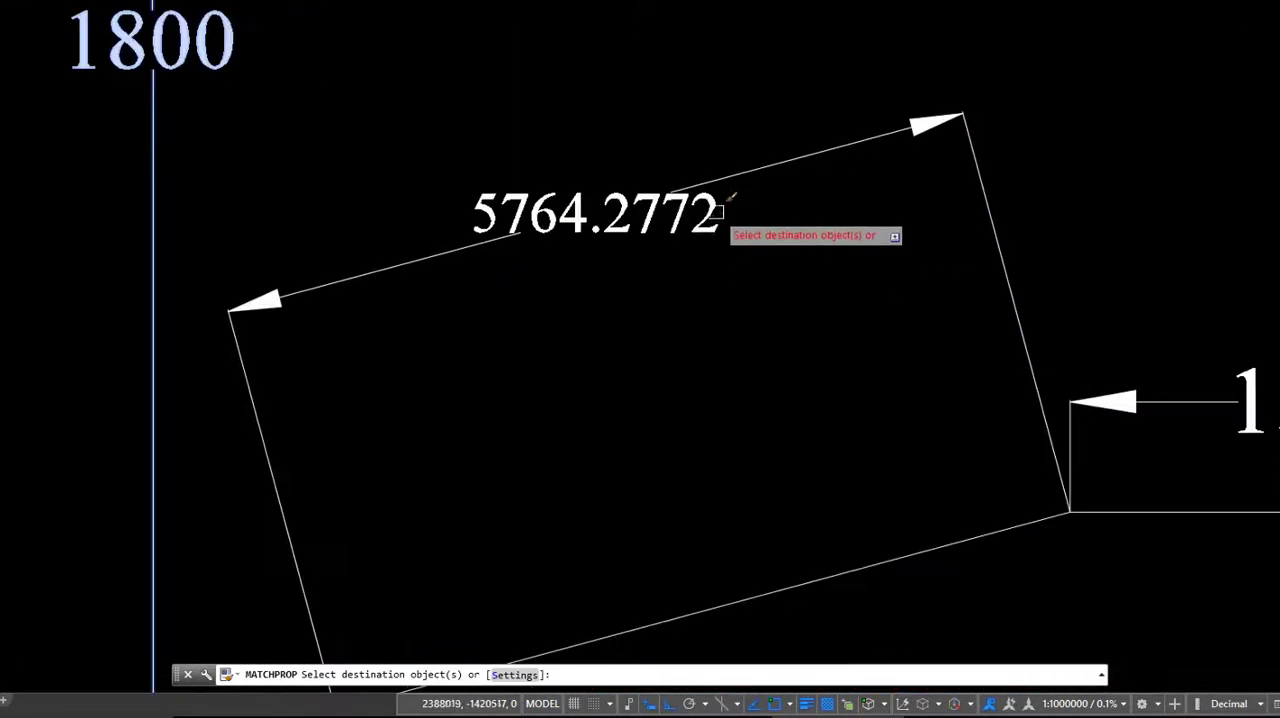
scroll(490, 420, "down", 8)
key("Escape")
middle_click_drag(754, 479, 757, 428)
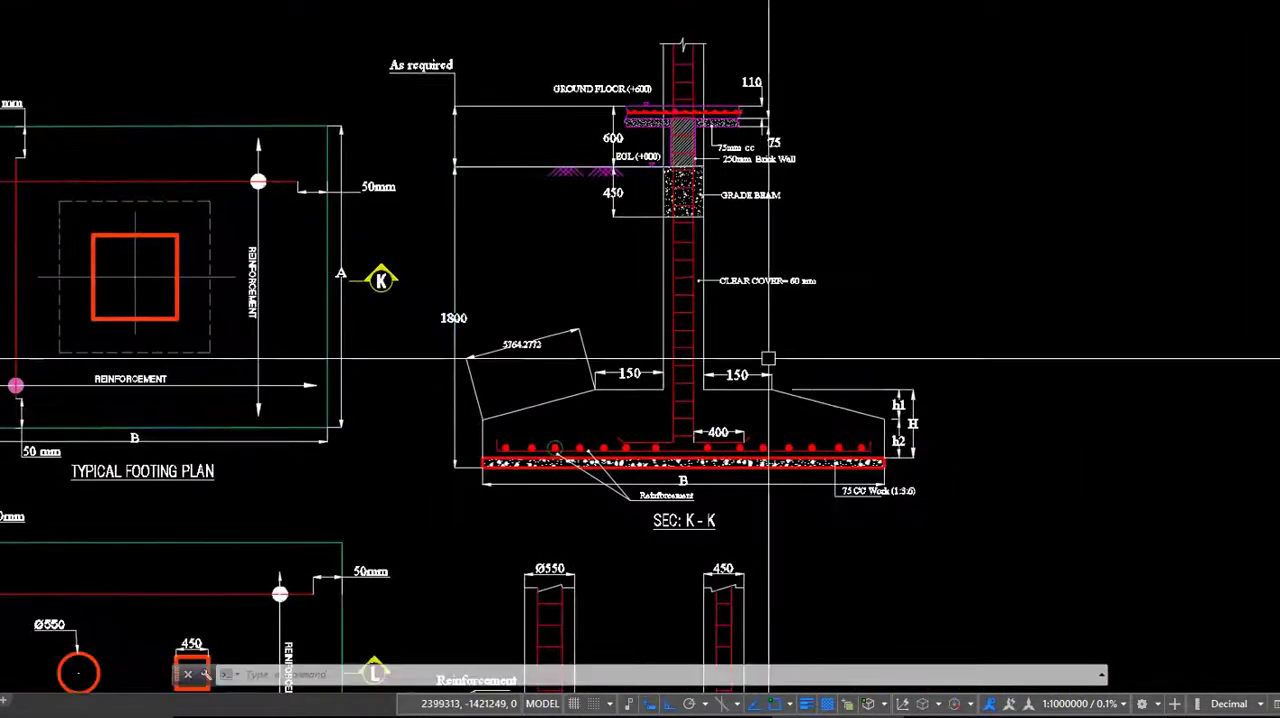
middle_click_drag(768, 358, 938, 382)
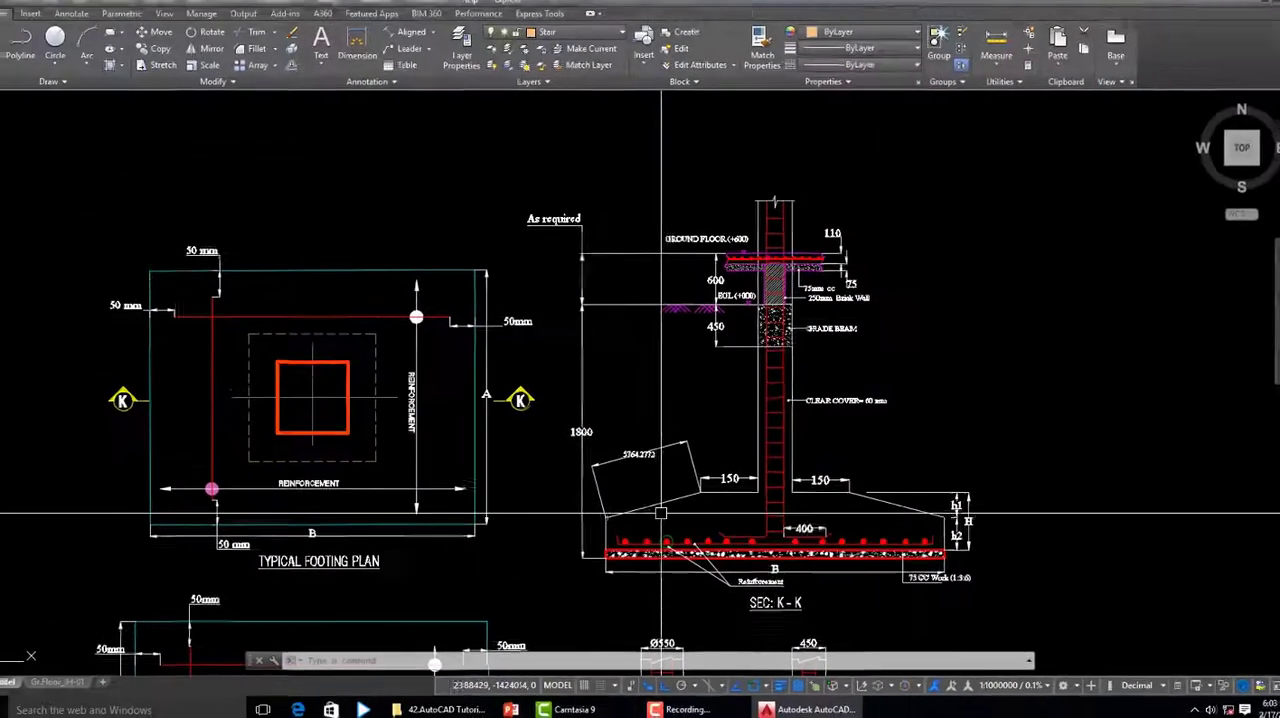
- Explode the outer rectangle of the typical footing plan into separate lines
left_click(369, 281)
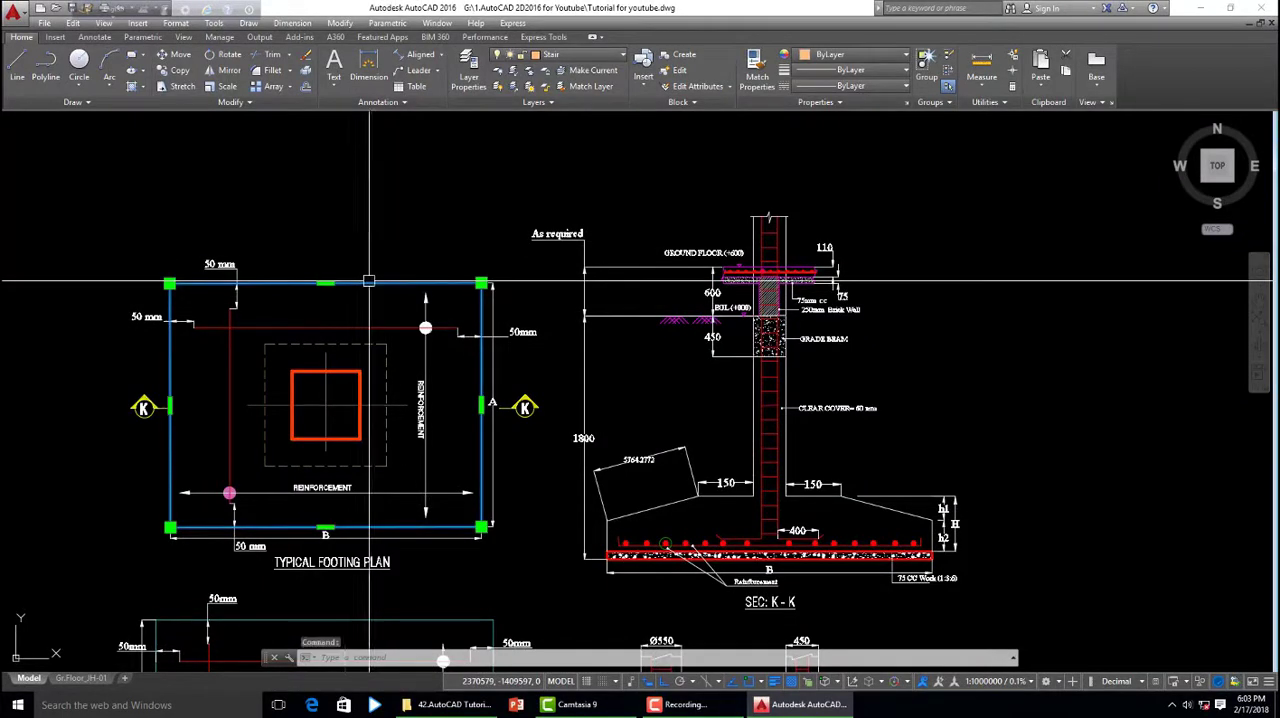
left_click(307, 71)
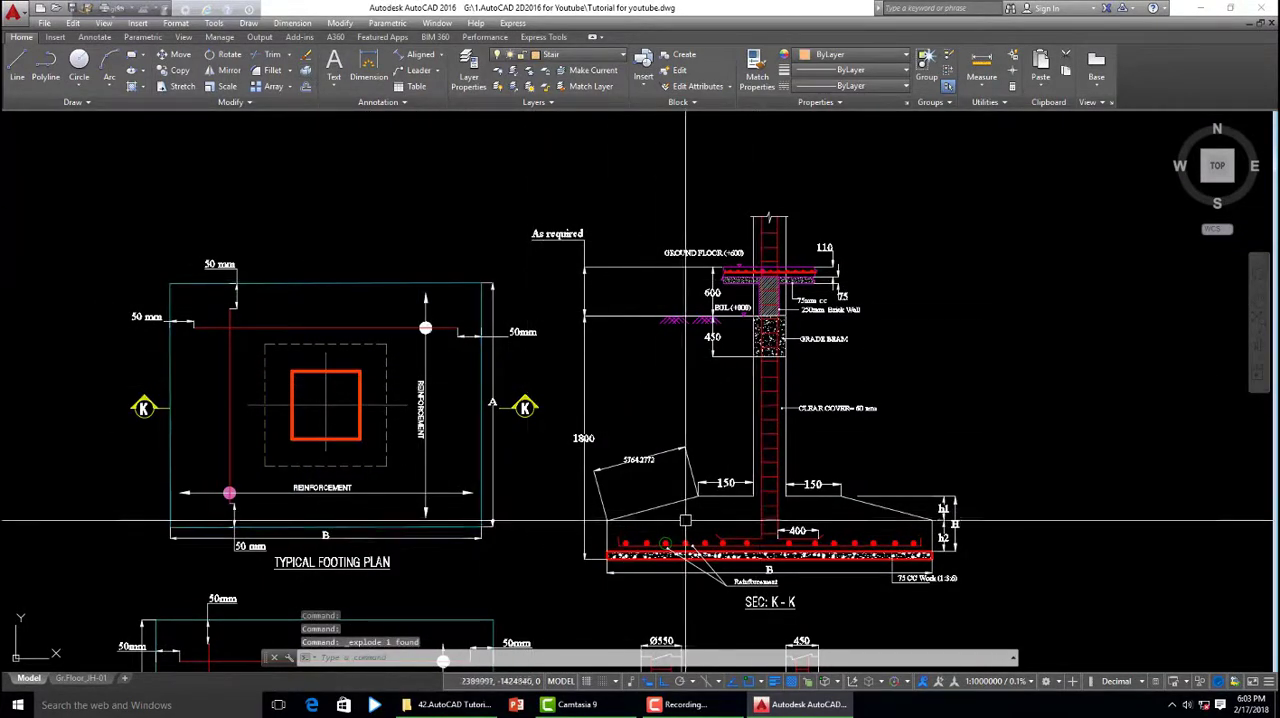
- Use DIMLINEAR's select-object option to dimension the top edge of the typical footing plan, placing the dimension above it
scroll(852, 495, "up", 3)
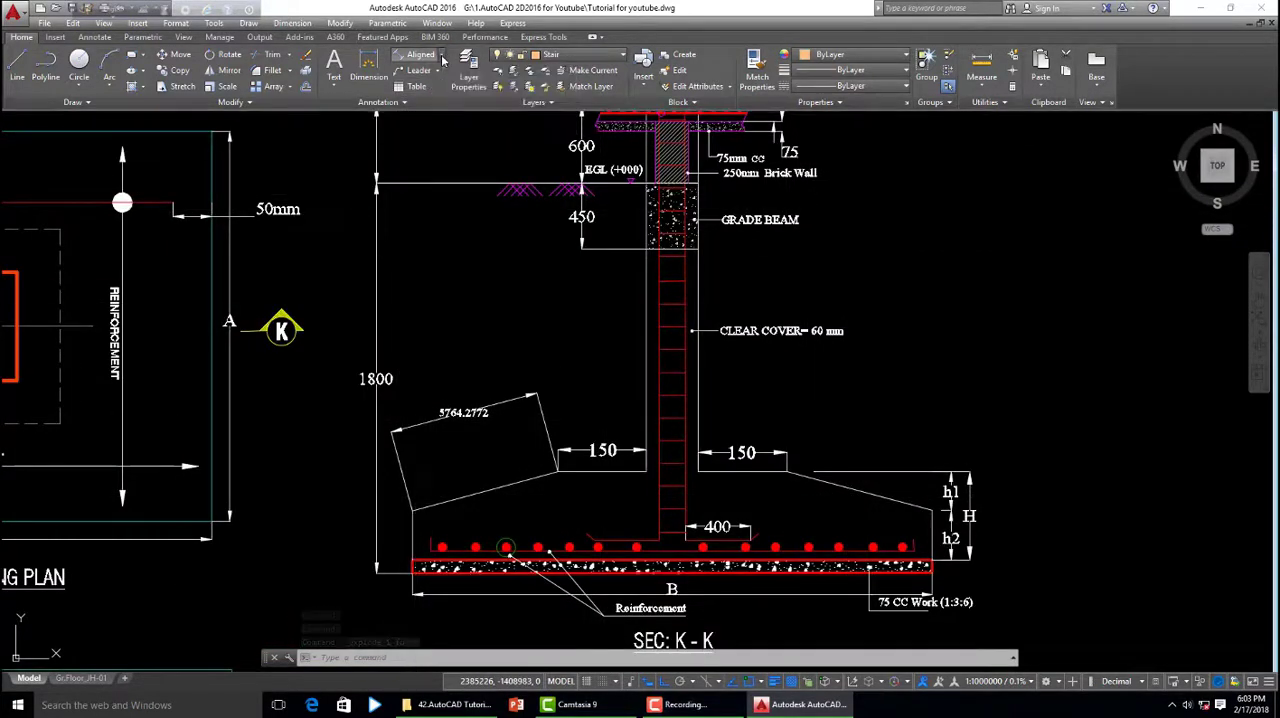
left_click(441, 57)
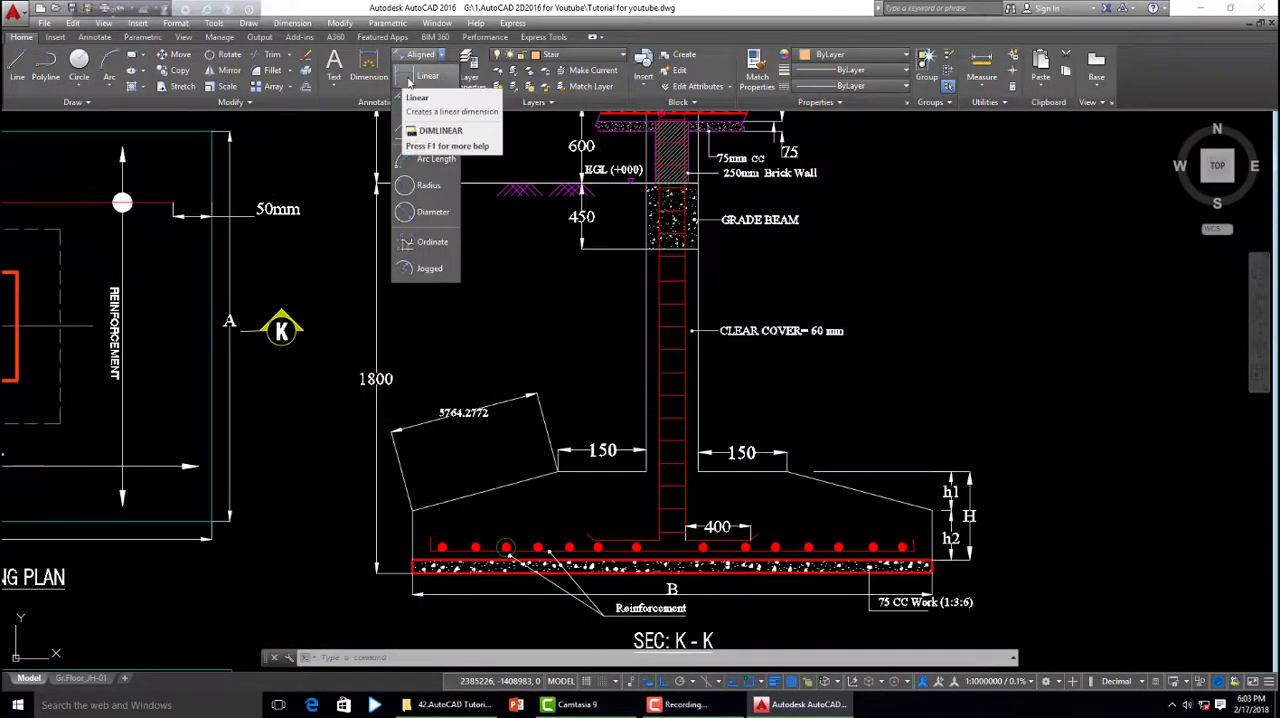
left_click(407, 78)
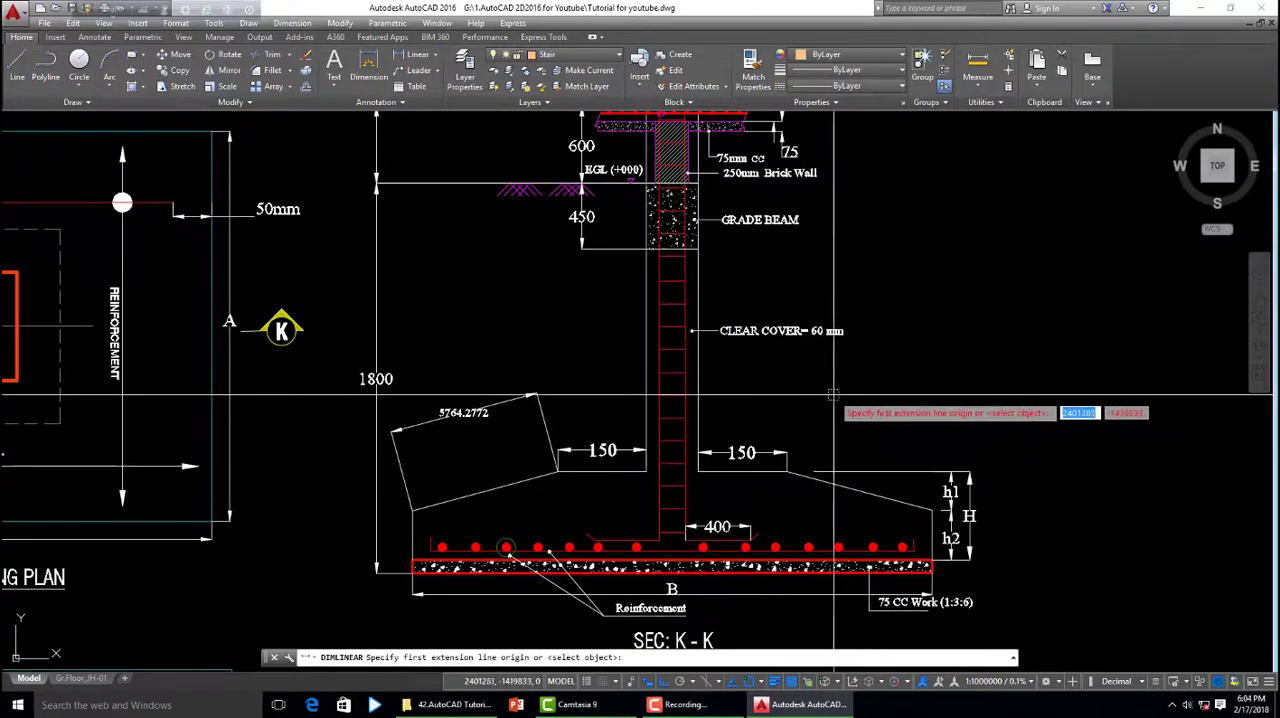
key("Return")
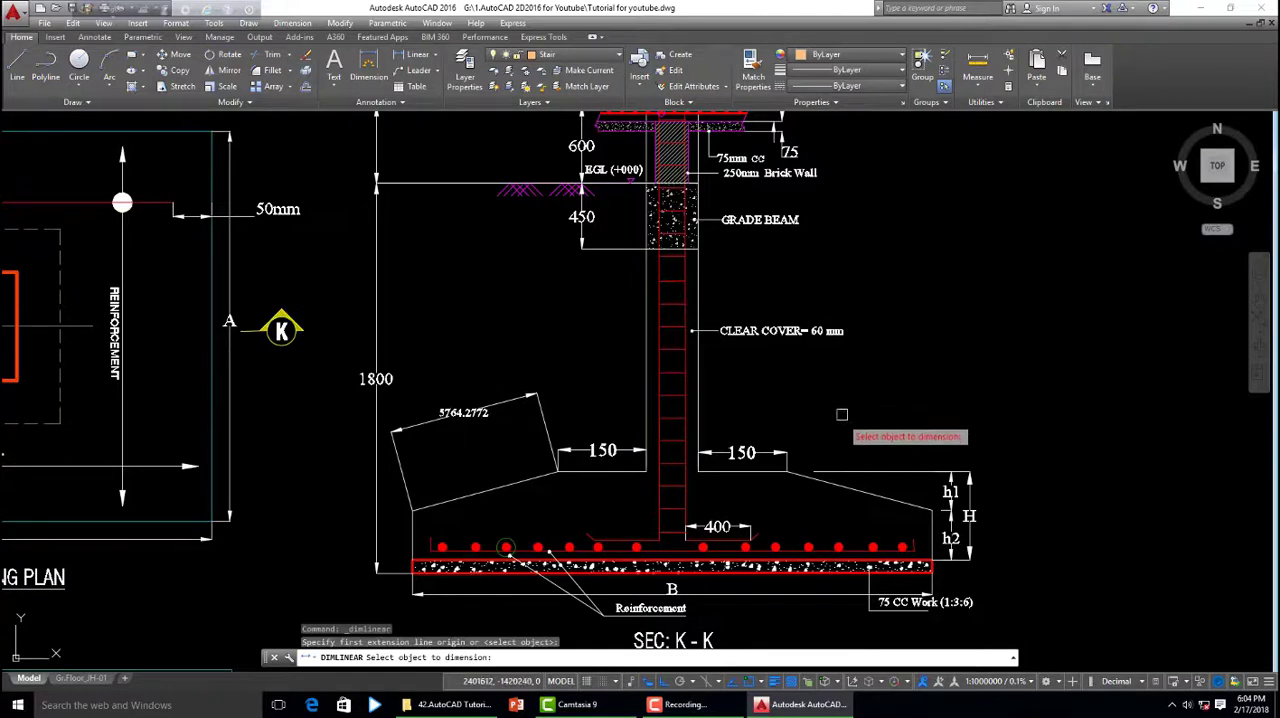
scroll(993, 467, "down", 2)
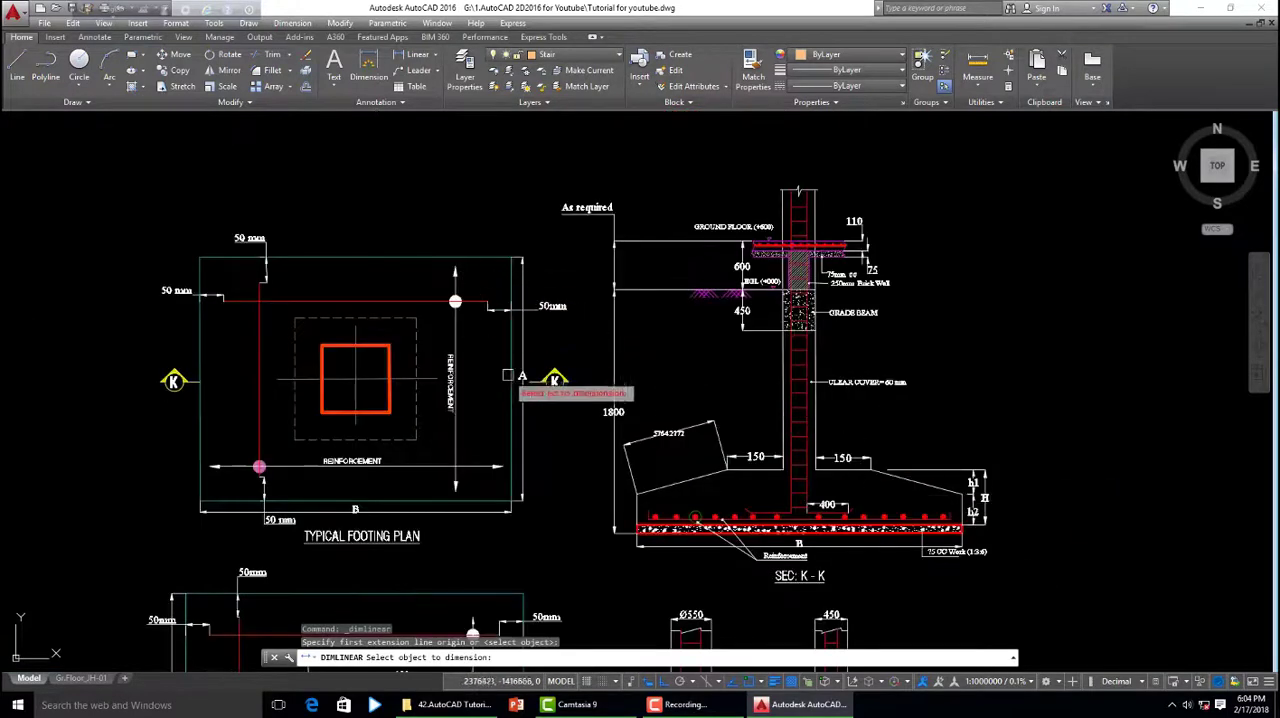
middle_click_drag(508, 375, 848, 461)
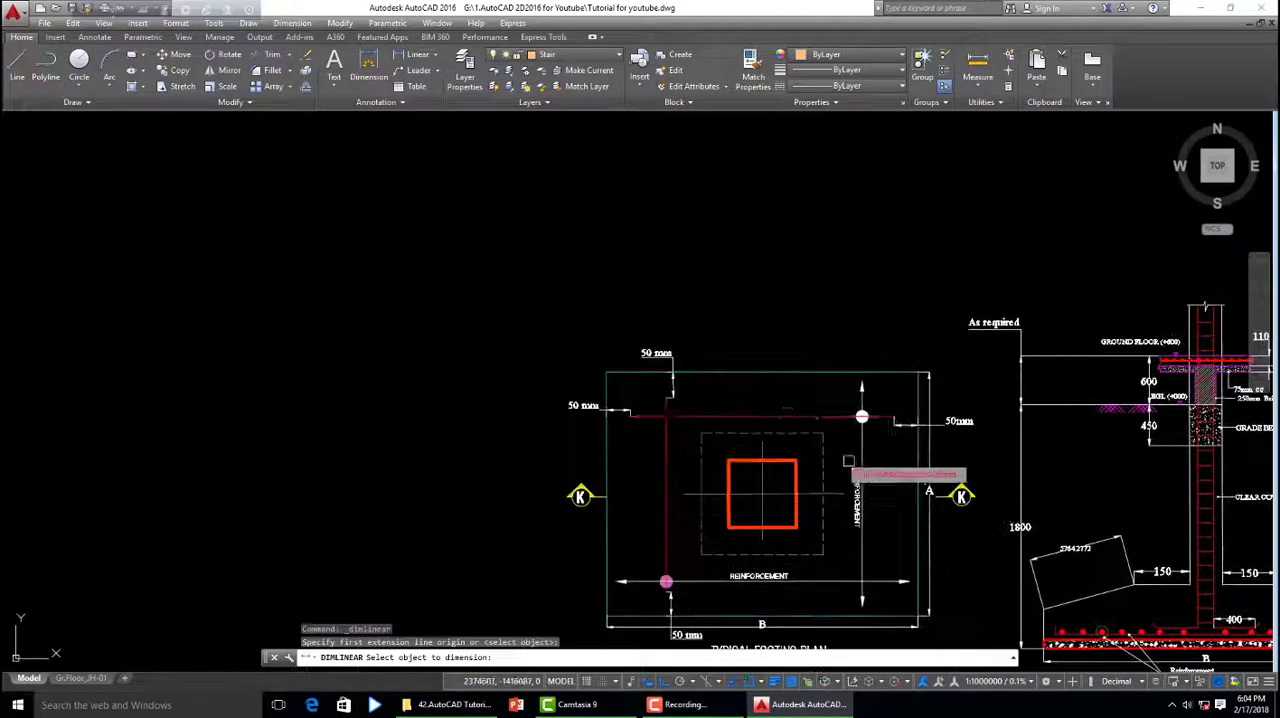
left_click(780, 373)
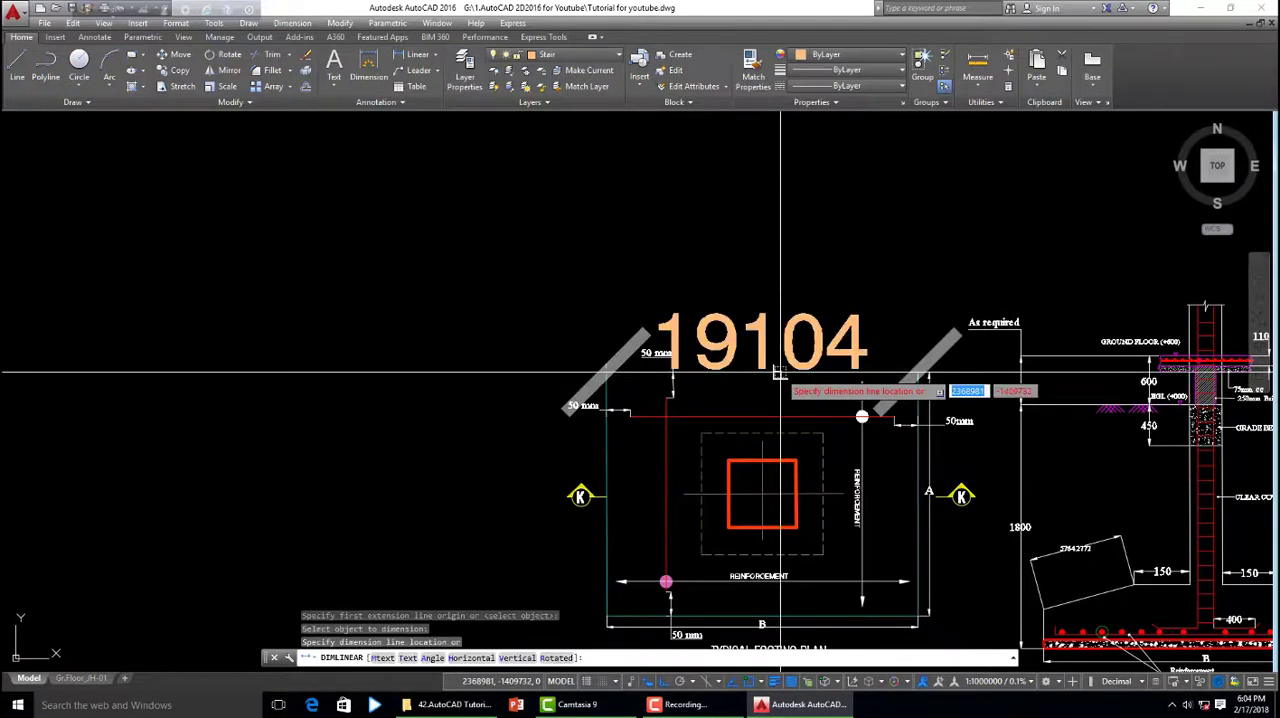
left_click(780, 283)
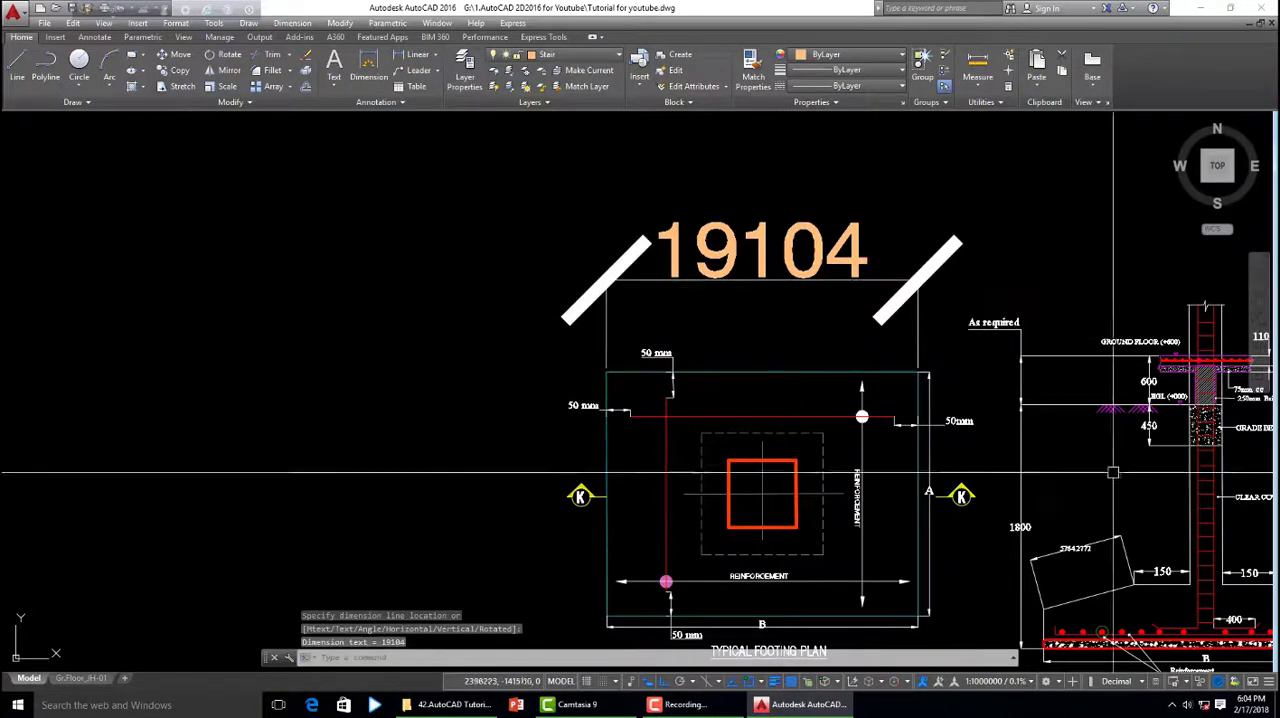
- Use MATCHPROP to give the footing plan's new top linear dimension the properties of section K-K's vertical 1800 dimension
scroll(620, 335, "down", 2)
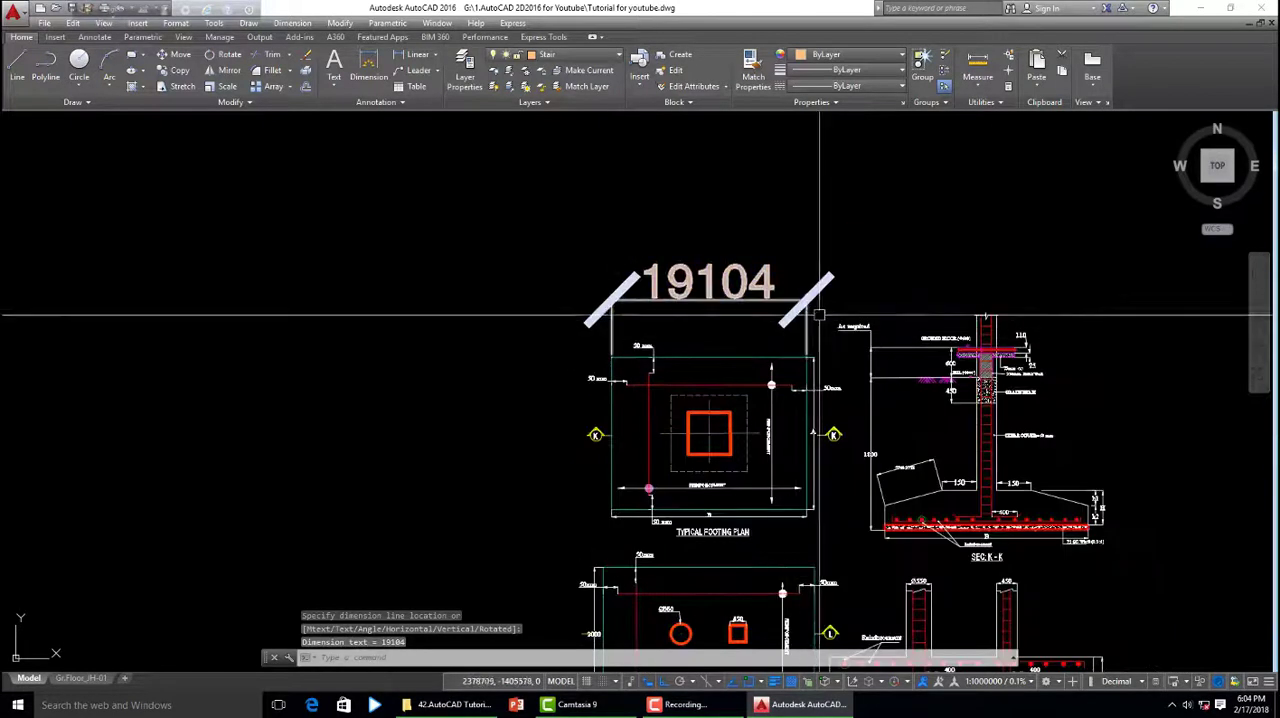
scroll(960, 364, "up", 2)
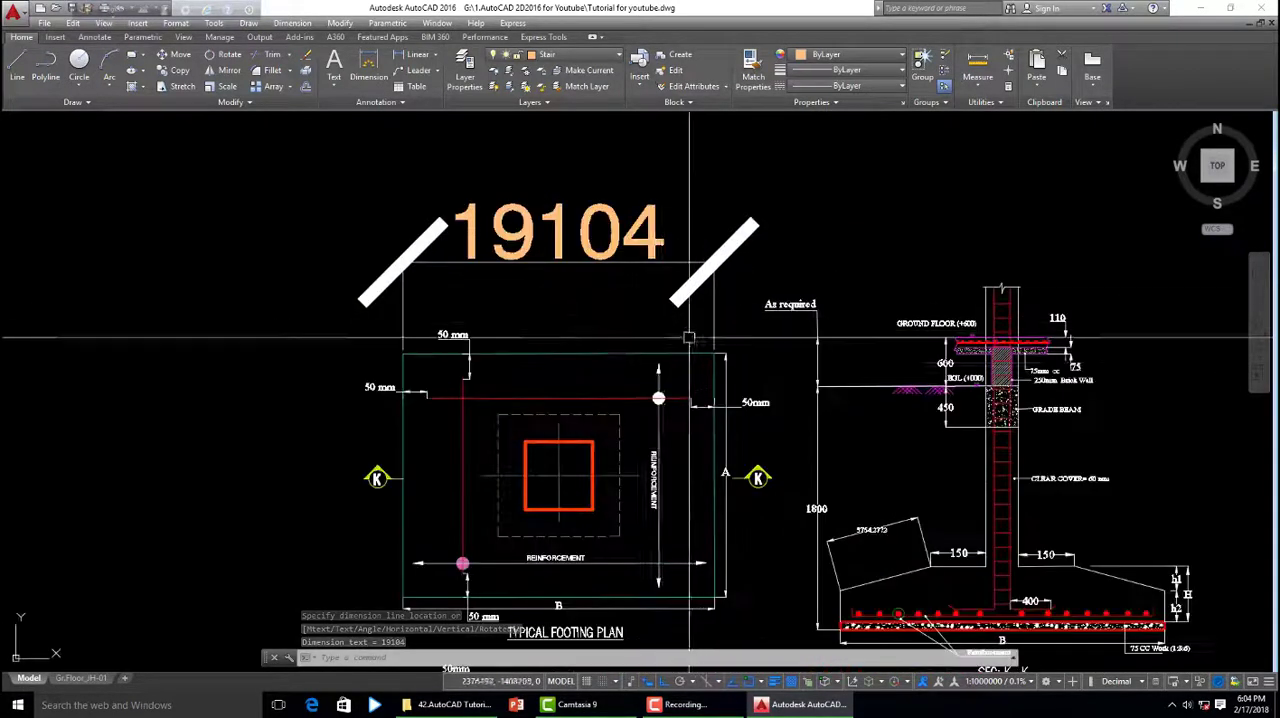
left_click(588, 323)
left_click(818, 490)
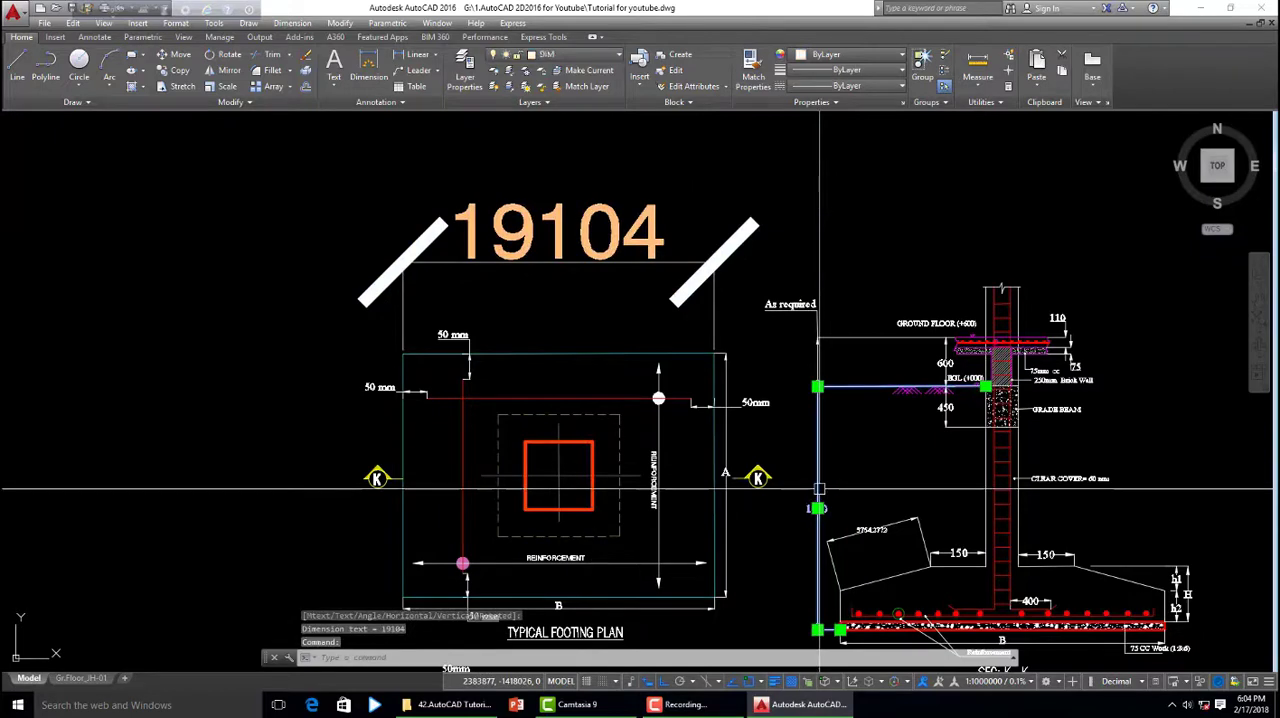
type("ma")
key("Return")
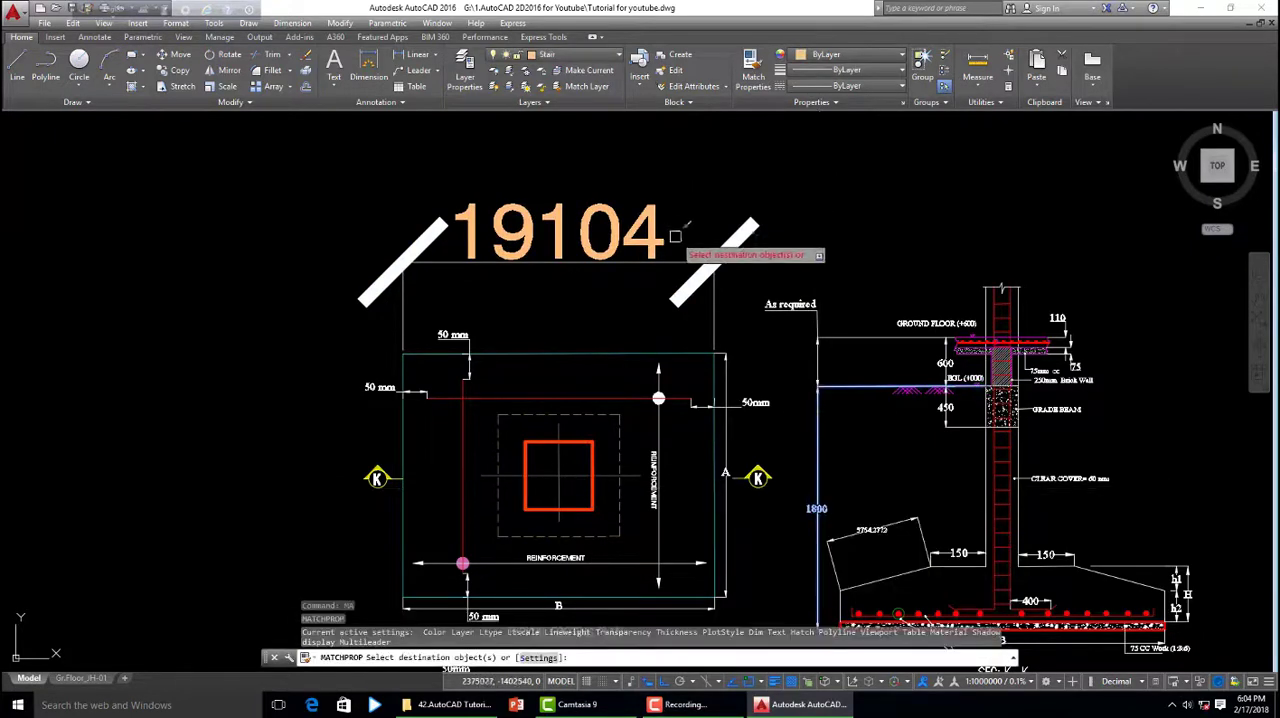
left_click(684, 262)
- Use DIMALIGNED's select-object option to dimension the right sloping edge of the footing in section K-K, placing the dimension above the slope
scroll(694, 318, "down", 2)
scroll(648, 380, "up", 6)
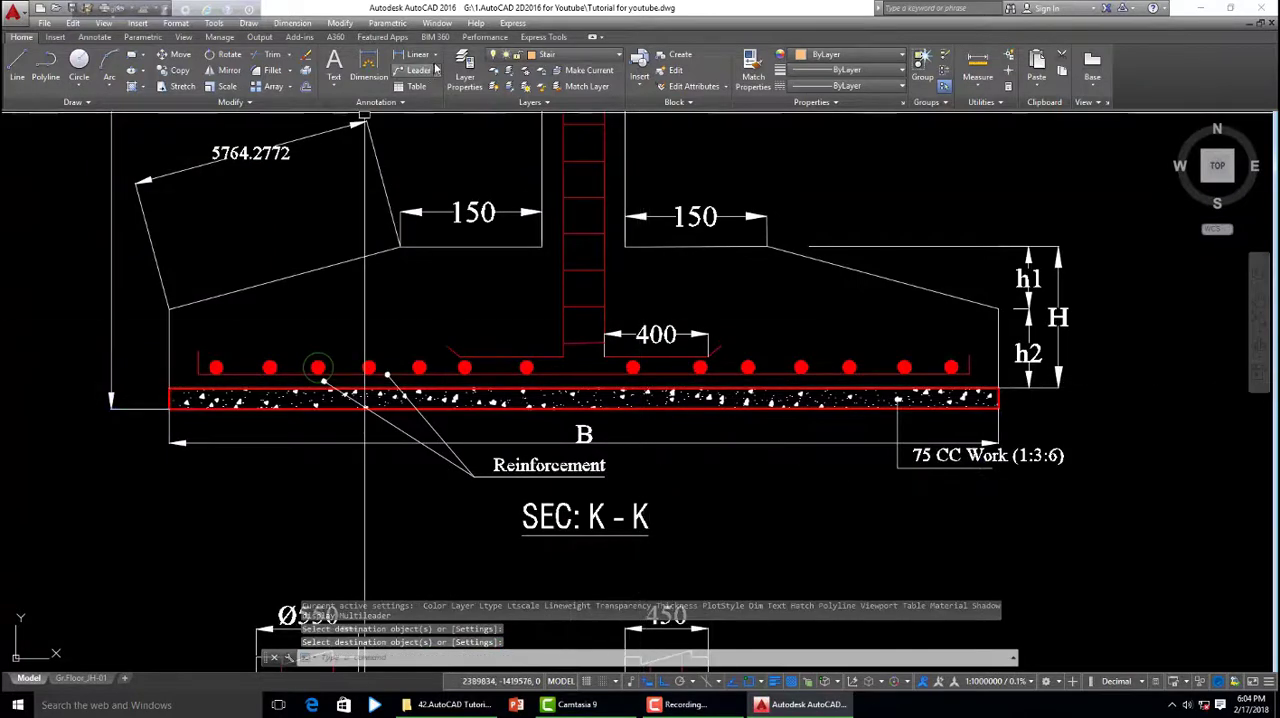
left_click(437, 57)
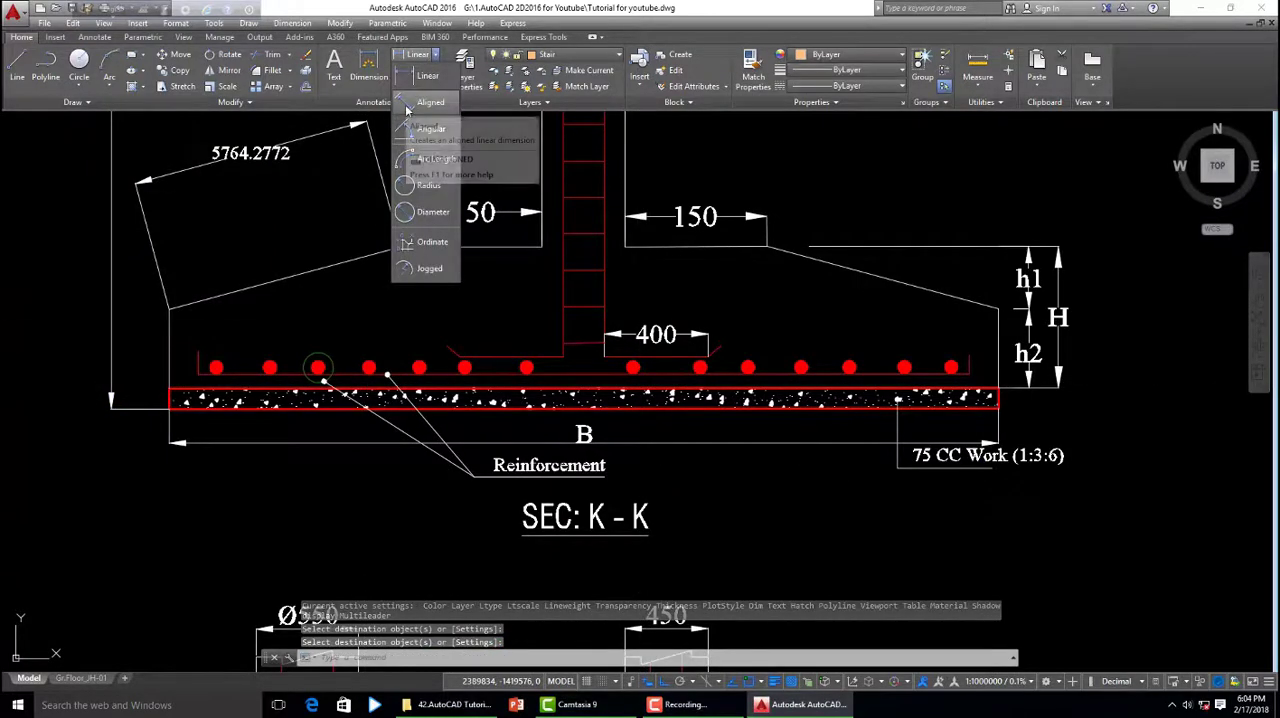
left_click(420, 103)
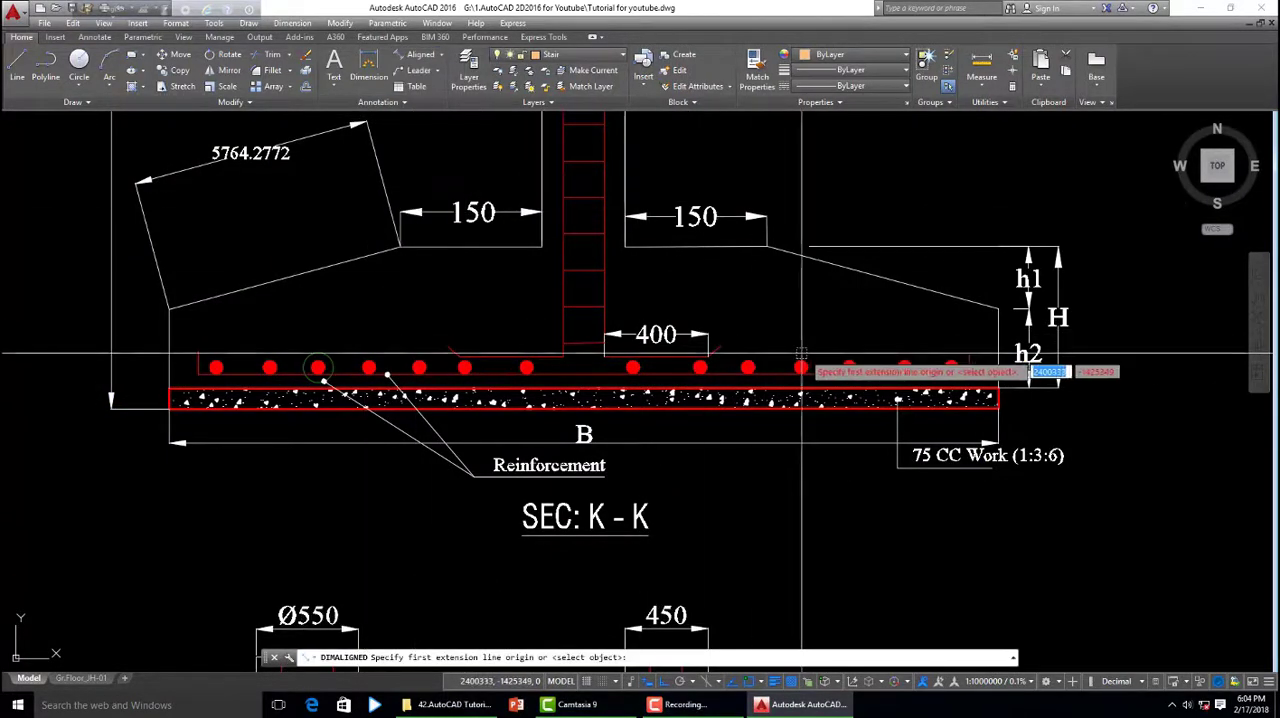
key("Return")
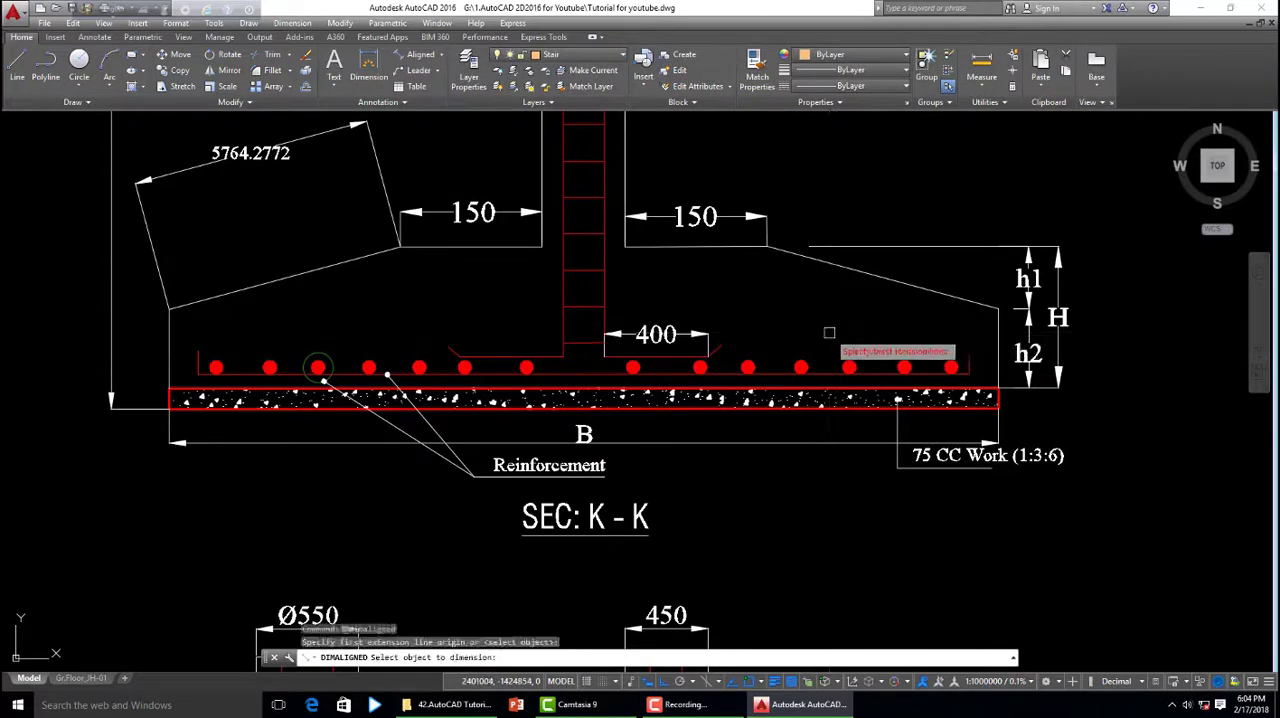
scroll(844, 335, "down", 2)
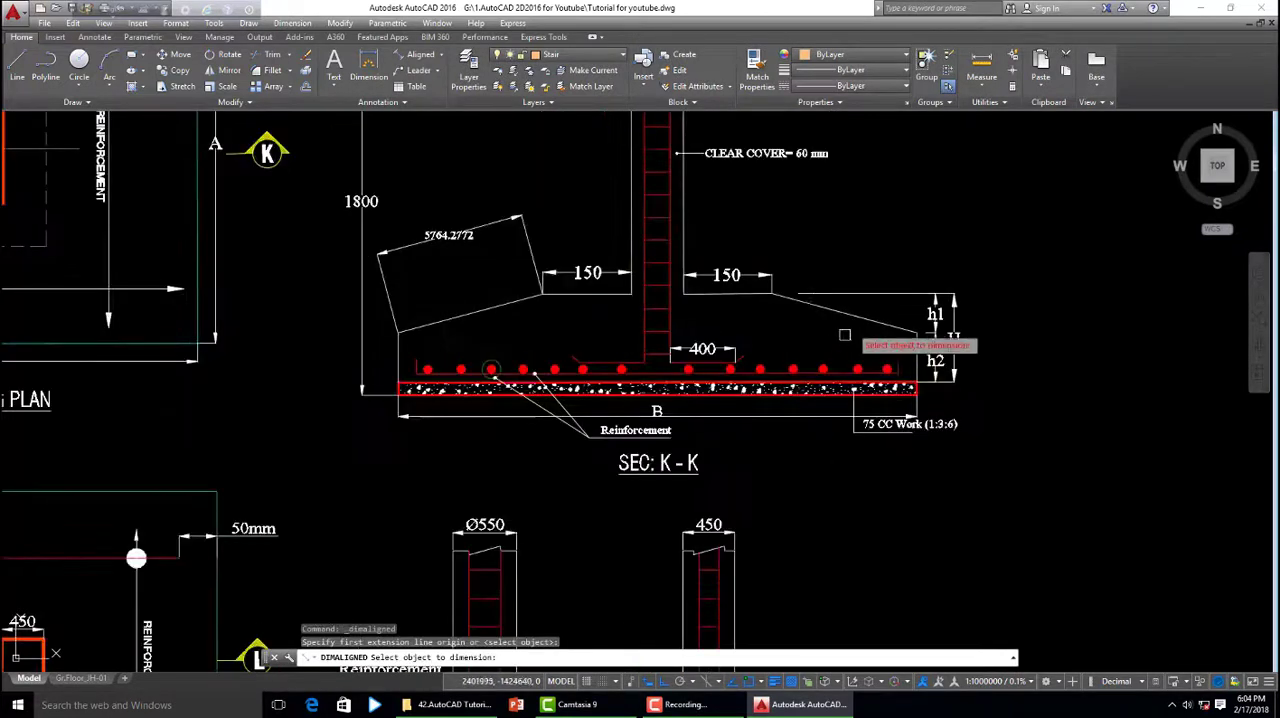
left_click(849, 315)
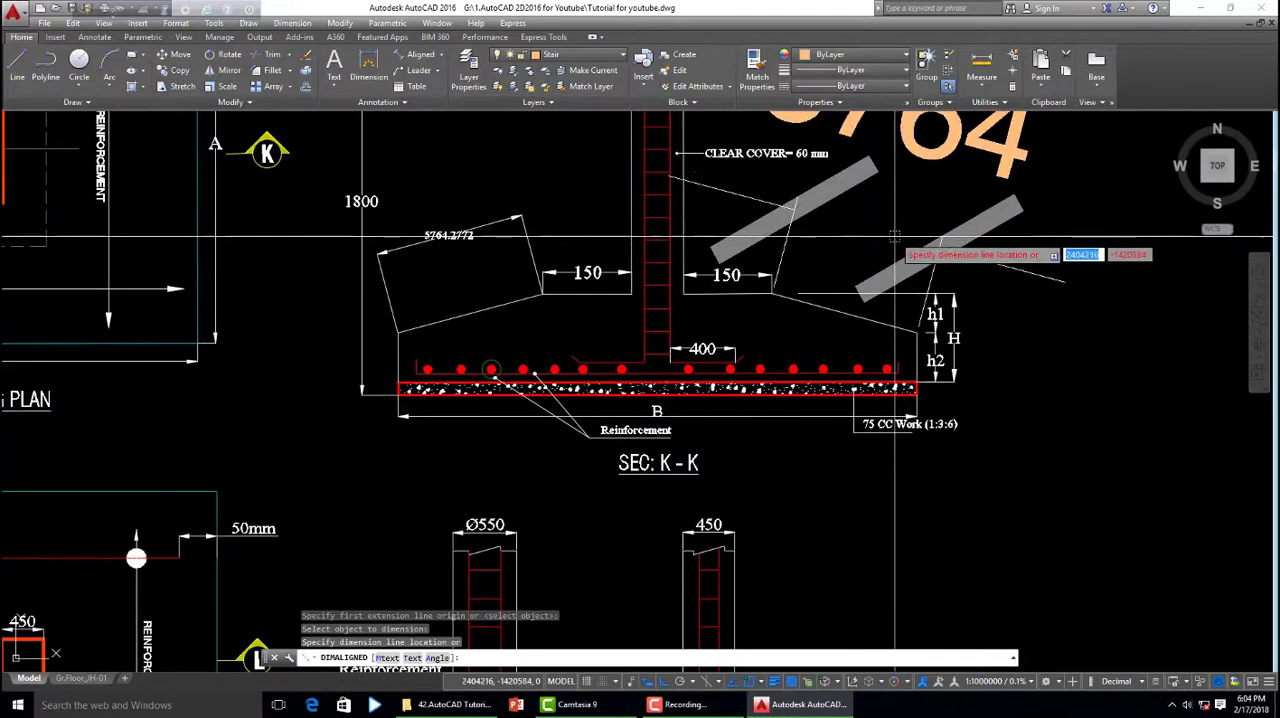
left_click(896, 234)
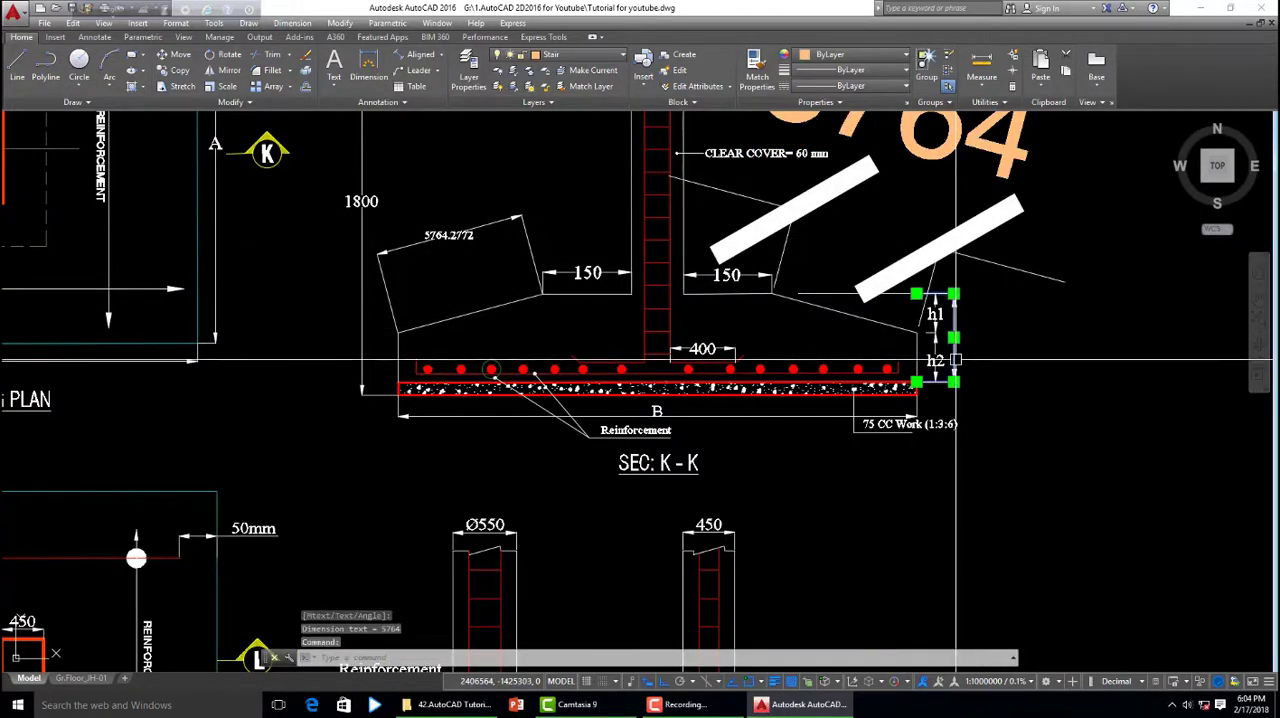
- Use MATCHPROP to give the right slope's aligned dimension the properties of the vertical H dimension in section K-K
type("ma")
key("Return")
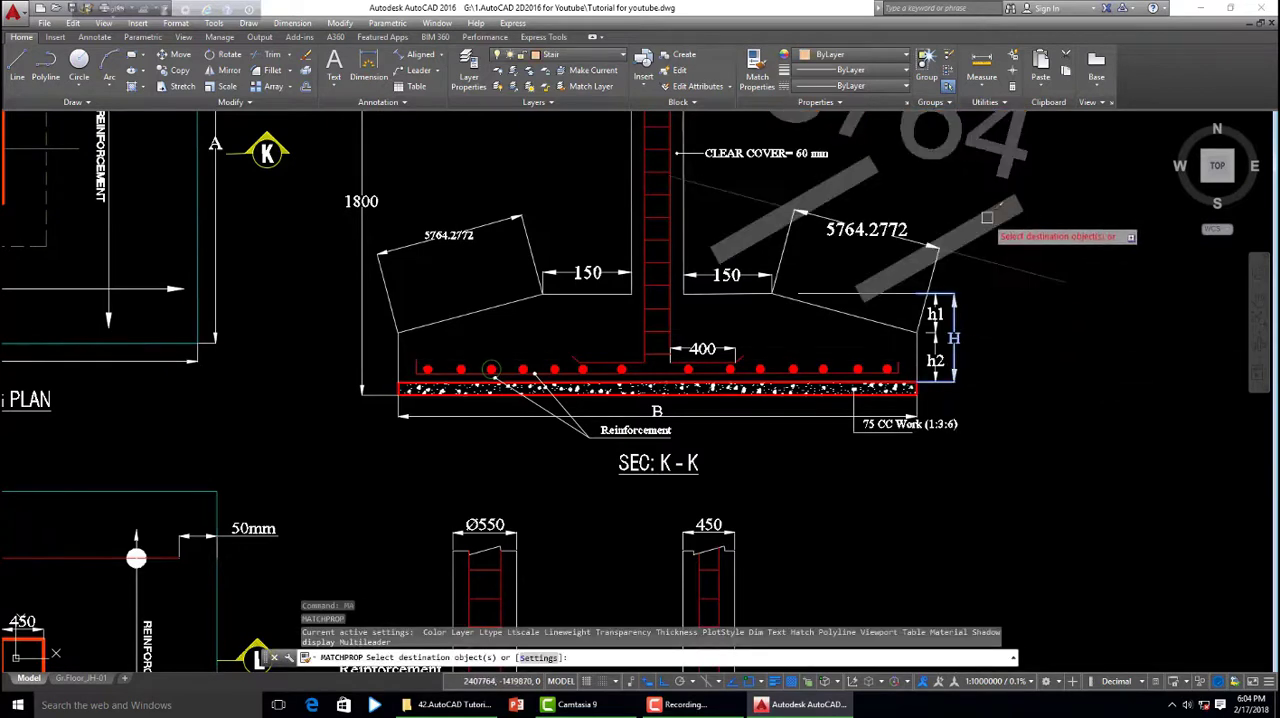
left_click(988, 217)
right_click(959, 256)
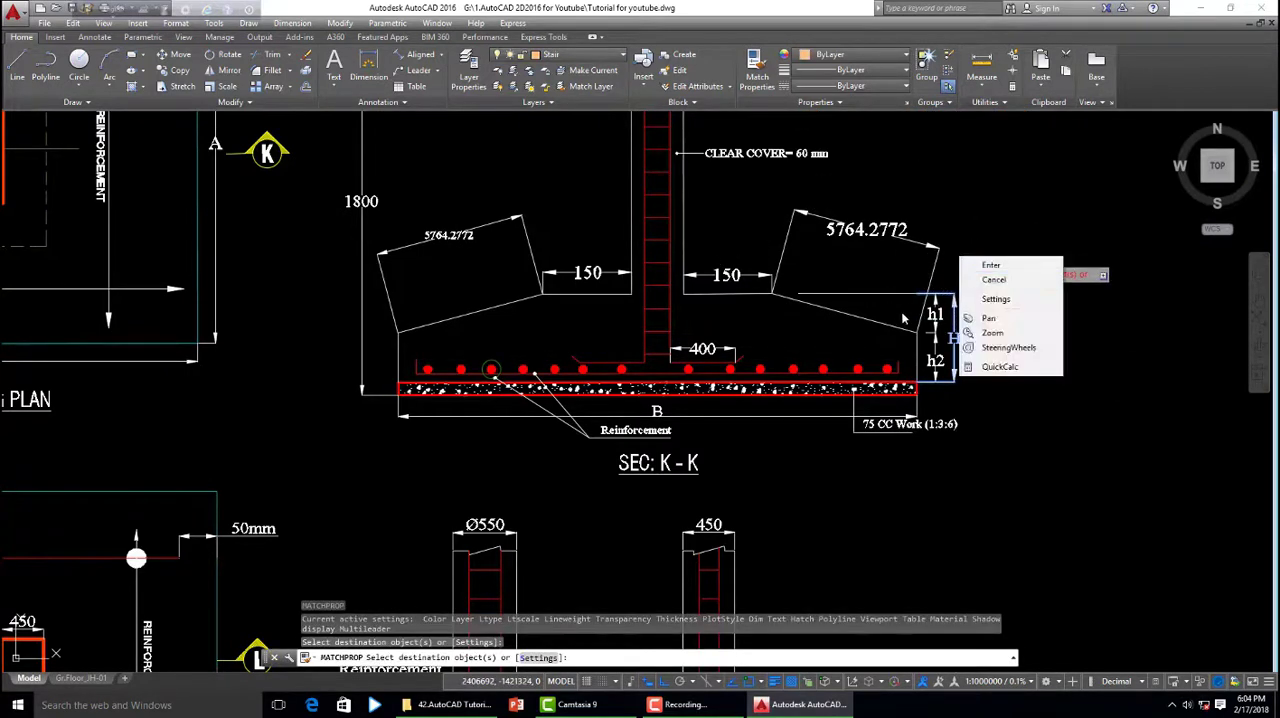
left_click(990, 266)
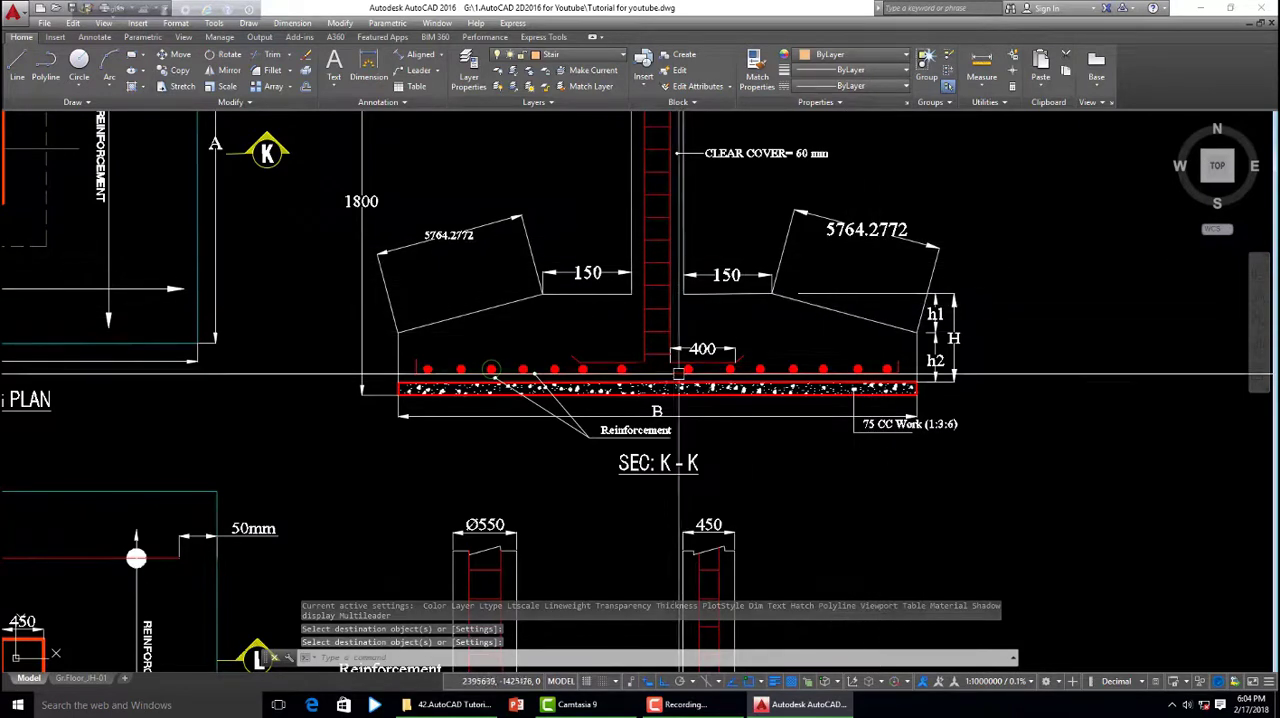
- Set the baseline spacing to 2000 in the New Dim dimension style's overrides and close the Dimension Style Manager
scroll(932, 225, "down", 5)
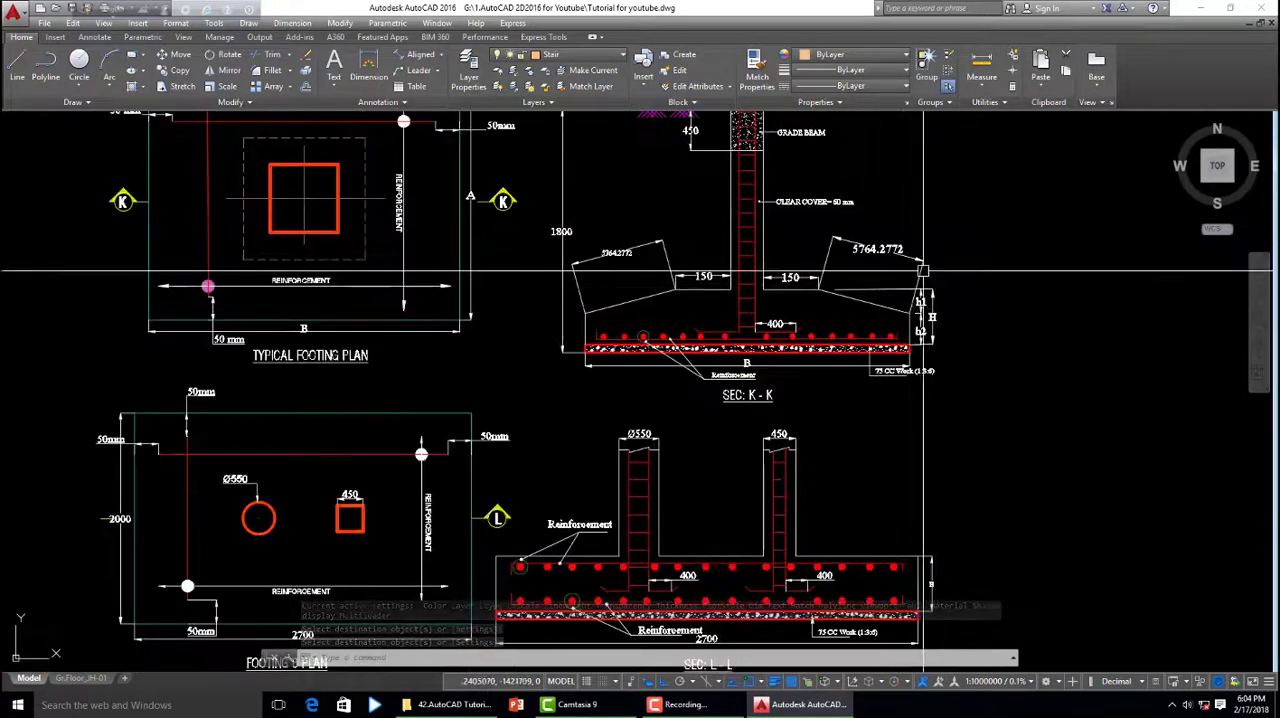
scroll(892, 328, "down", 6)
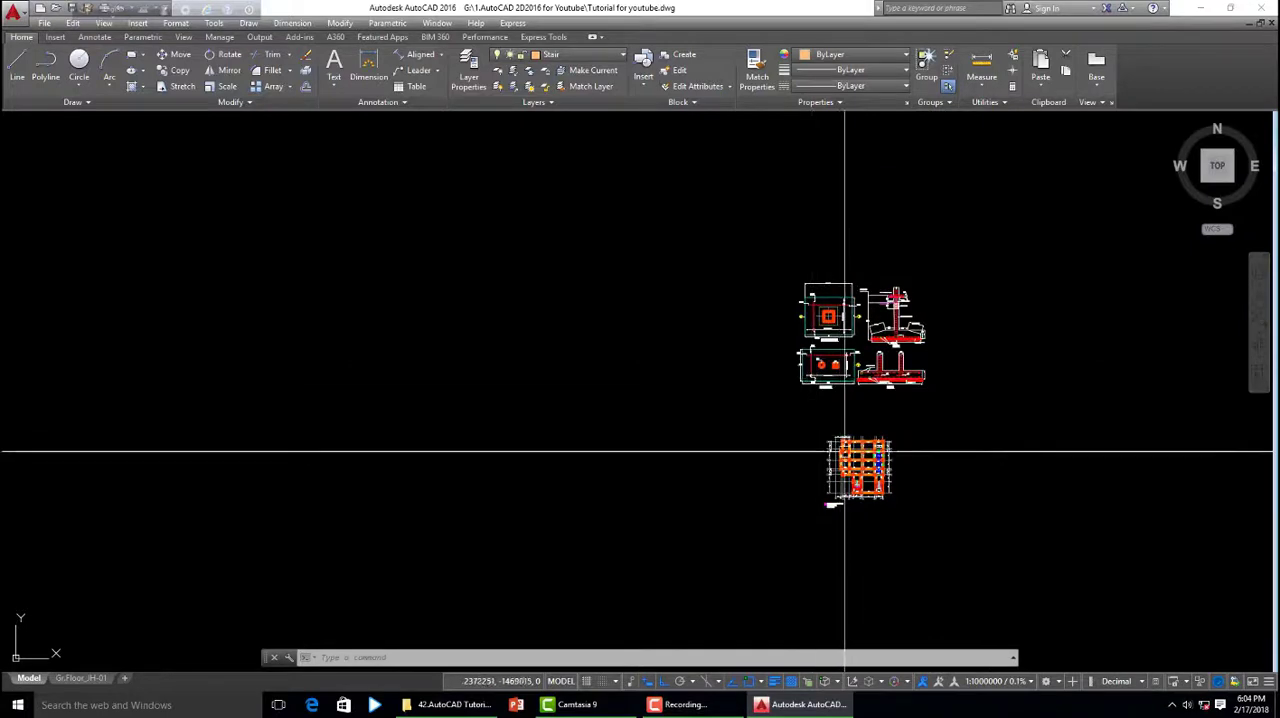
scroll(757, 253, "up", 10)
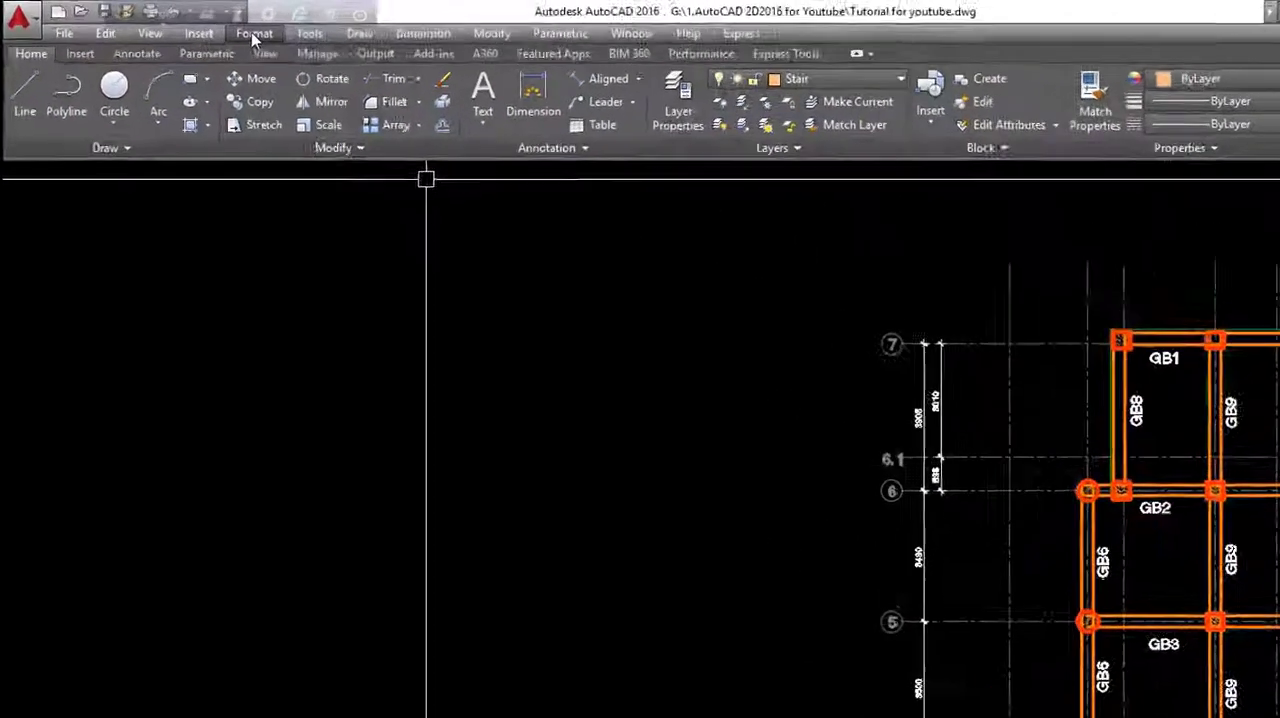
left_click(175, 22)
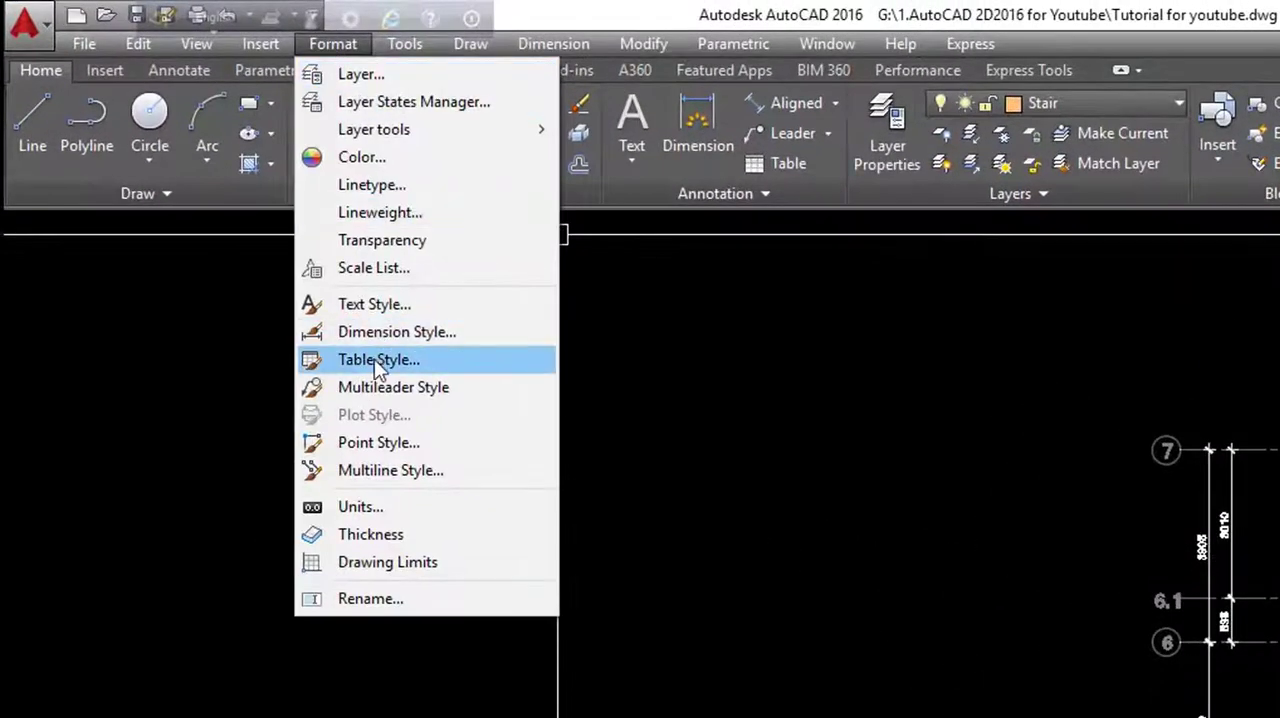
left_click(370, 328)
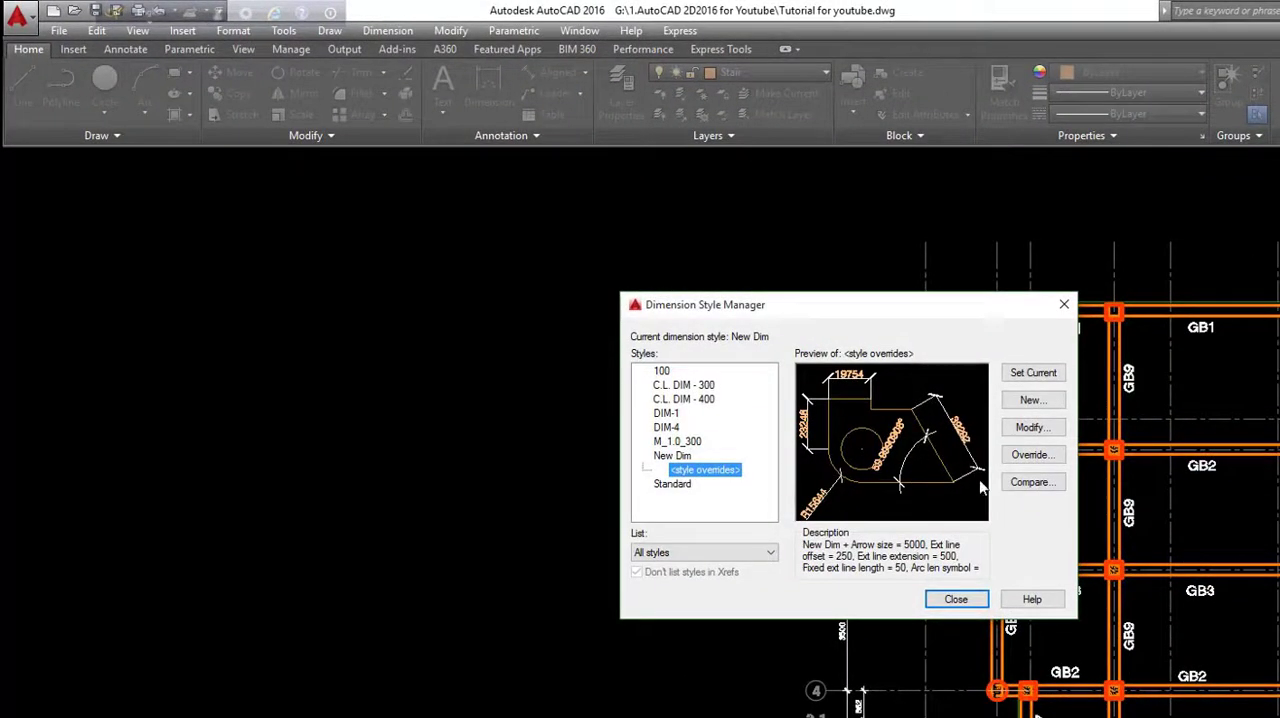
left_click(1040, 430)
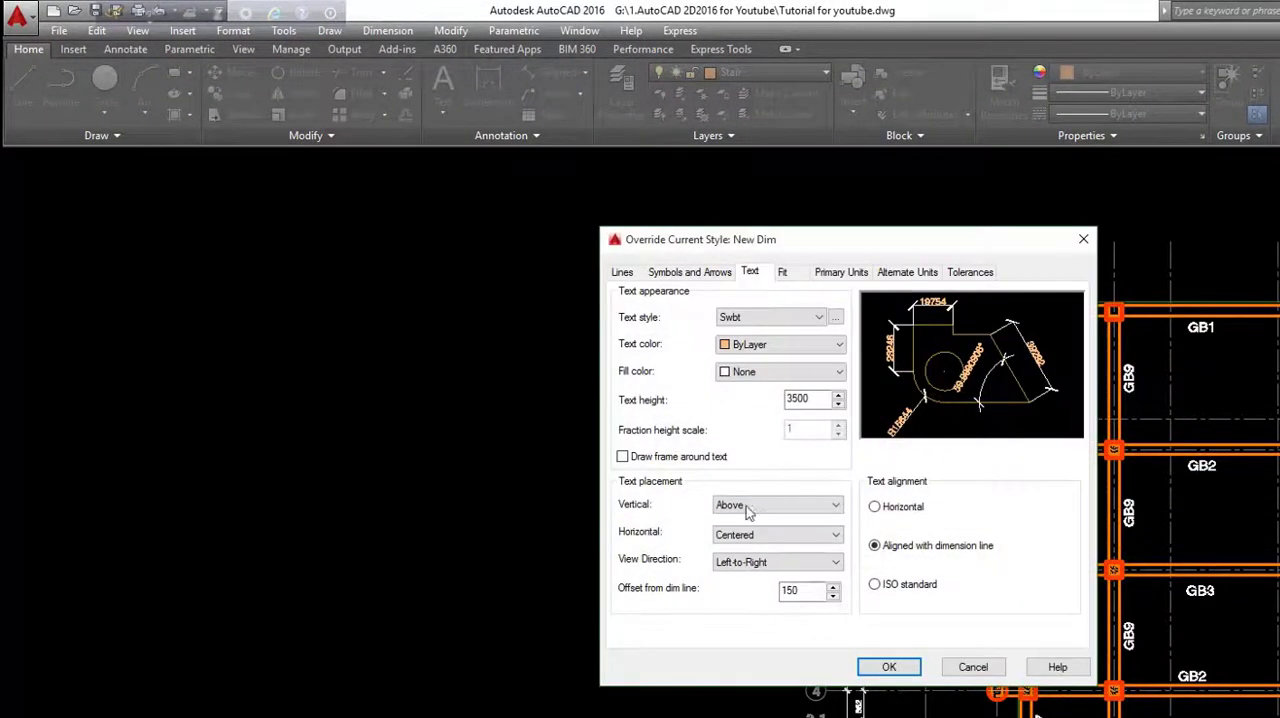
left_click(621, 274)
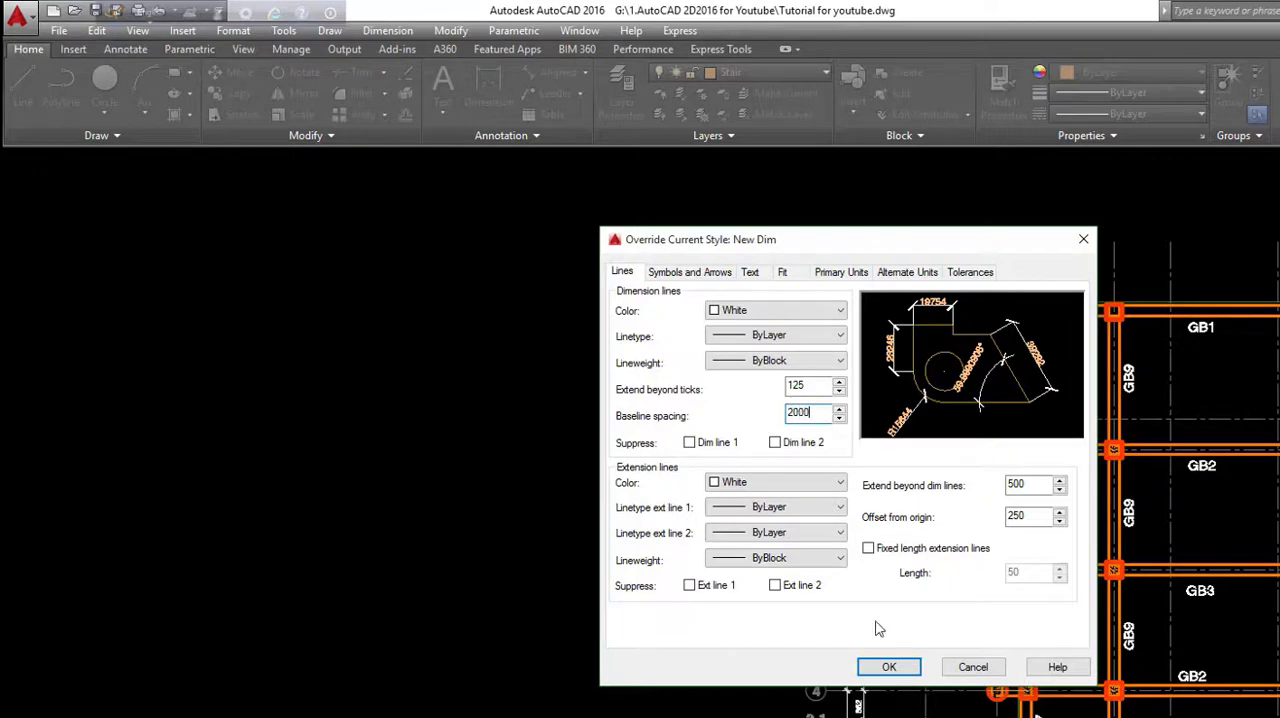
left_click(889, 667)
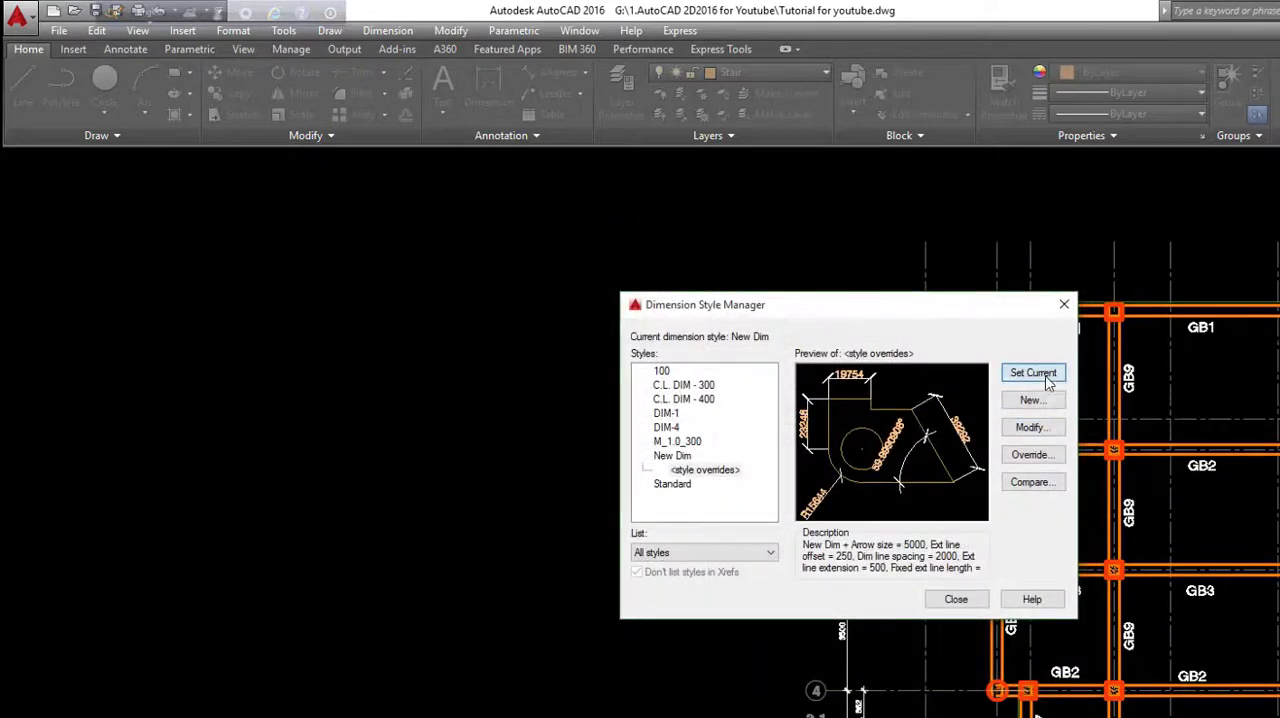
left_click(956, 600)
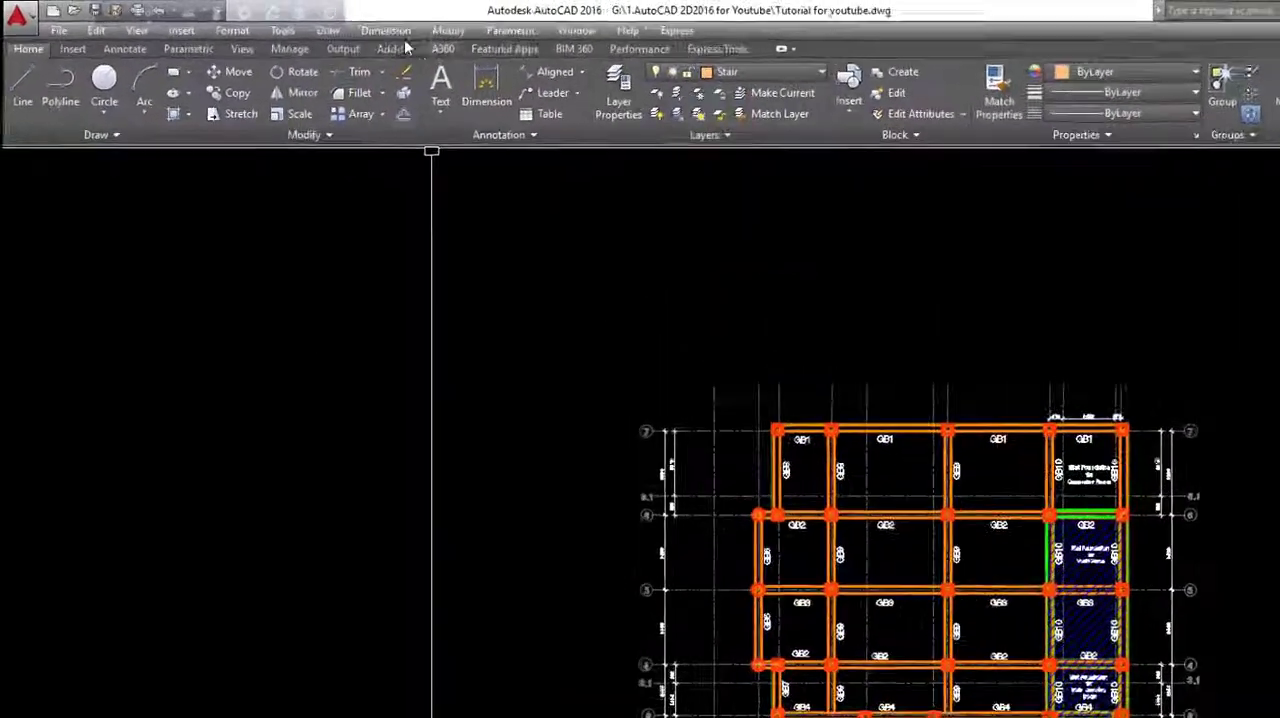
left_click(539, 43)
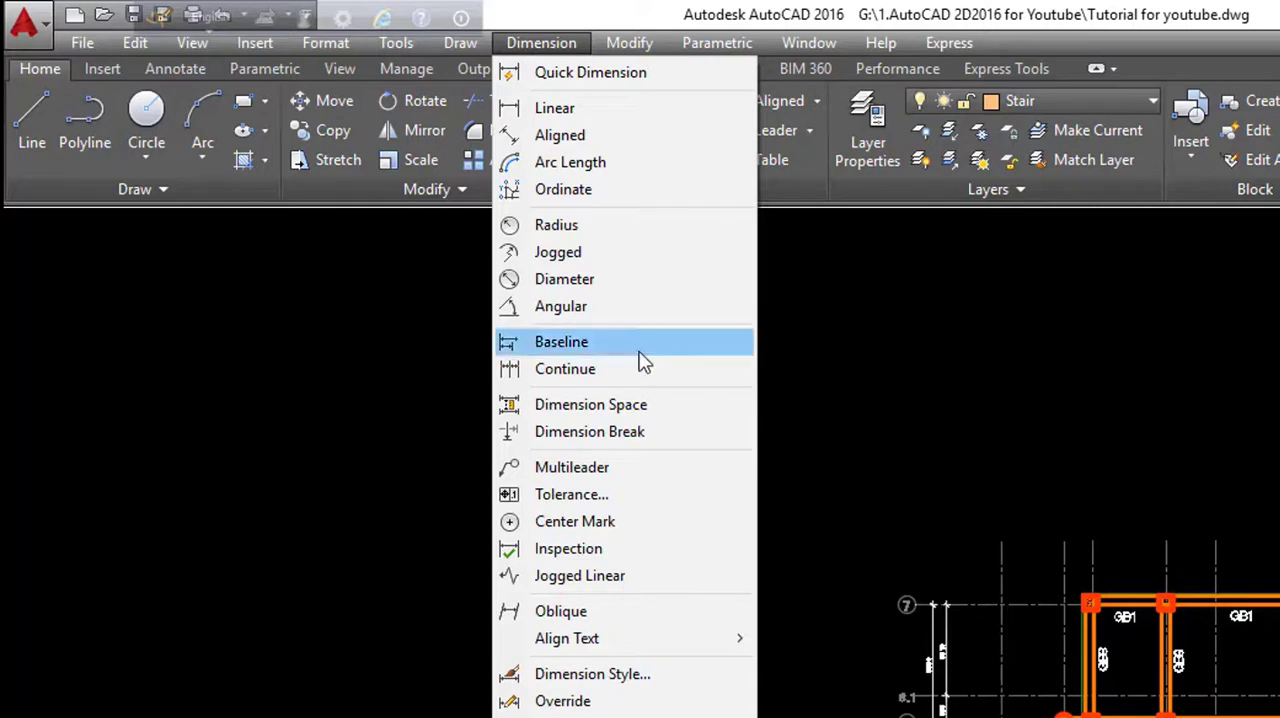
left_click(874, 393)
left_click(740, 448)
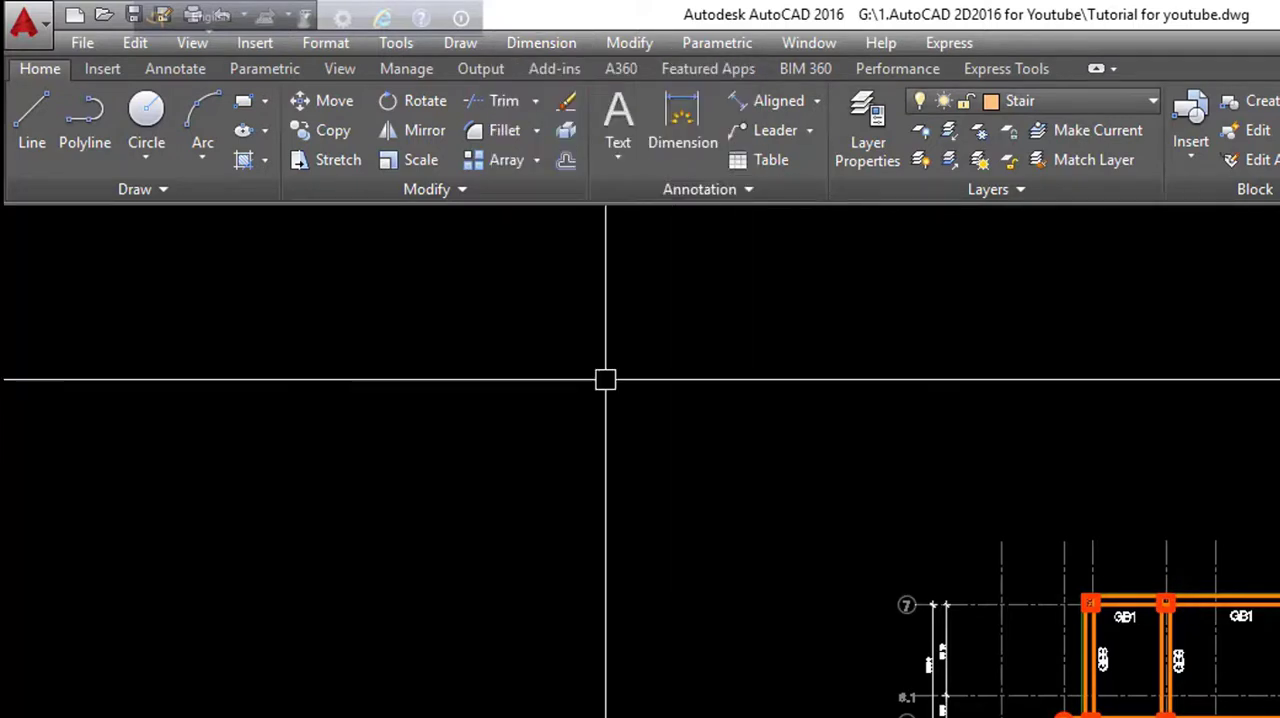
- Add a linear dimension between the two leftmost vertical grid lines of the grade beam layout, placing it above their upper ends
left_click(816, 101)
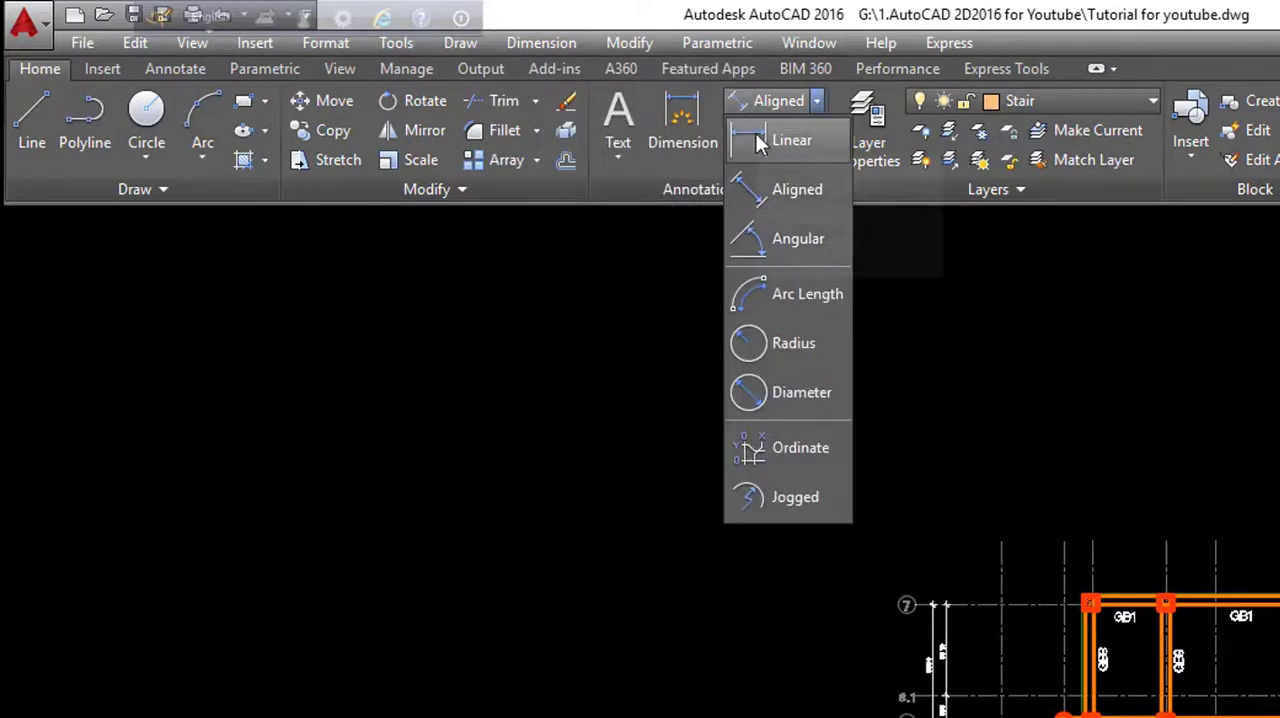
left_click(760, 134)
scroll(975, 620, "up", 4)
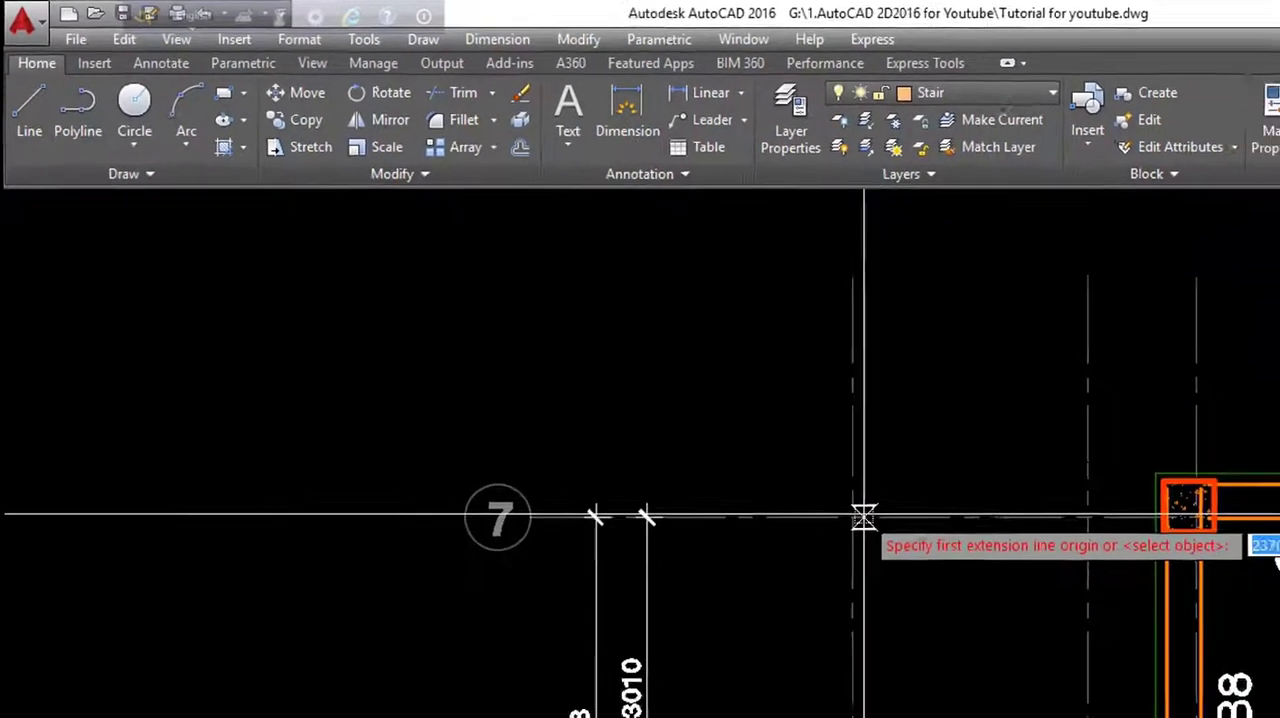
left_click(955, 572)
left_click(838, 396)
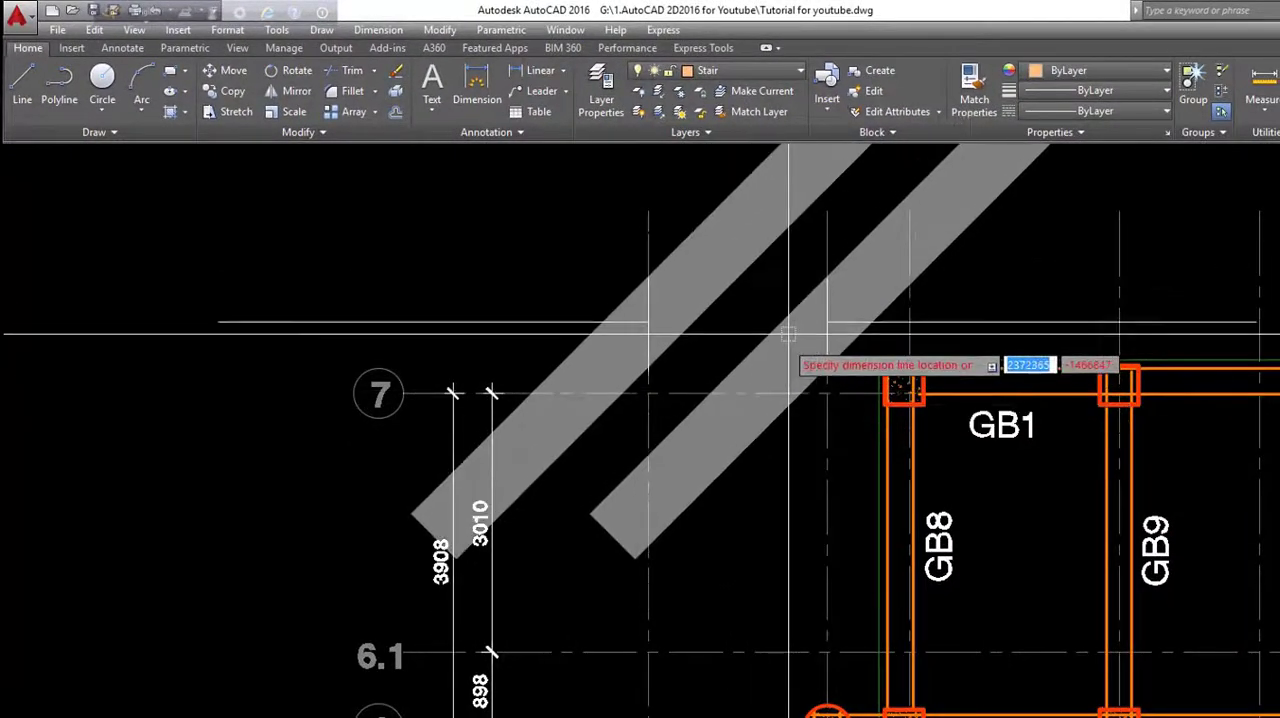
scroll(780, 355, "down", 3)
left_click(765, 279)
- Use MATCHPROP to give the new grid-line dimension the properties of the vertical 3010 dimension between grids 7 and 6.1
left_click(668, 430)
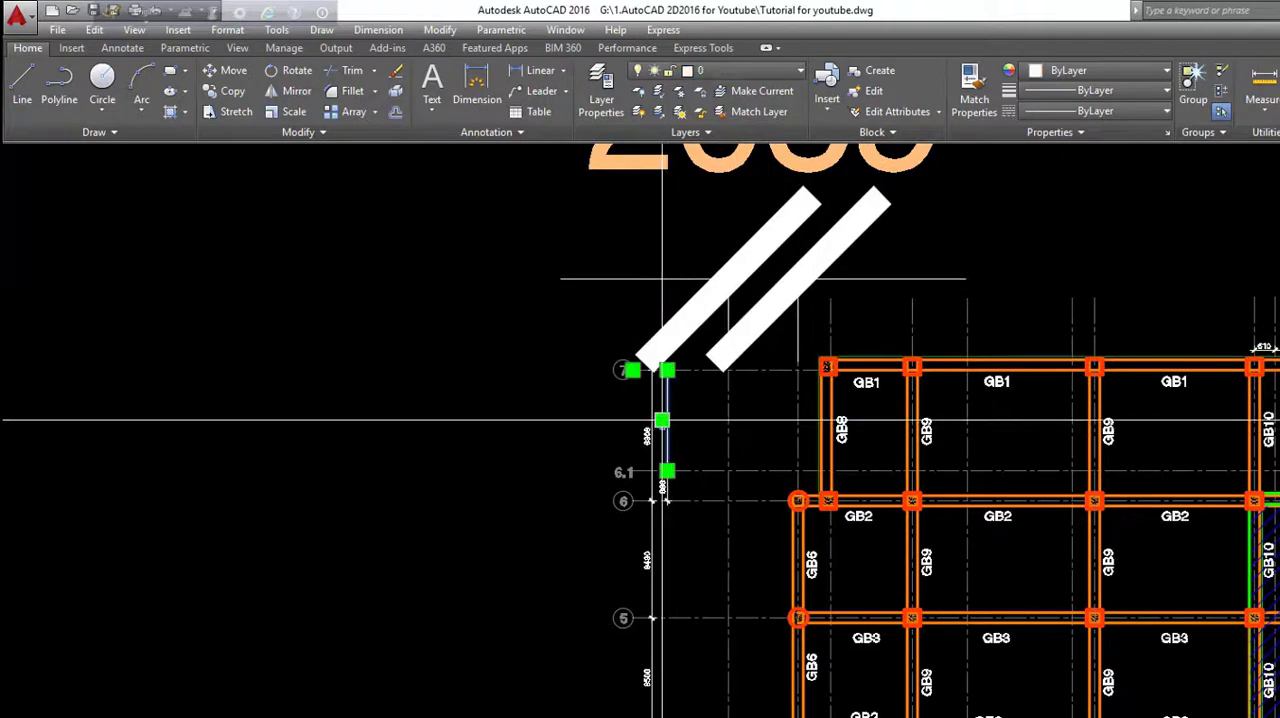
type("ma")
key("Return")
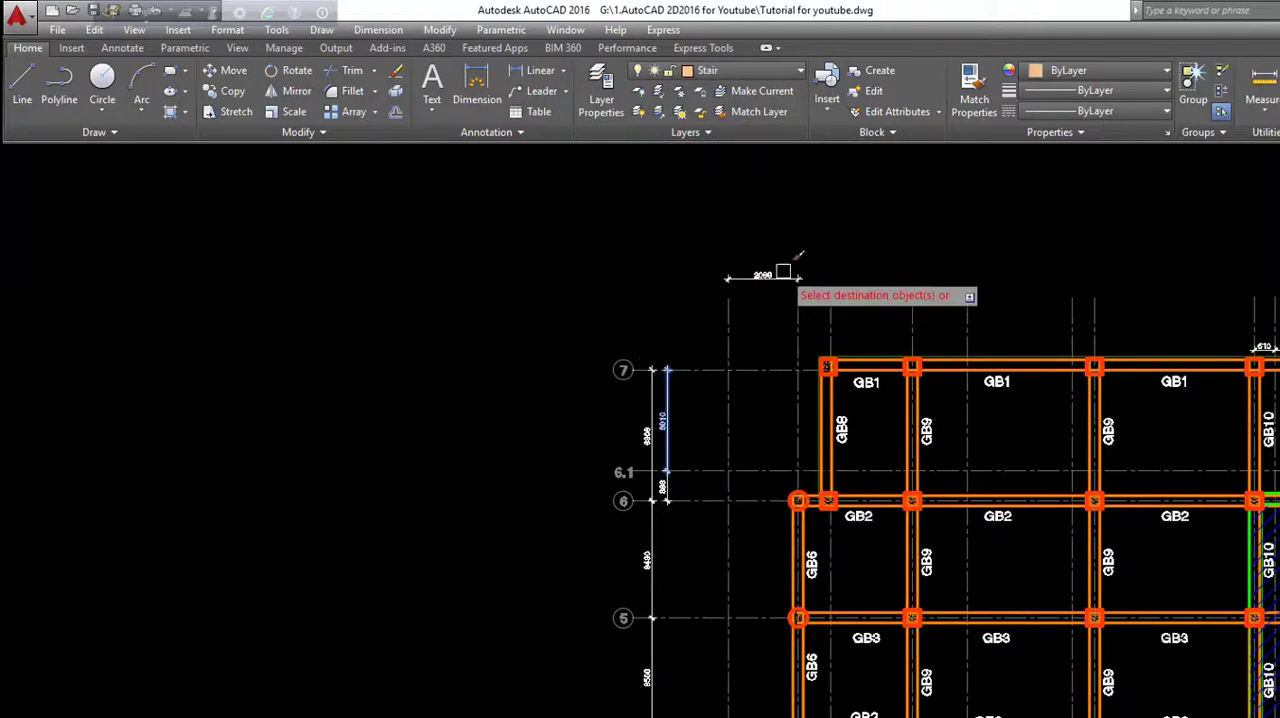
scroll(786, 271, "up", 4)
key("Escape")
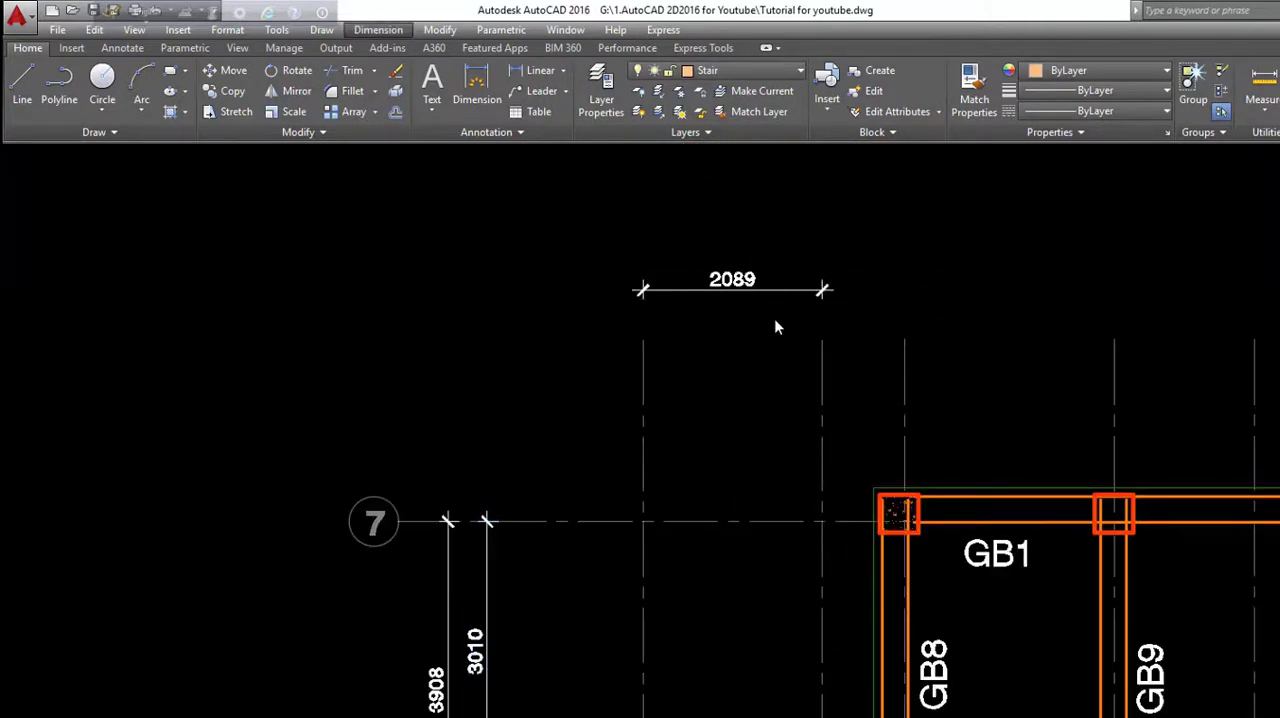
- Use DIMBASELINE to dimension from the leftmost grid line to each remaining vertical grid line above the grade beam layout, ending at the rightmost one
left_click(377, 30)
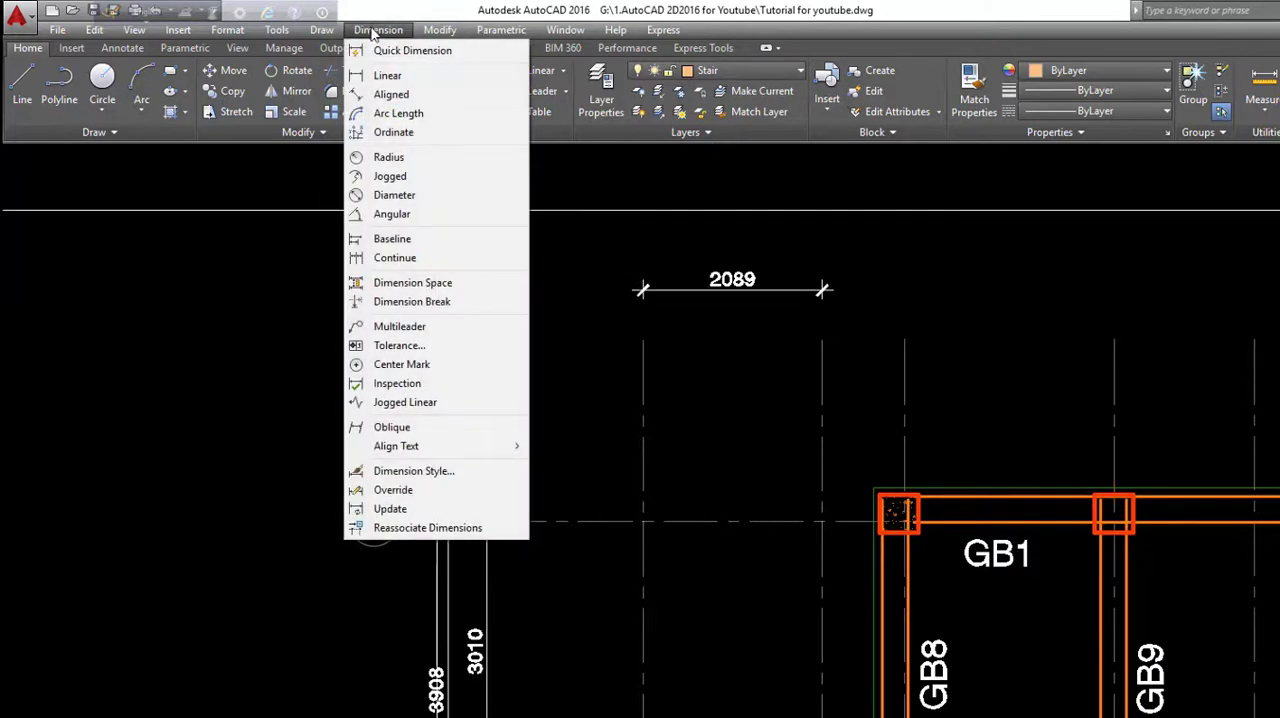
left_click(392, 239)
scroll(940, 405, "up", 2)
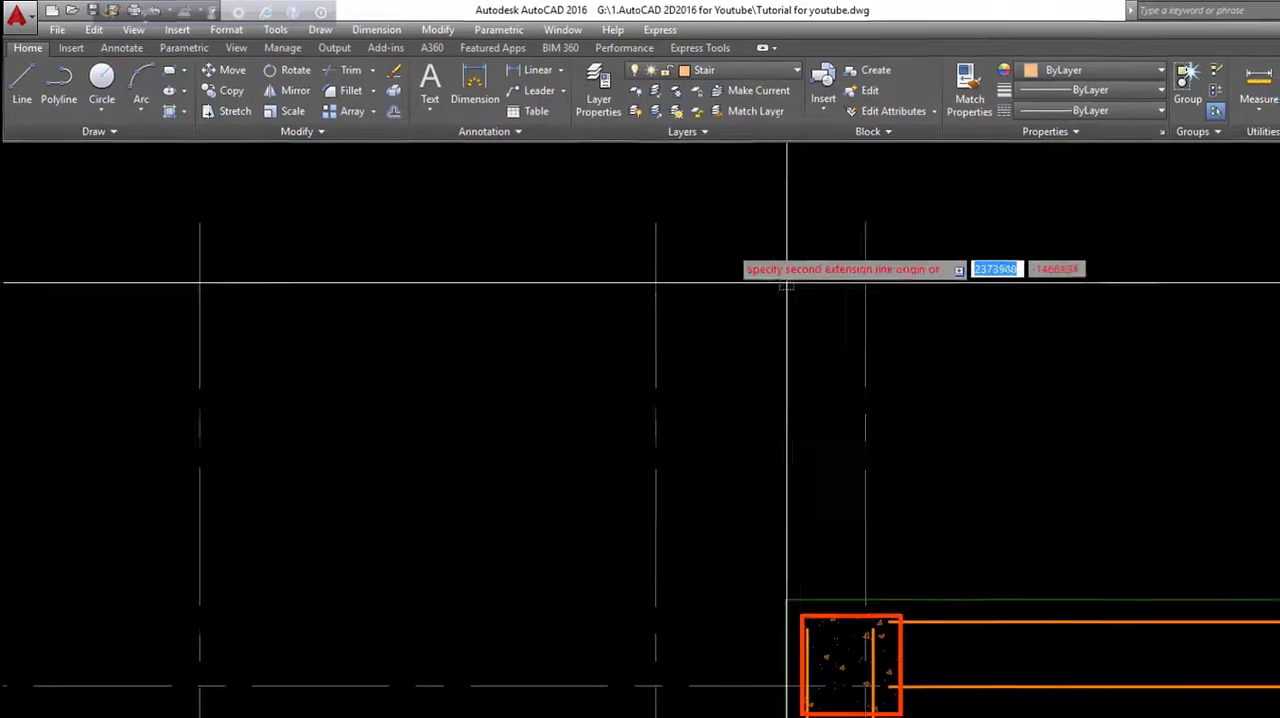
scroll(786, 284, "down", 5)
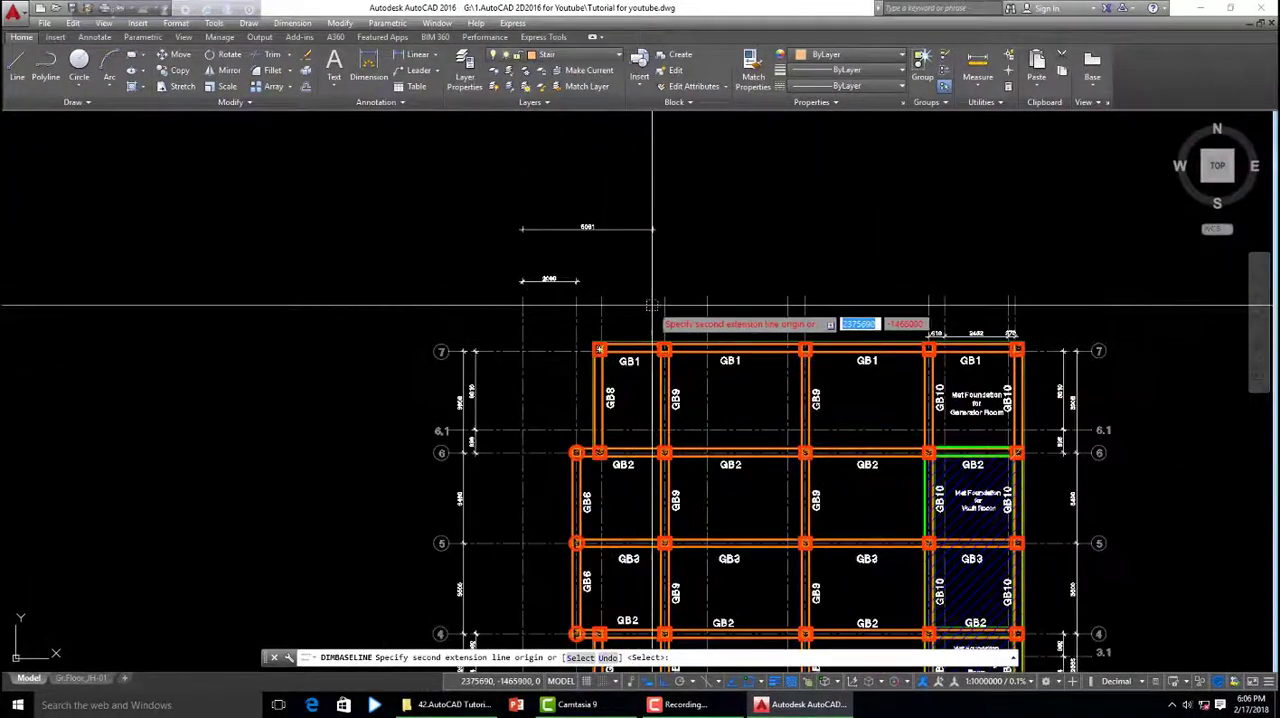
scroll(652, 305, "up", 2)
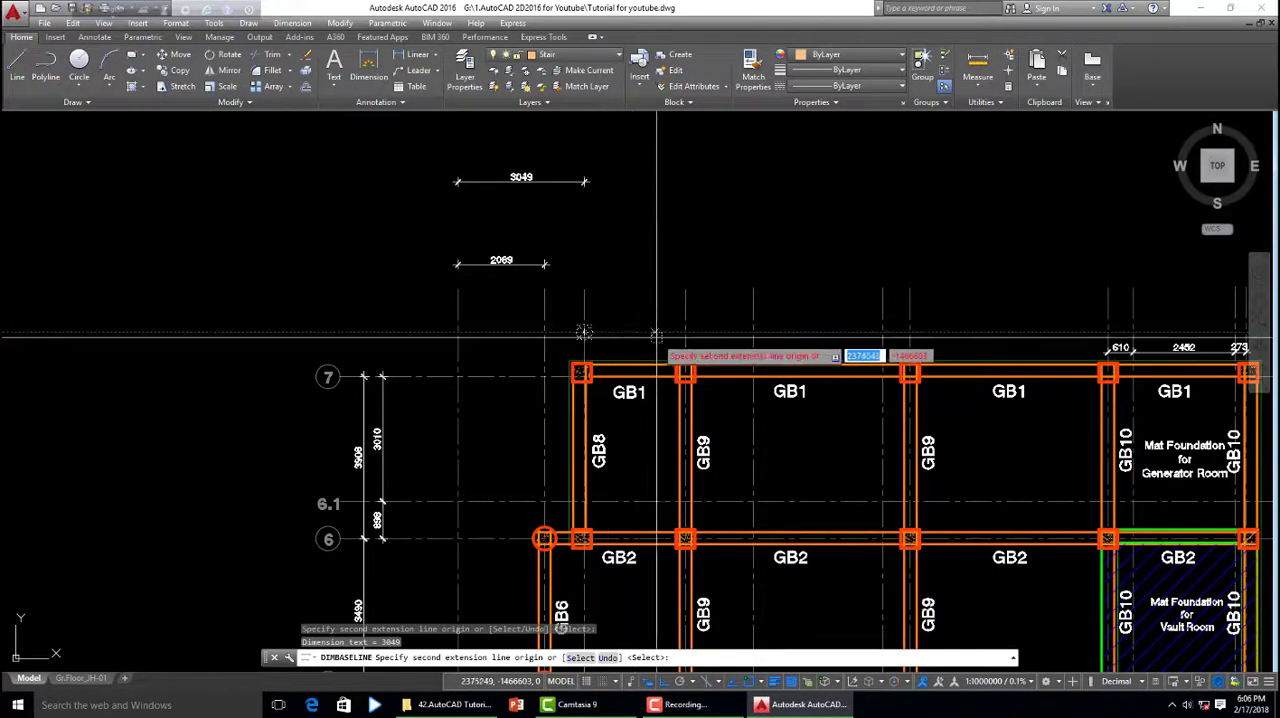
scroll(686, 332, "down", 4)
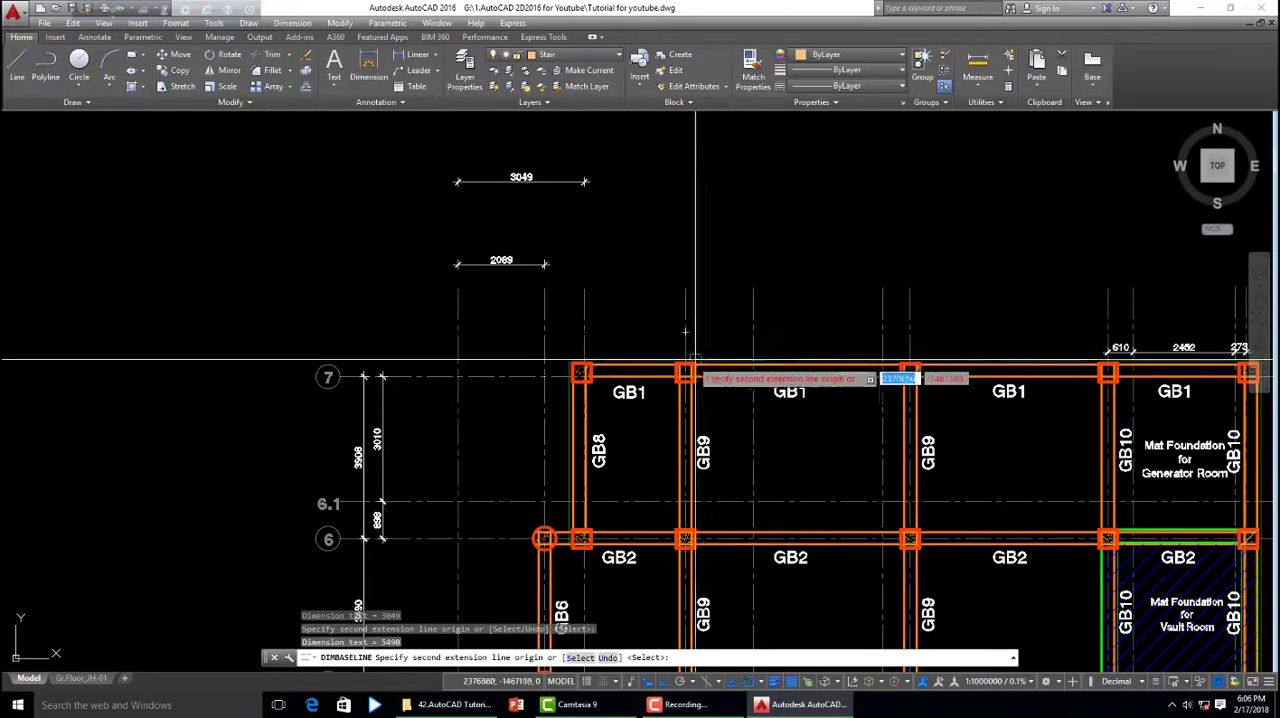
scroll(716, 366, "up", 2)
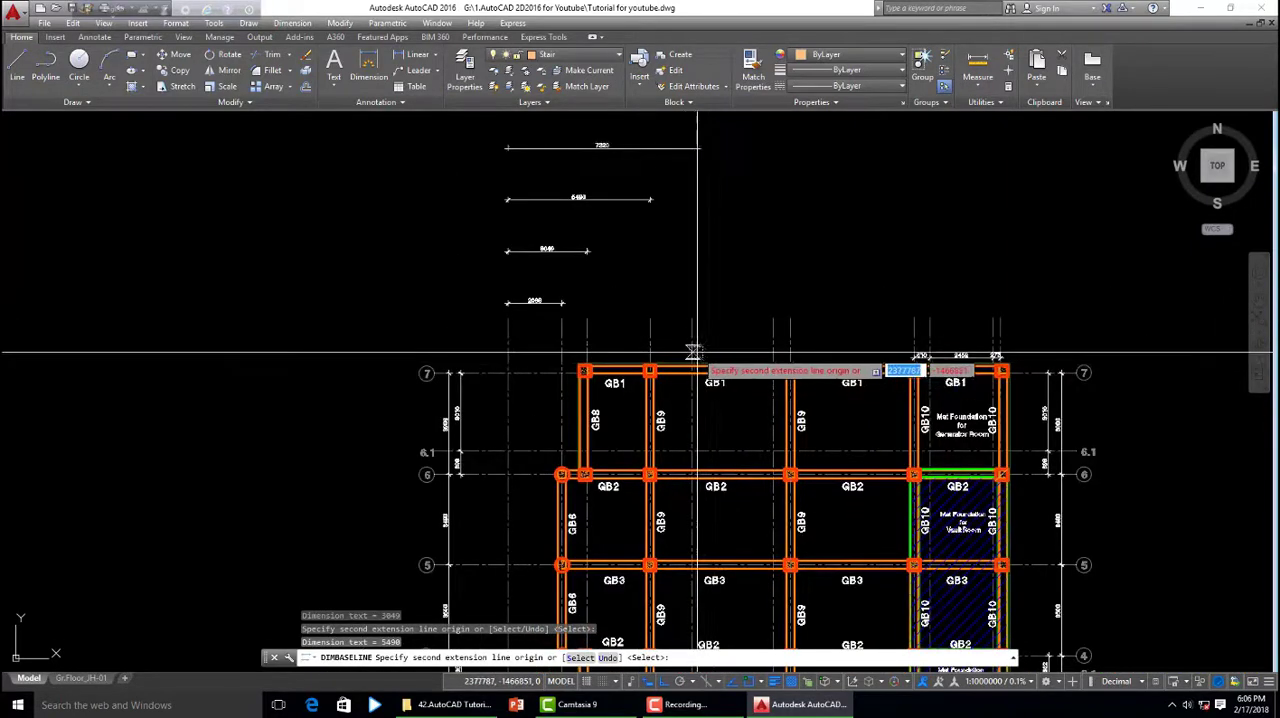
left_click(773, 343)
left_click(790, 343)
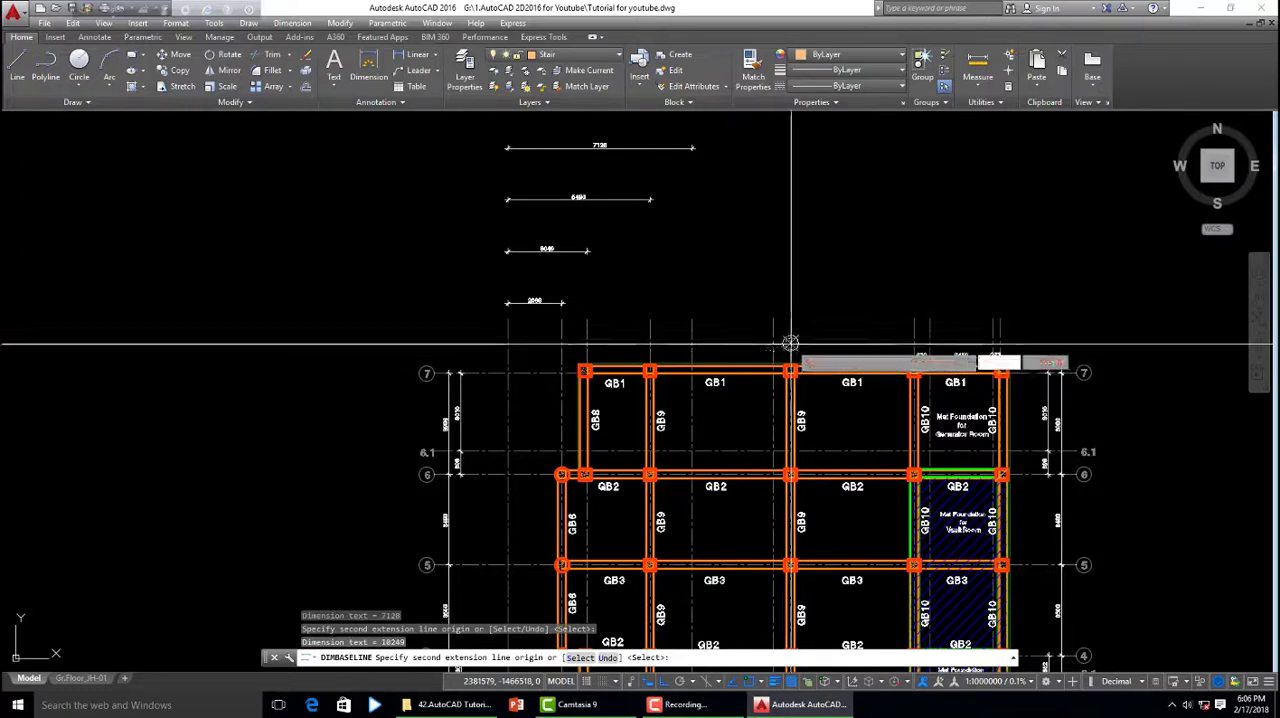
left_click(930, 342)
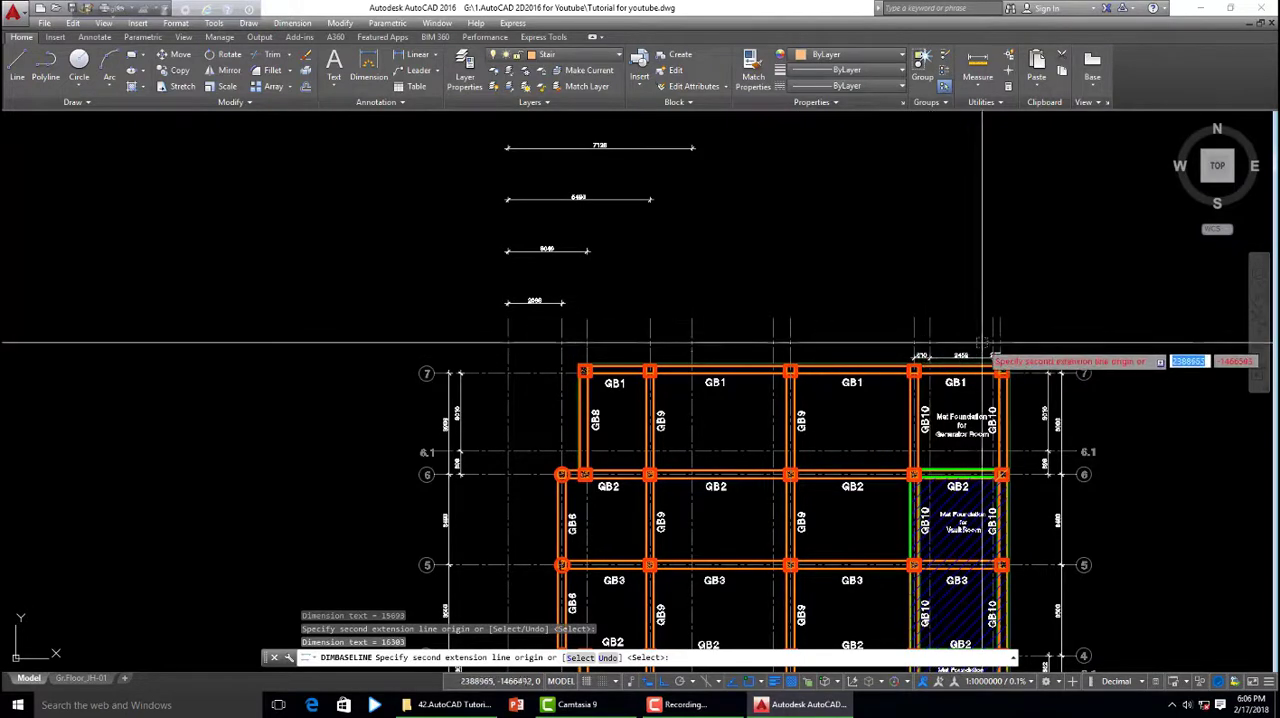
left_click(997, 337)
left_click(1003, 337)
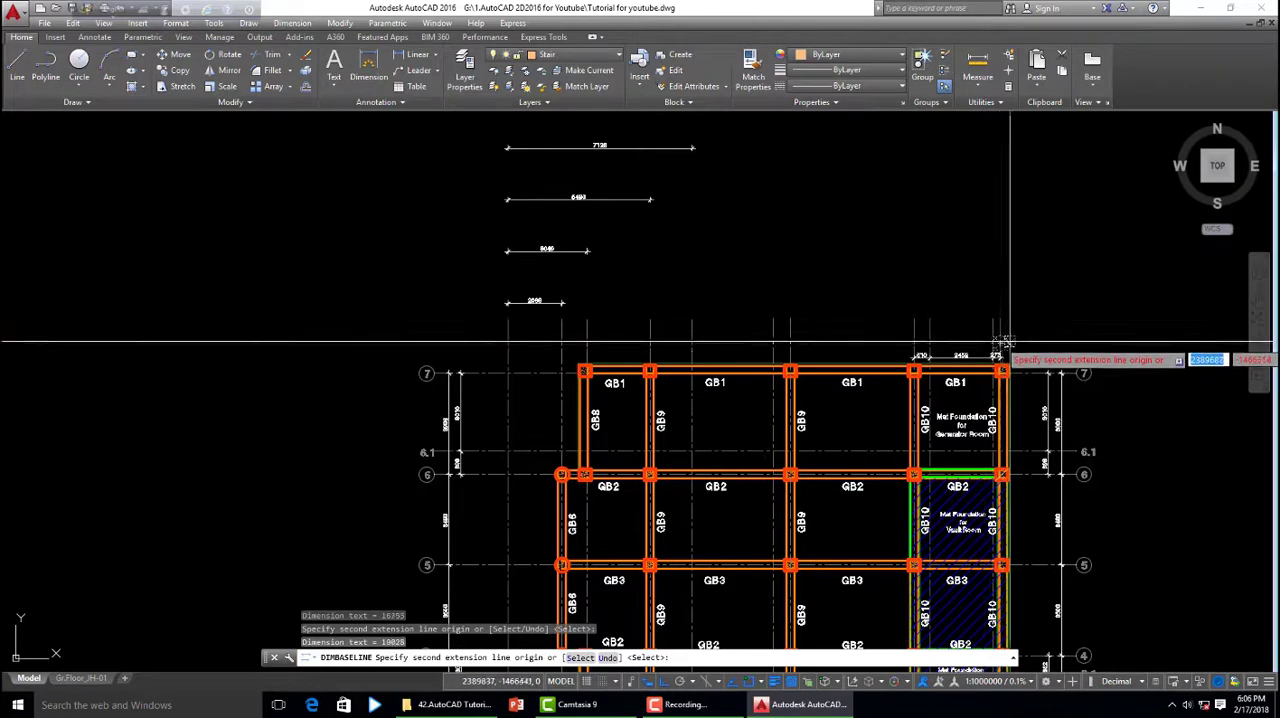
scroll(858, 373, "down", 2)
key("Escape")
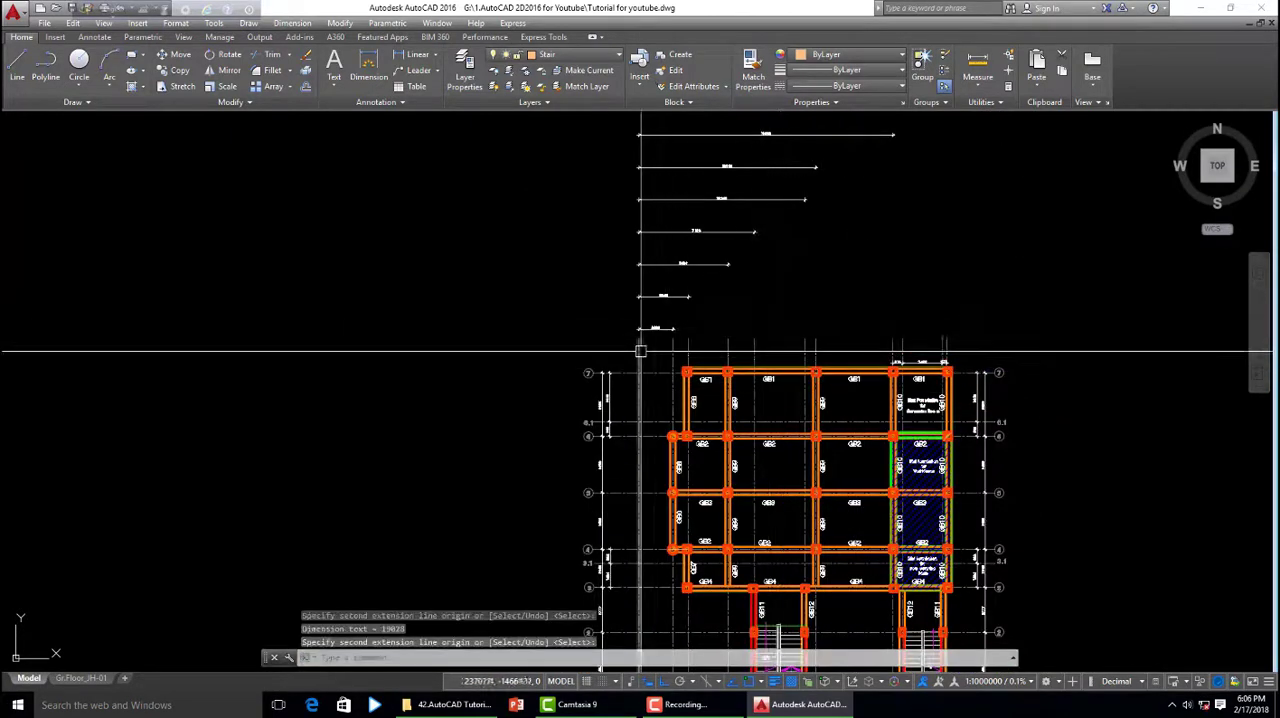
- Select the leftmost grid line as the common origin and examine the spacing of the baseline dimensions stacked above the layout
scroll(643, 348, "up", 4)
left_click(645, 354)
left_click(614, 342)
scroll(646, 376, "down", 5)
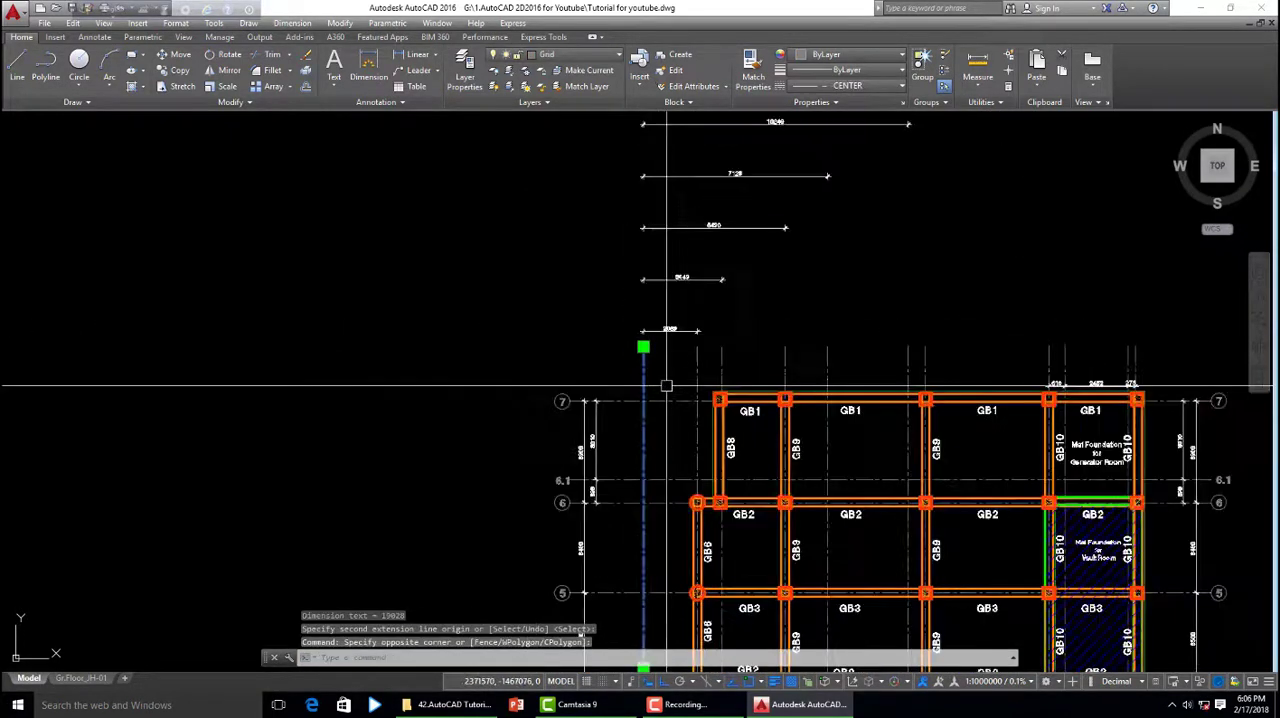
scroll(691, 376, "up", 2)
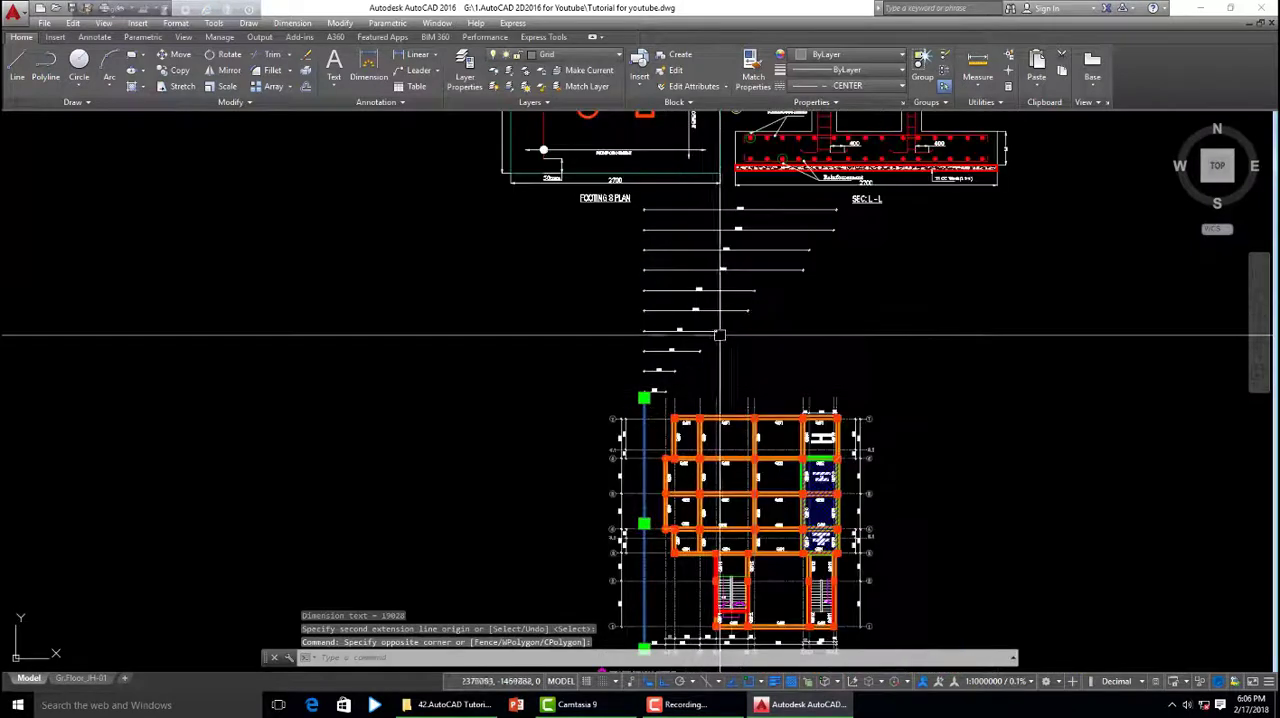
scroll(662, 404, "up", 4)
scroll(662, 404, "down", 4)
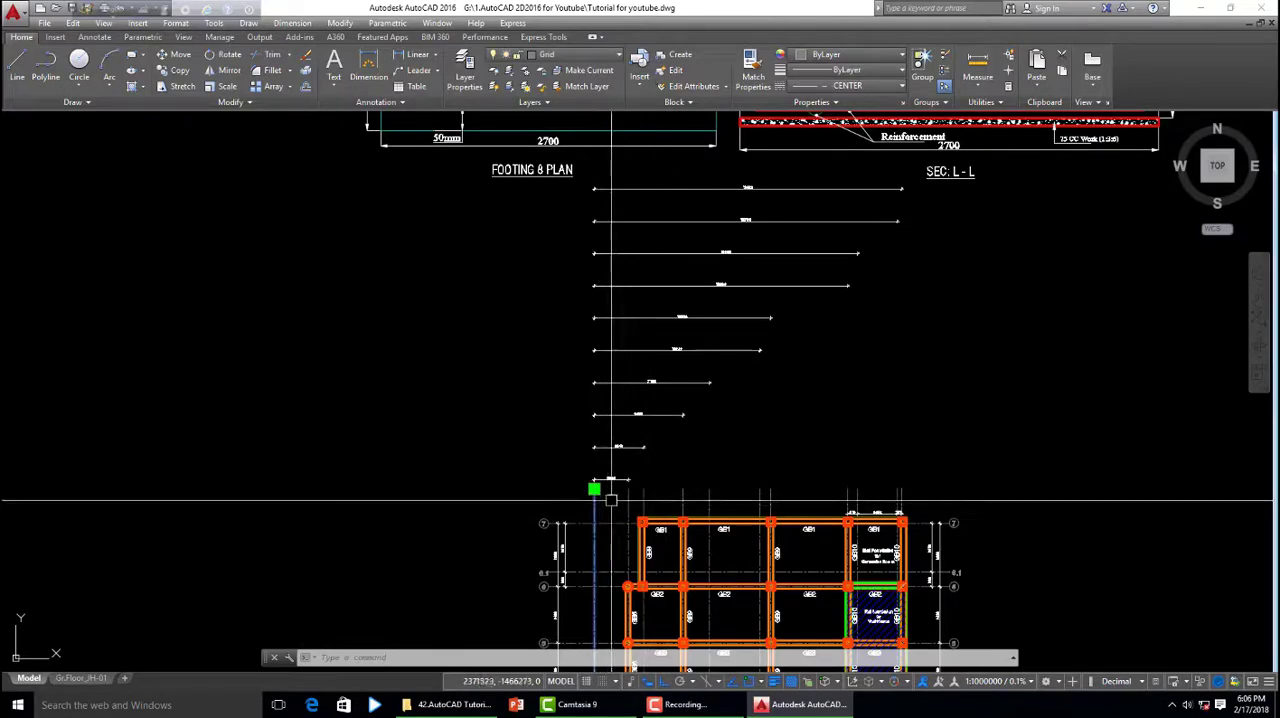
scroll(609, 466, "up", 5)
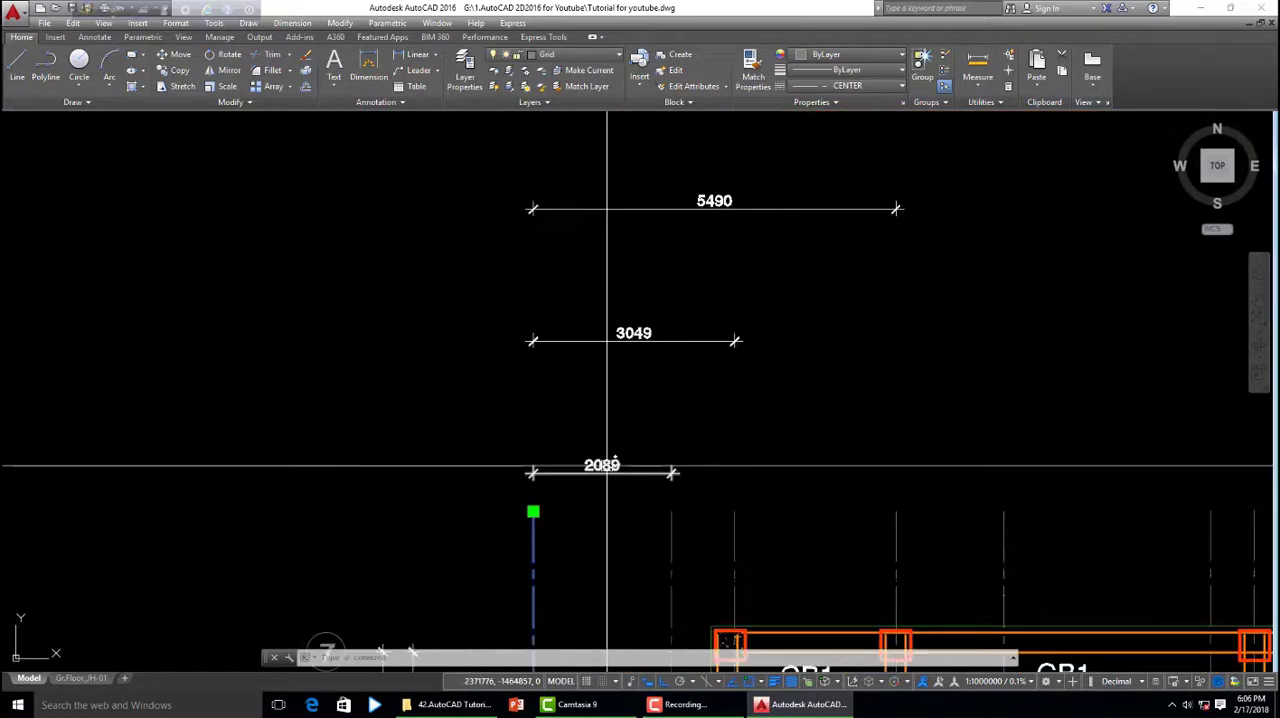
scroll(609, 443, "down", 8)
scroll(657, 503, "up", 5)
scroll(657, 503, "down", 3)
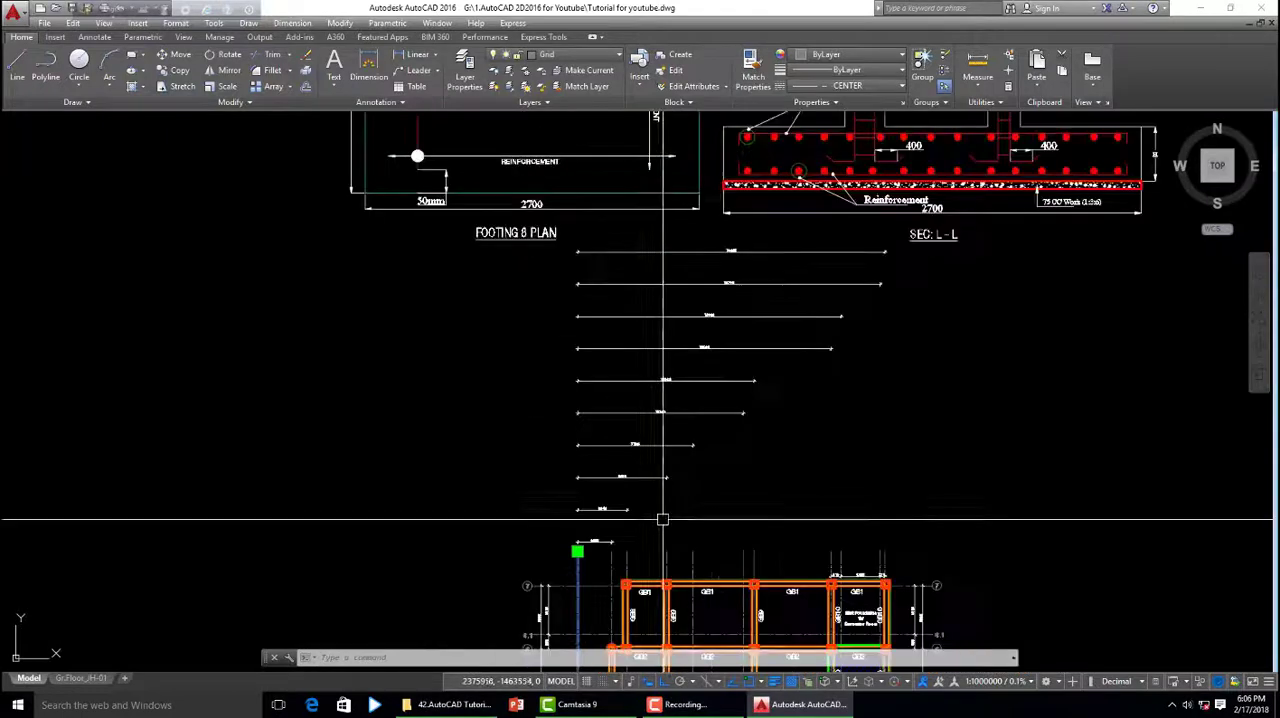
- Set the baseline spacing to 1000 in the New Dim dimension style's overrides and close the Dimension Style Manager
left_click(176, 23)
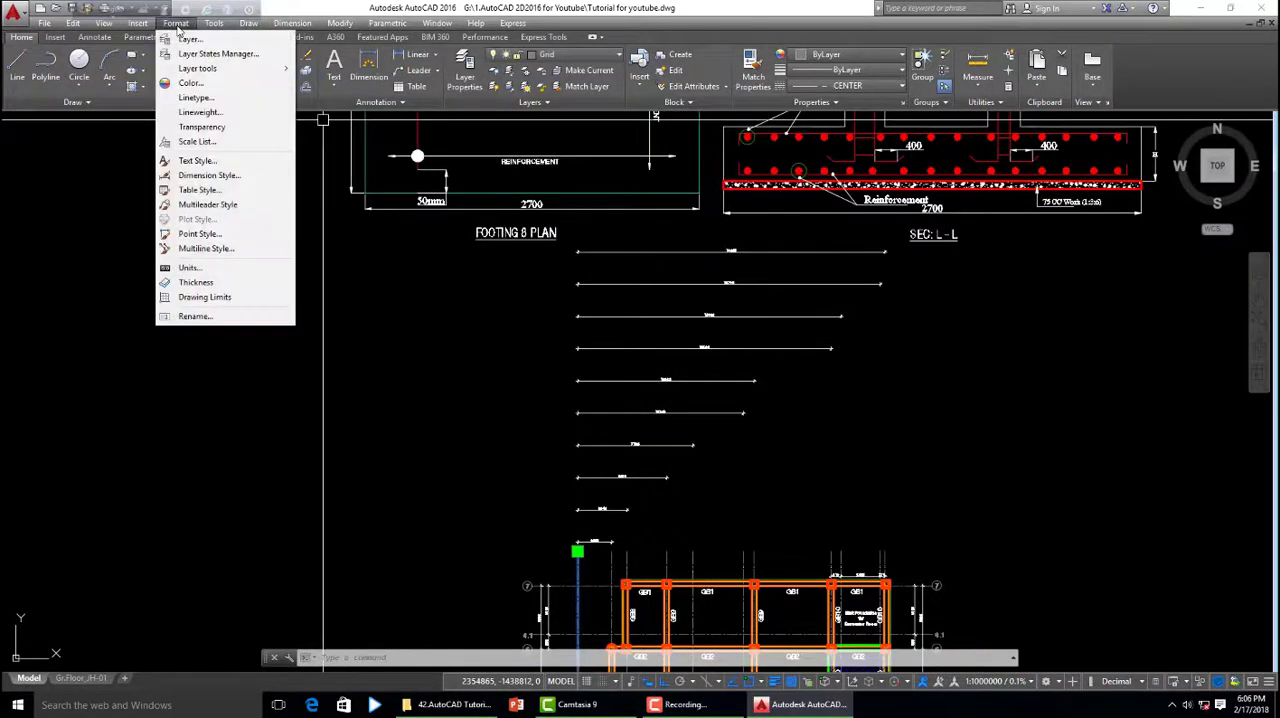
left_click(210, 176)
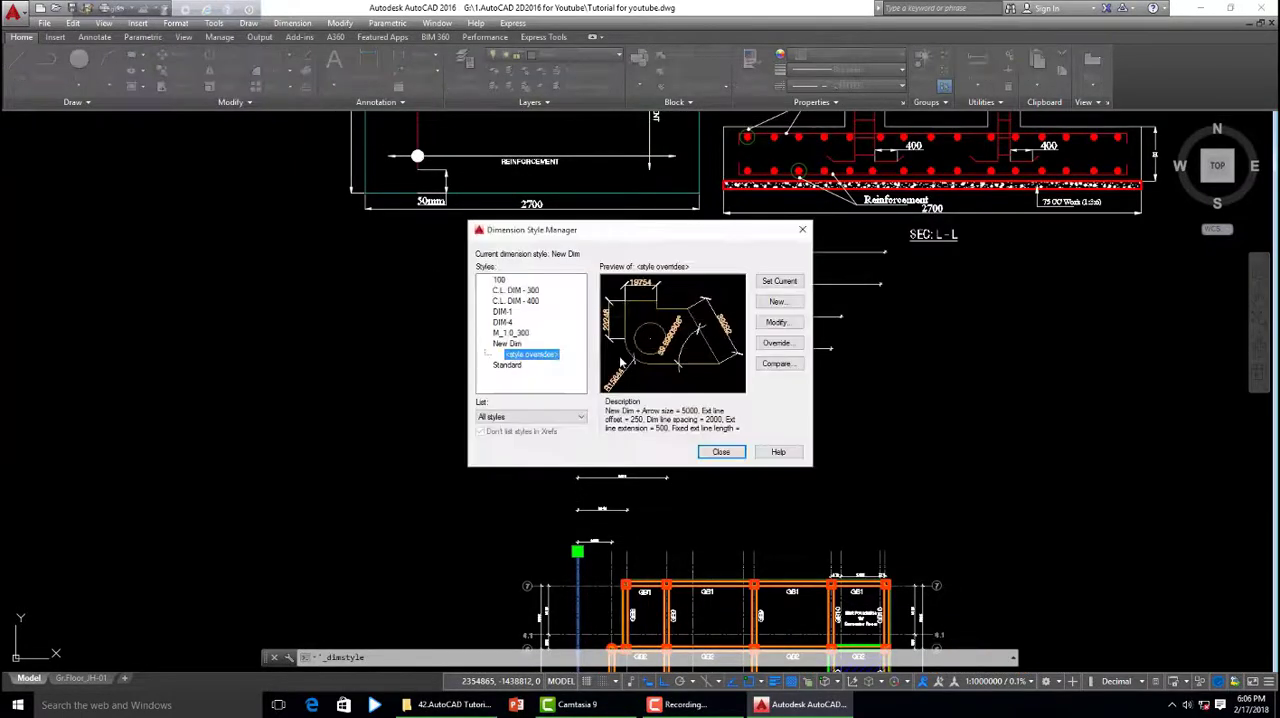
left_click(774, 325)
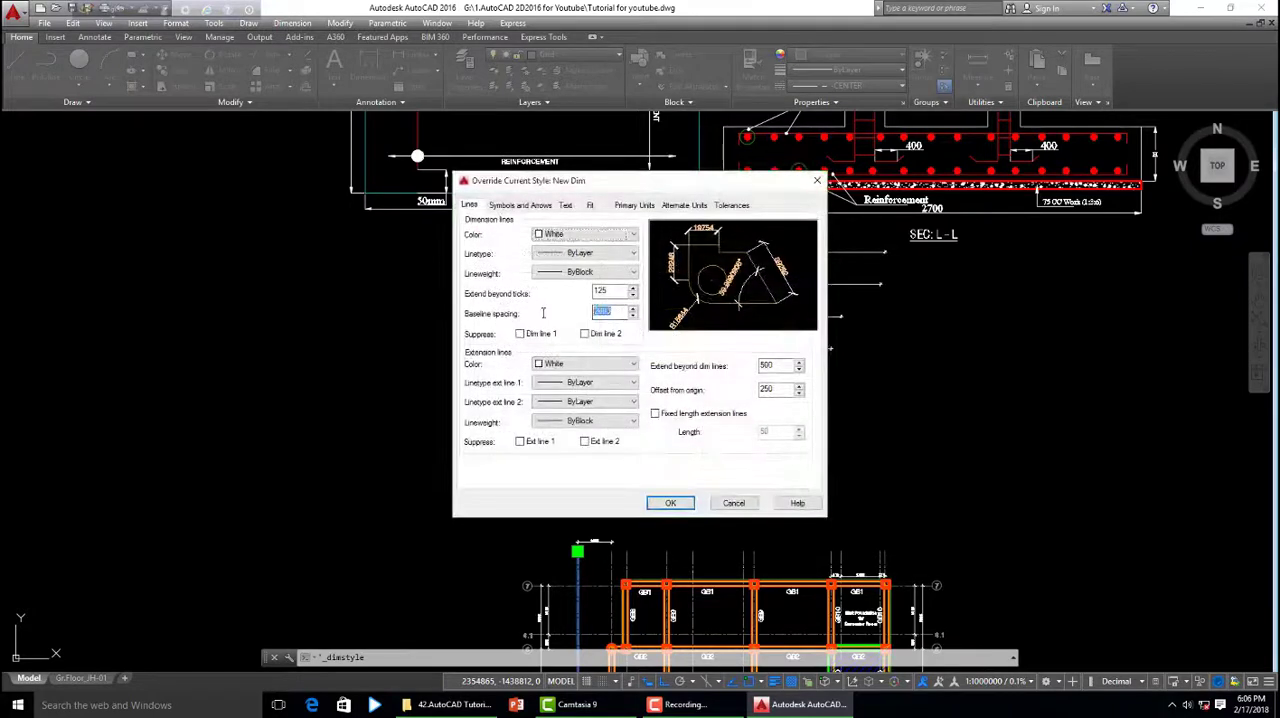
left_click(670, 503)
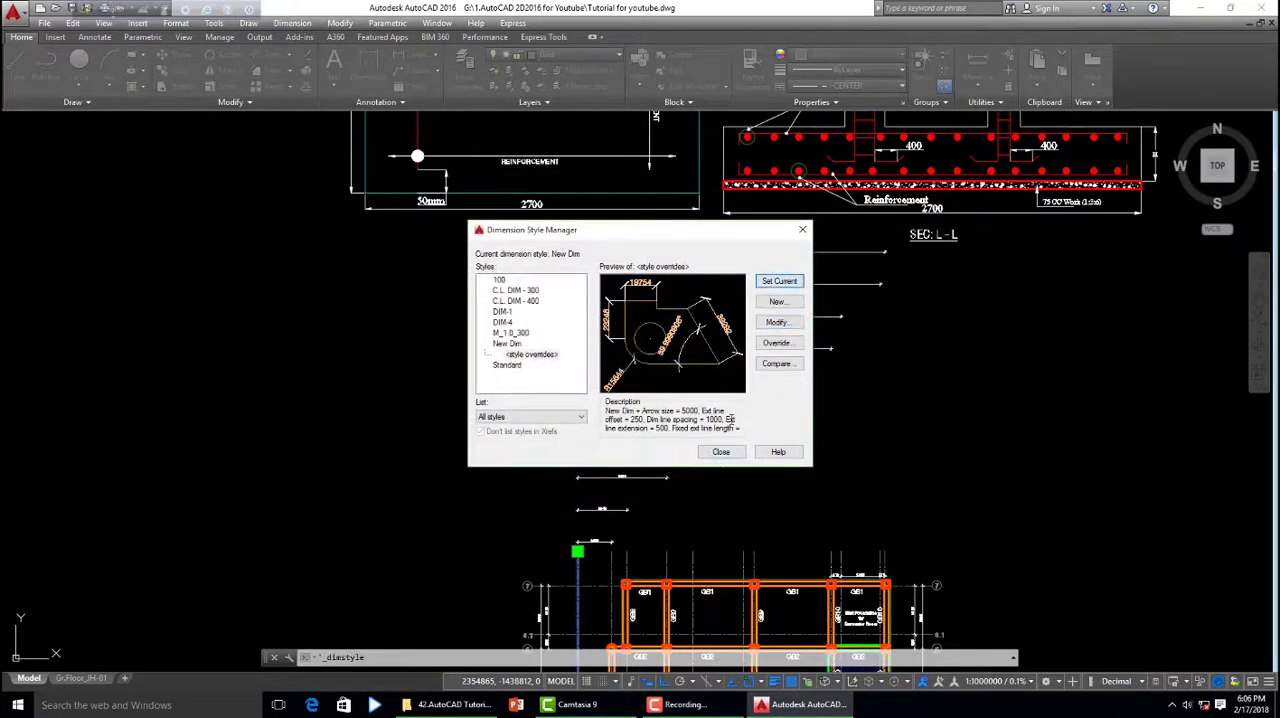
left_click(722, 452)
- Highlight the leftmost grid line and review the baseline dimensions measured from it, from the shortest up to the one reaching the last grid line
scroll(780, 385, "down", 3)
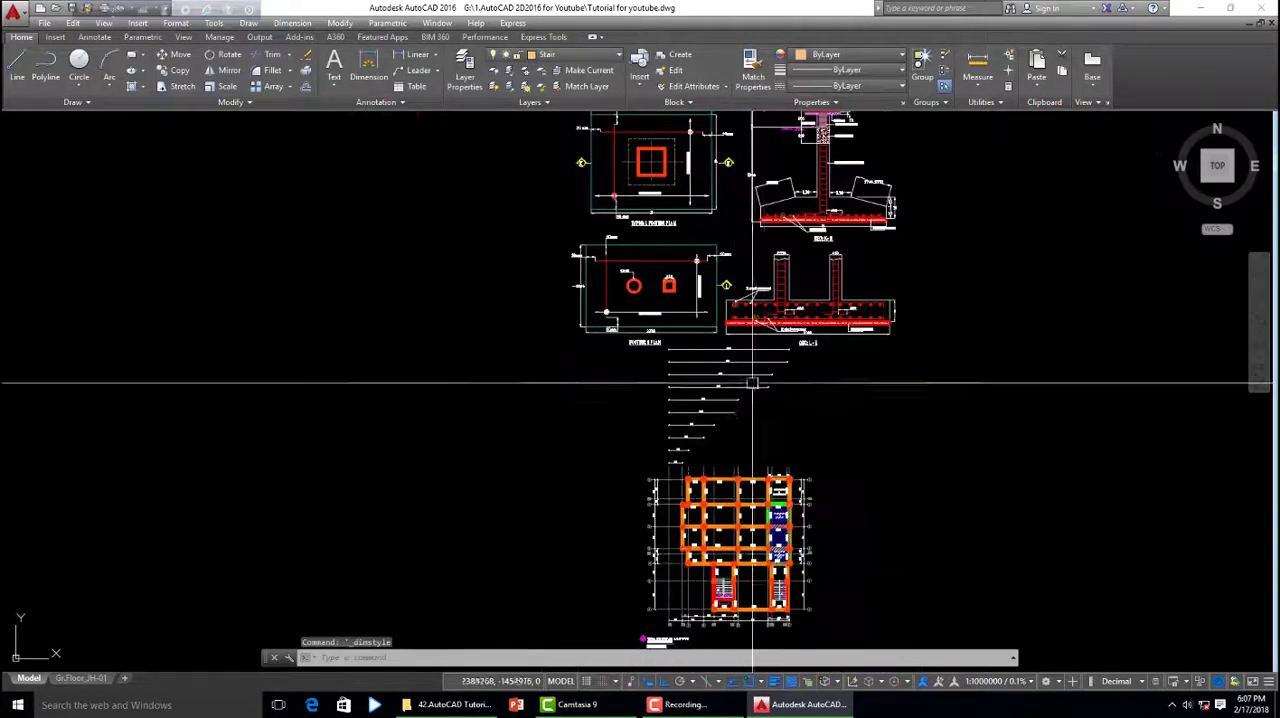
scroll(746, 351, "up", 3)
scroll(548, 512, "up", 5)
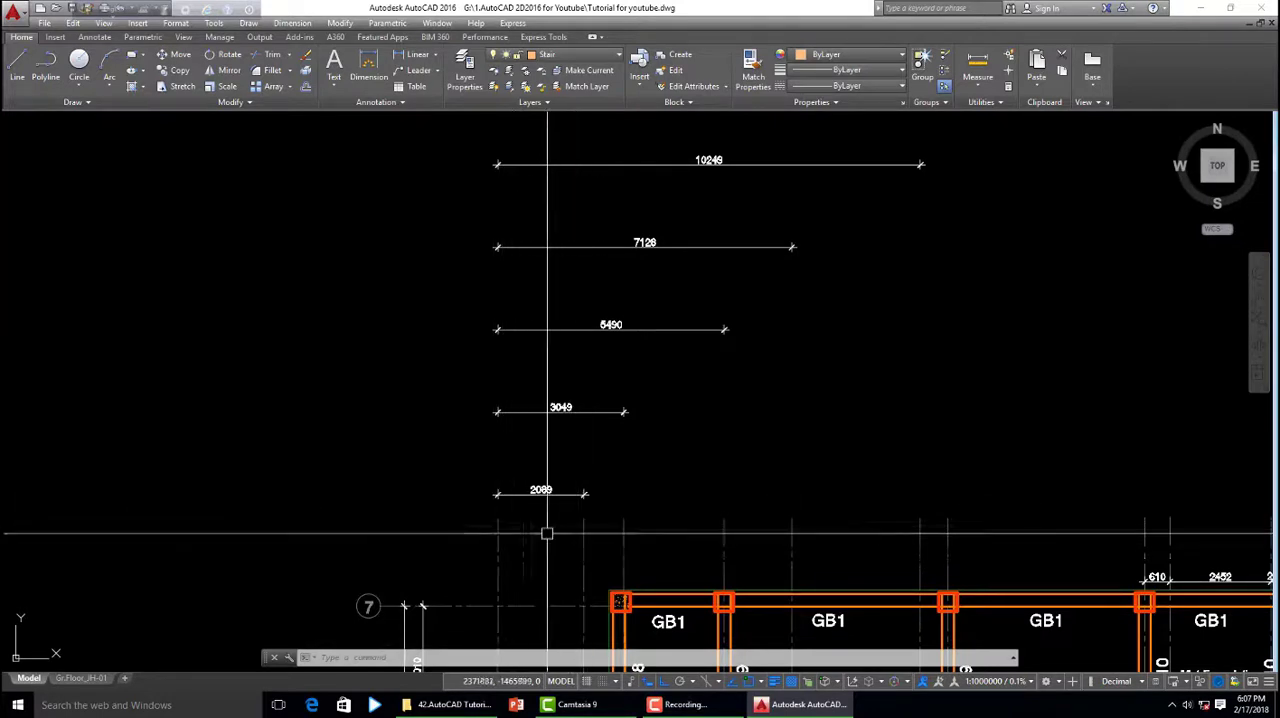
left_click(496, 533)
scroll(527, 522, "down", 4)
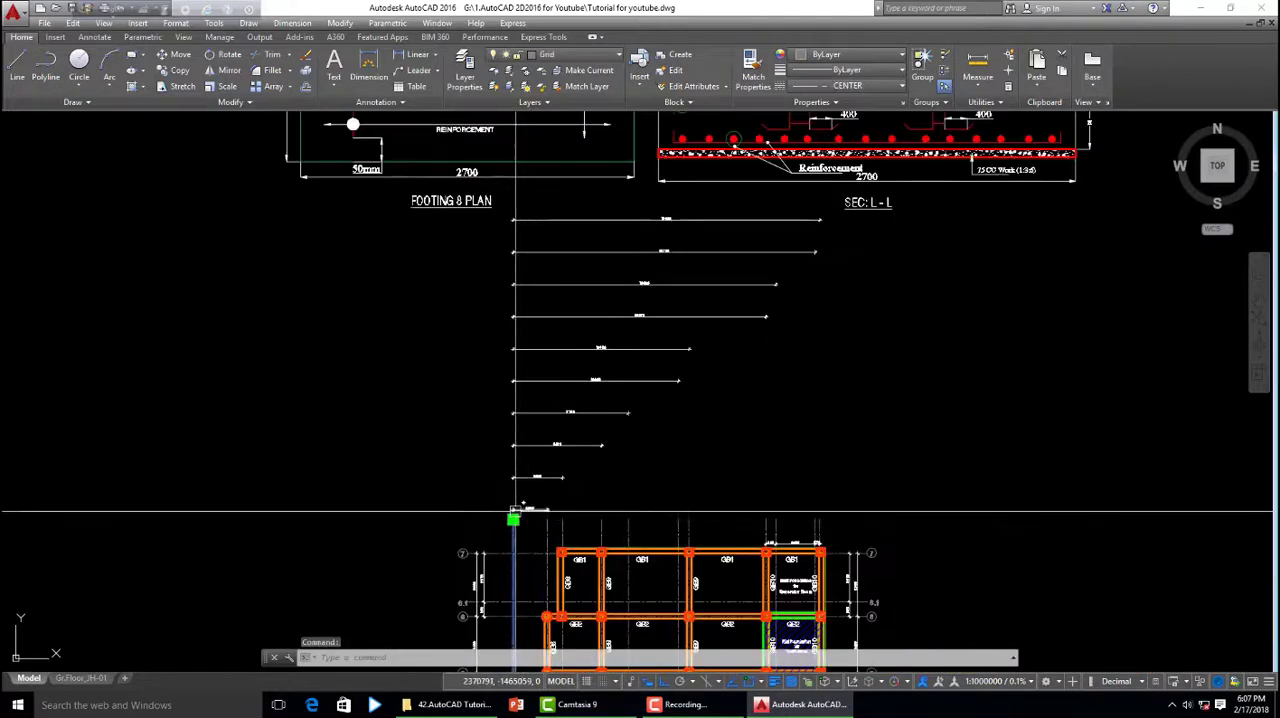
scroll(546, 522, "up", 6)
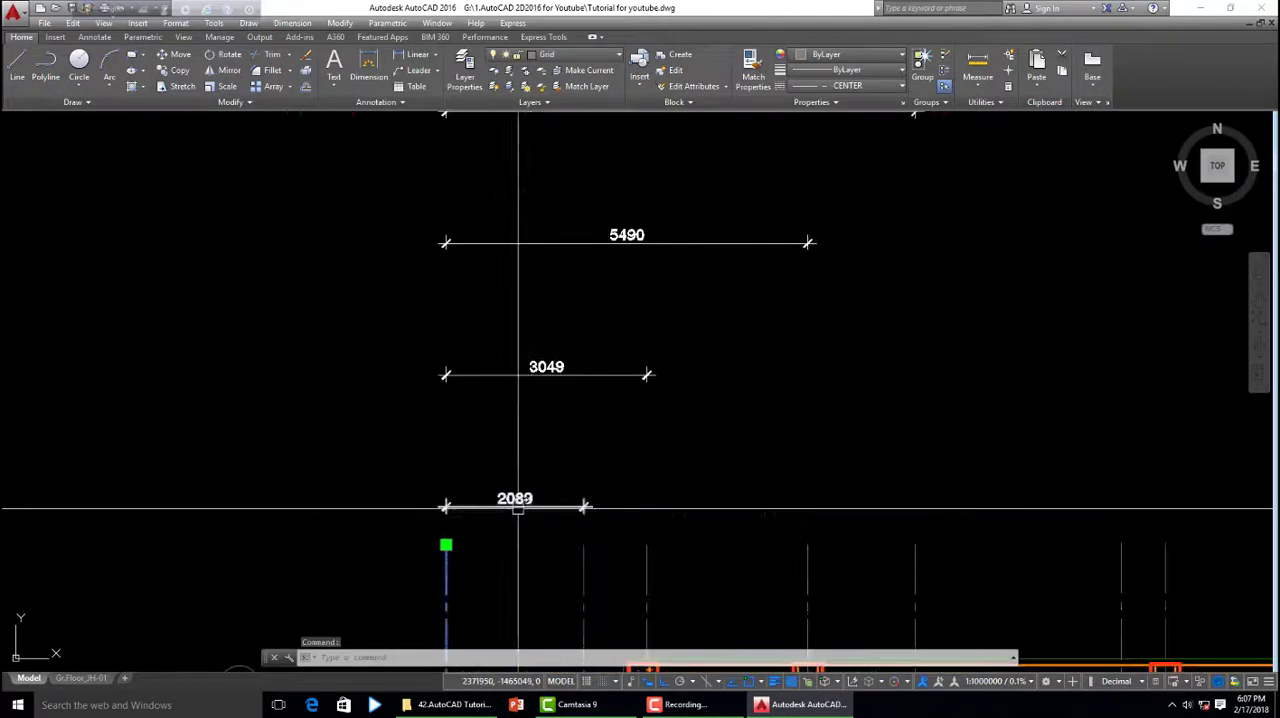
scroll(546, 515, "down", 4)
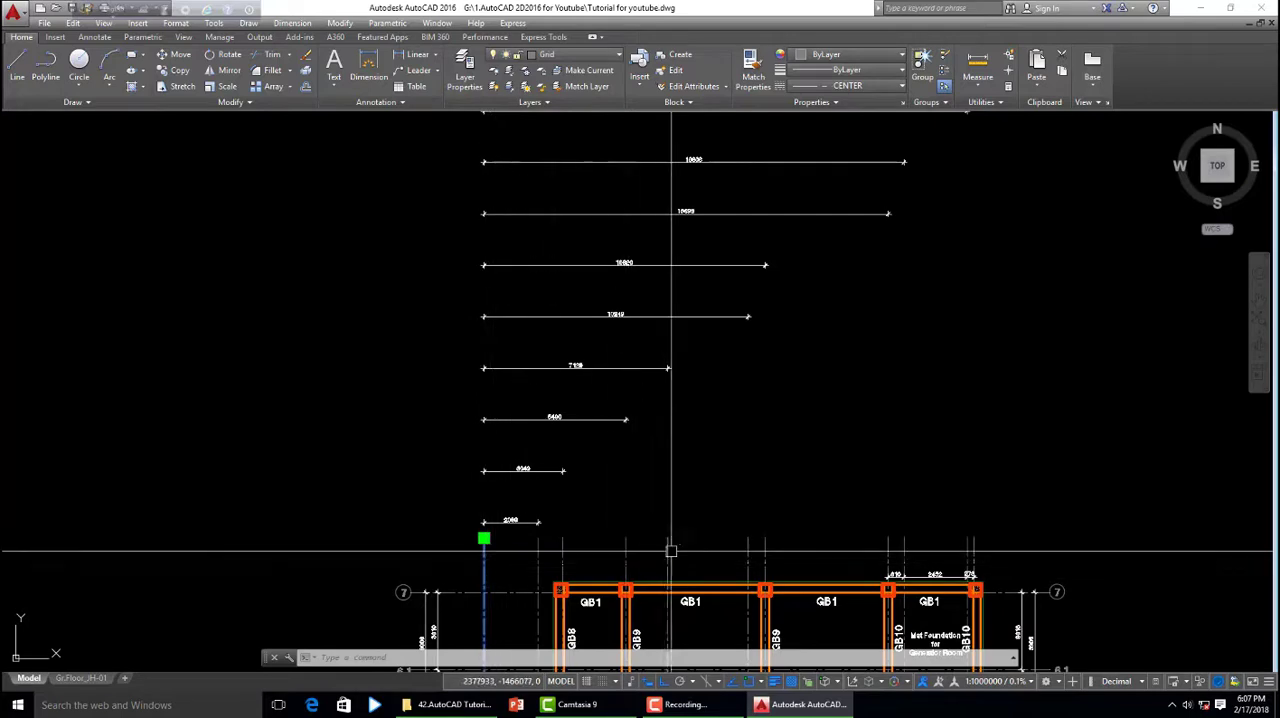
scroll(517, 540, "down", 2)
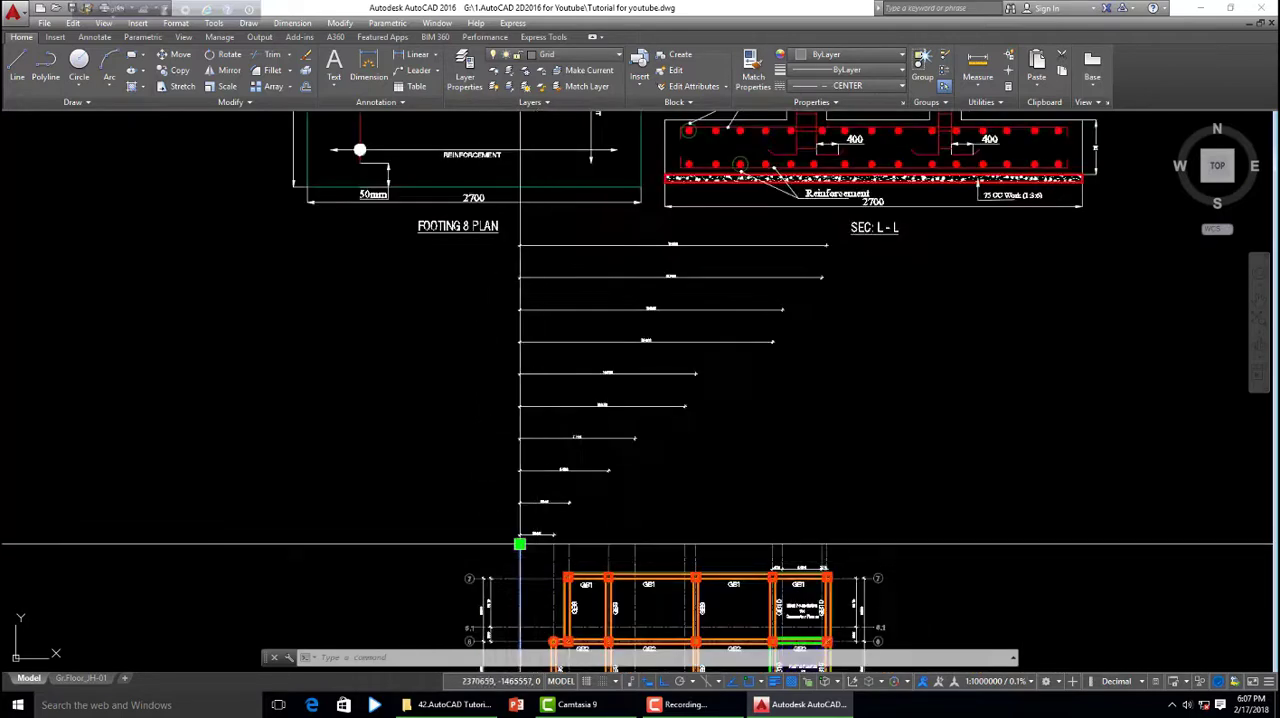
scroll(517, 536, "up", 1)
scroll(485, 541, "down", 1)
scroll(490, 537, "up", 1)
scroll(500, 531, "down", 1)
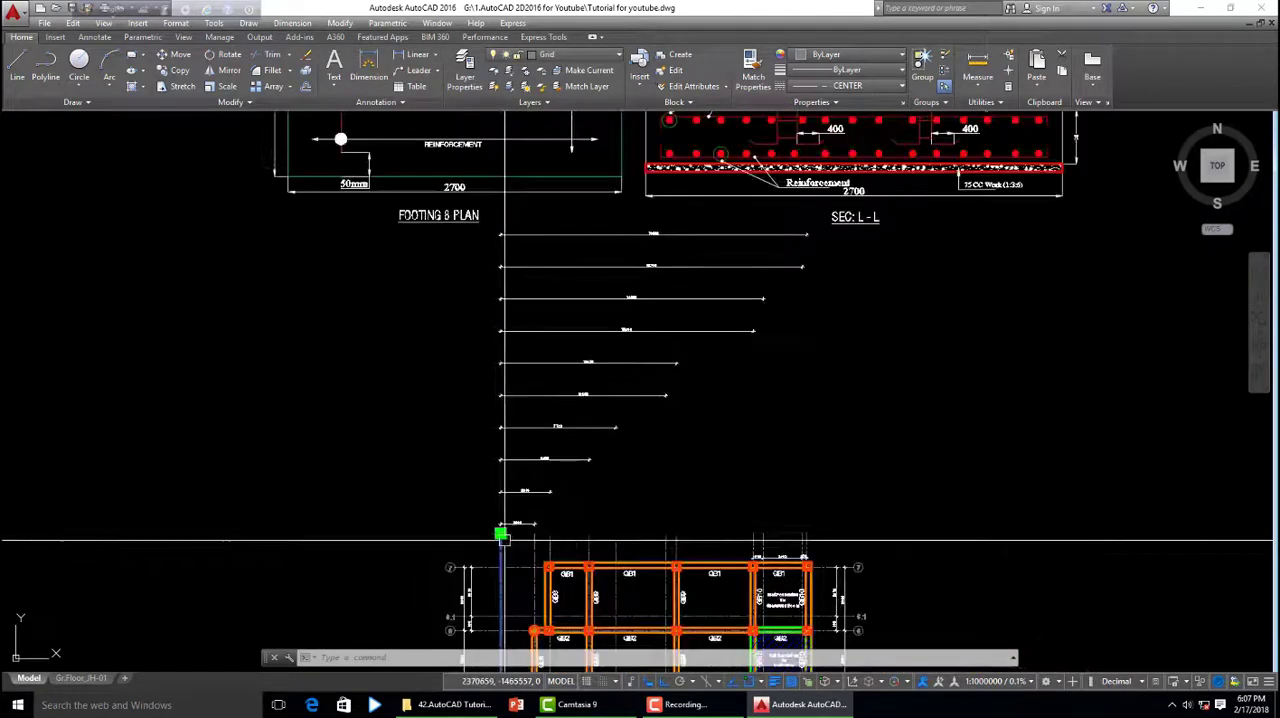
scroll(515, 530, "down", 2)
scroll(542, 500, "up", 3)
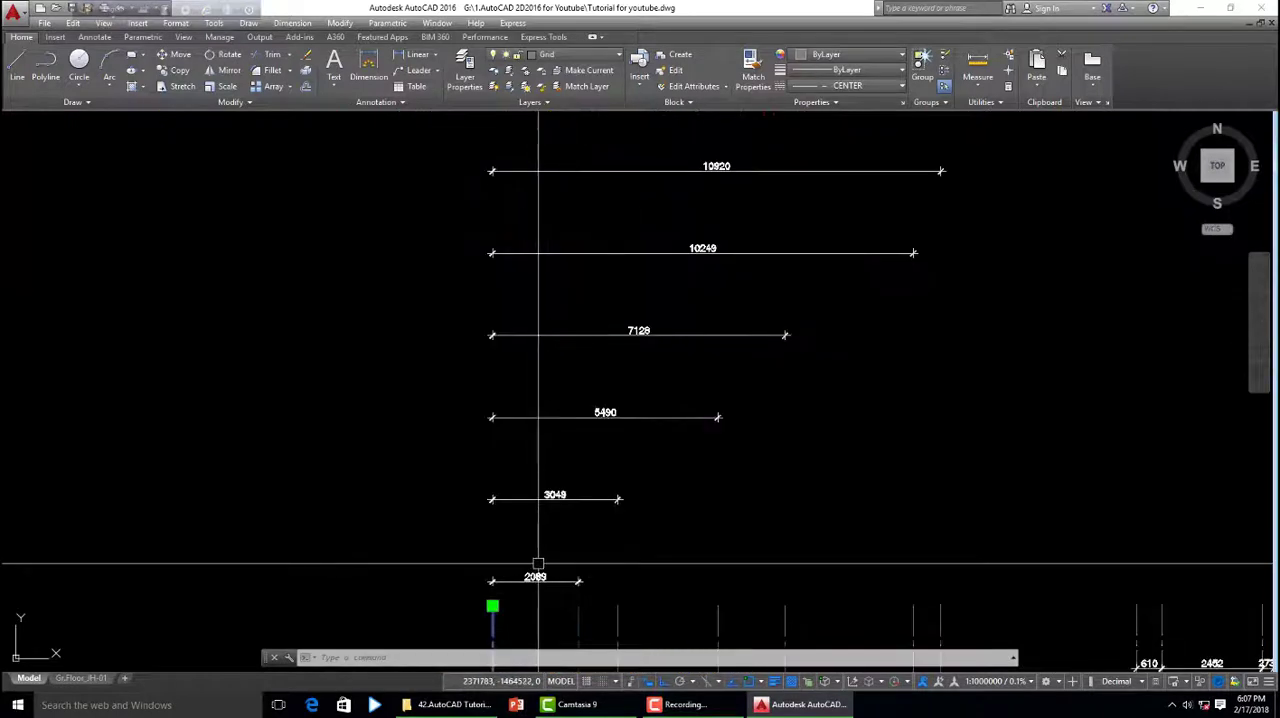
scroll(536, 543, "down", 3)
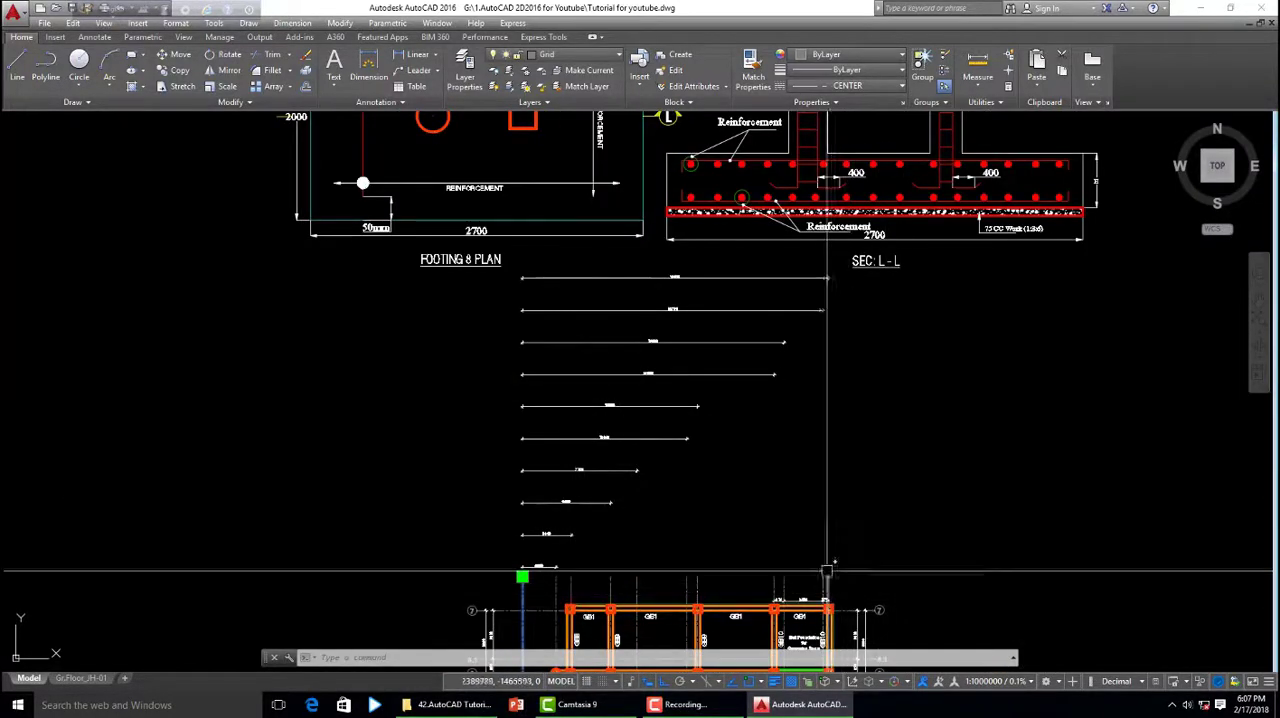
scroll(652, 250, "up", 5)
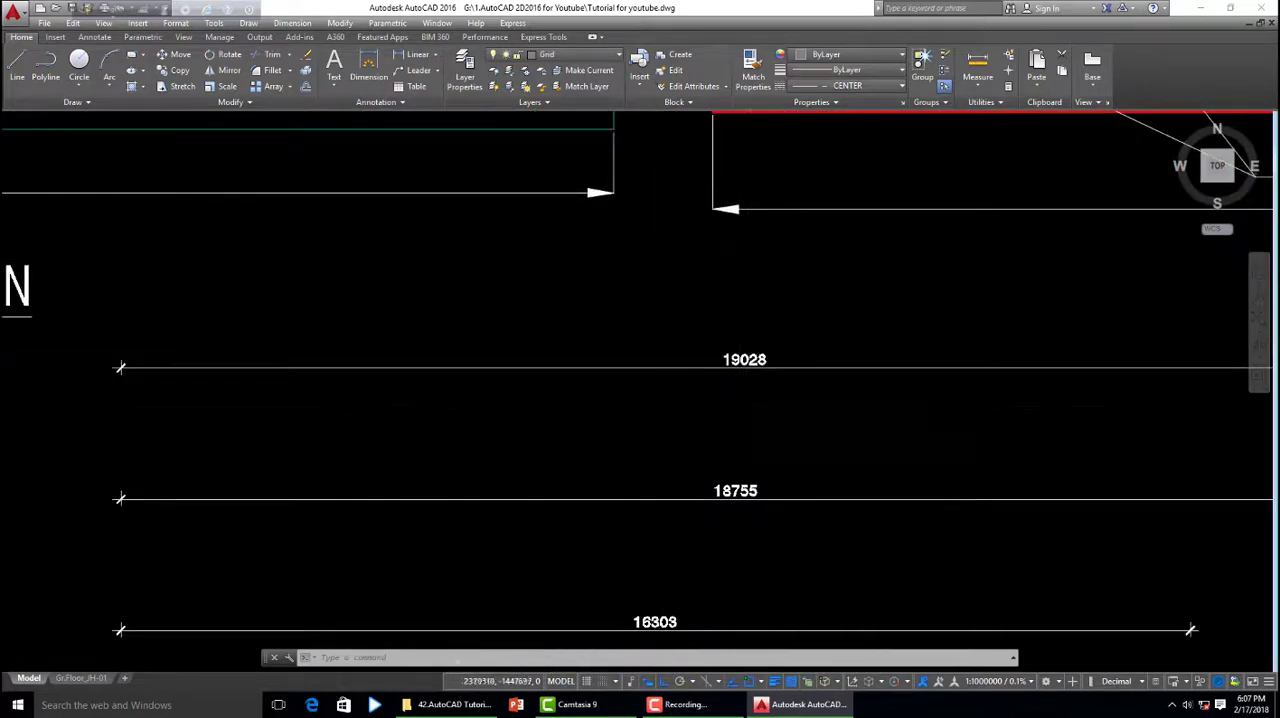
- Try erasing the whole stack of baseline dimensions above the grade beam layout, and undo the erasure
scroll(777, 440, "down", 3)
scroll(704, 447, "down", 2)
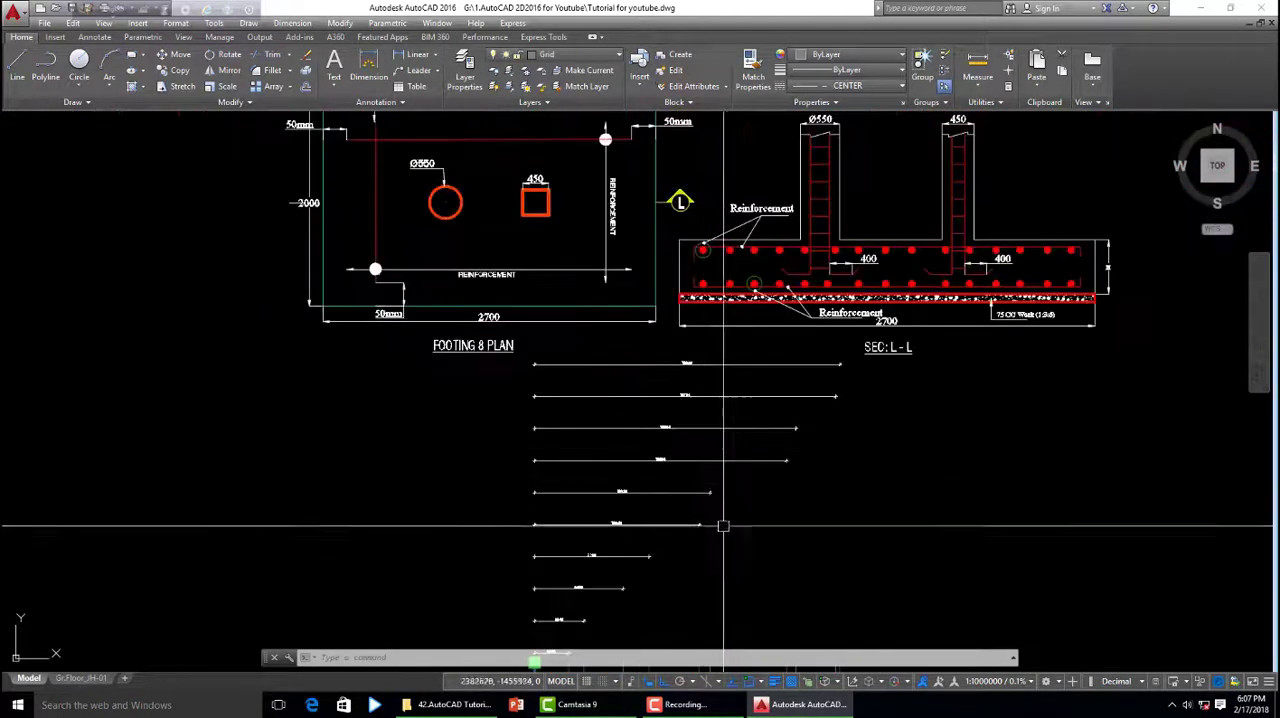
scroll(695, 572, "up", 2)
scroll(696, 535, "down", 2)
left_click(761, 602)
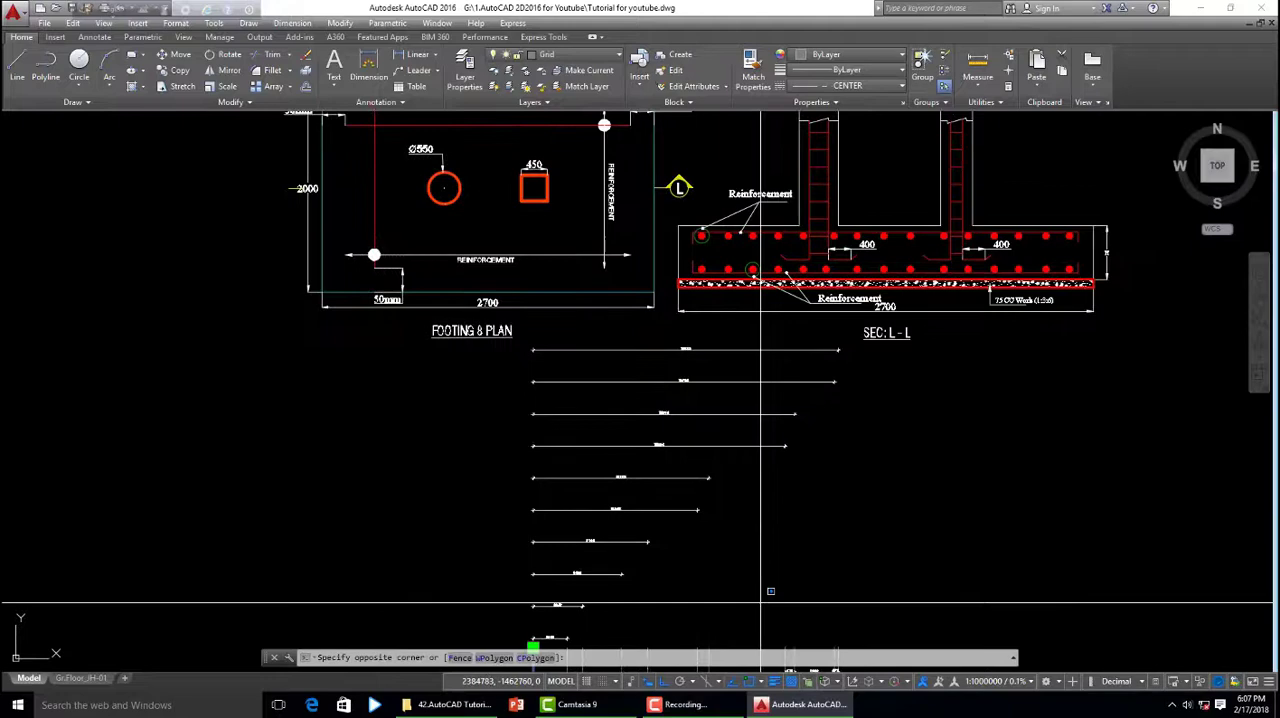
left_click(529, 355)
key("Delete")
scroll(697, 528, "down", 3)
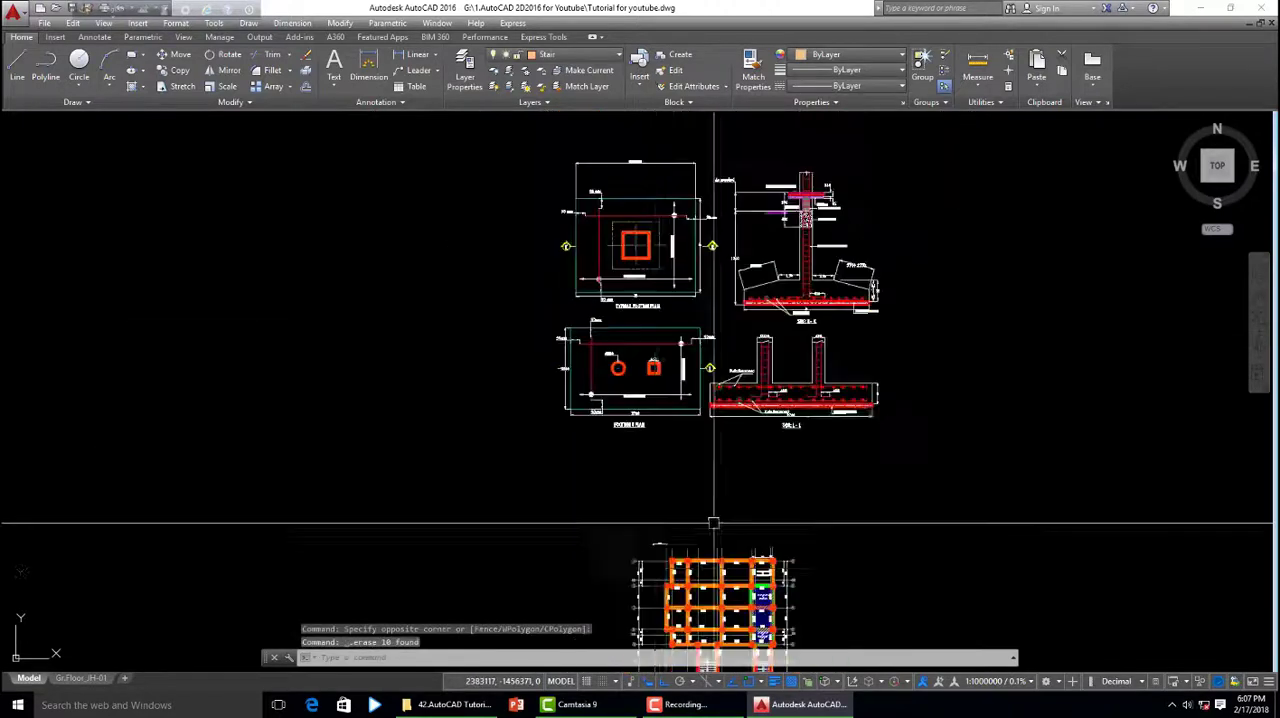
scroll(657, 551, "up", 6)
scroll(708, 513, "down", 3)
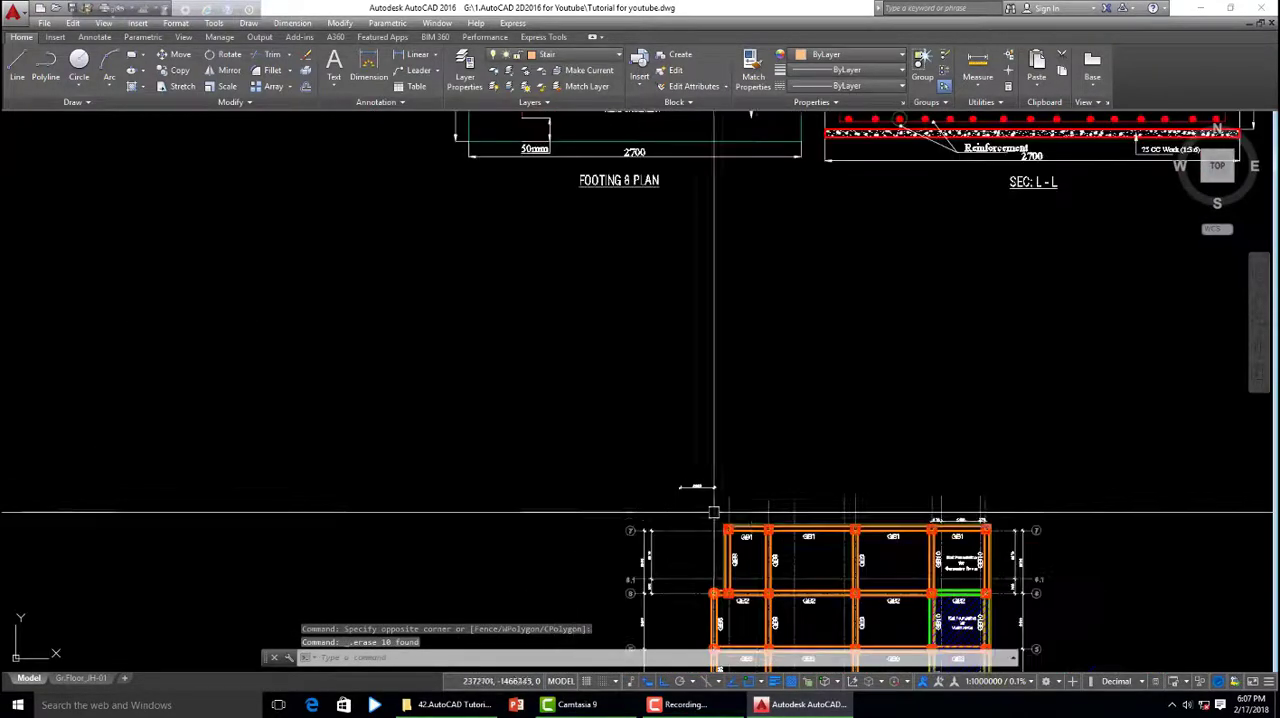
key("ctrl+z")
key("ctrl+z")
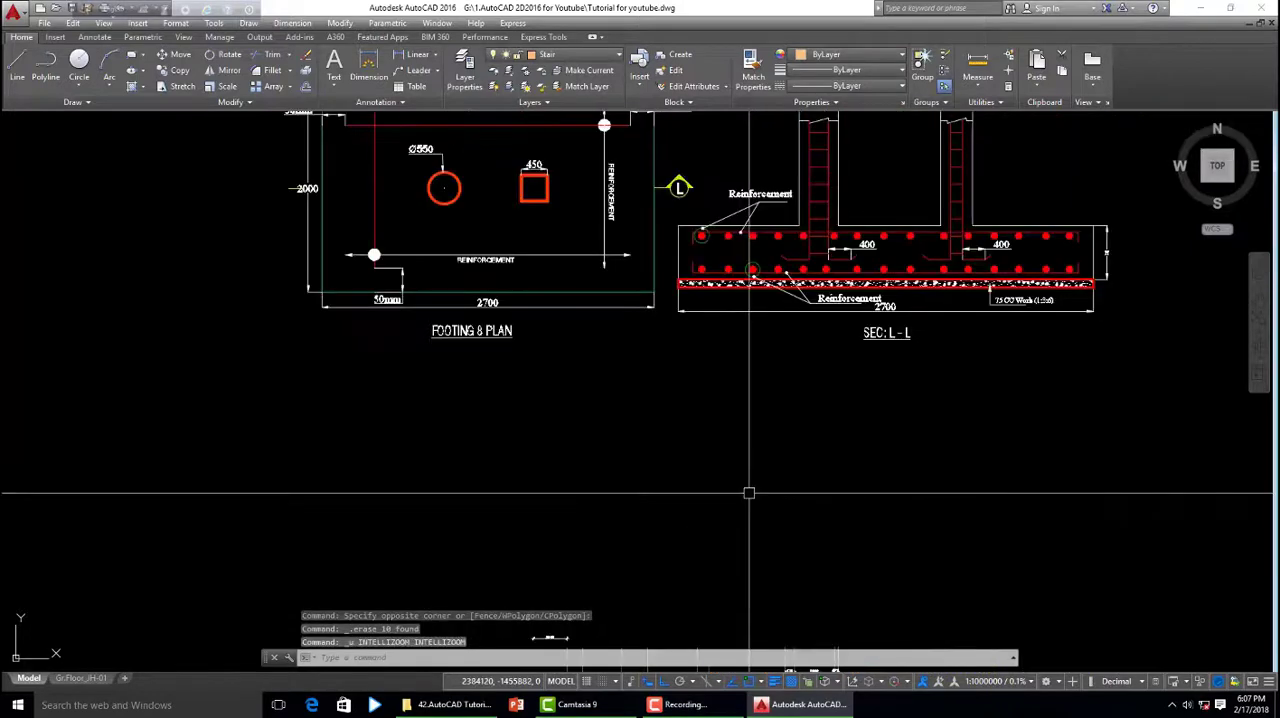
- Erase all stacked baseline dimensions above the layout except the 2089 dimension between the two leftmost grid lines
scroll(771, 520, "down", 3)
left_click(777, 519)
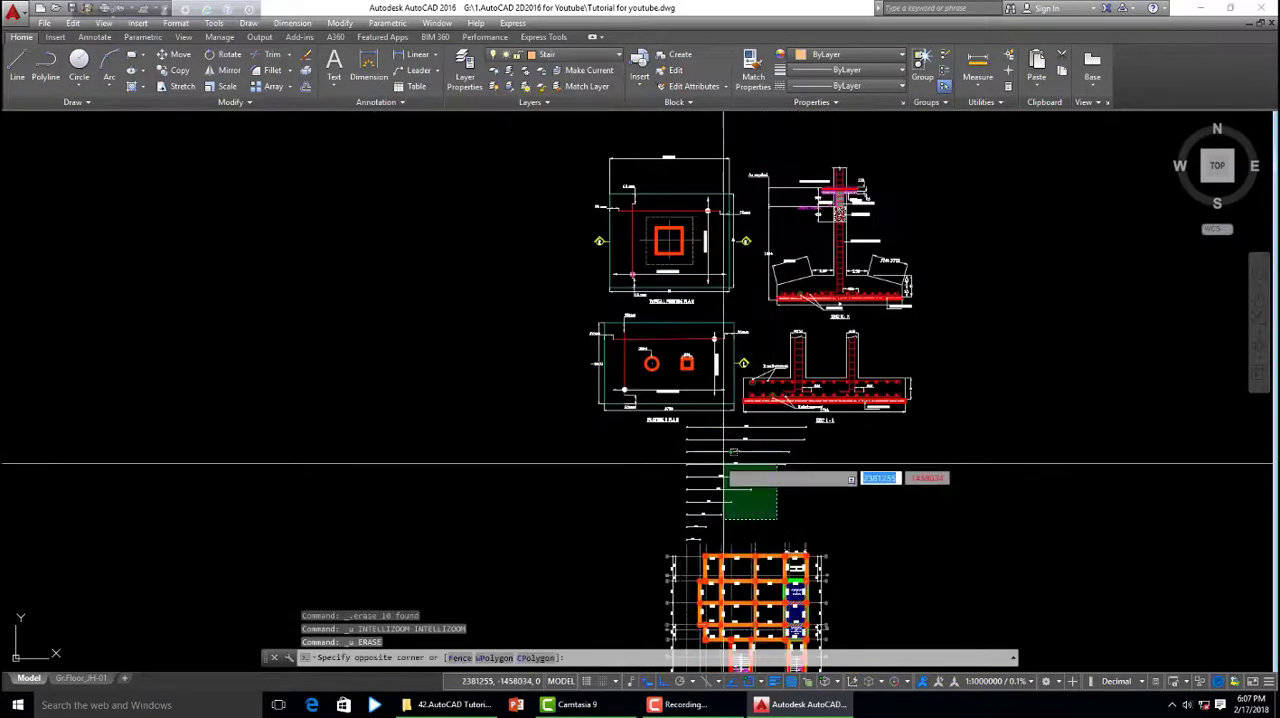
left_click(686, 428)
key("Delete")
scroll(718, 508, "up", 4)
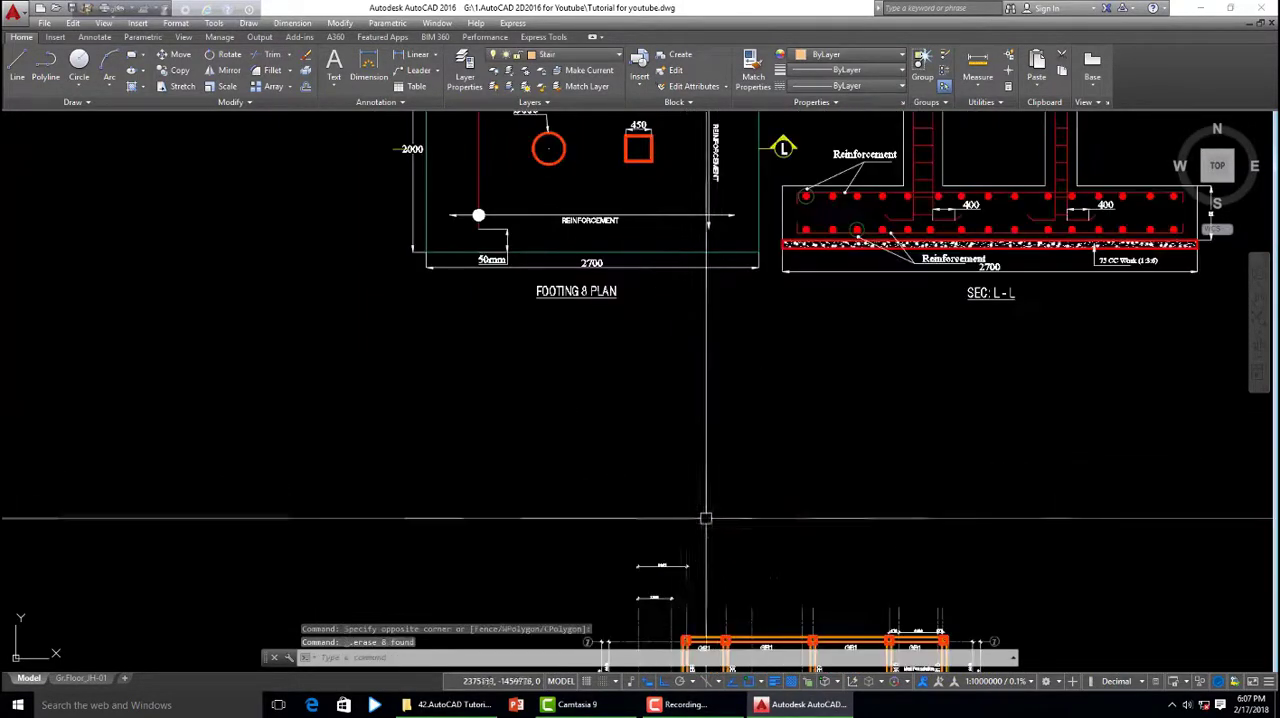
left_click(674, 564)
key("Delete")
scroll(851, 460, "down", 4)
left_click(340, 207)
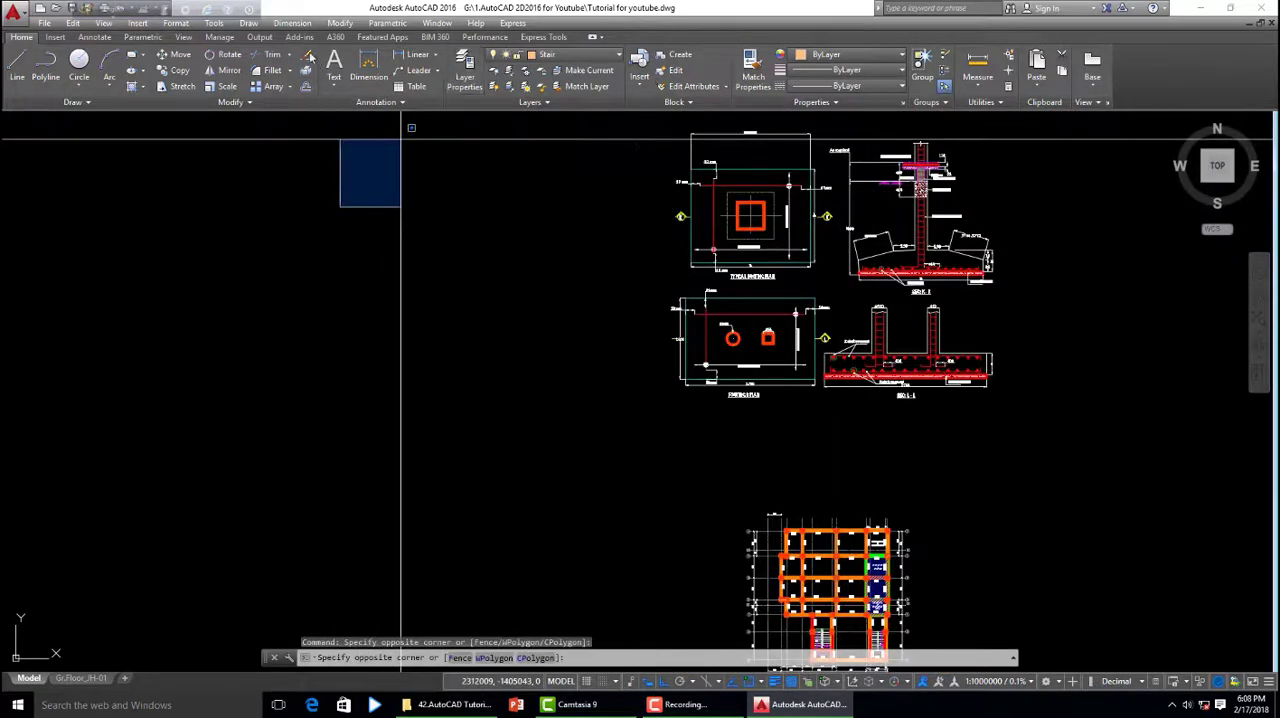
- Create Baseline dimensions from the 2089 base dimension, measuring from the leftmost grid line to the third and fourth grid lines
left_click(292, 22)
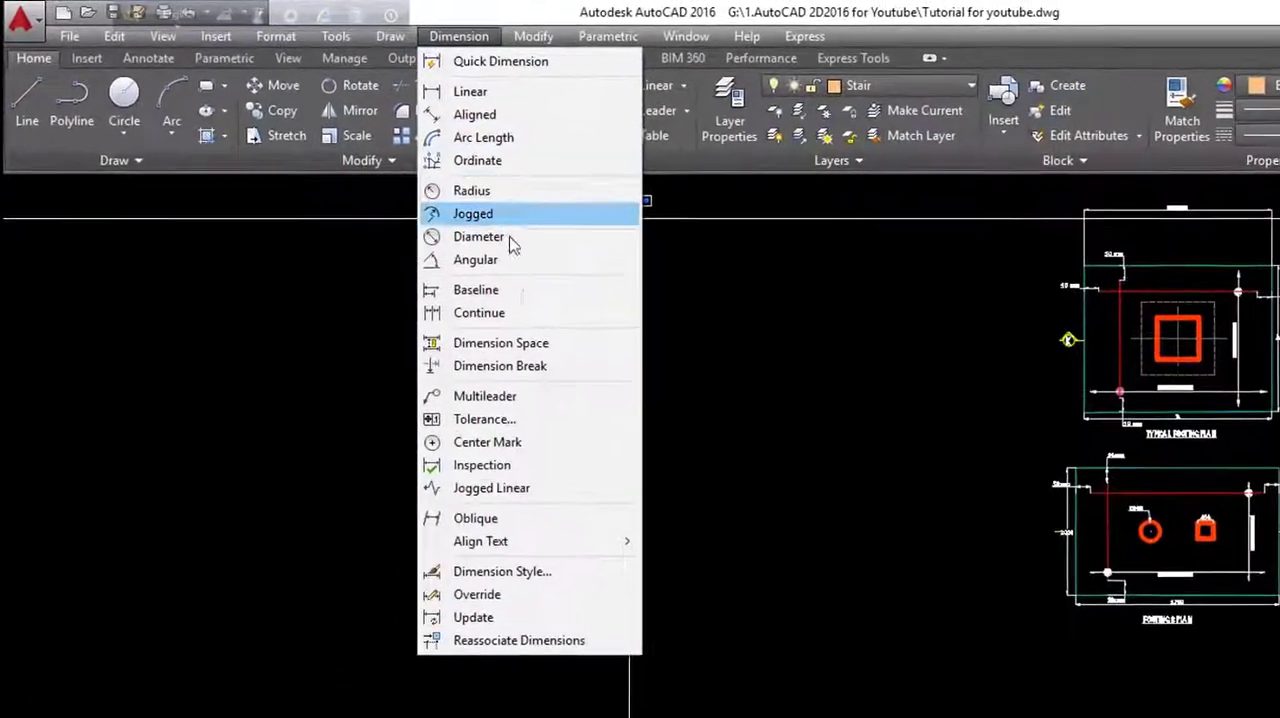
left_click(489, 297)
scroll(860, 524, "up", 6)
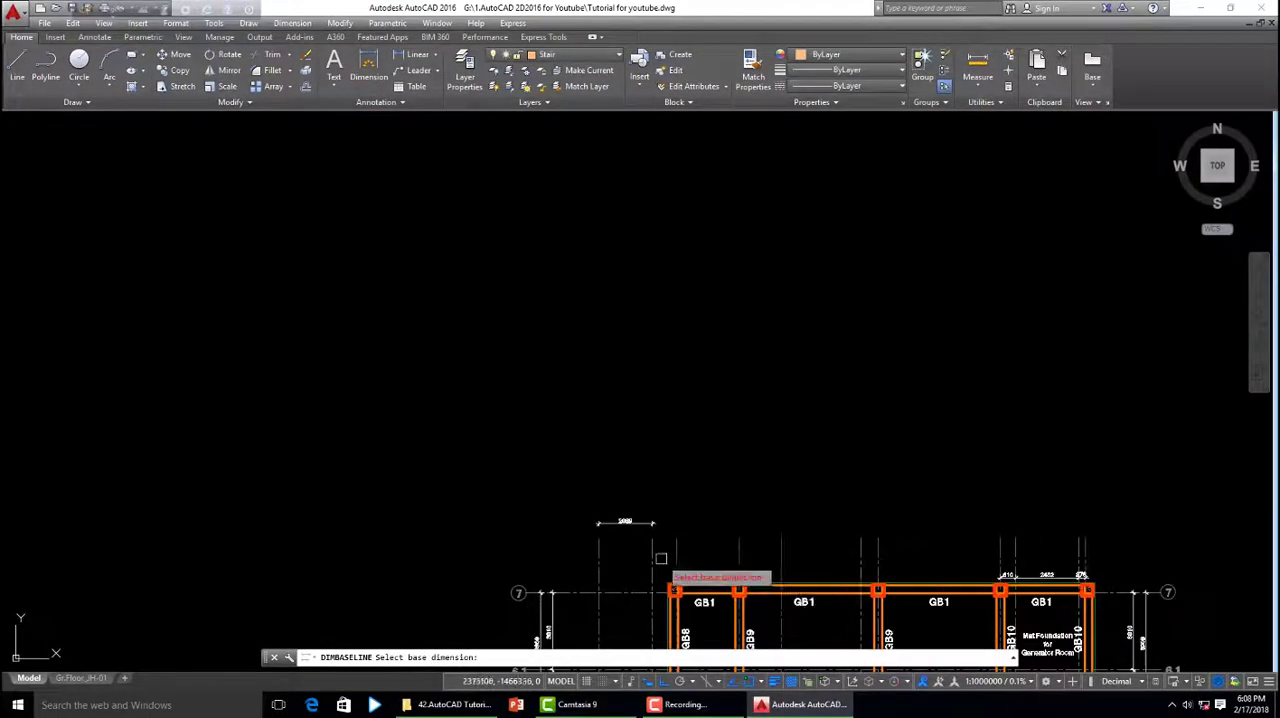
scroll(660, 558, "up", 5)
scroll(670, 430, "down", 2)
scroll(650, 446, "up", 2)
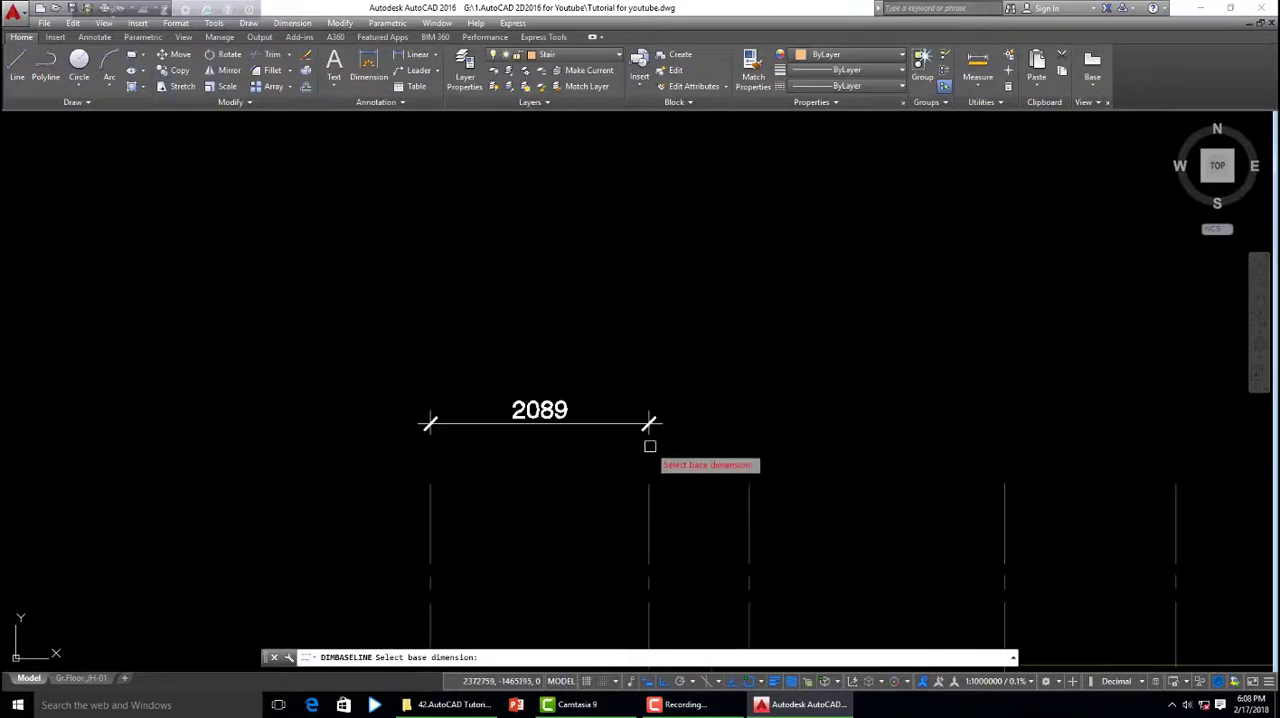
scroll(660, 380, "down", 1)
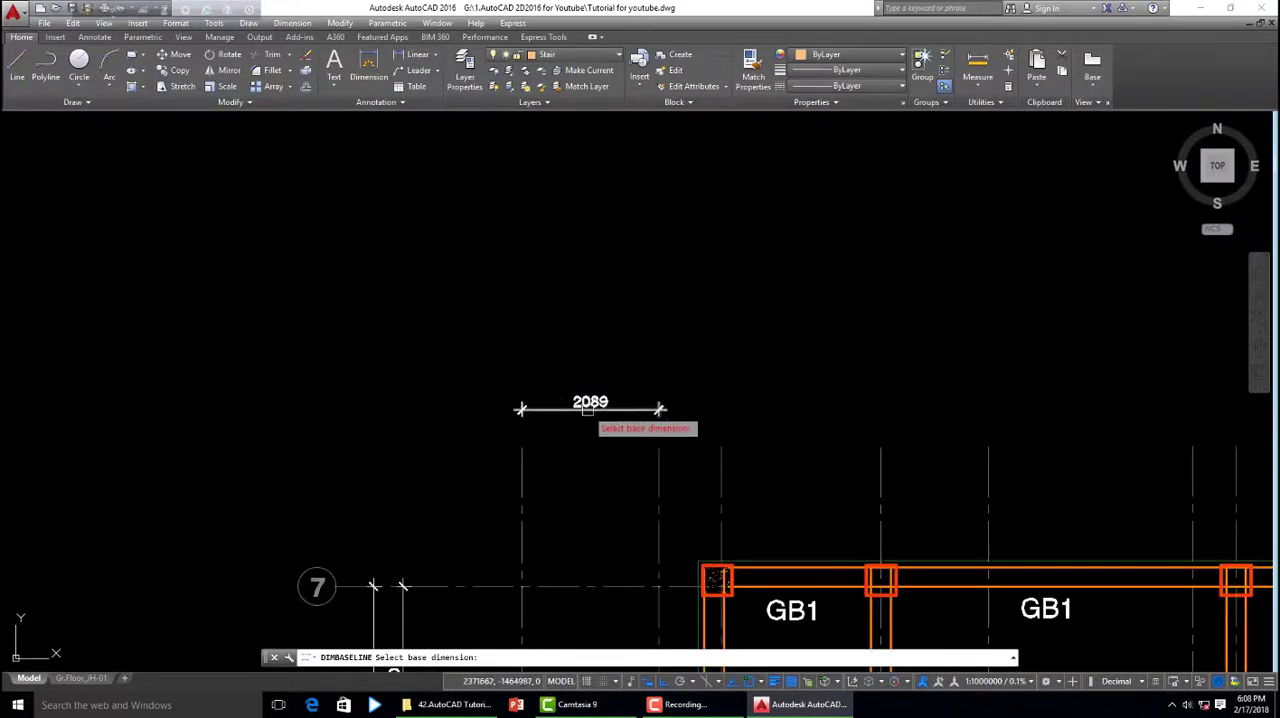
left_click(590, 407)
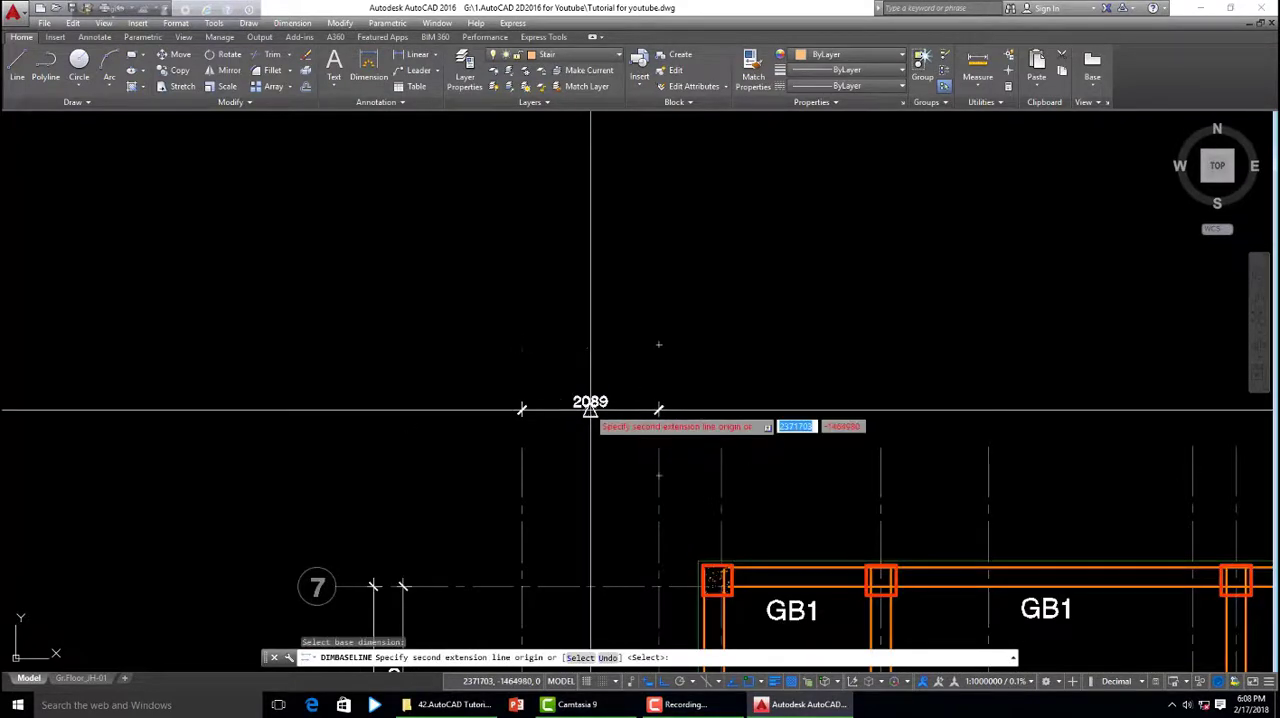
left_click(720, 398)
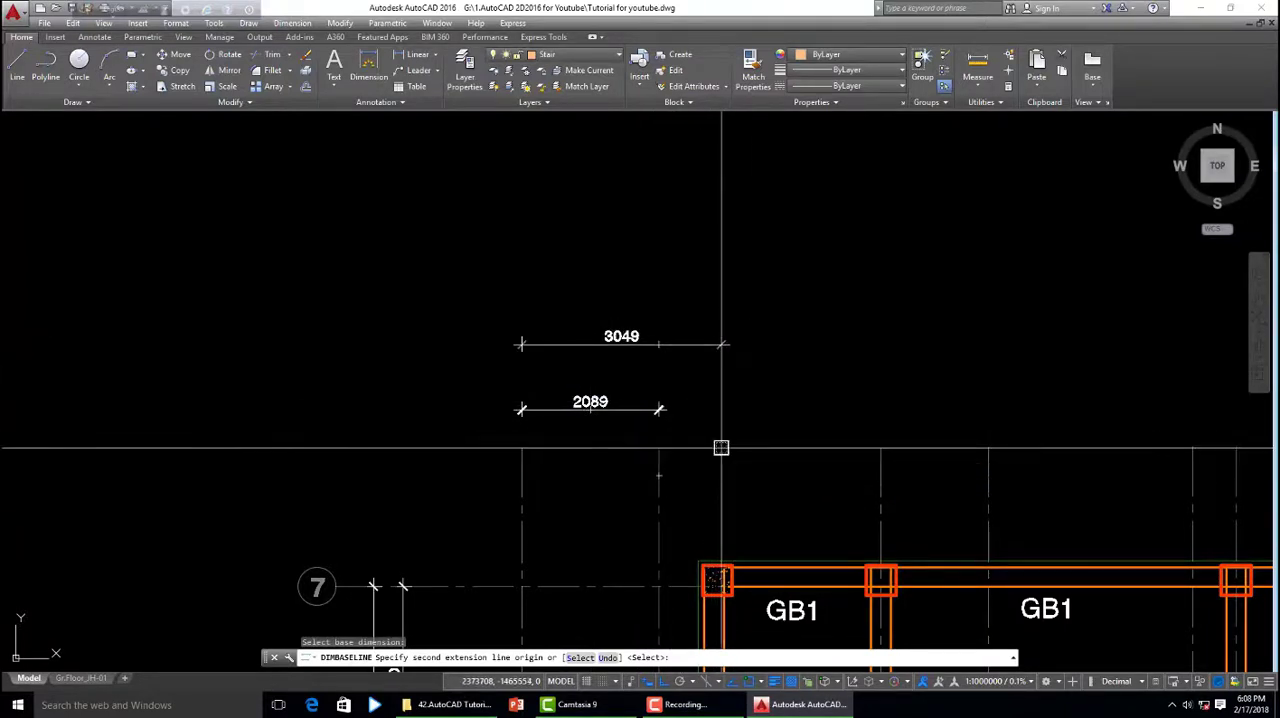
left_click(881, 448)
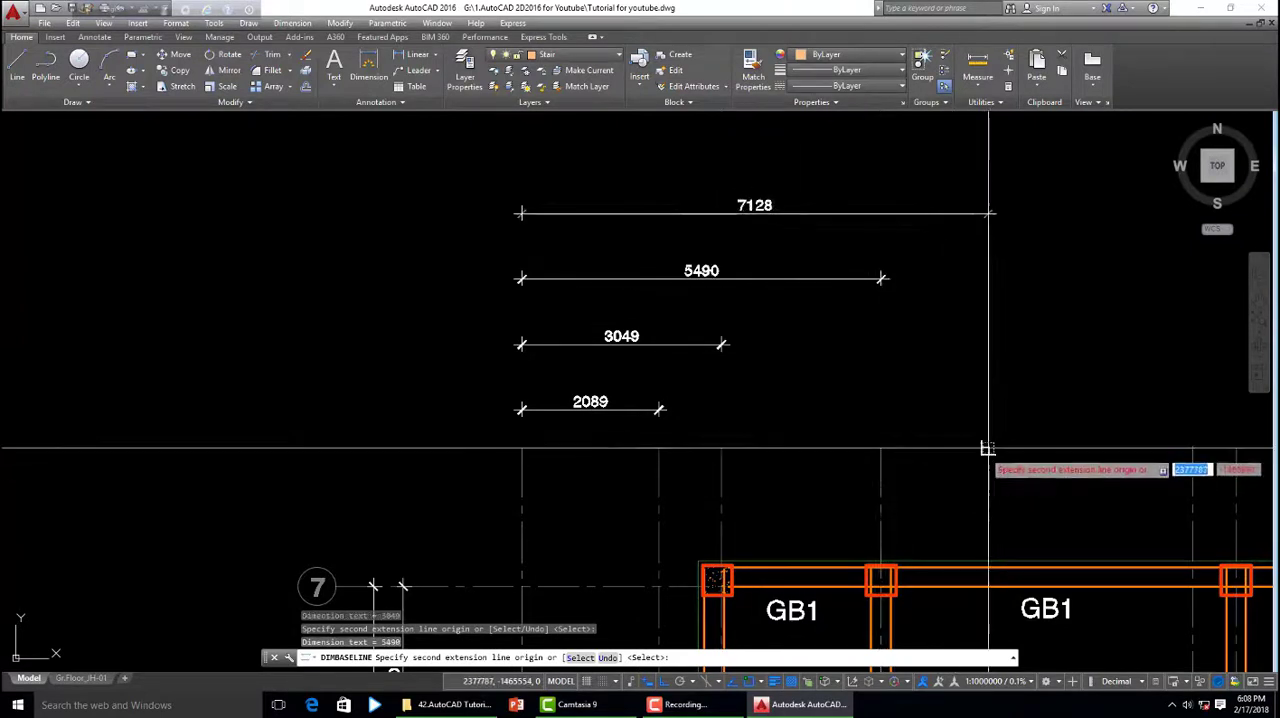
- Continue the baseline dimensions from the fifth grid line through to the rightmost one and end the command
middle_click_drag(988, 448, 512, 458)
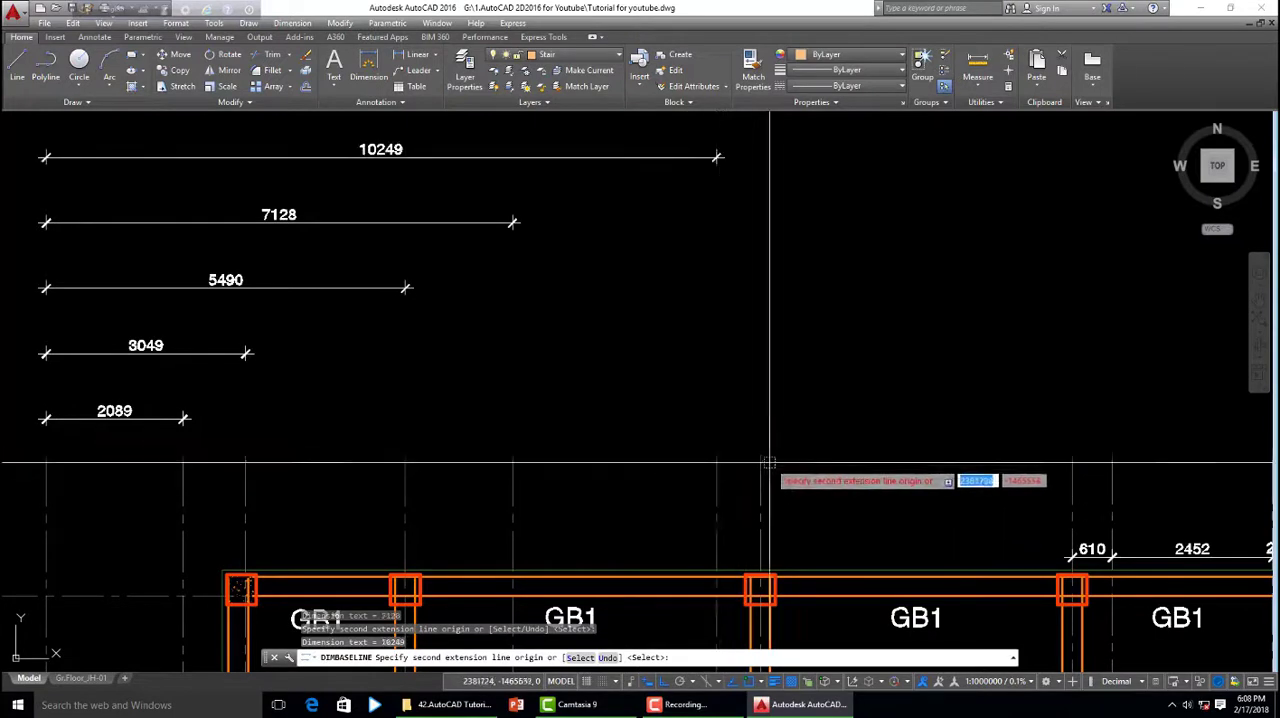
scroll(513, 478, "down", 2)
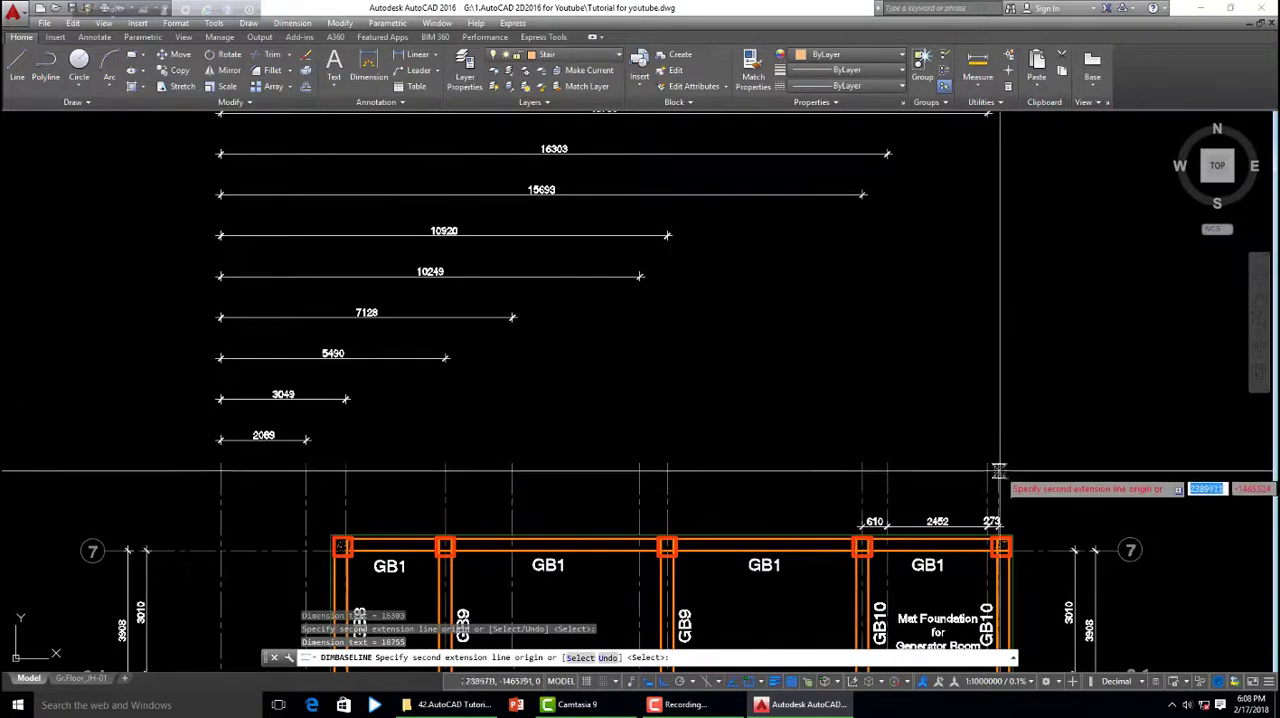
scroll(998, 463, "down", 4)
scroll(862, 470, "up", 2)
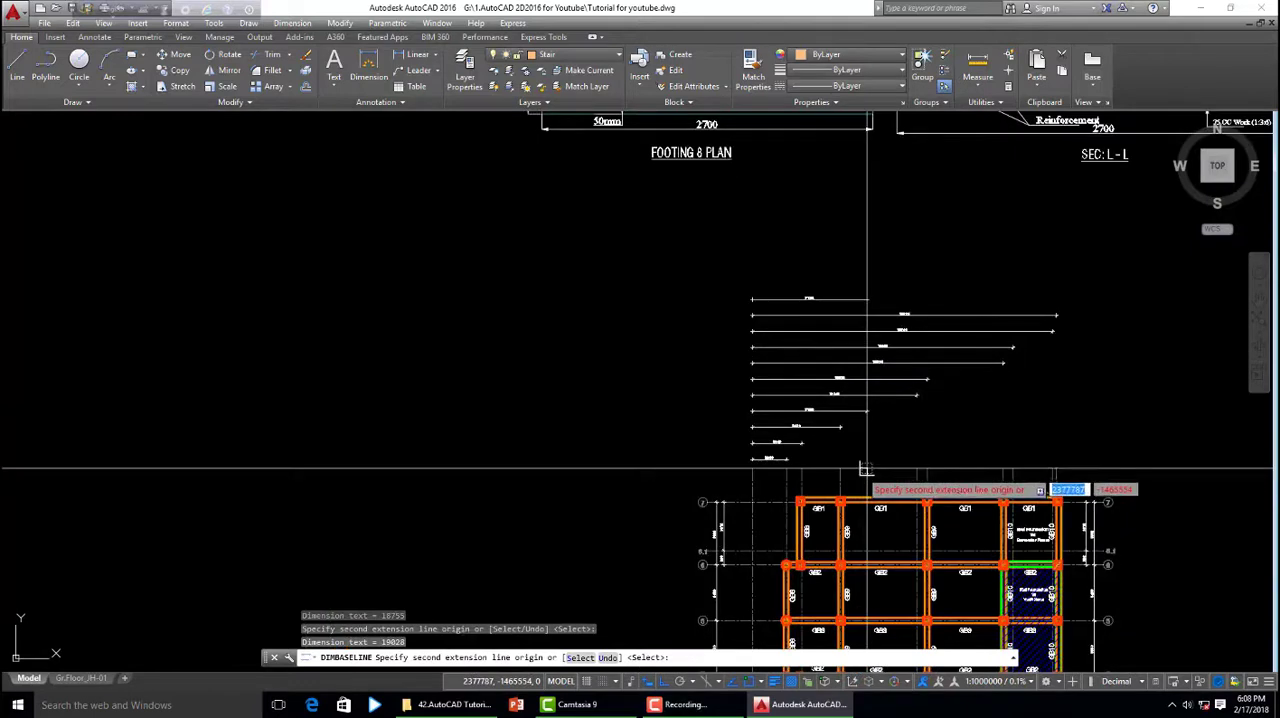
scroll(800, 452, "up", 2)
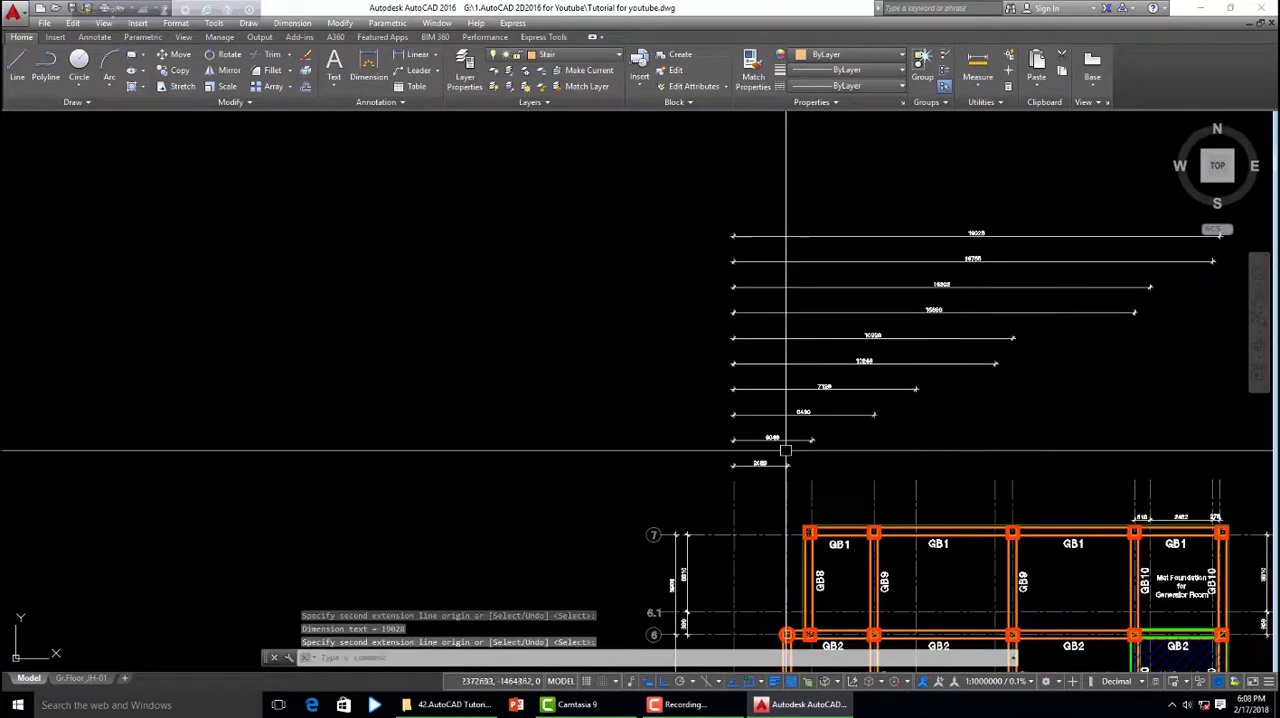
- Review the new baseline stack and erase every dimension in it except the 2089 base dimension
scroll(850, 375, "up", 1)
scroll(900, 340, "down", 3)
scroll(960, 245, "up", 5)
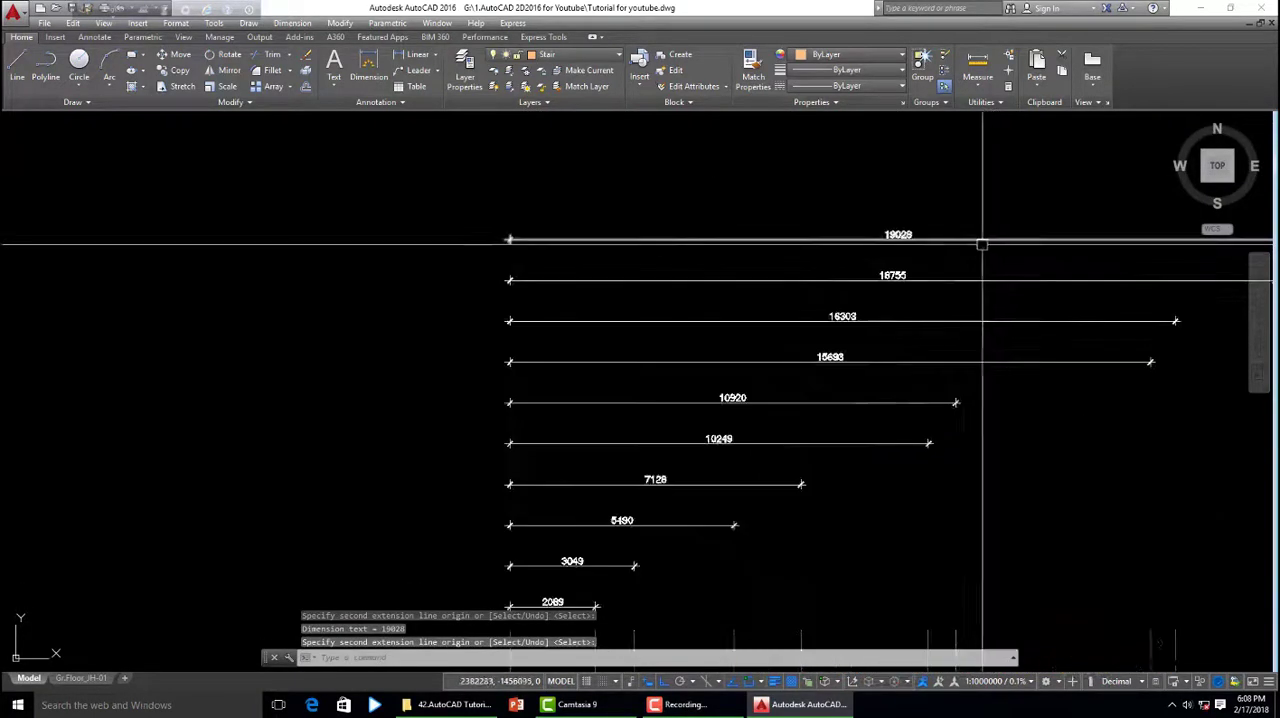
scroll(880, 280, "down", 3)
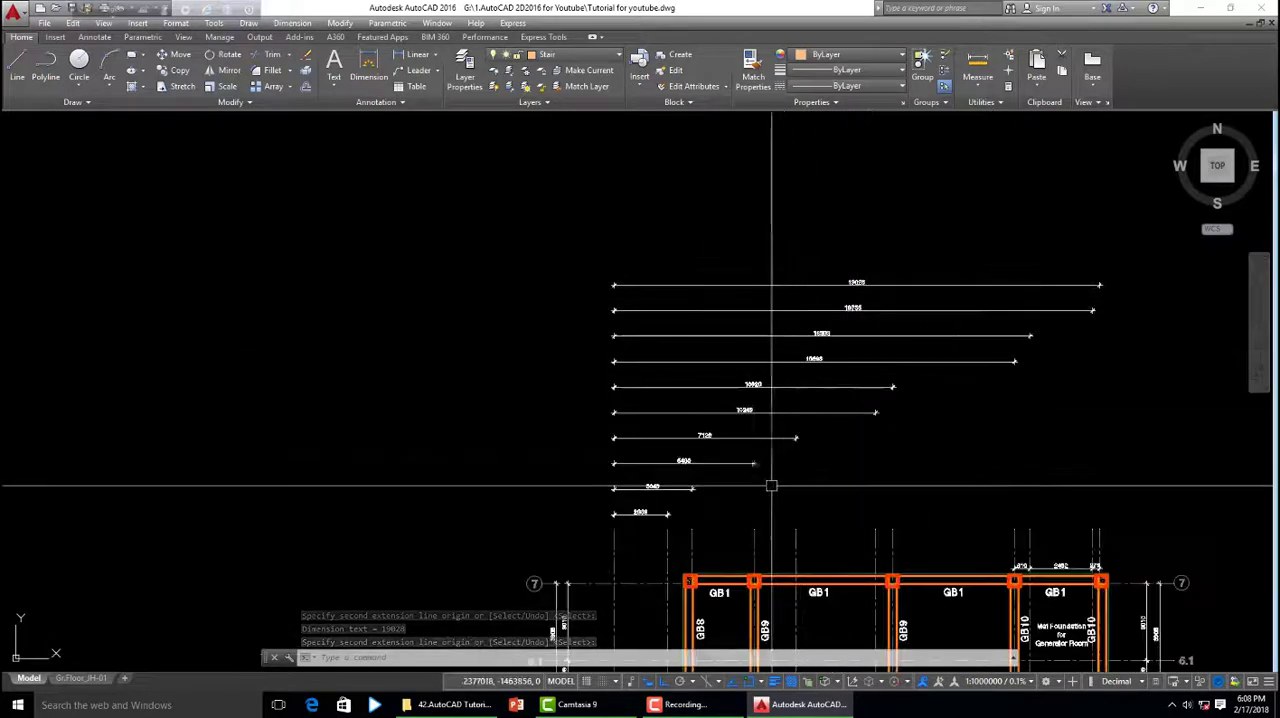
left_click(709, 493)
left_click(600, 265)
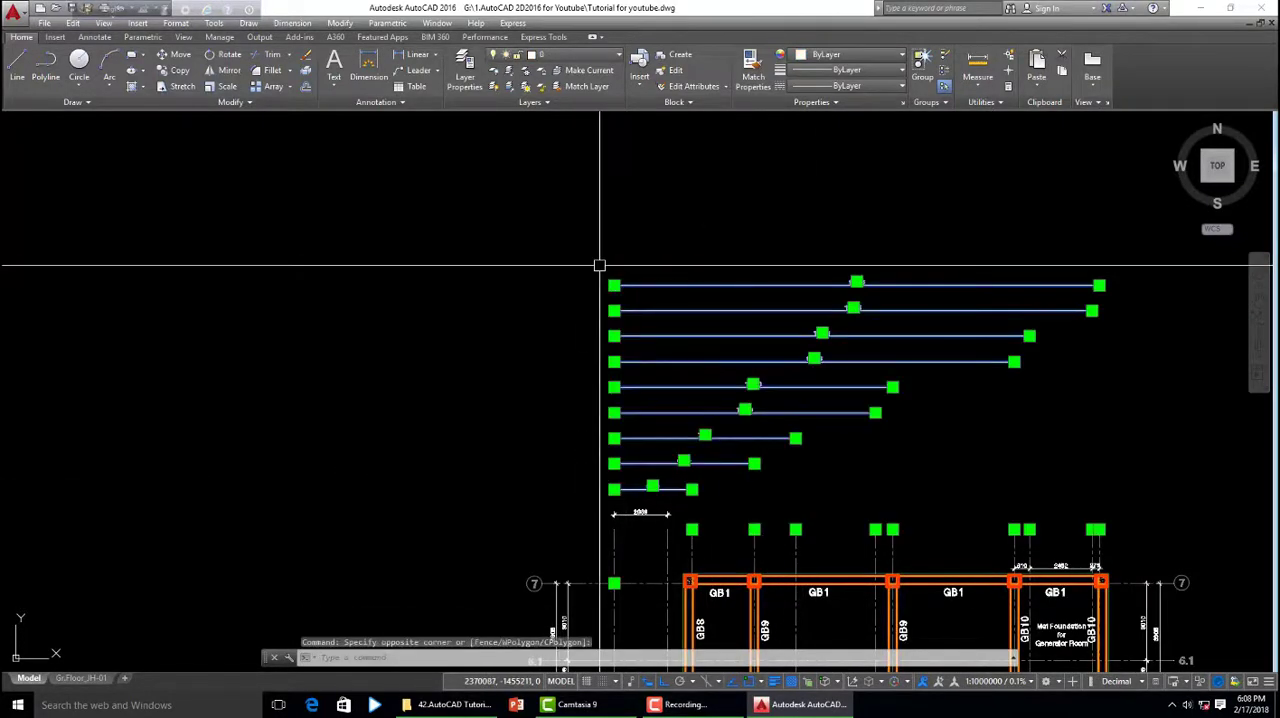
key("Delete")
- Run DIMBASELINE with the 2089 dimension as base and dimension from the second grid line to the third and fourth grid lines
scroll(857, 349, "down", 4)
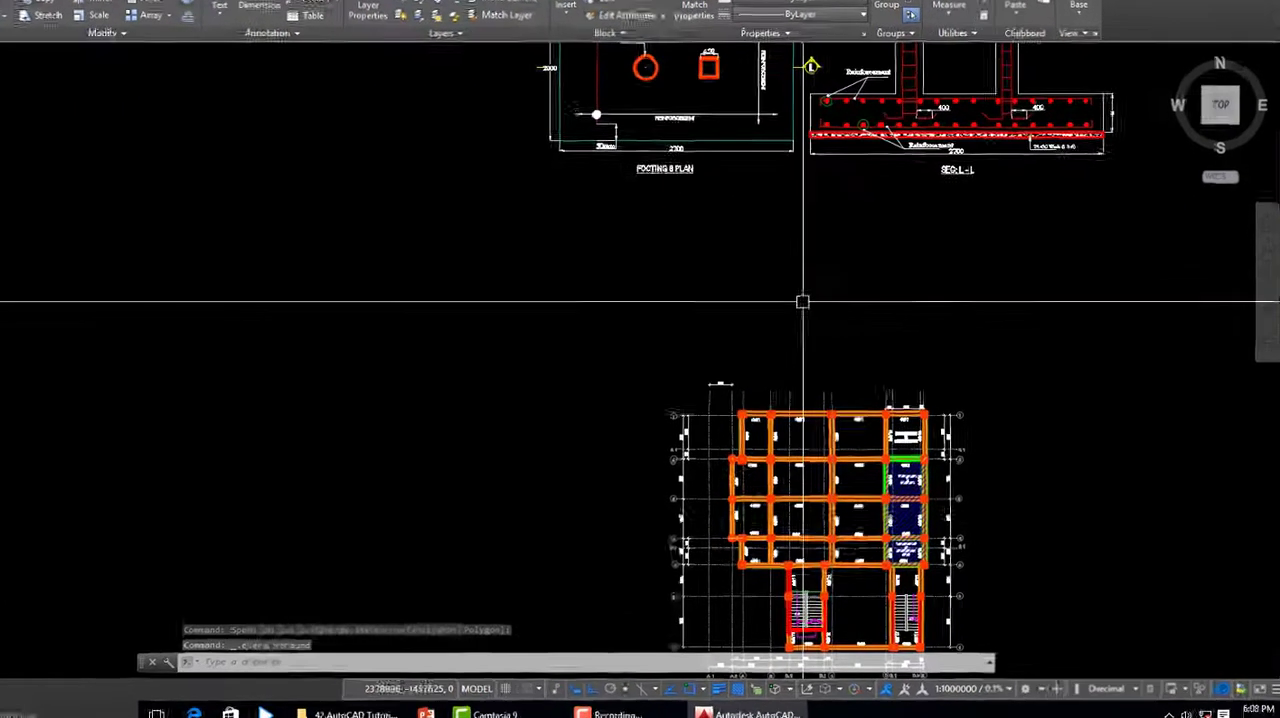
type("DI")
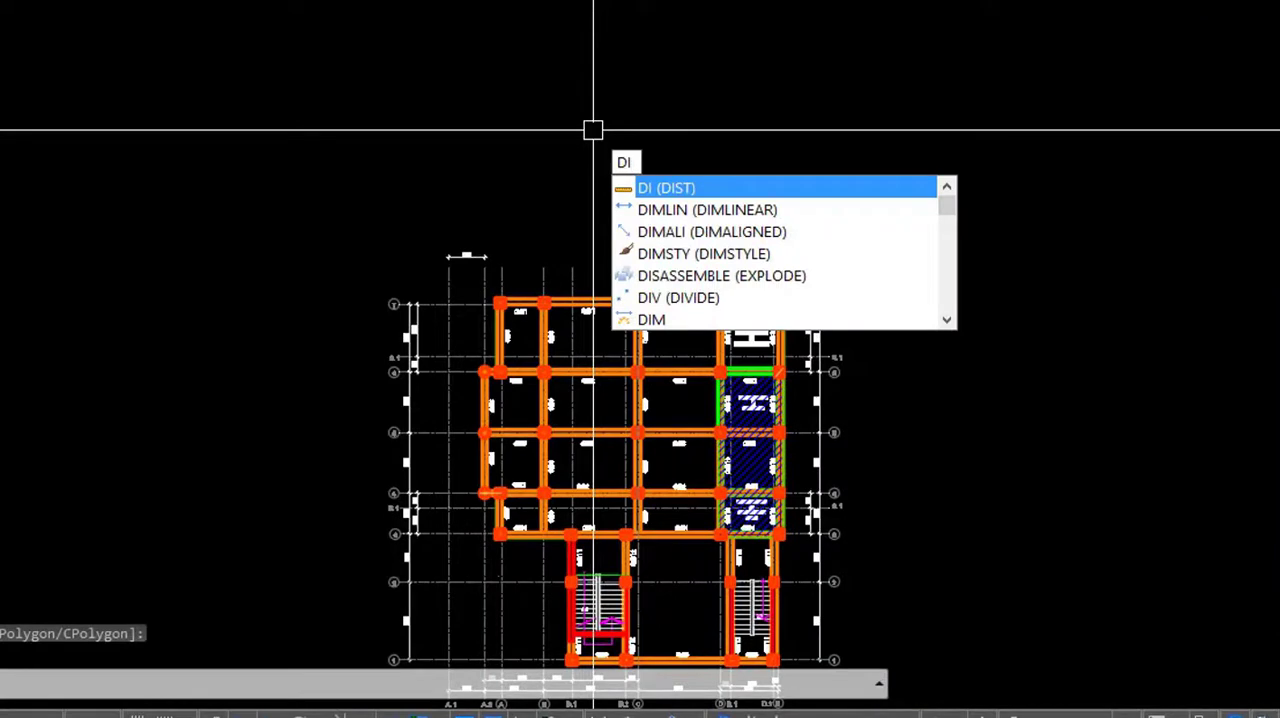
type("MB")
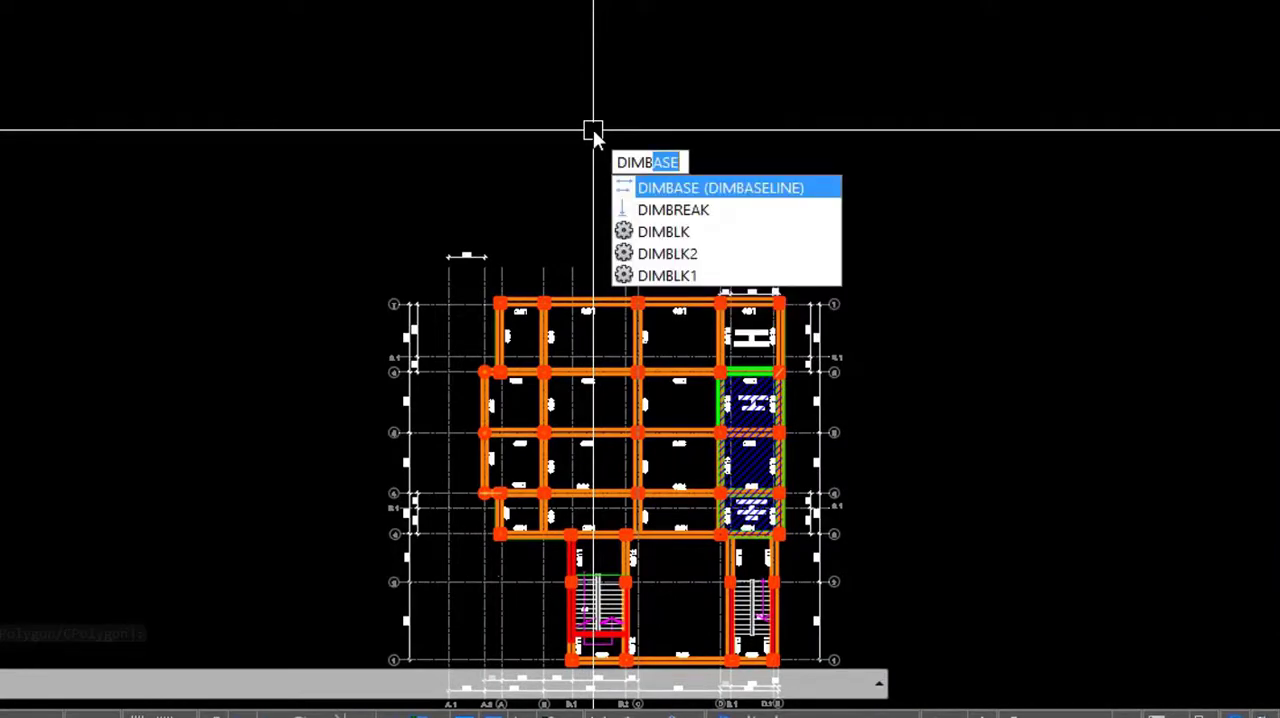
type("ASE")
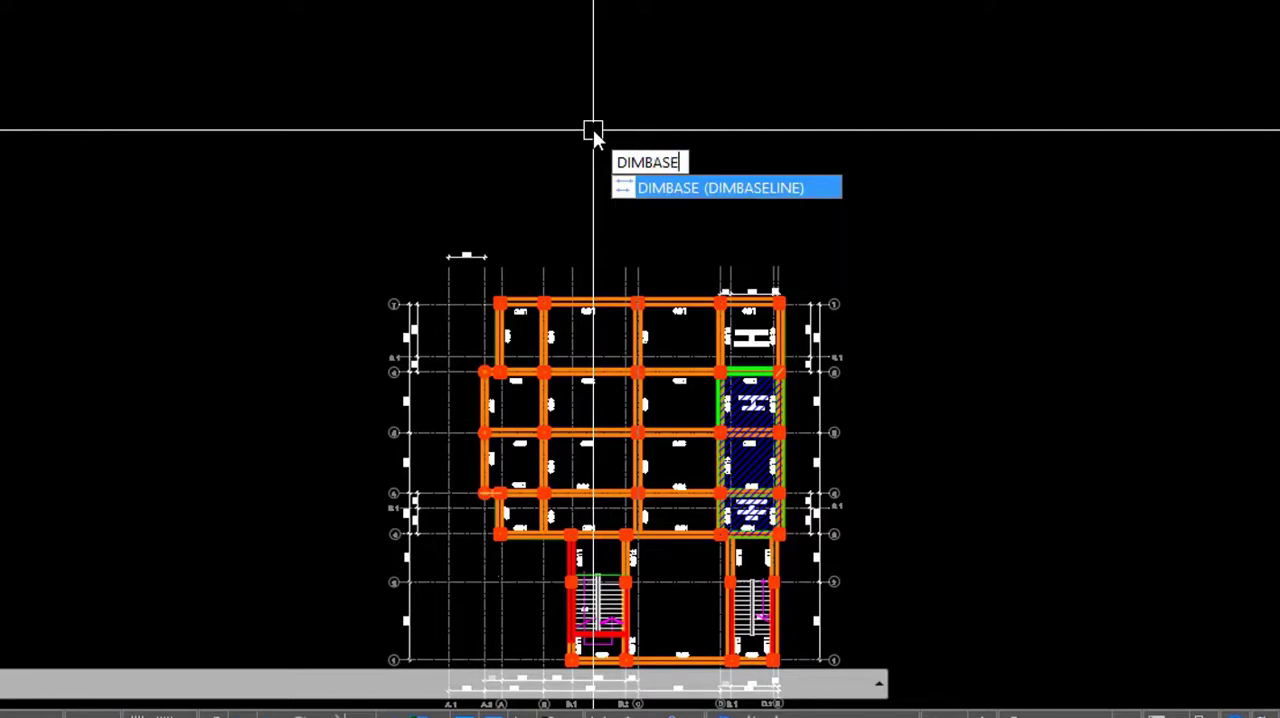
key("Return")
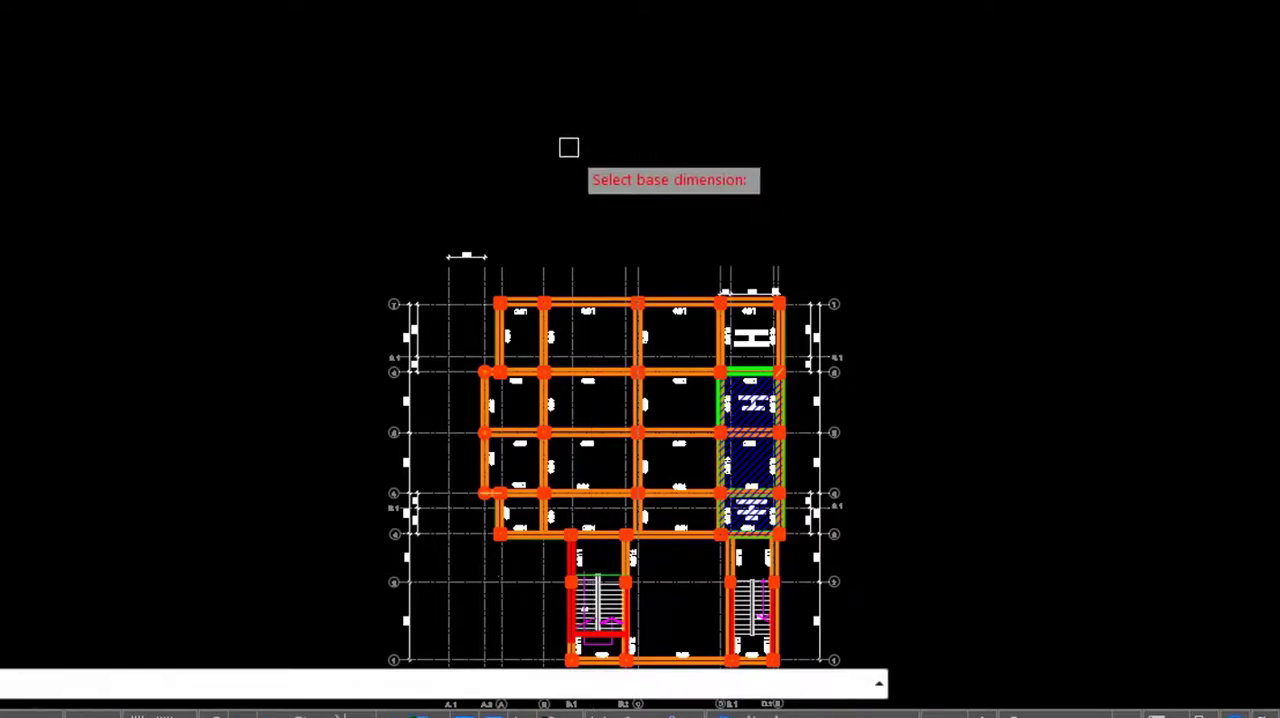
scroll(510, 276, "up", 5)
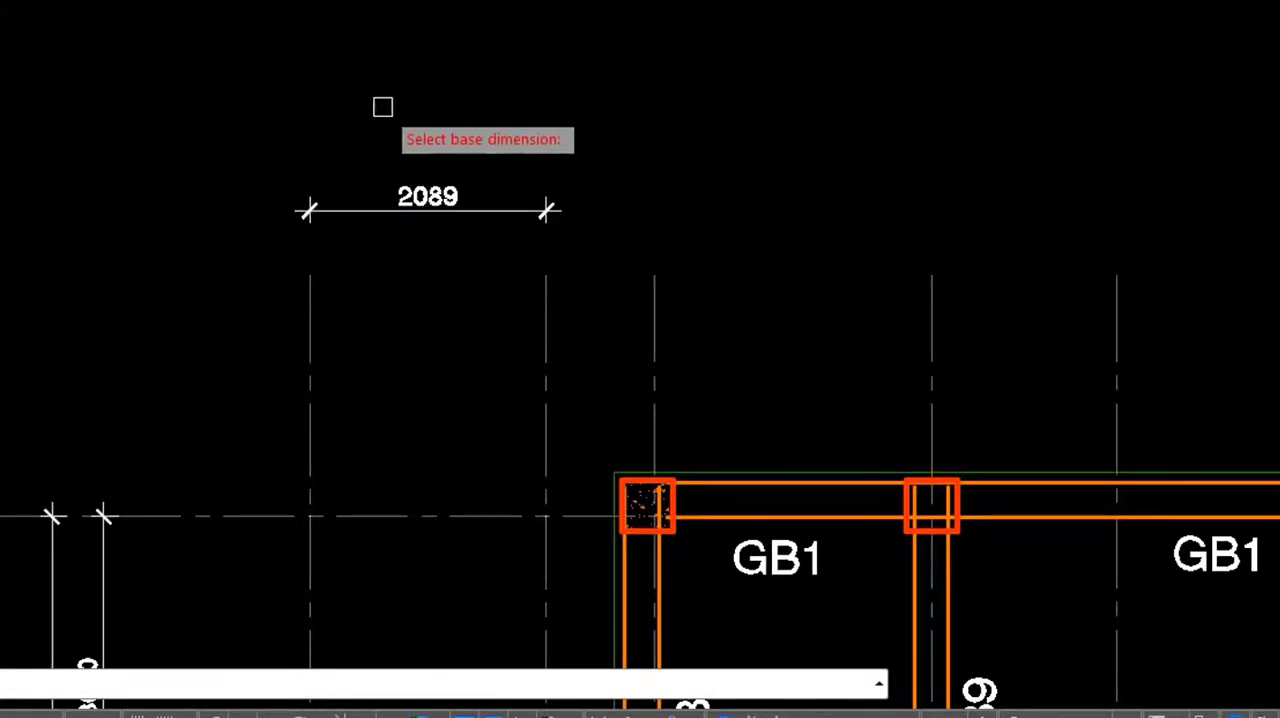
scroll(437, 237, "down", 2)
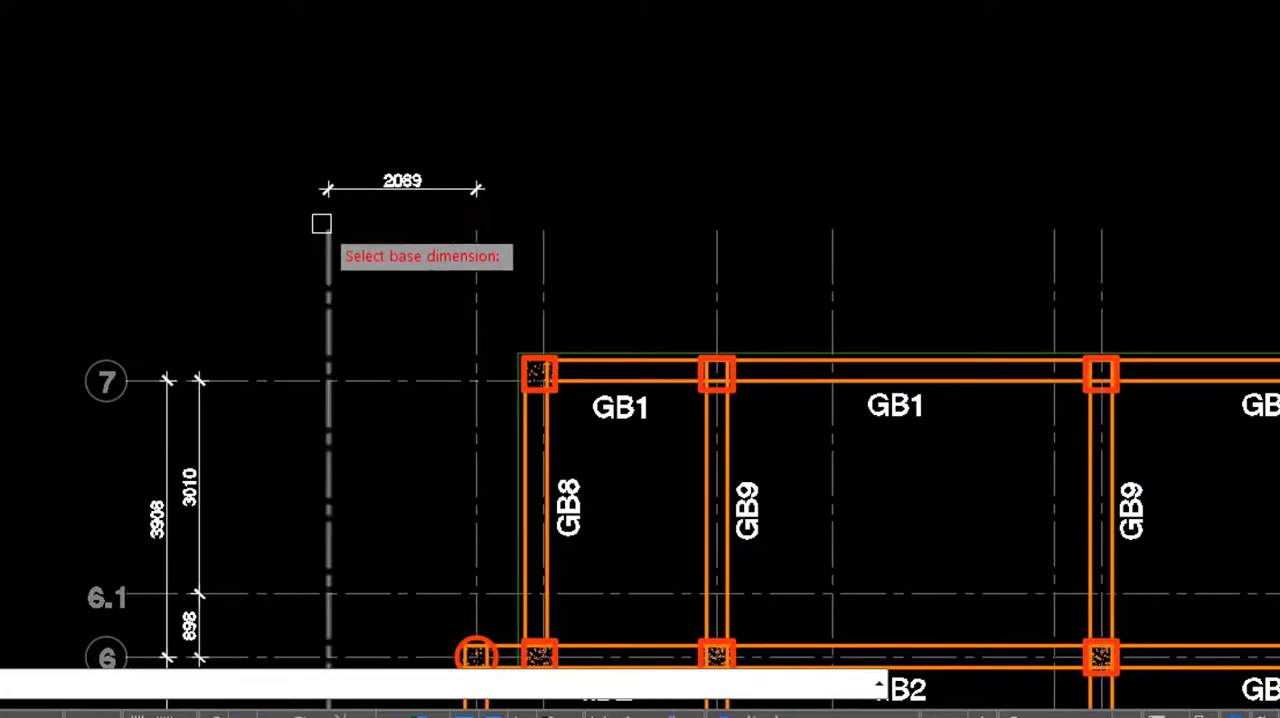
scroll(403, 176, "down", 4)
scroll(231, 303, "up", 2)
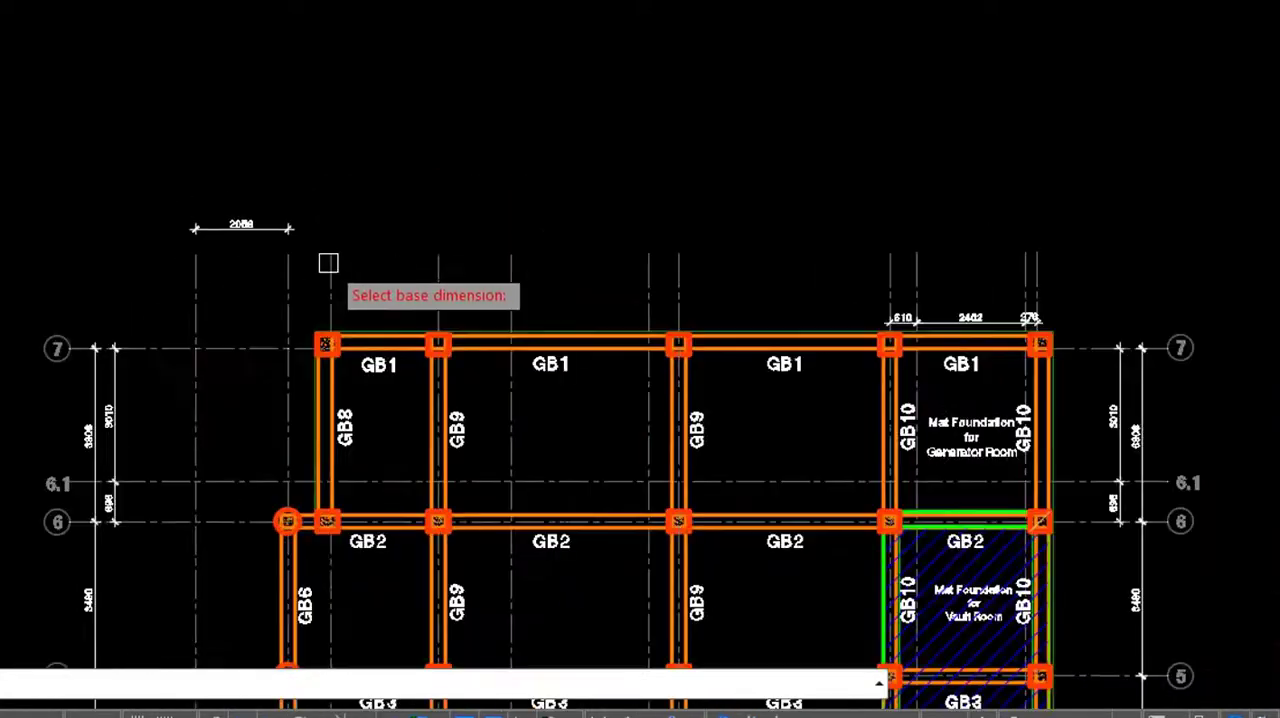
left_click(242, 228)
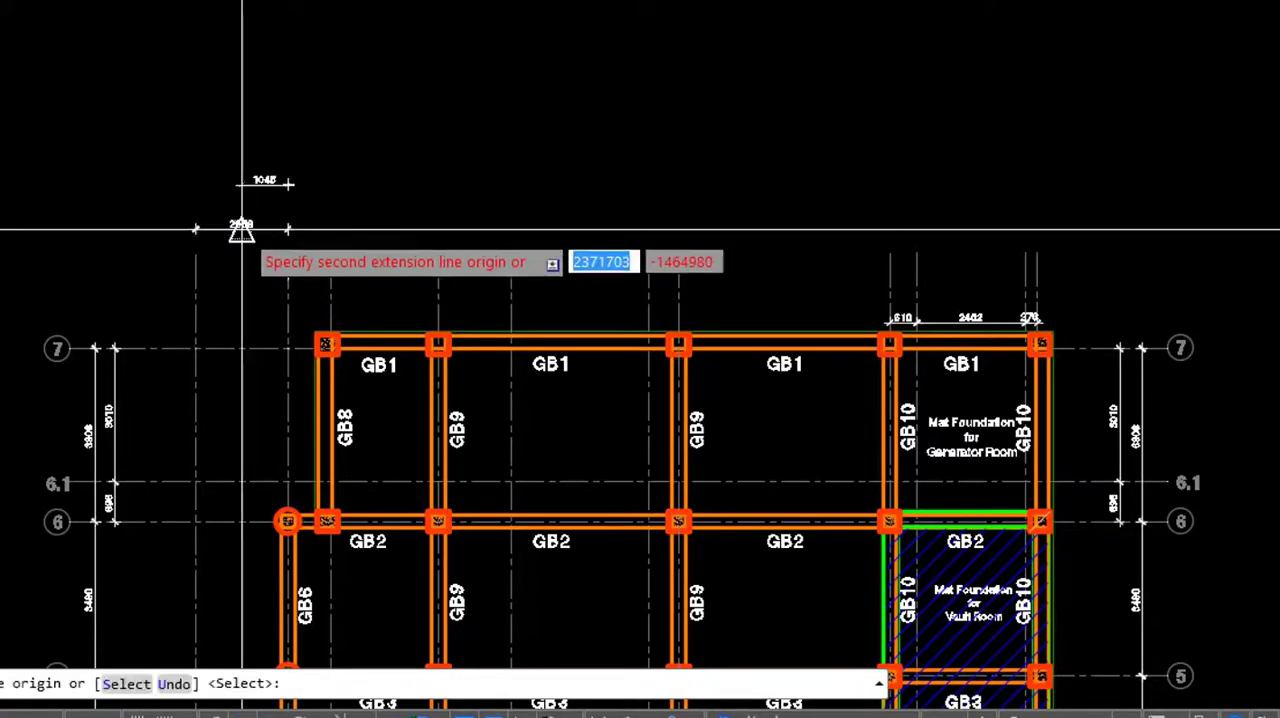
scroll(423, 289, "up", 4)
scroll(208, 250, "down", 2)
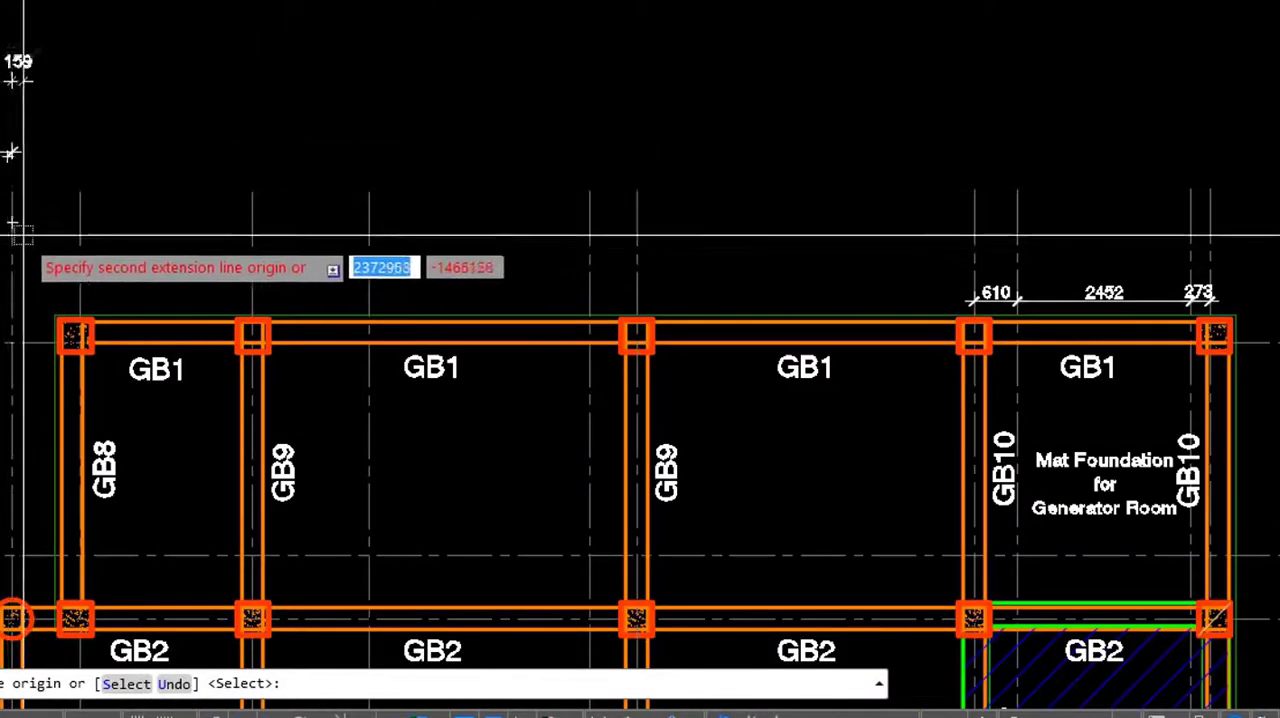
scroll(339, 265, "up", 2)
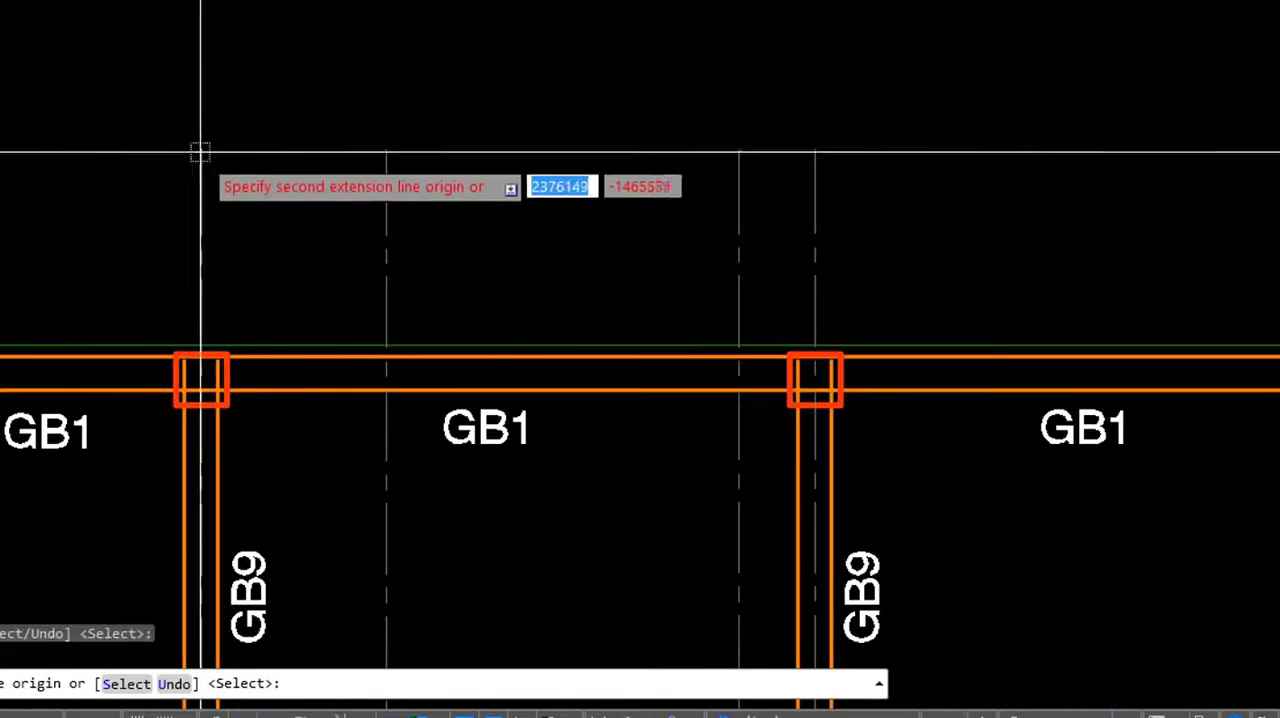
- Continue the baseline dimensions from the fifth grid line through to the rightmost one and end DIMBASELINE
scroll(249, 370, "down", 4)
scroll(250, 380, "down", 2)
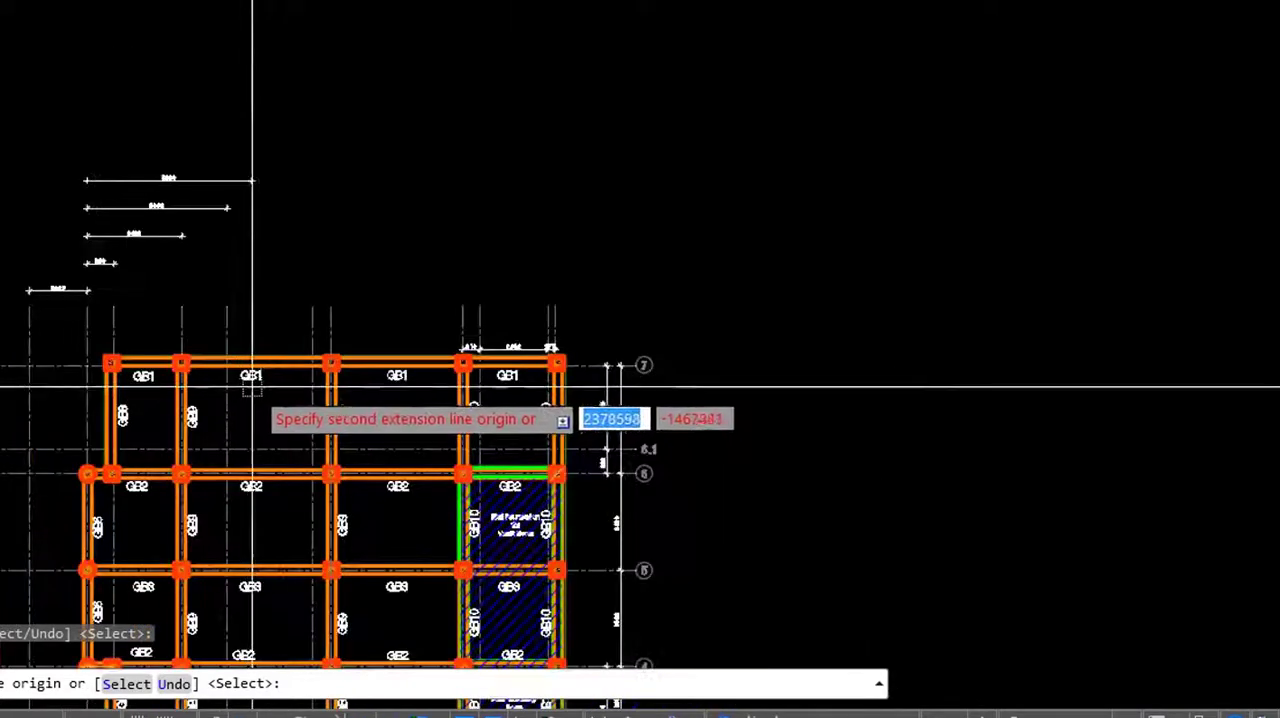
left_click(313, 316)
left_click(332, 316)
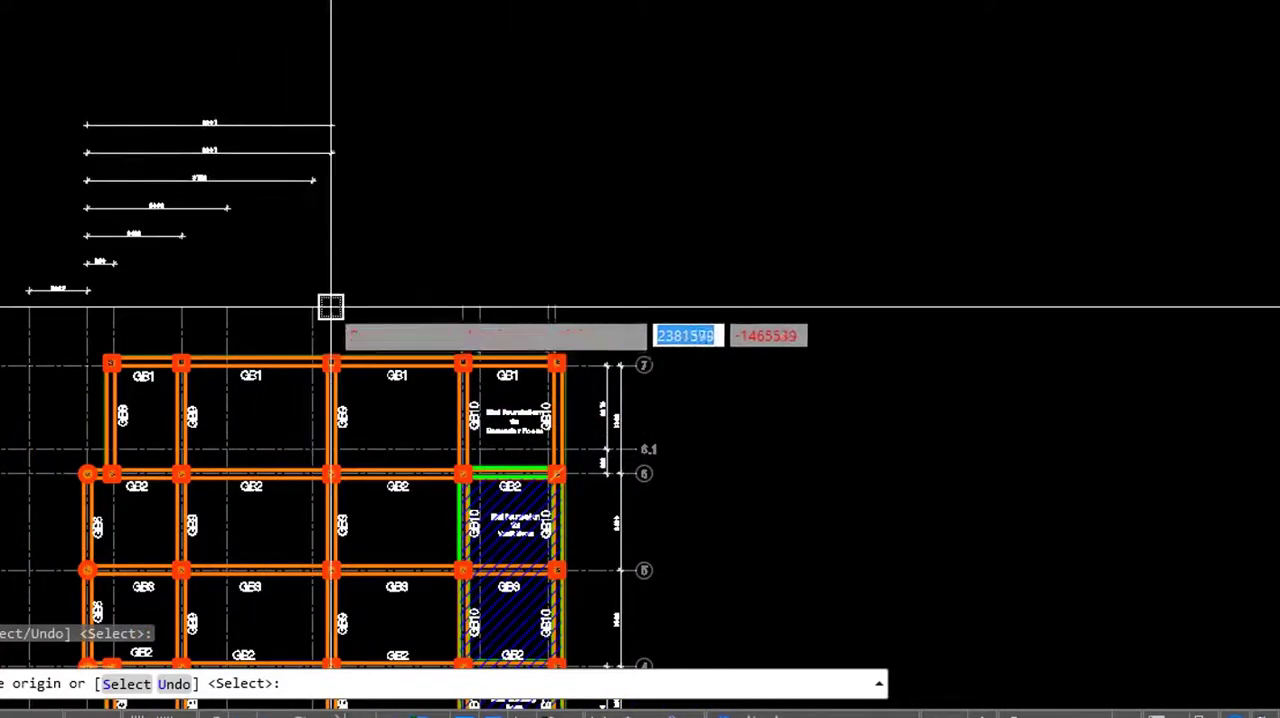
left_click(464, 322)
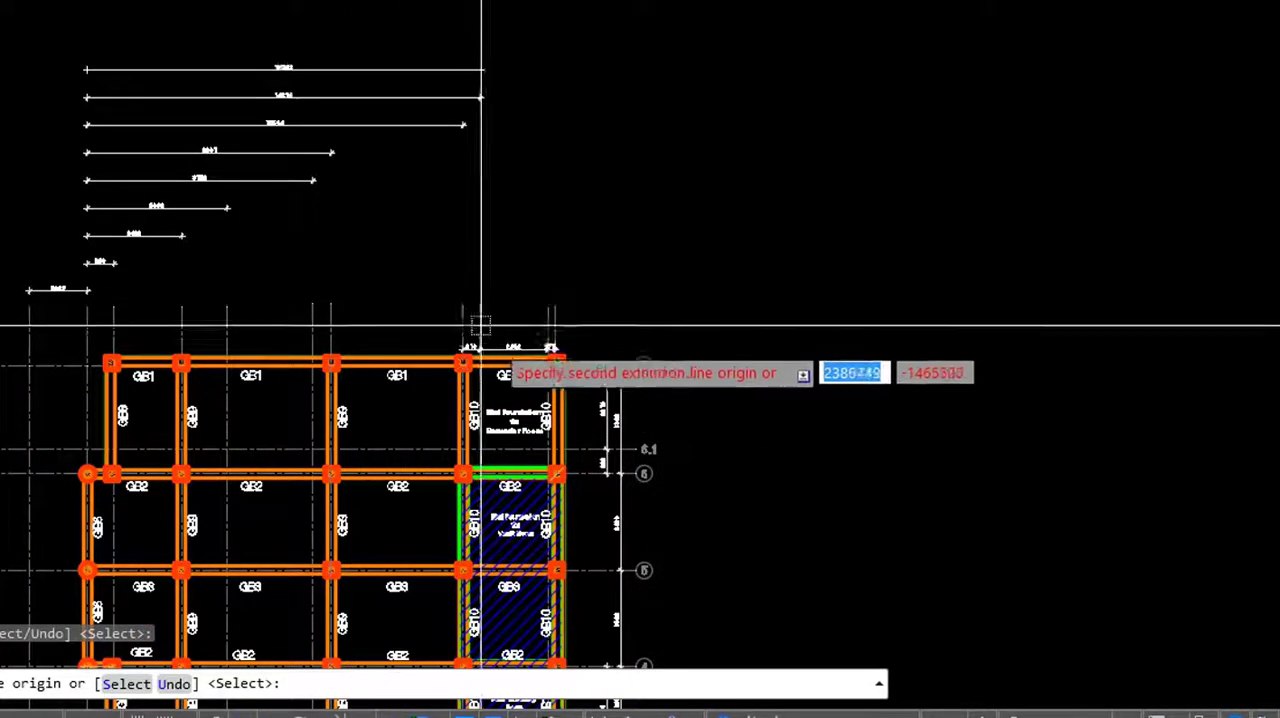
left_click(480, 322)
left_click(549, 322)
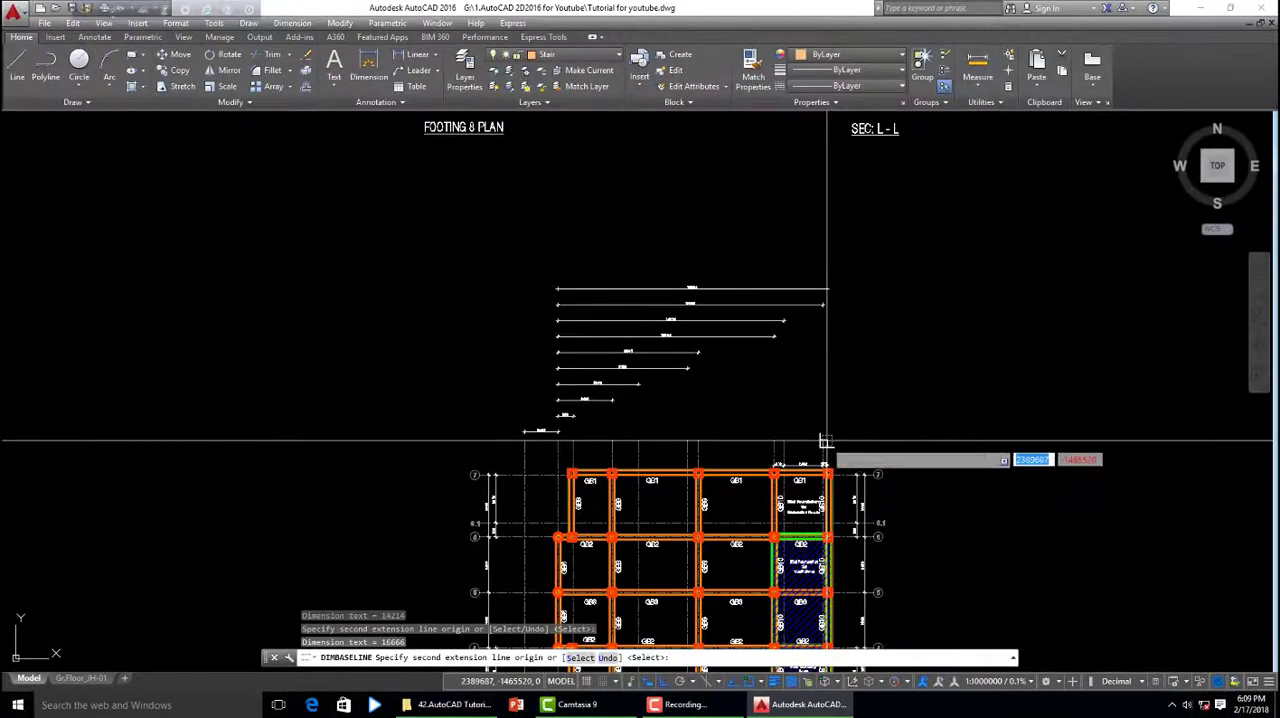
scroll(827, 441, "up", 2)
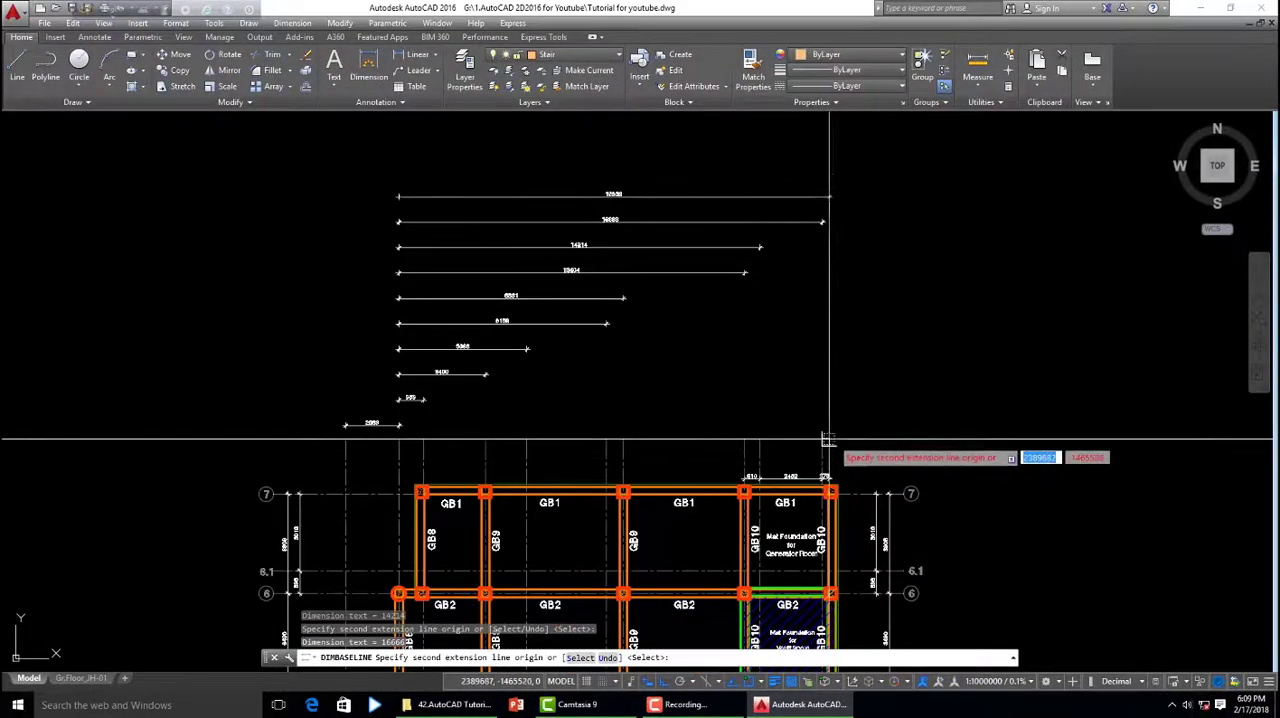
scroll(831, 440, "down", 5)
right_click(834, 440)
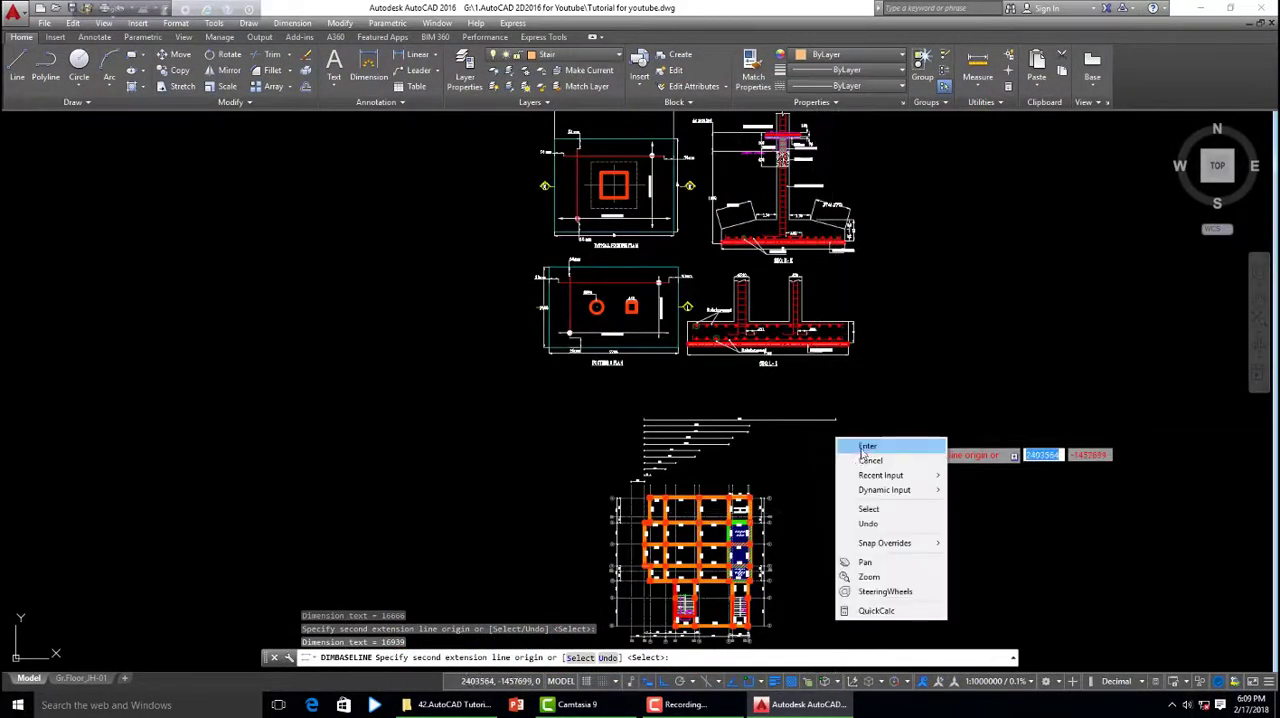
left_click(864, 447)
scroll(664, 468, "up", 4)
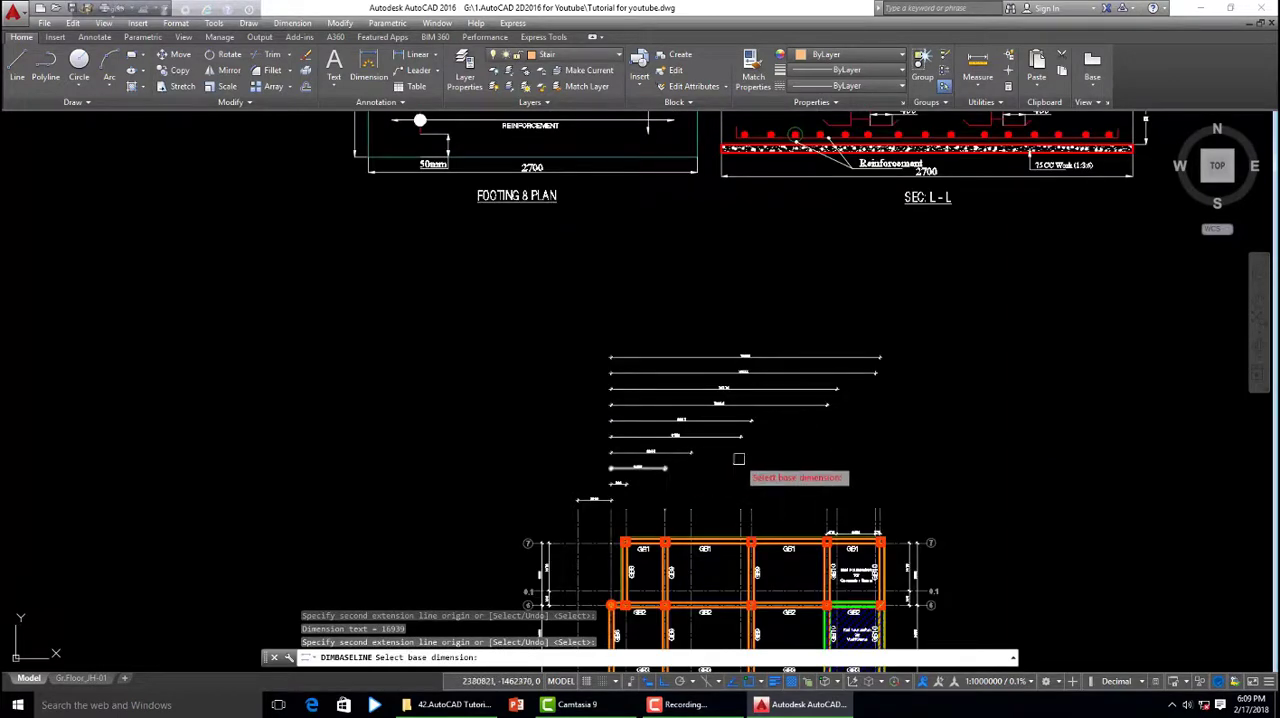
key("Return")
- Erase the whole baseline stack above the grade beam layout, including the 2089 base dimension
left_click(786, 522)
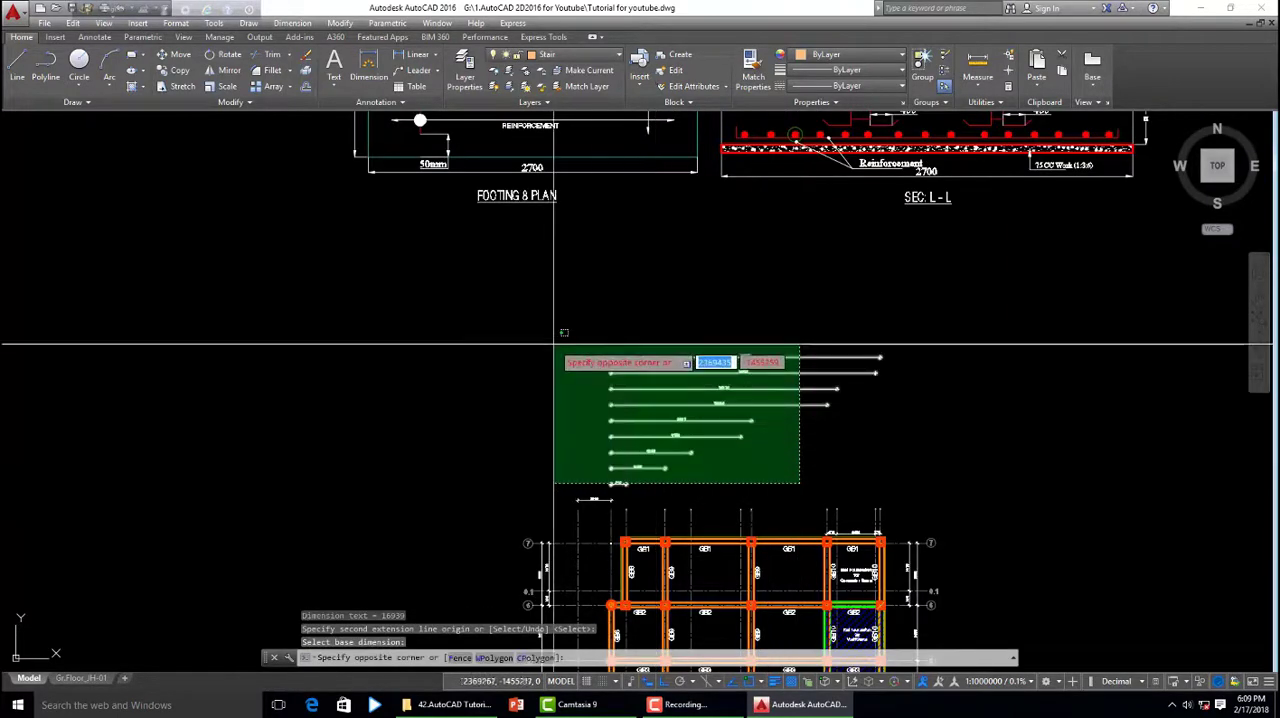
left_click(560, 343)
key("Delete")
scroll(605, 375, "down", 3)
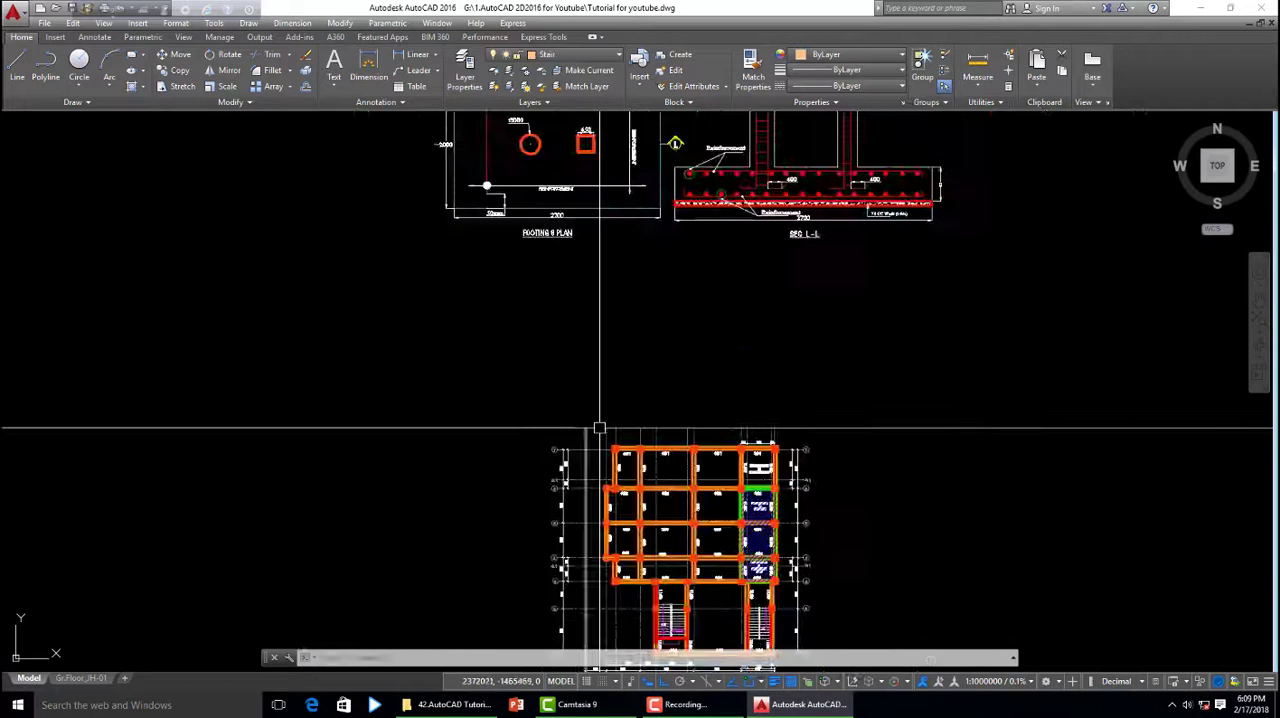
- Add a Linear dimension between the tops of the first and second grid lines, placed above the grade beam layout
left_click(400, 61)
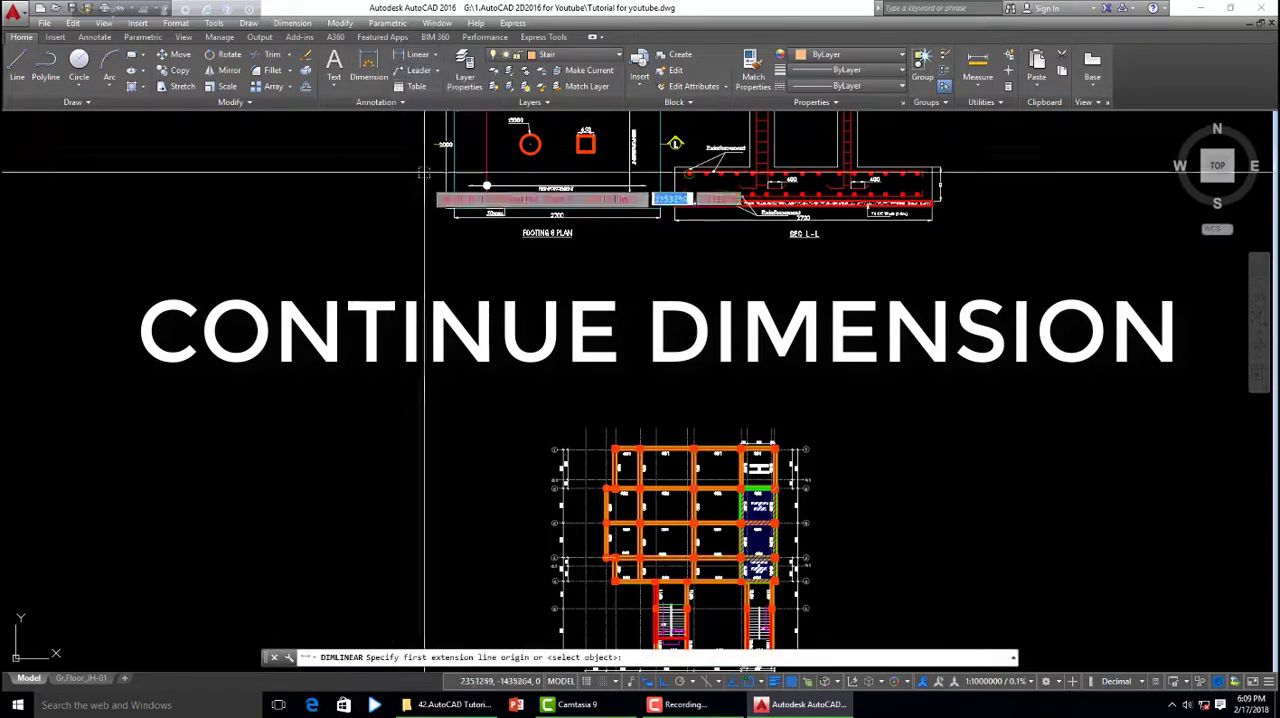
scroll(543, 457, "up", 2)
scroll(545, 455, "down", 2)
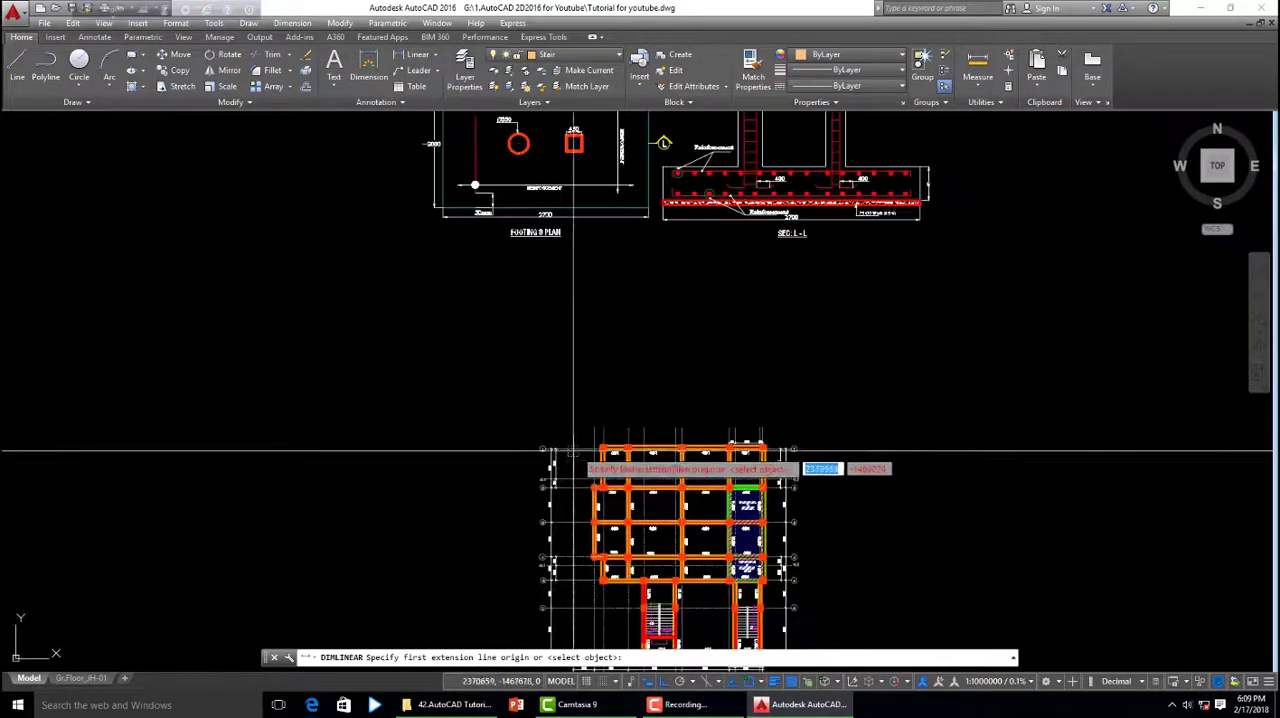
scroll(571, 434, "up", 4)
left_click(554, 425)
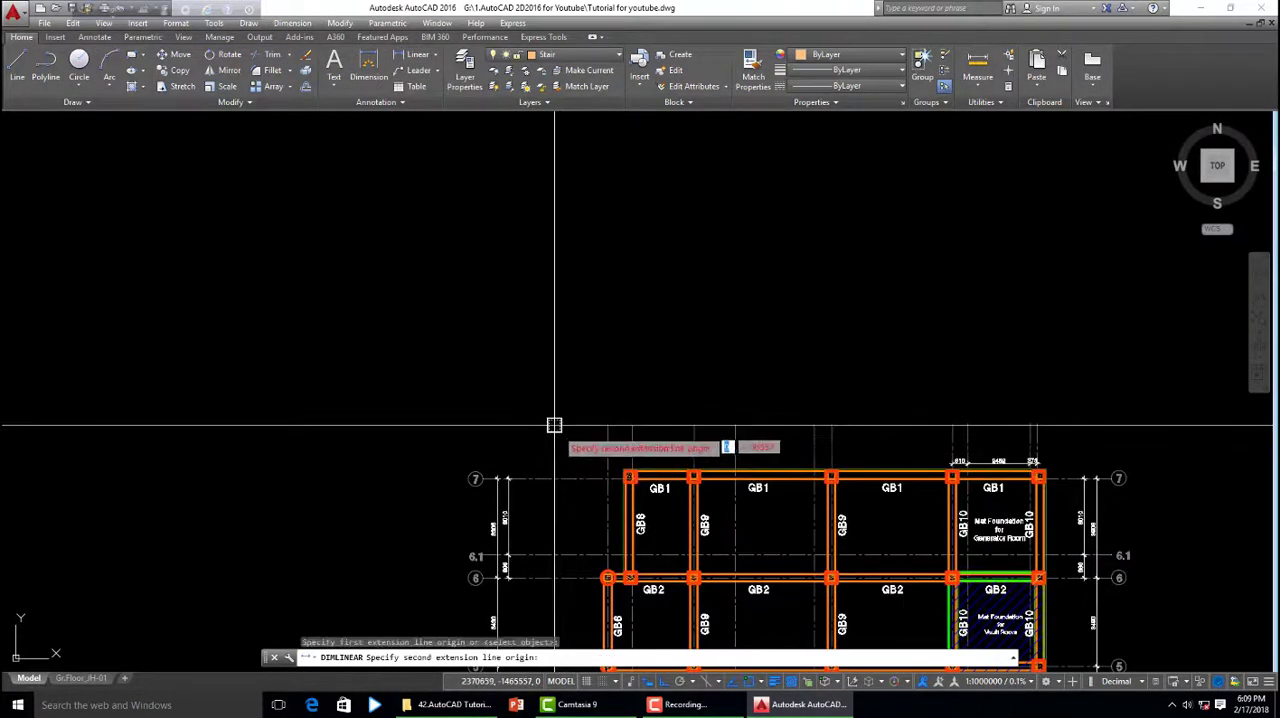
left_click(608, 425)
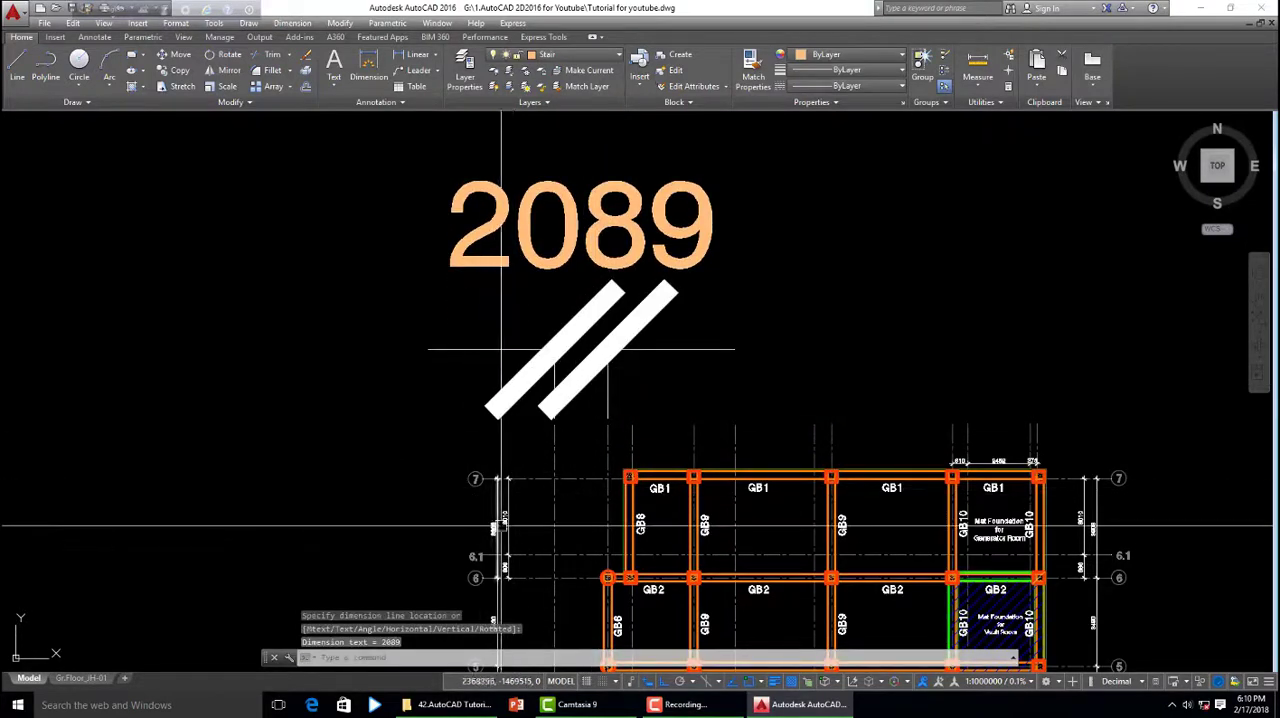
- Use MATCHPROP to copy the style of the existing 3010 dimension between axes 6.1 and 7 to the new linear dimension
type("a")
key("Return")
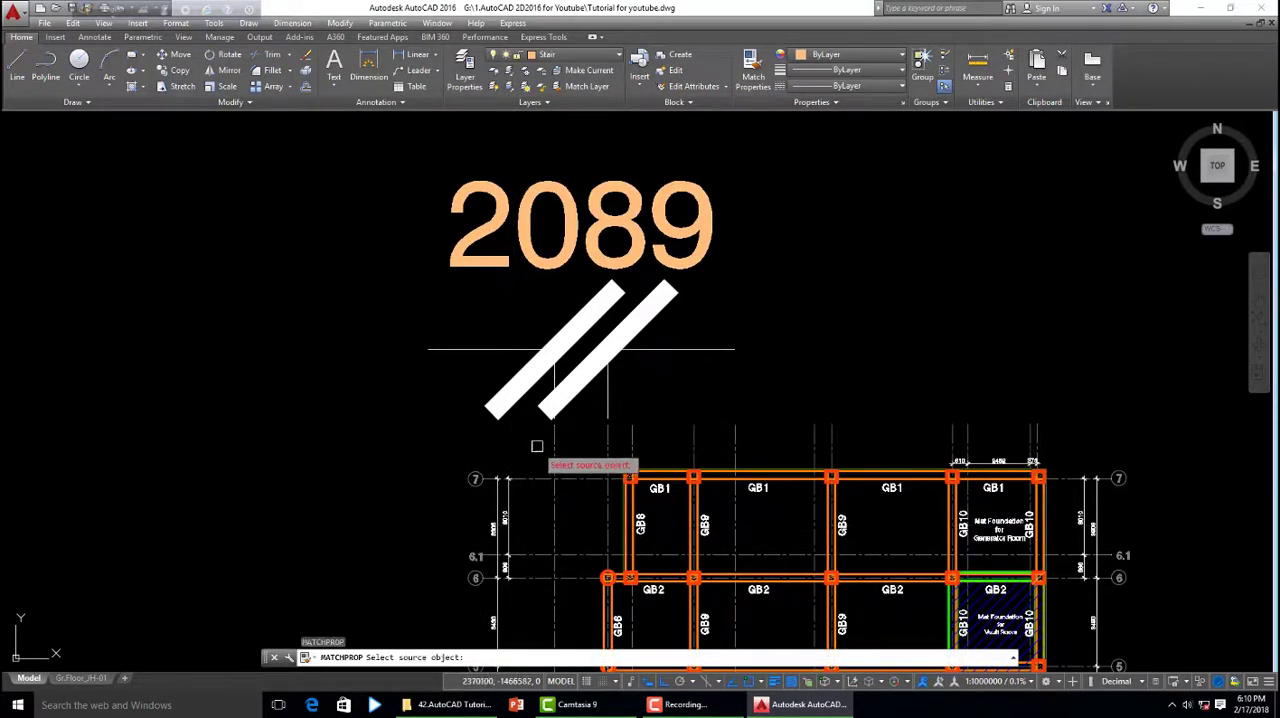
left_click(583, 352)
scroll(548, 487, "down", 3)
scroll(520, 505, "up", 4)
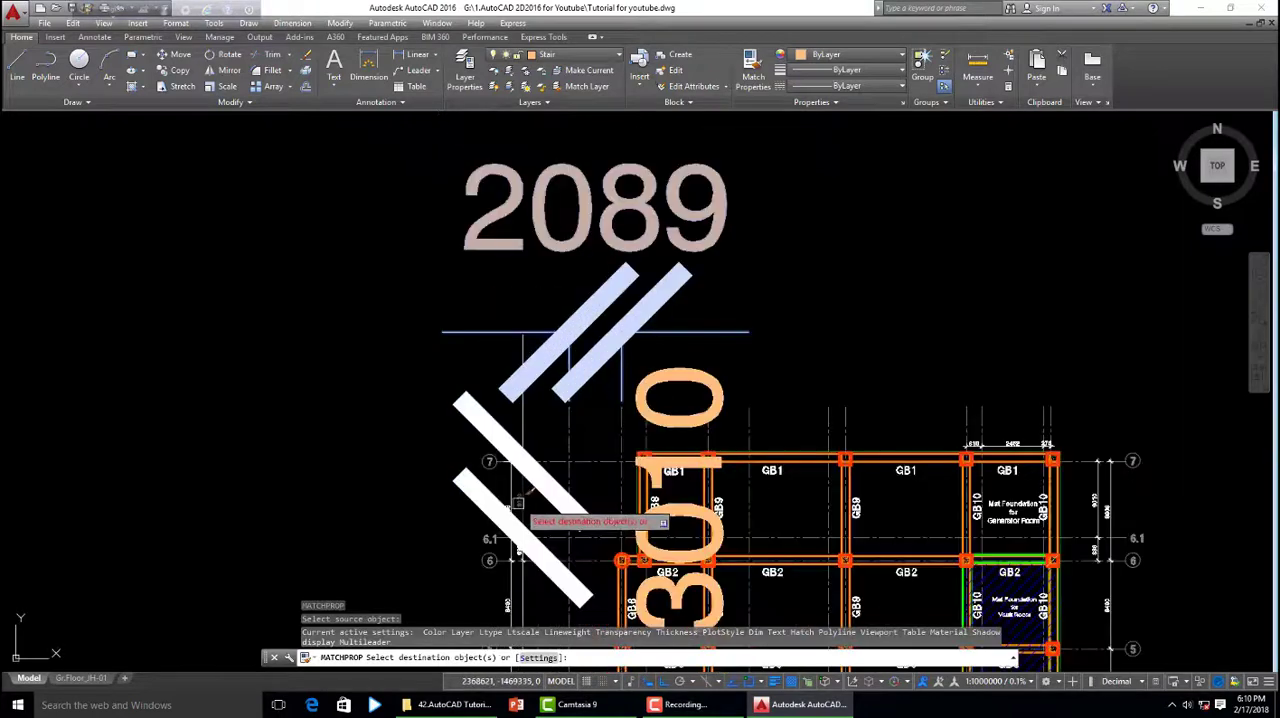
left_click(571, 373)
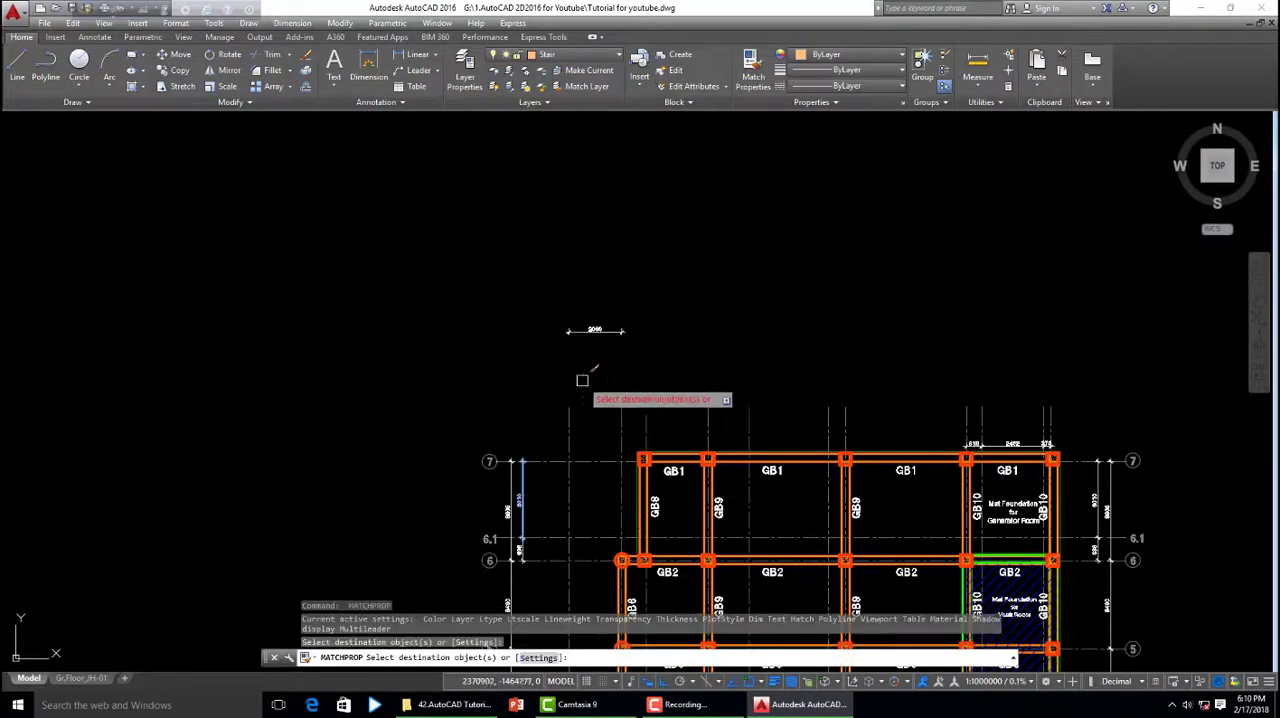
scroll(616, 414, "down", 2)
key("Escape")
- Stretch the new dimension's line down so it sits just above the grid line ends, and deselect it
scroll(622, 378, "up", 4)
left_click(573, 350)
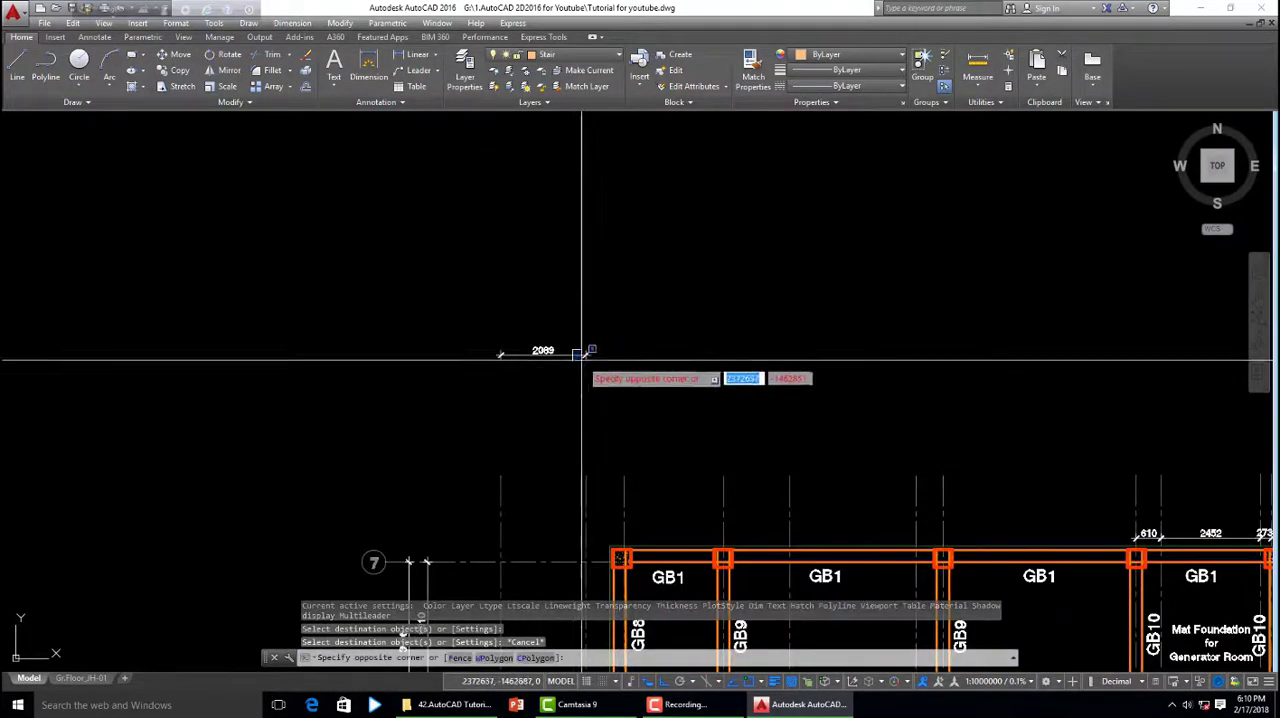
left_click(571, 366)
left_click(585, 354)
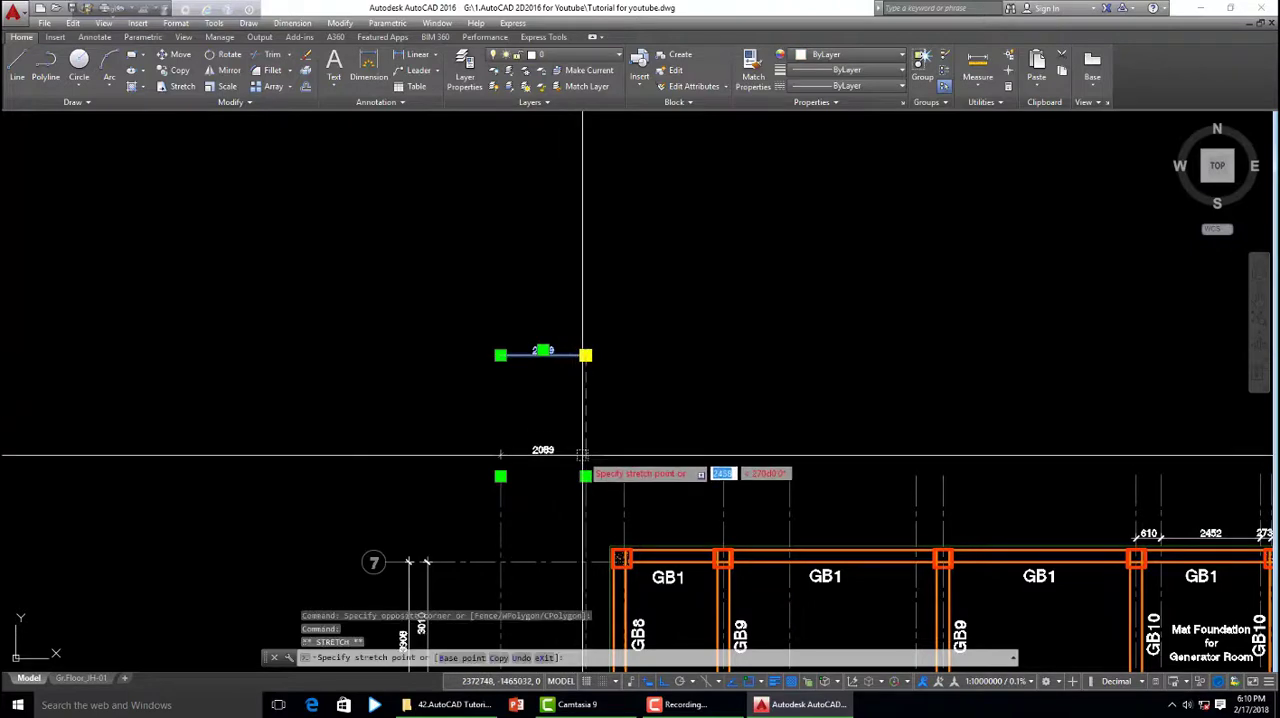
left_click(586, 456)
key("Escape")
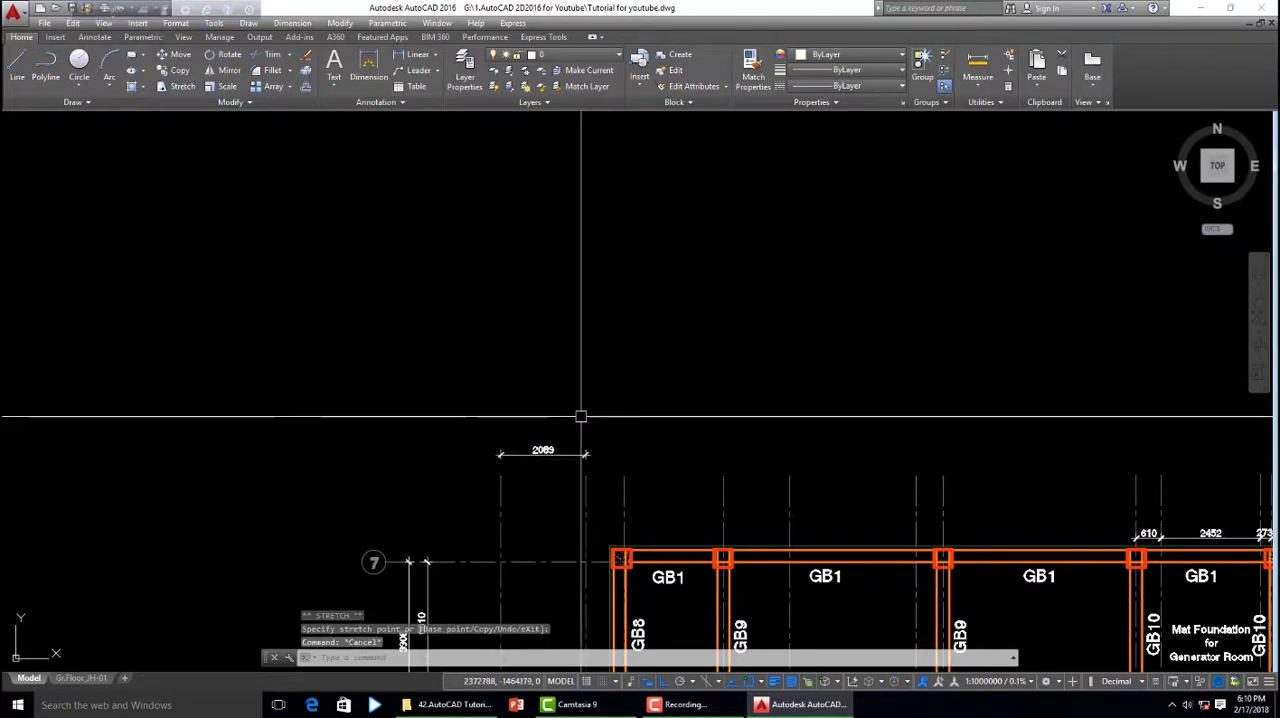
- Start a Continue dimension from the 2089 dimension and carry it to the top of the third grid line
left_click(292, 23)
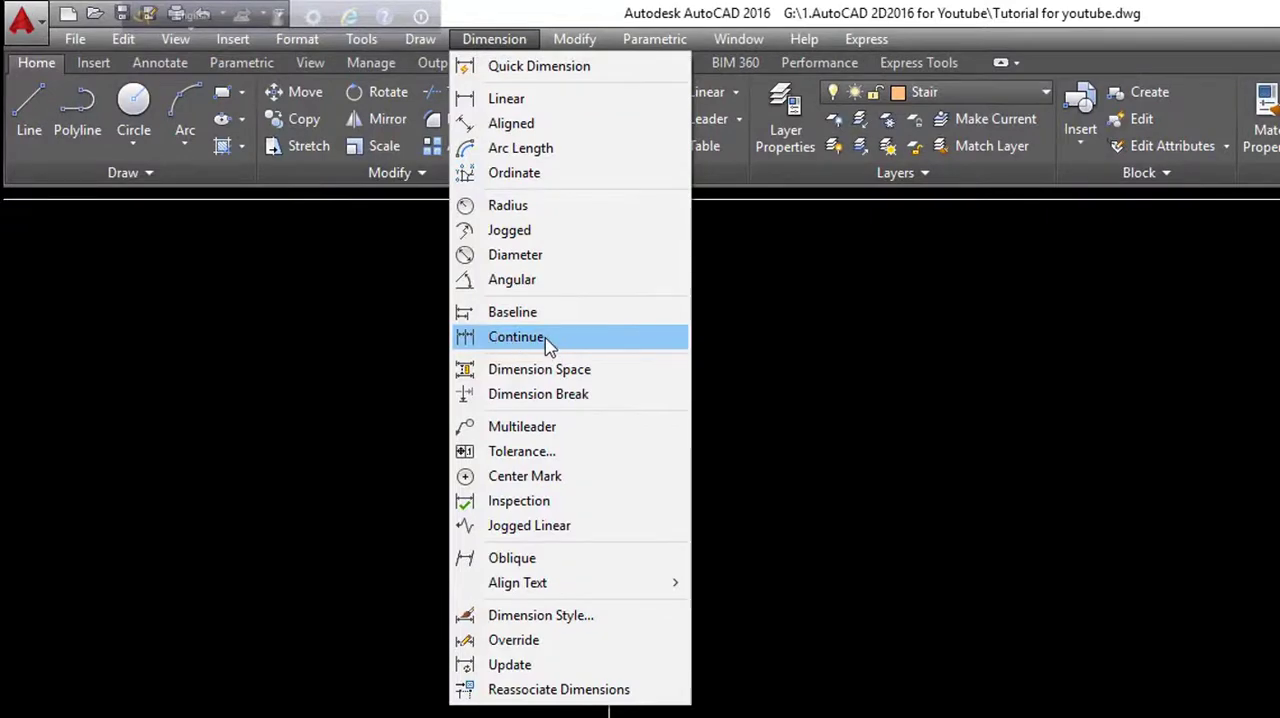
left_click(516, 337)
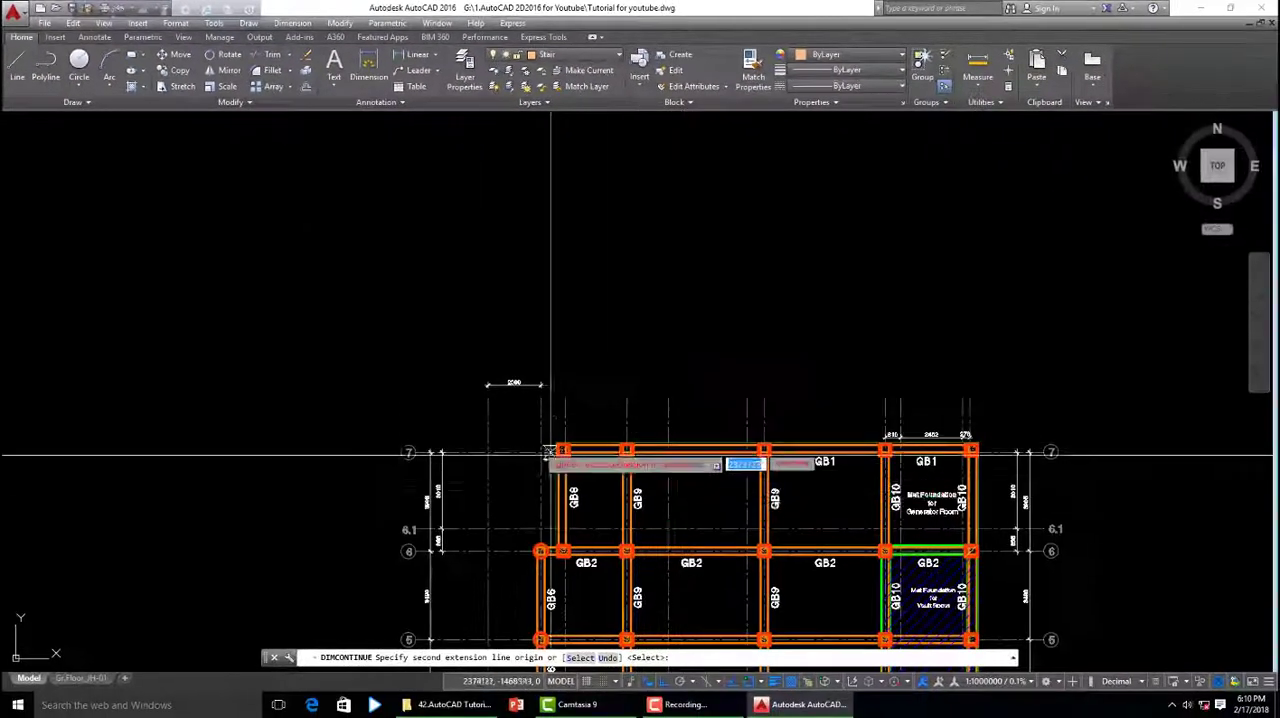
scroll(609, 407, "up", 2)
scroll(609, 407, "up", 2)
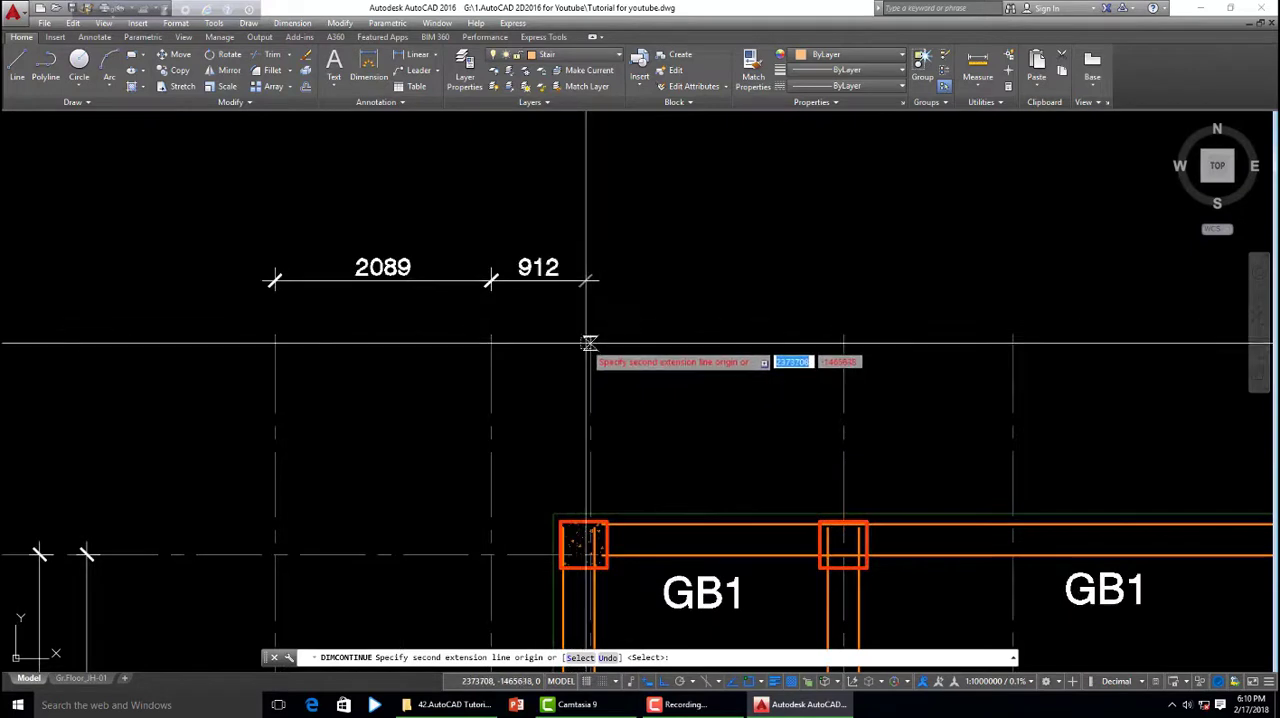
middle_click_drag(523, 348, 487, 340)
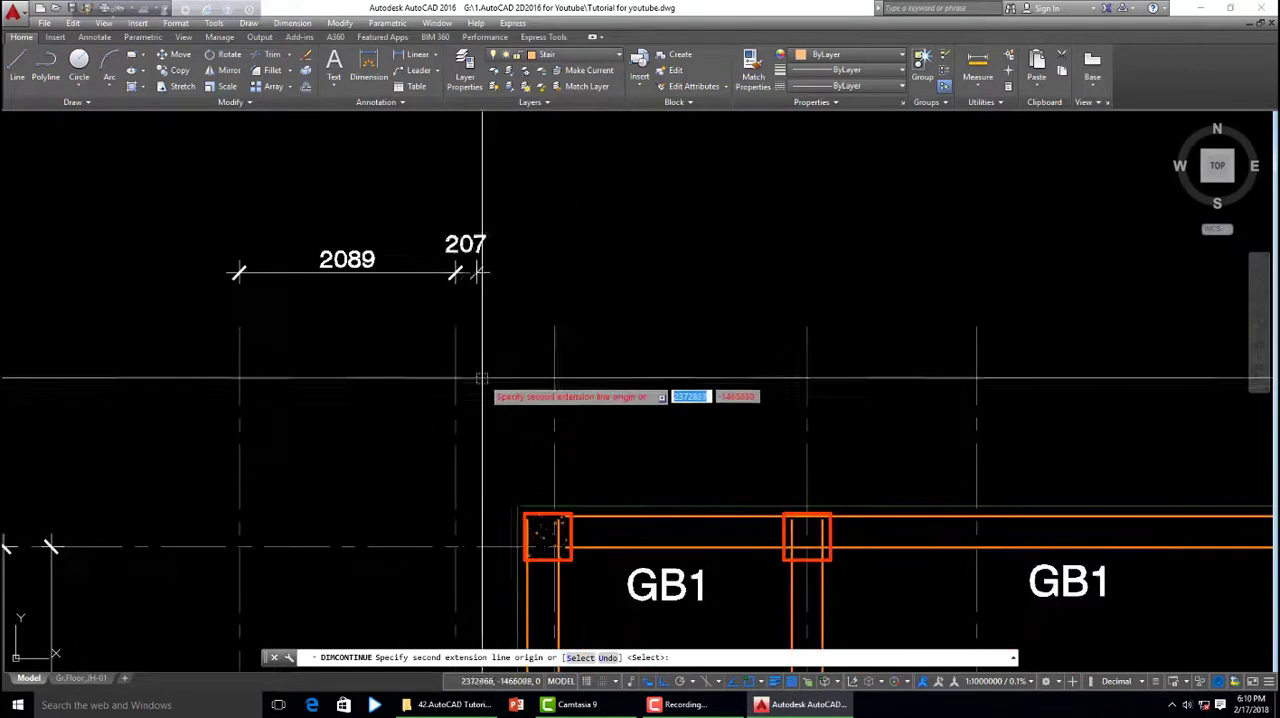
left_click(554, 327)
- Extend the continued dimension chain to the fourth, fifth and sixth grid lines
scroll(480, 374, "down", 3)
scroll(480, 343, "up", 3)
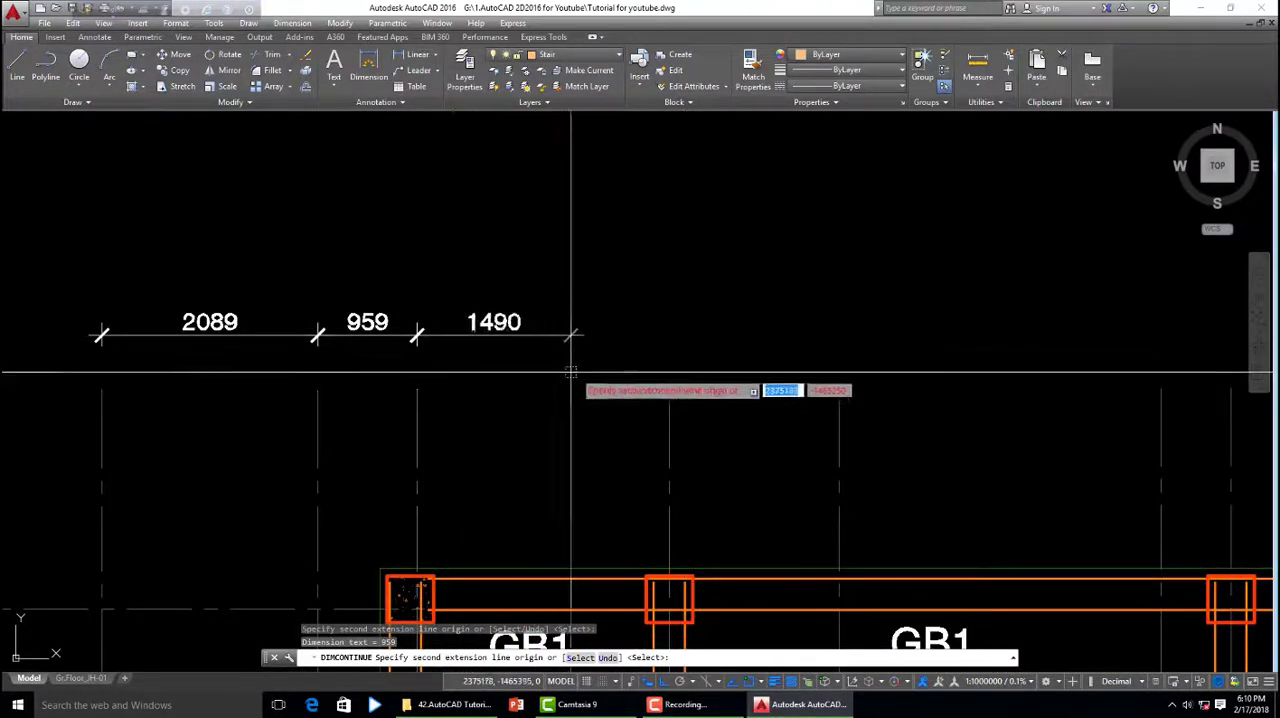
left_click(667, 383)
scroll(565, 418, "down", 2)
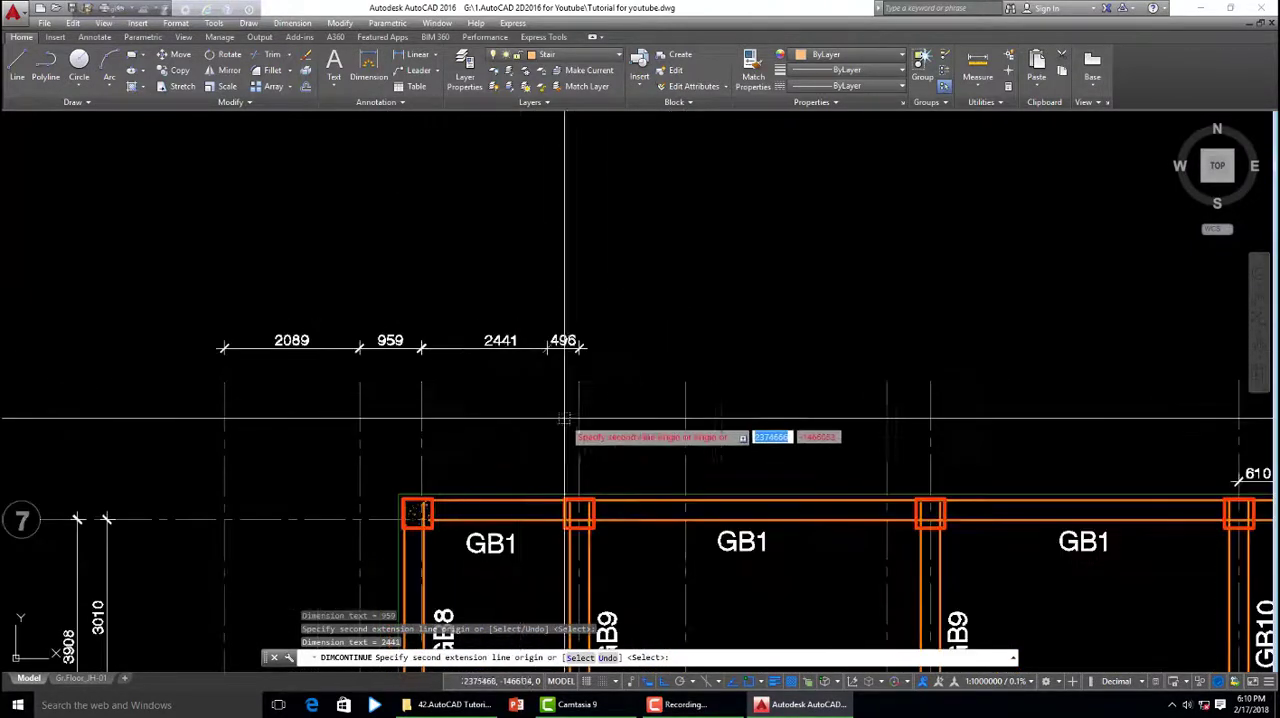
left_click(685, 381)
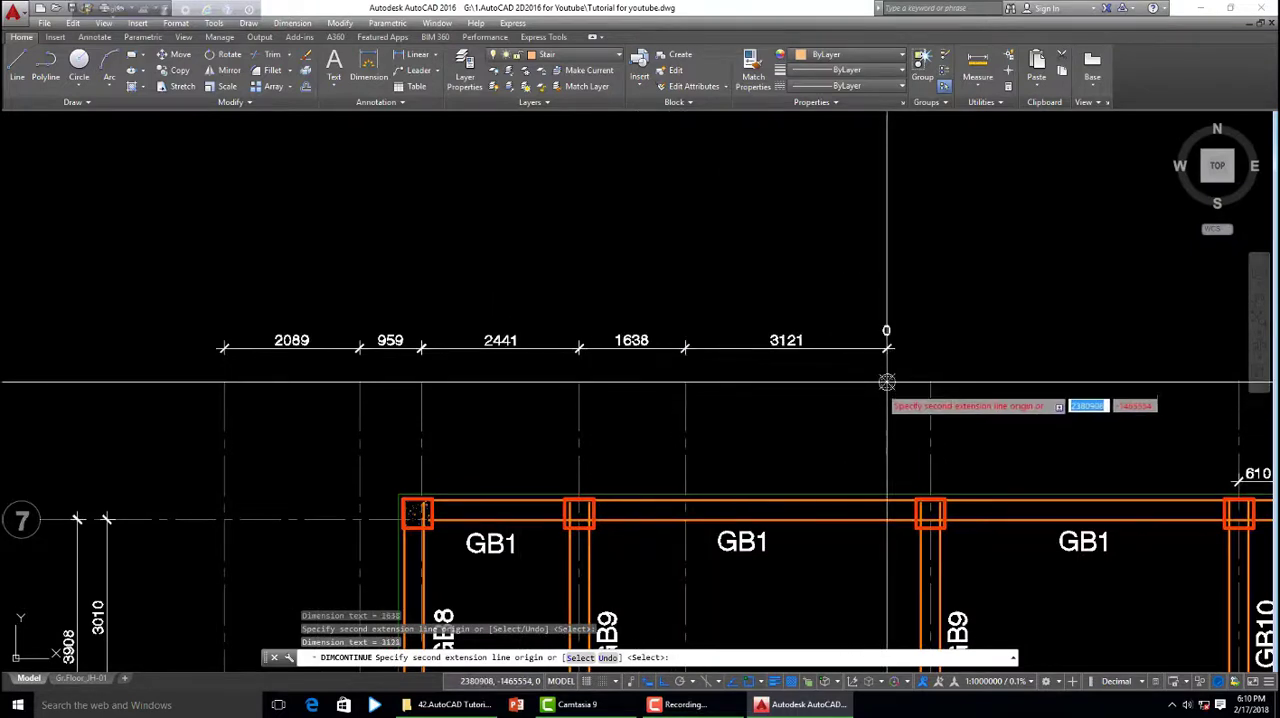
- Carry the dimension chain on from the seventh to the rightmost grid line, check the chain and end the command
scroll(794, 392, "down", 2)
scroll(884, 415, "up", 2)
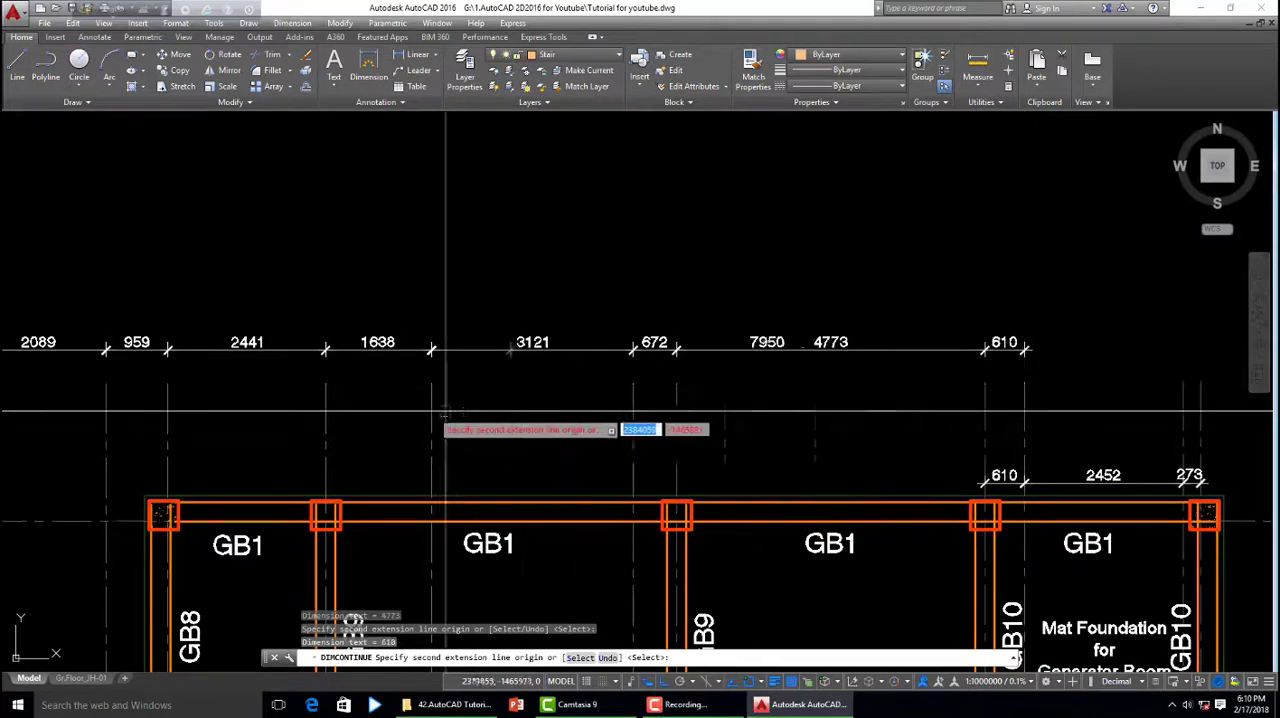
scroll(446, 410, "down", 2)
scroll(947, 403, "up", 3)
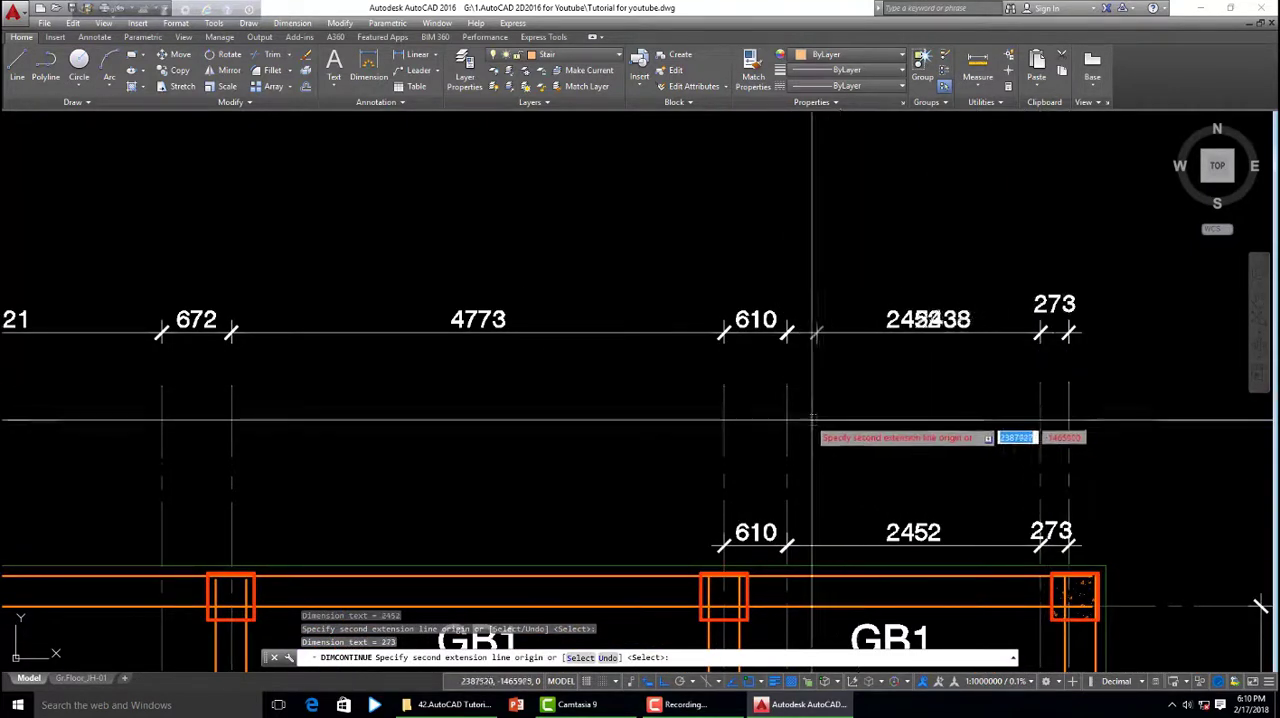
scroll(812, 420, "down", 3)
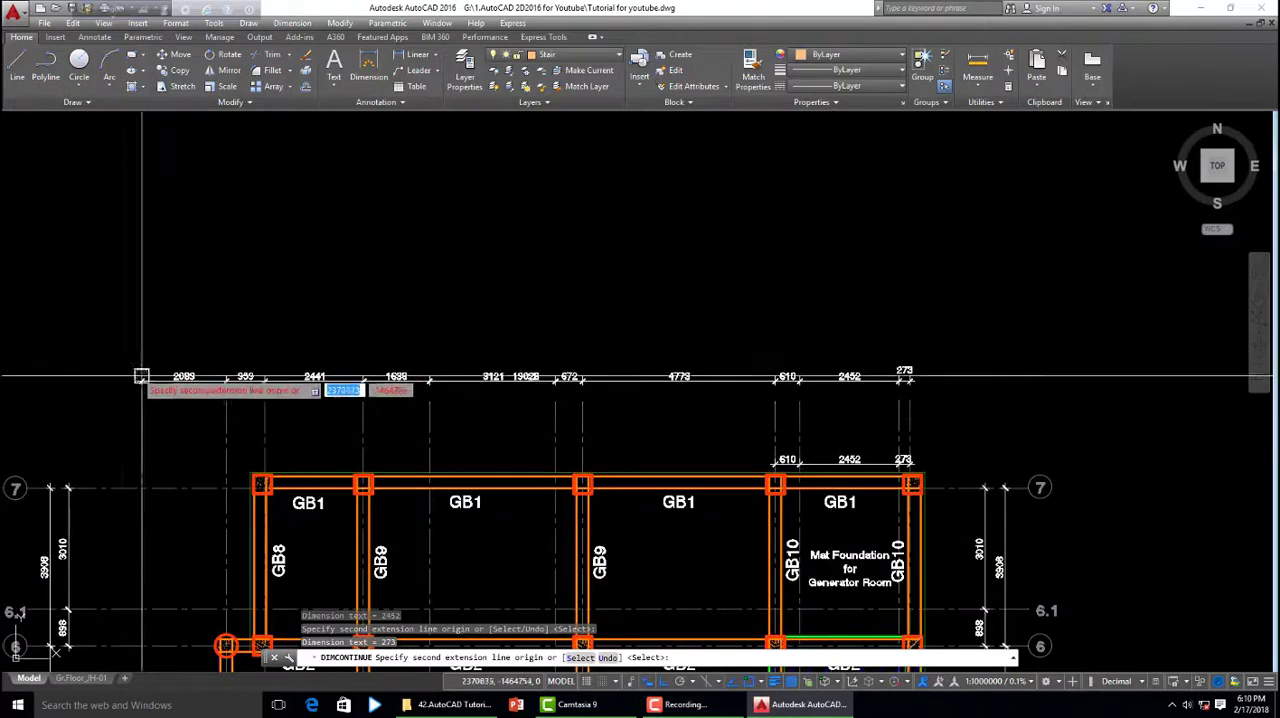
scroll(232, 372, "up", 4)
scroll(215, 350, "up", 2)
scroll(170, 343, "down", 2)
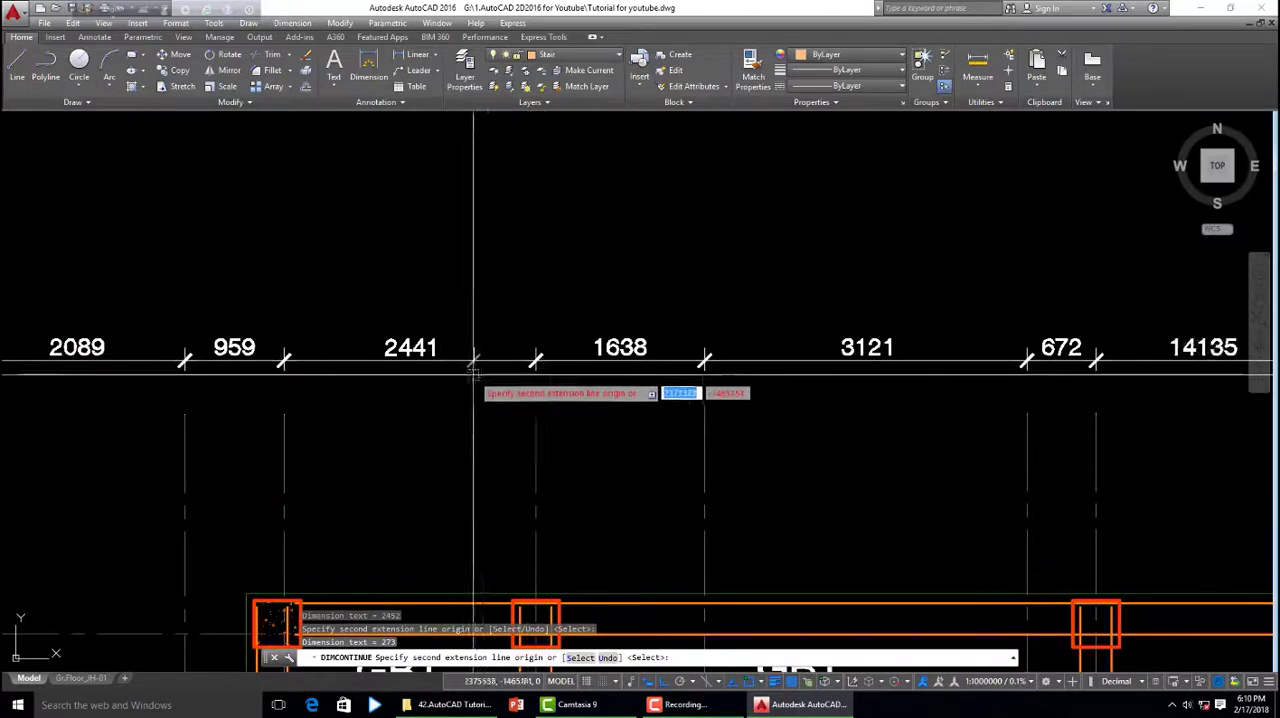
scroll(471, 387, "down", 4)
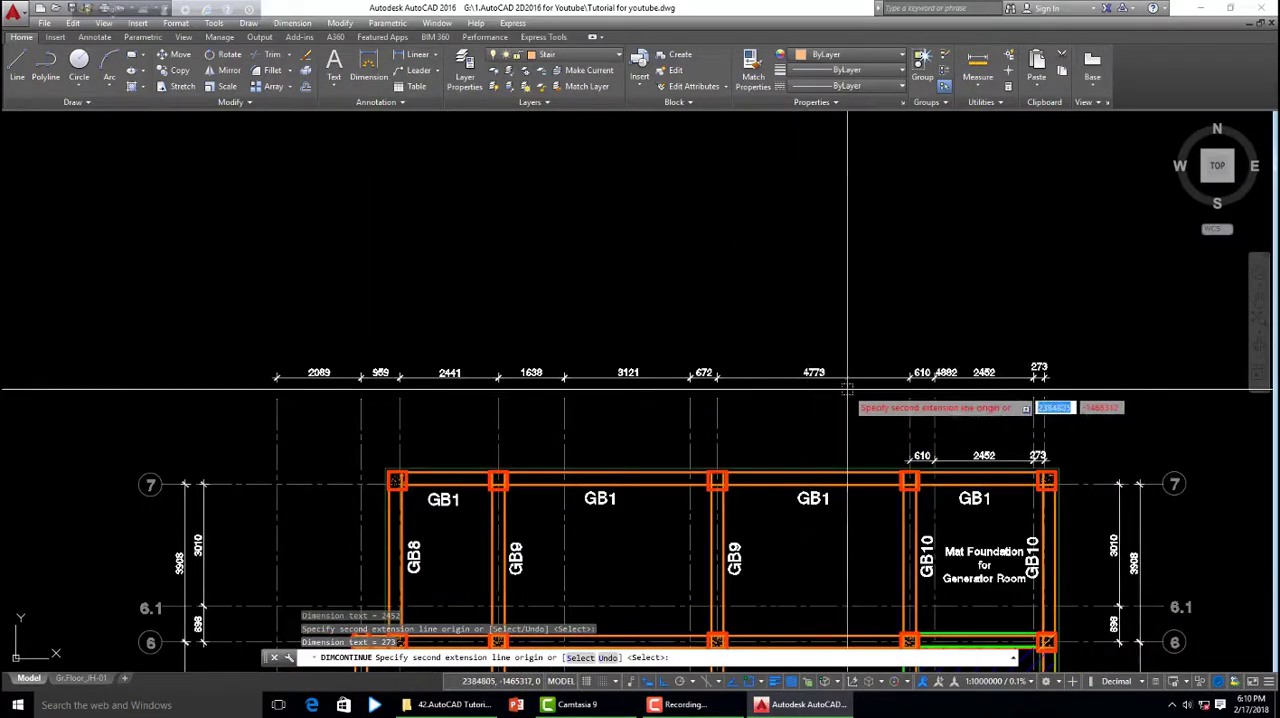
key("Escape")
- Erase every continued dimension in the upper chain, keeping only the 2089 dimension
left_click(975, 382)
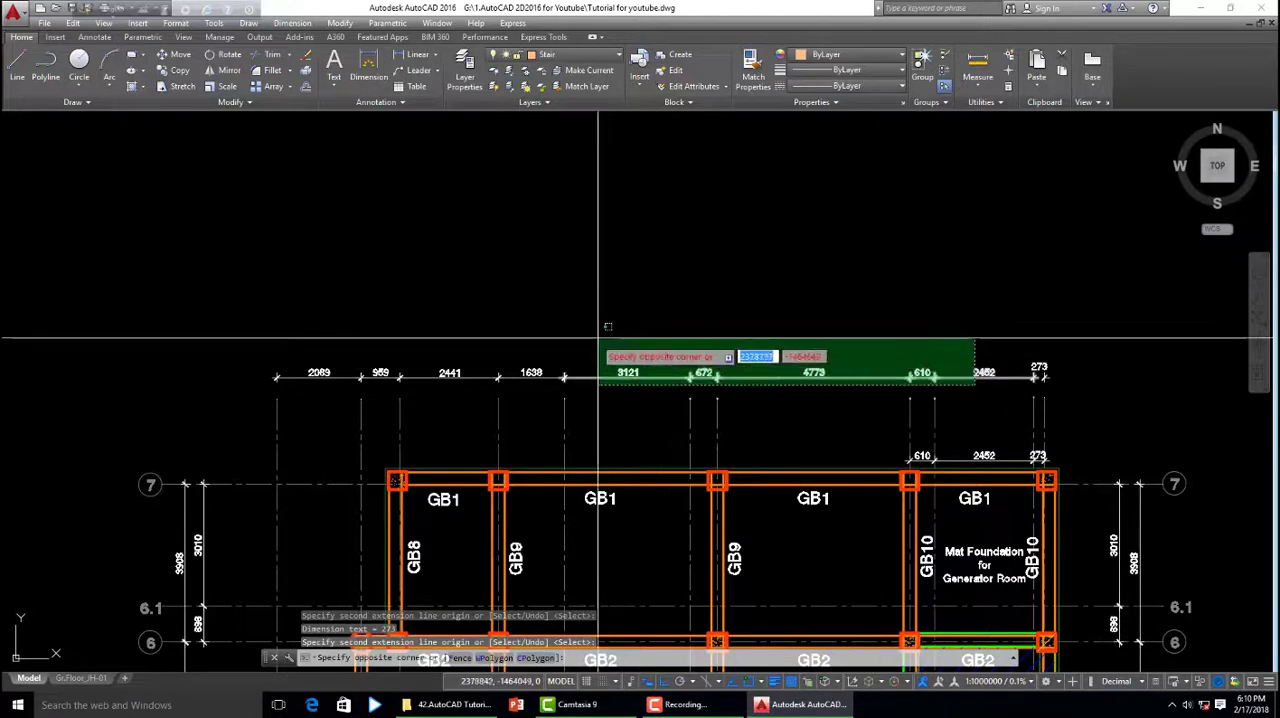
left_click(391, 343)
key("Delete")
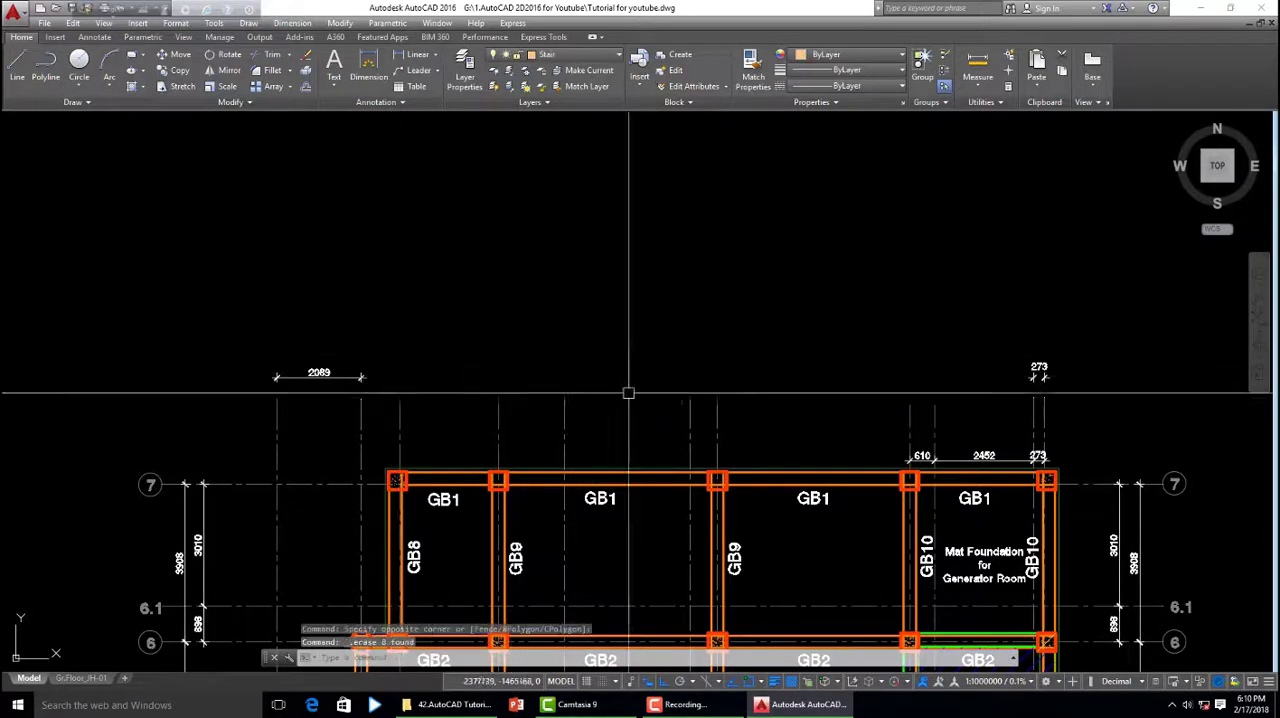
left_click(1040, 372)
key("Delete")
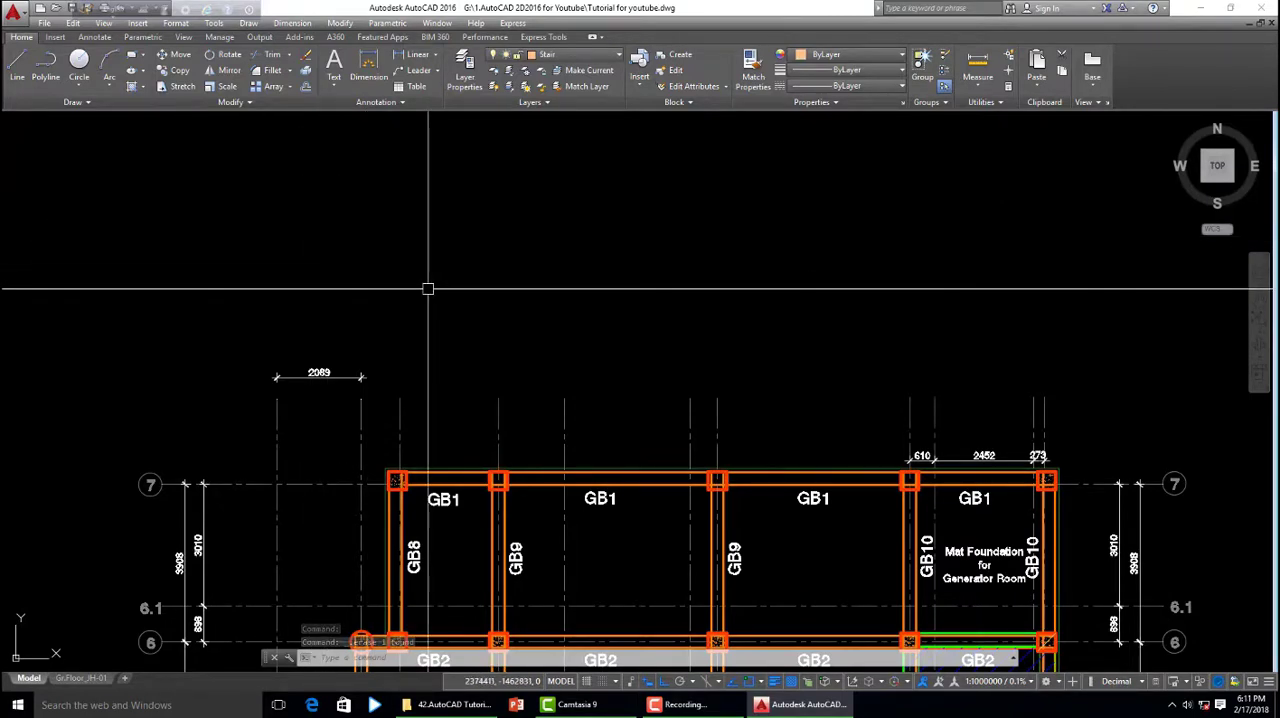
- Run DIMCONT on the 2089 dimension and continue it to the top of the third grid line
type("d")
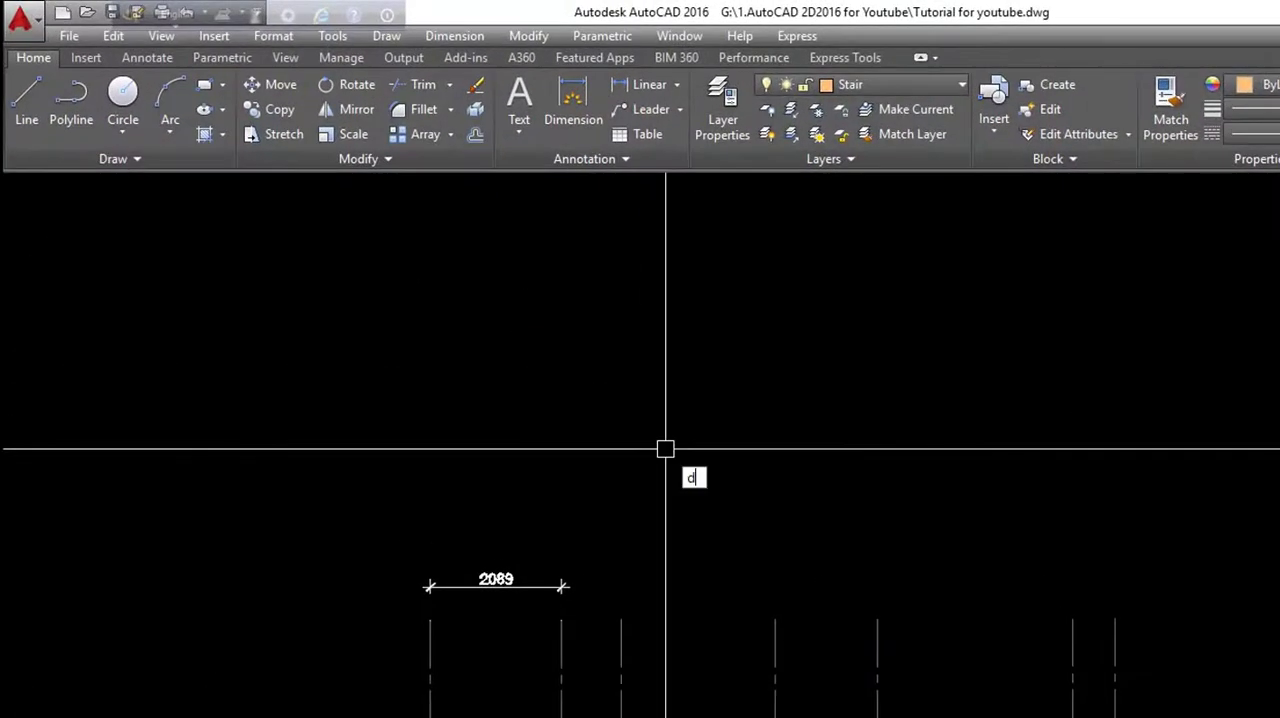
type("i")
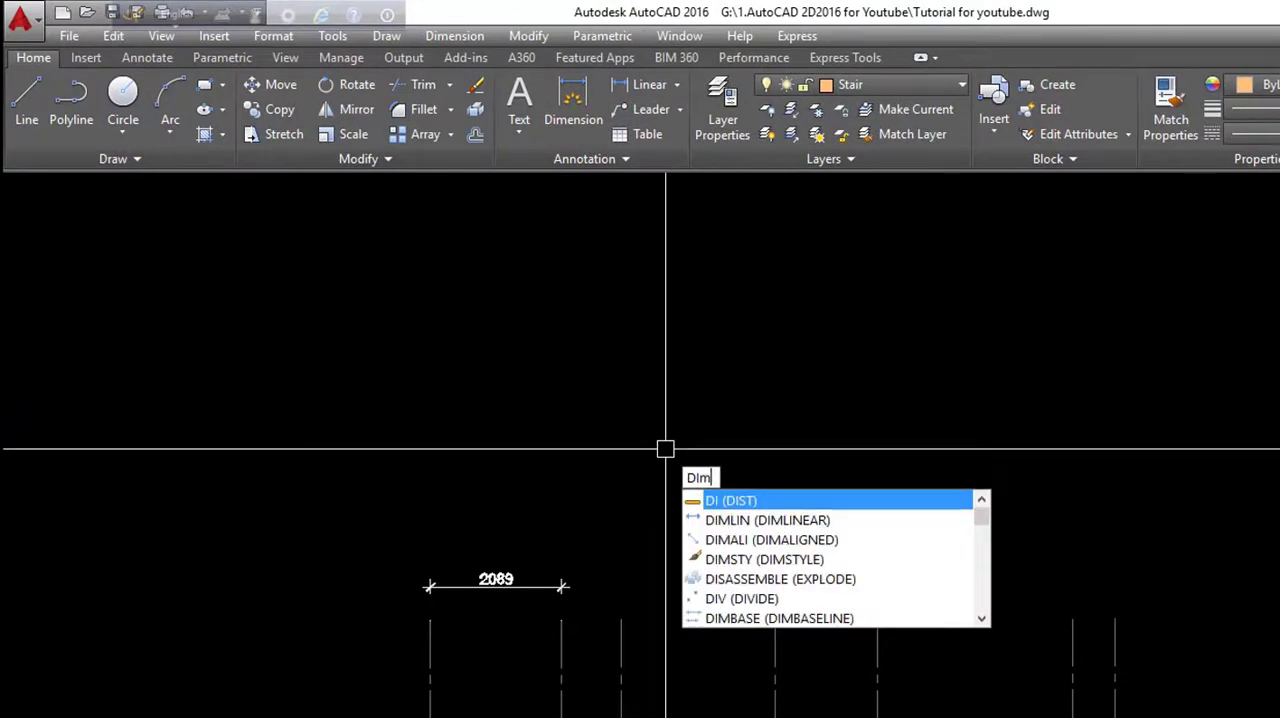
type("m")
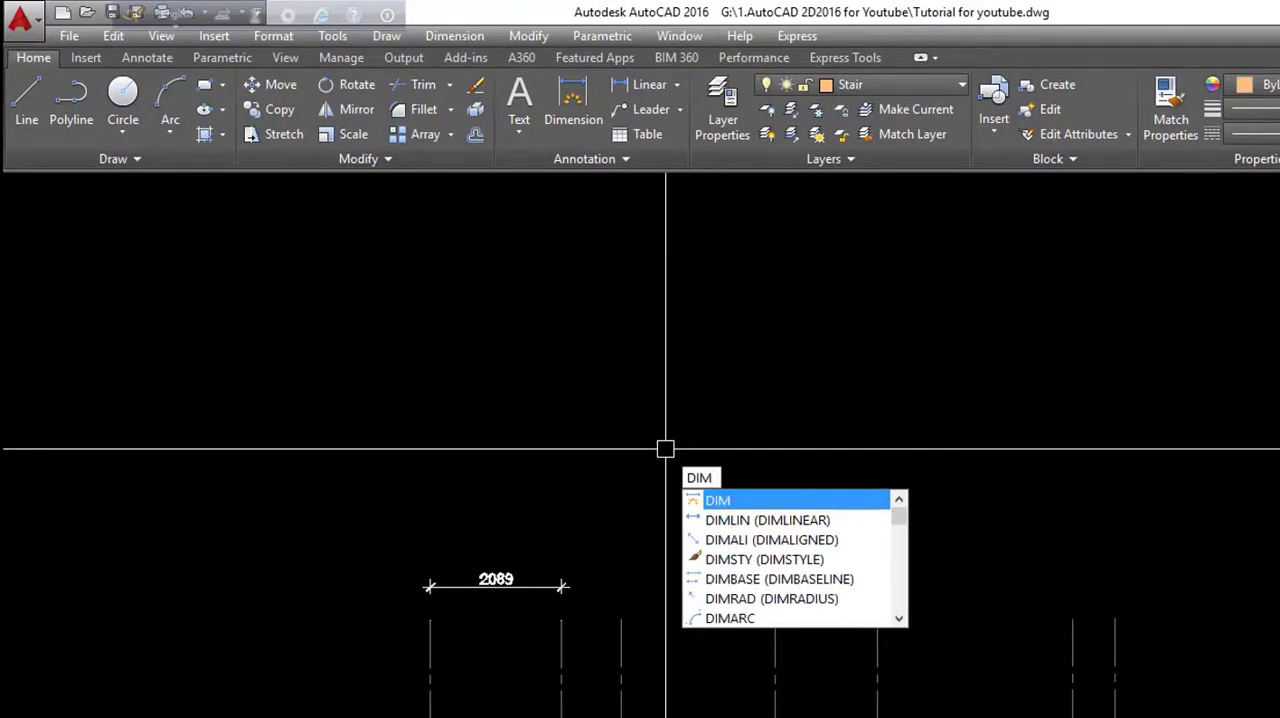
type("c")
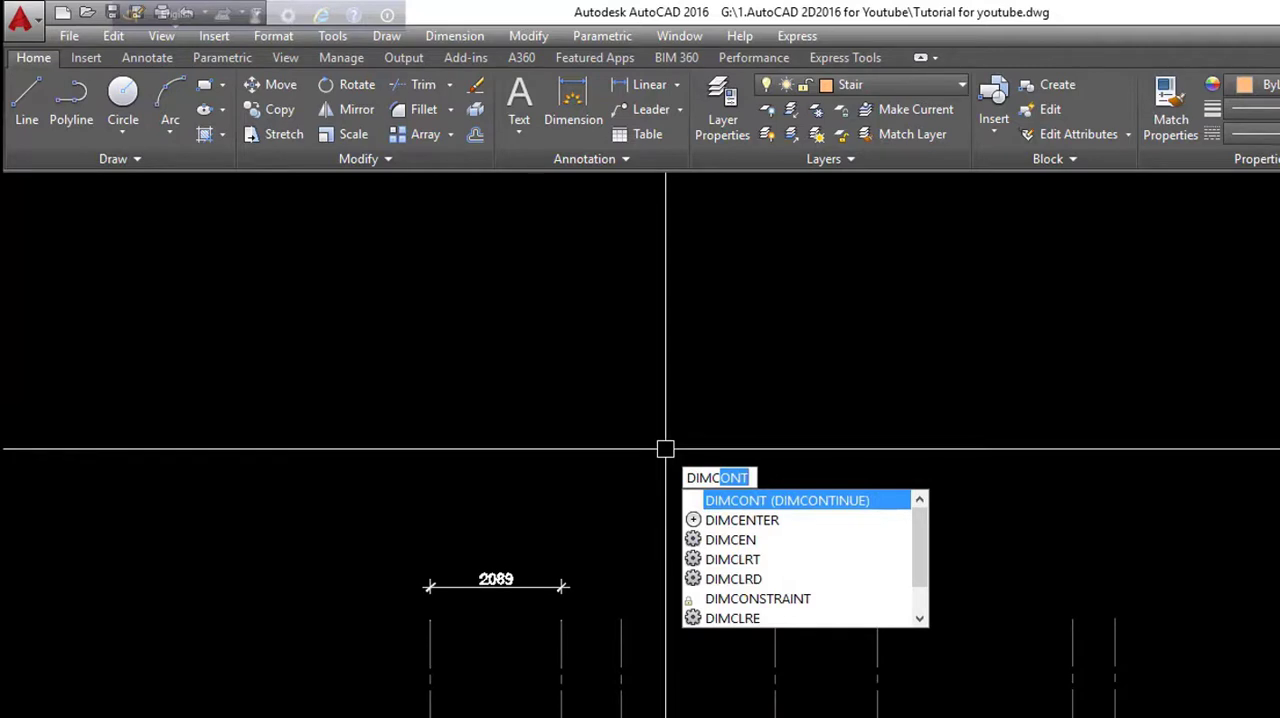
type("o")
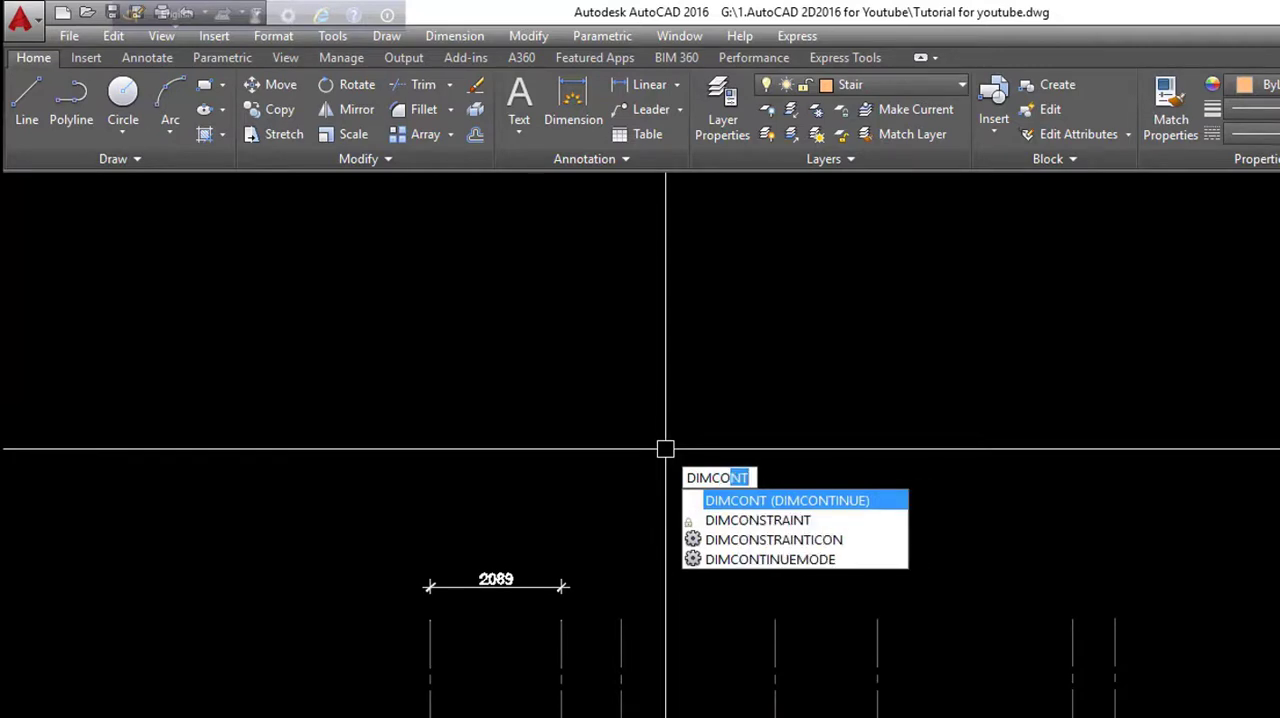
type("nt")
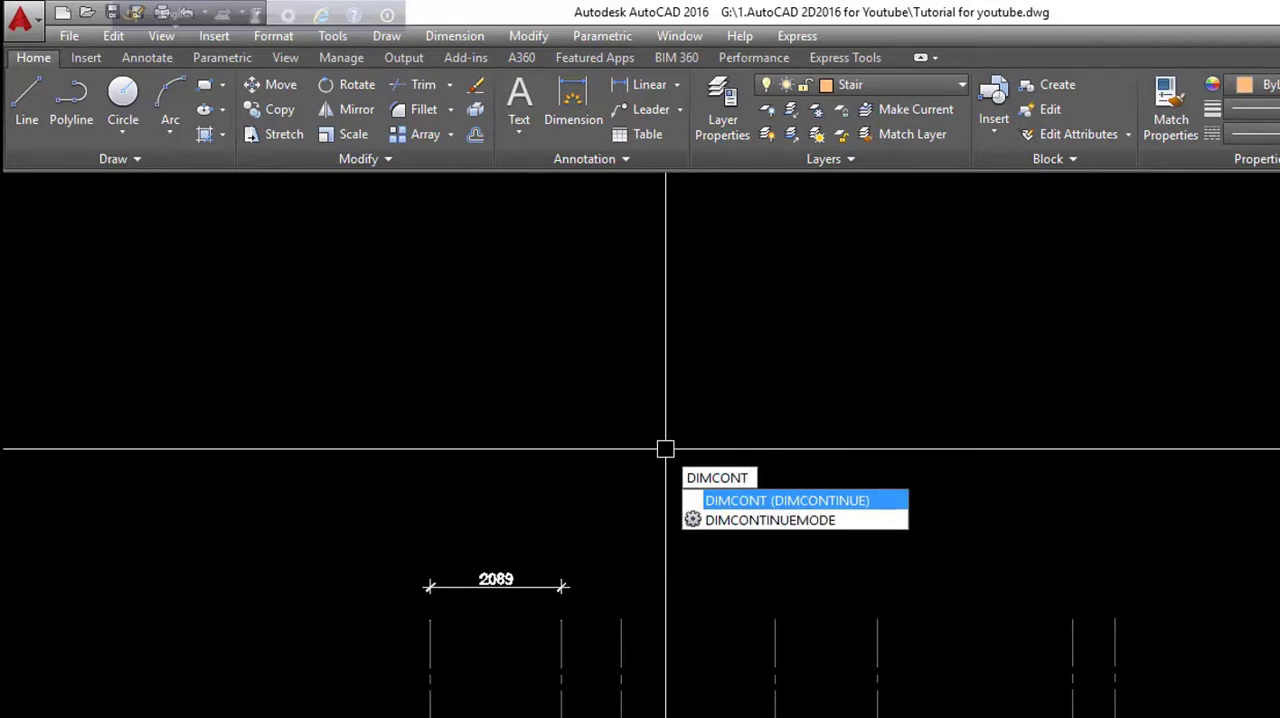
key("Return")
scroll(575, 590, "up", 3)
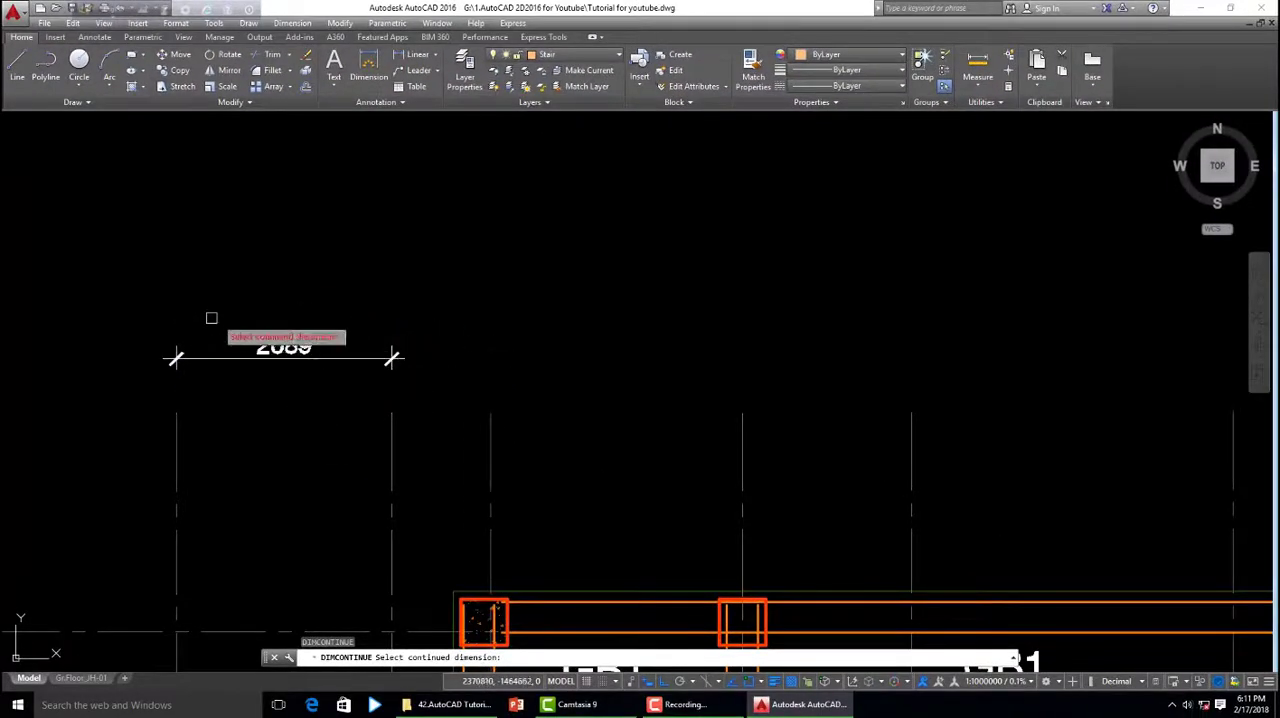
scroll(601, 323, "down", 2)
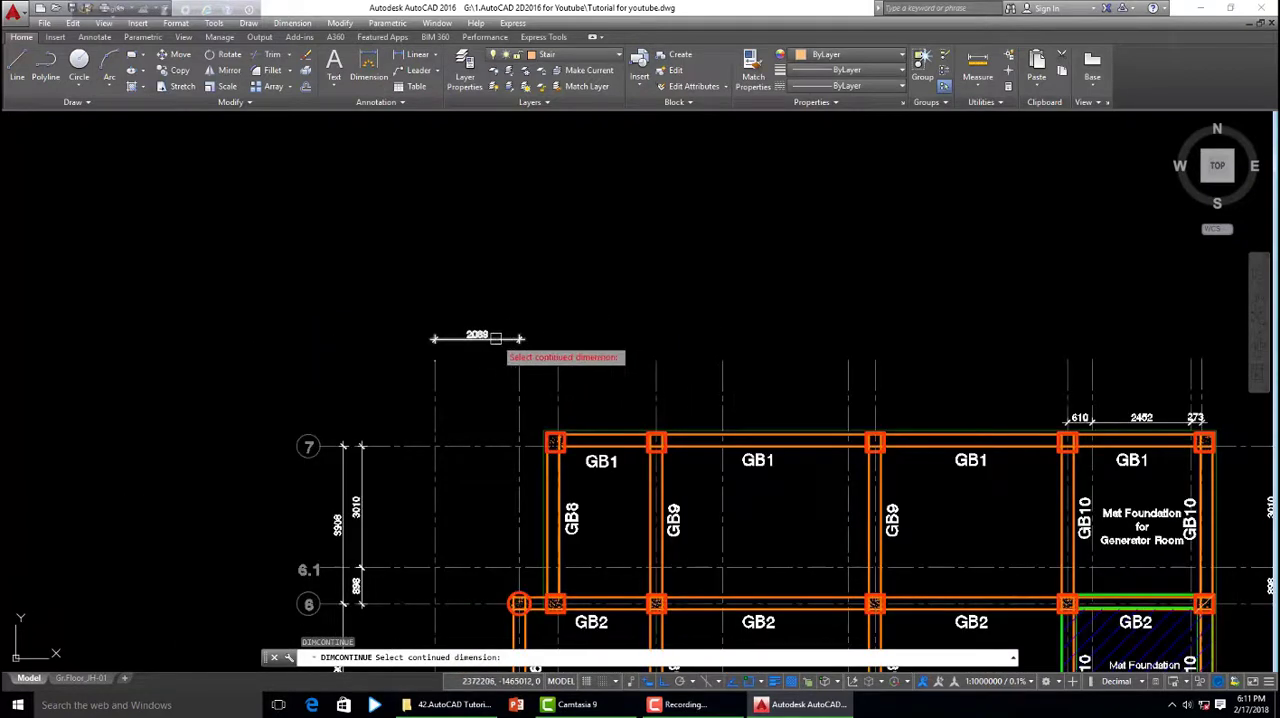
scroll(477, 337, "up", 2)
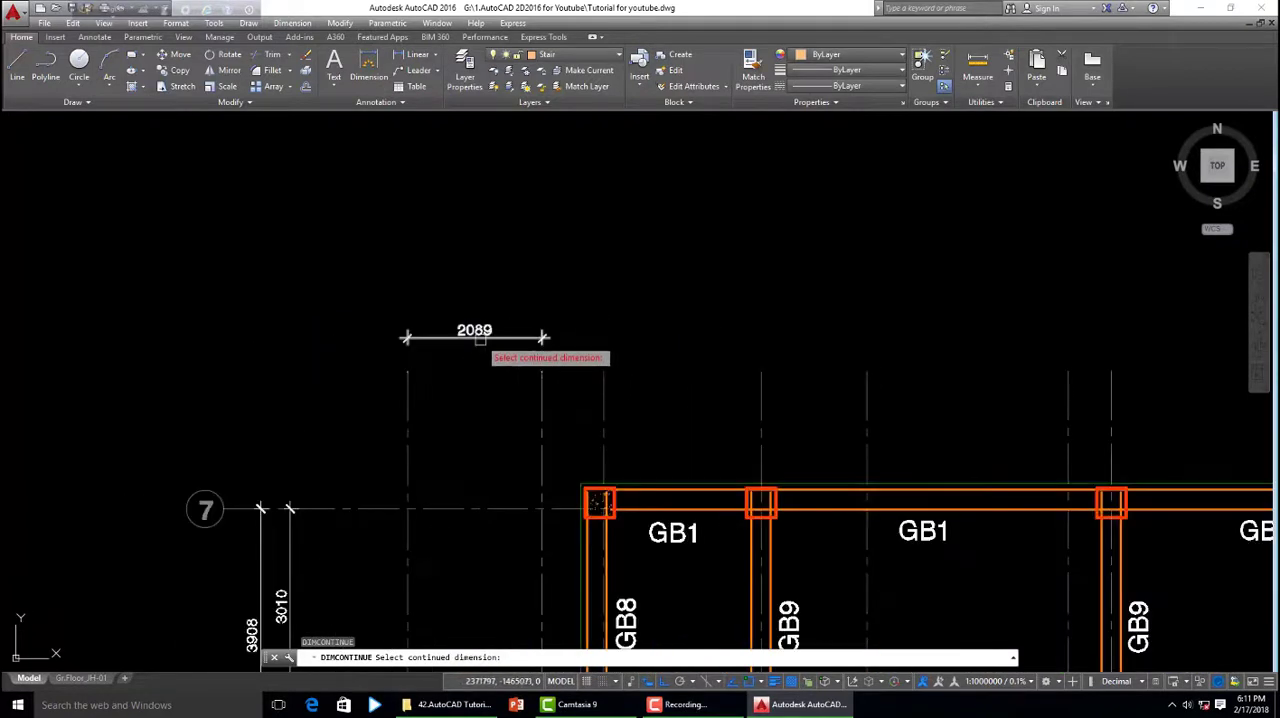
left_click(476, 336)
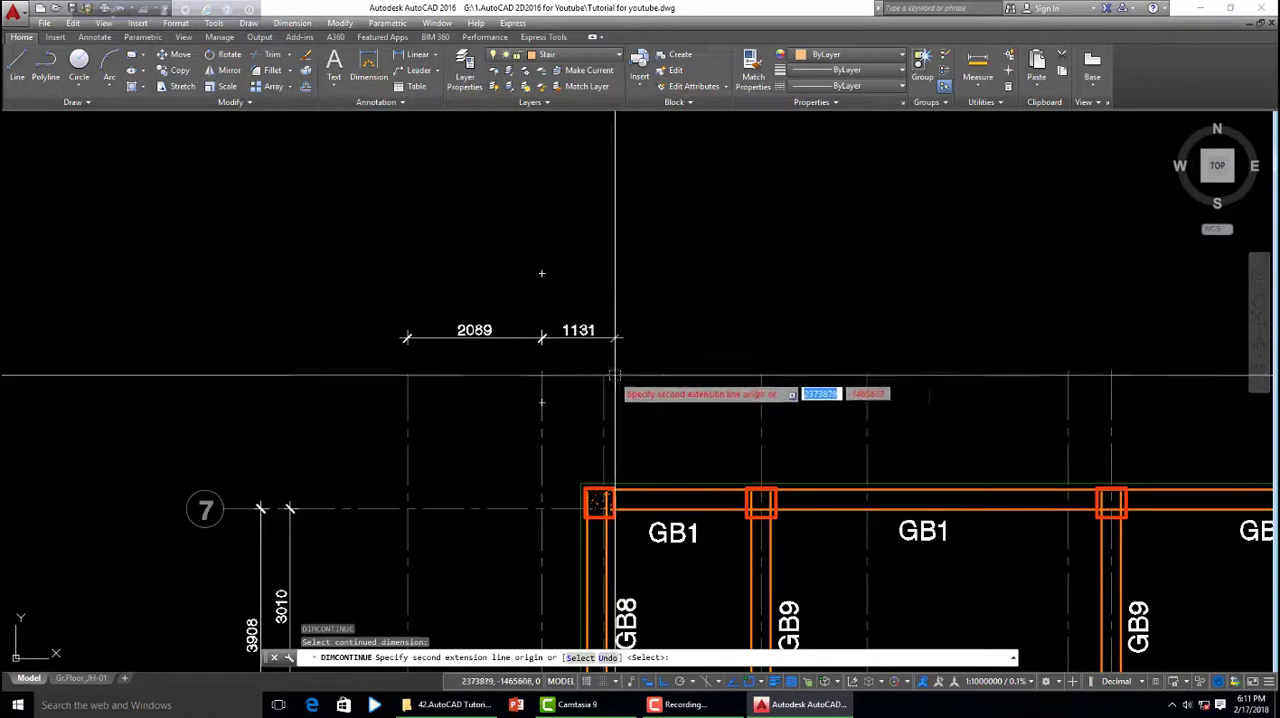
scroll(618, 378, "up", 5)
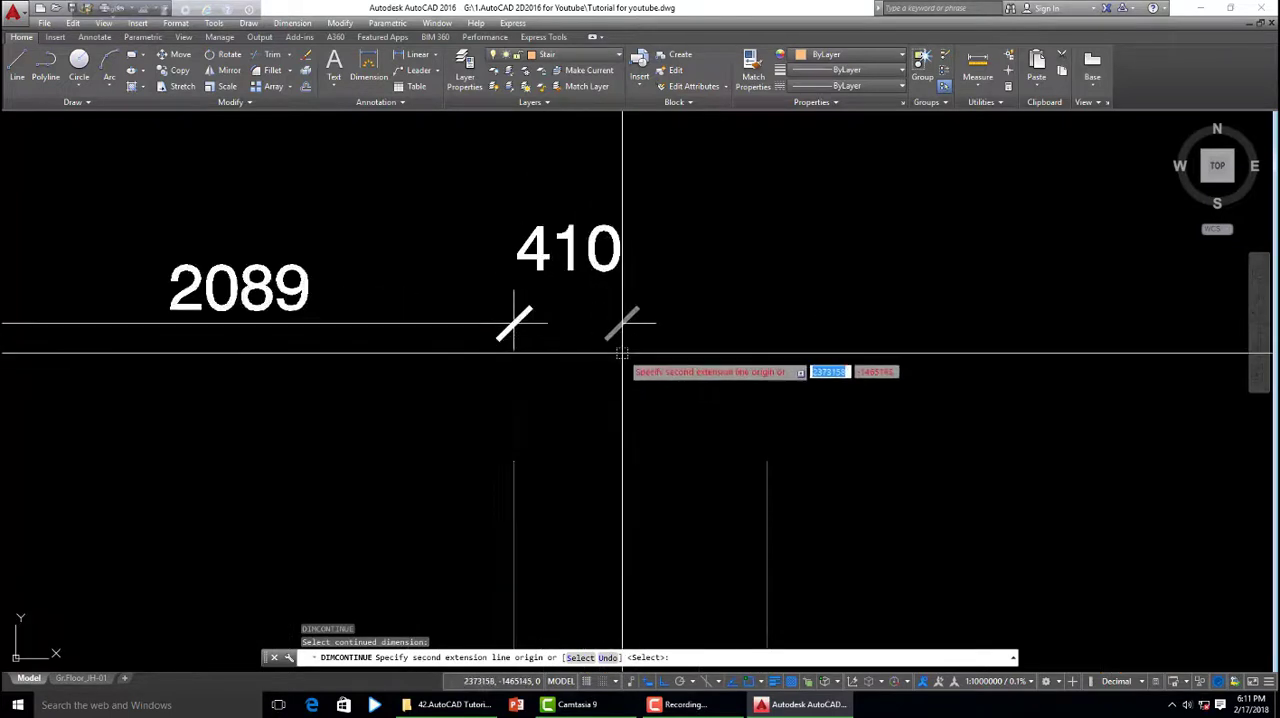
left_click(767, 461)
- Extend the continued dimension chain through the fourth, fifth, sixth and seventh grid lines
scroll(194, 440, "down", 3)
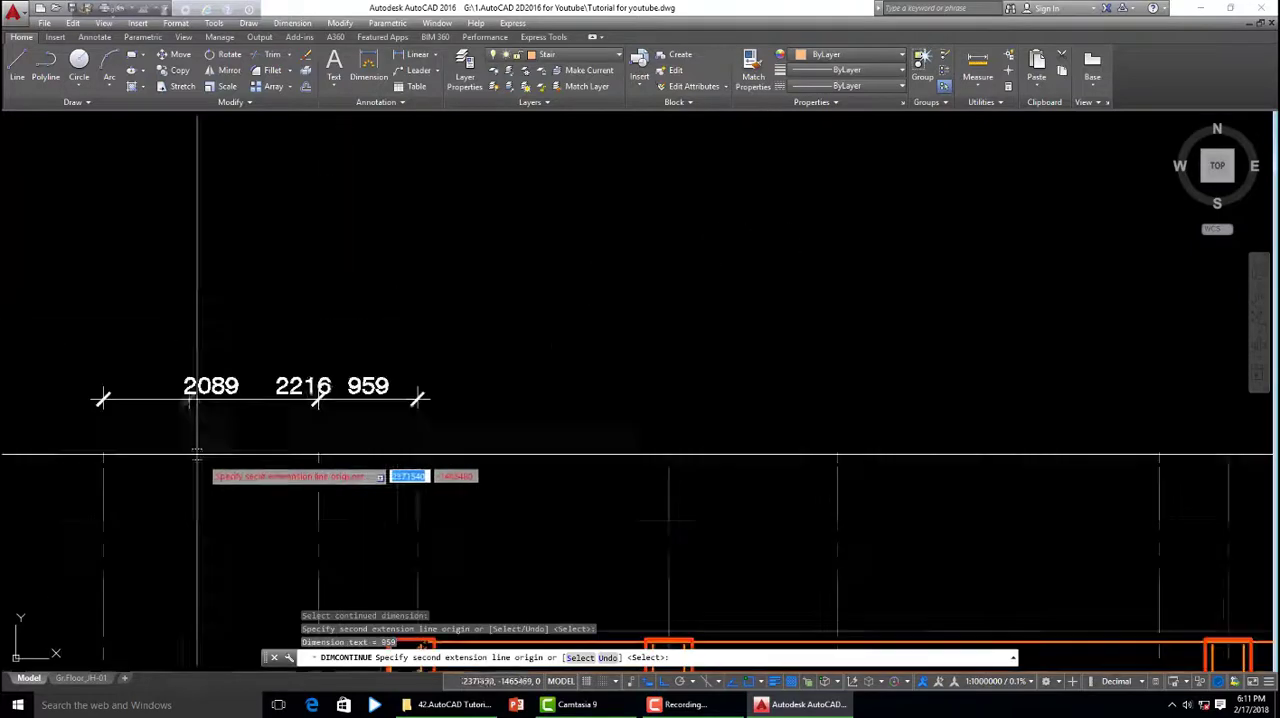
left_click(668, 455)
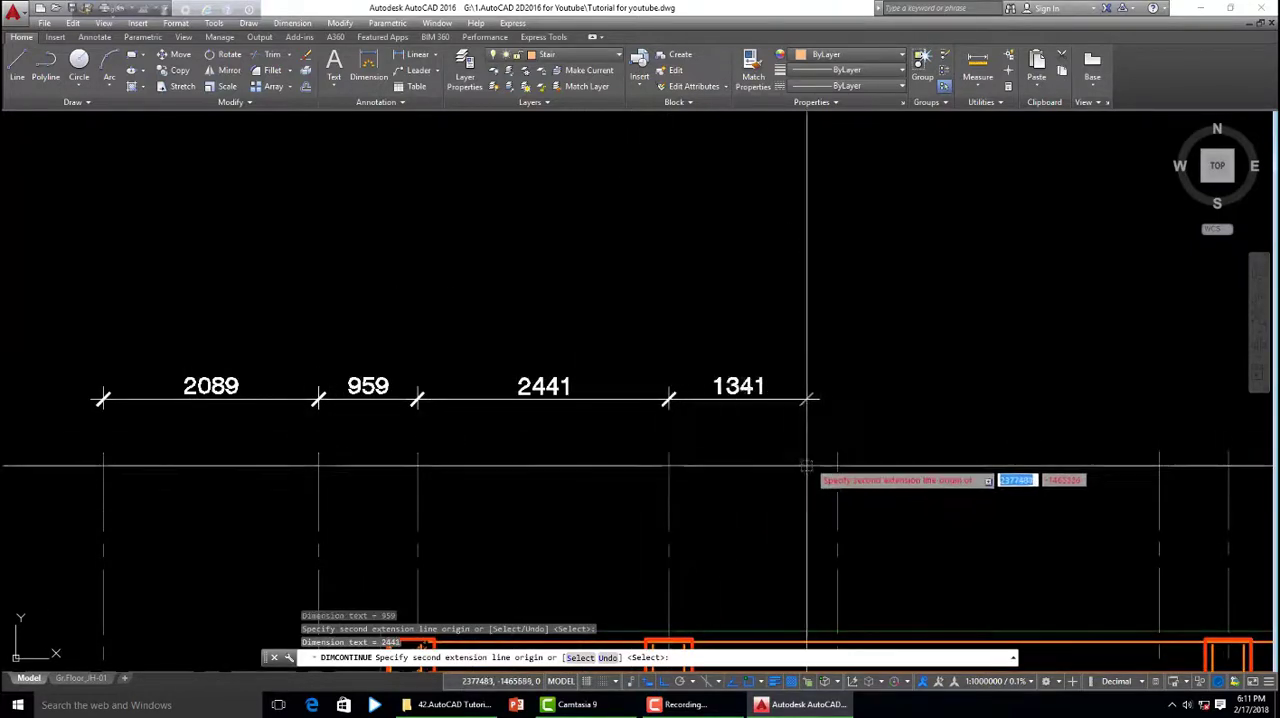
left_click(838, 460)
scroll(318, 442, "down", 4)
scroll(603, 465, "up", 2)
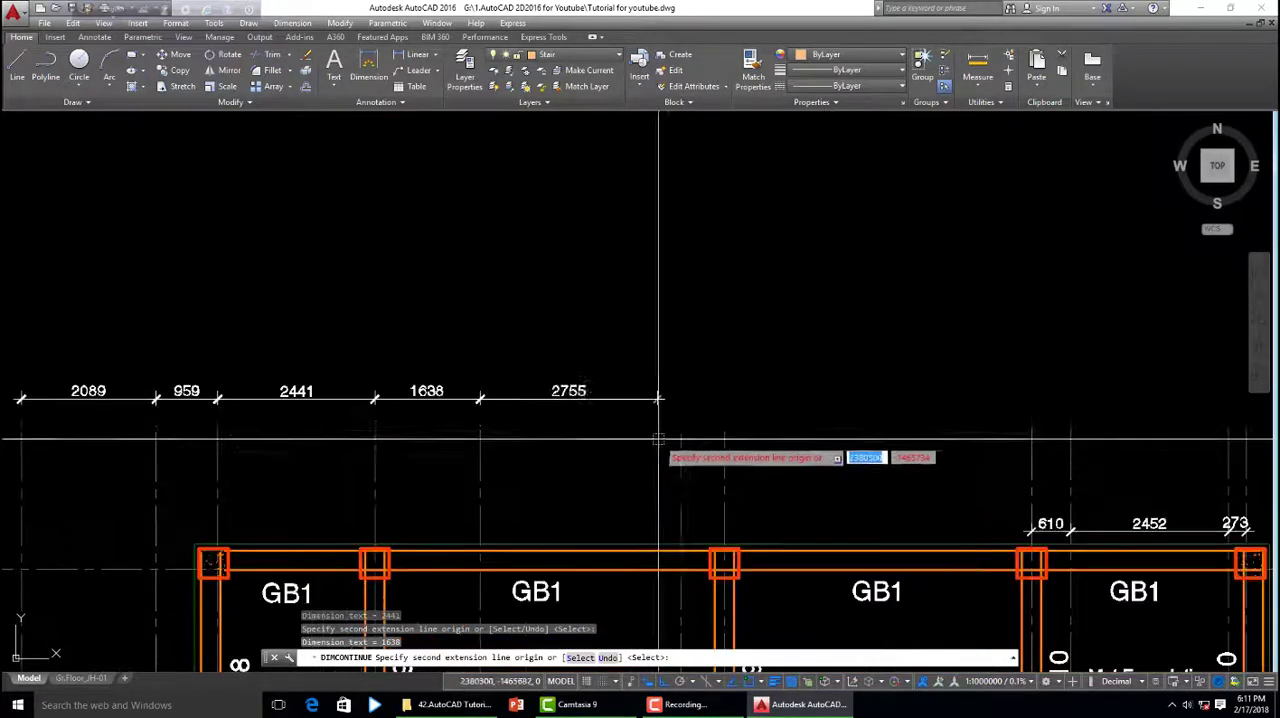
left_click(723, 441)
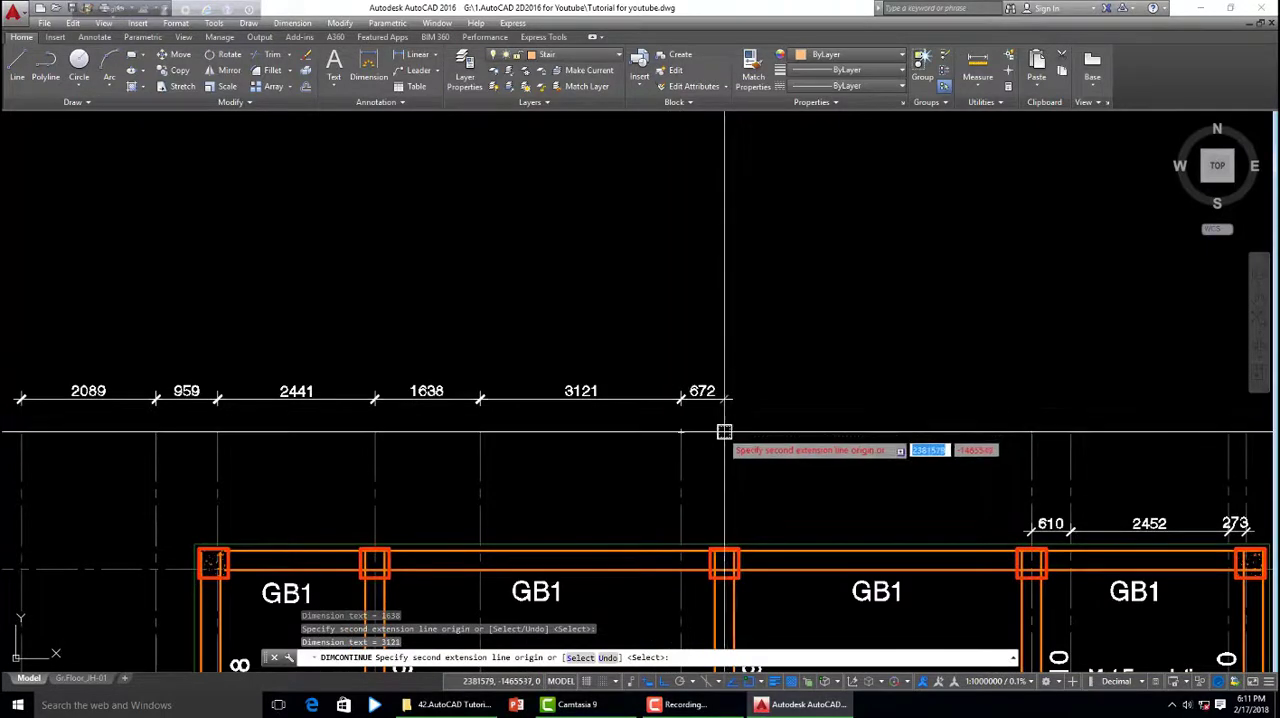
scroll(745, 441, "down", 5)
scroll(754, 441, "up", 5)
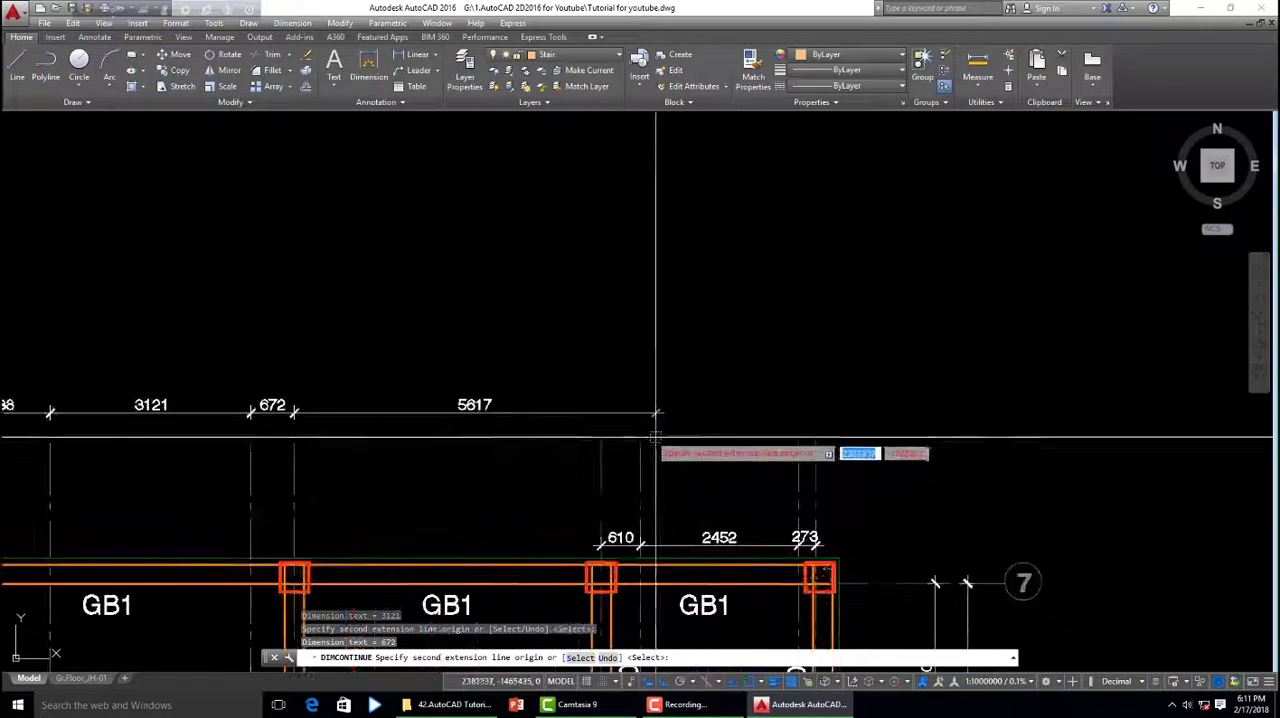
- Continue the dimension chain from the eighth through to the rightmost grid line and end the command
left_click(600, 443)
left_click(640, 445)
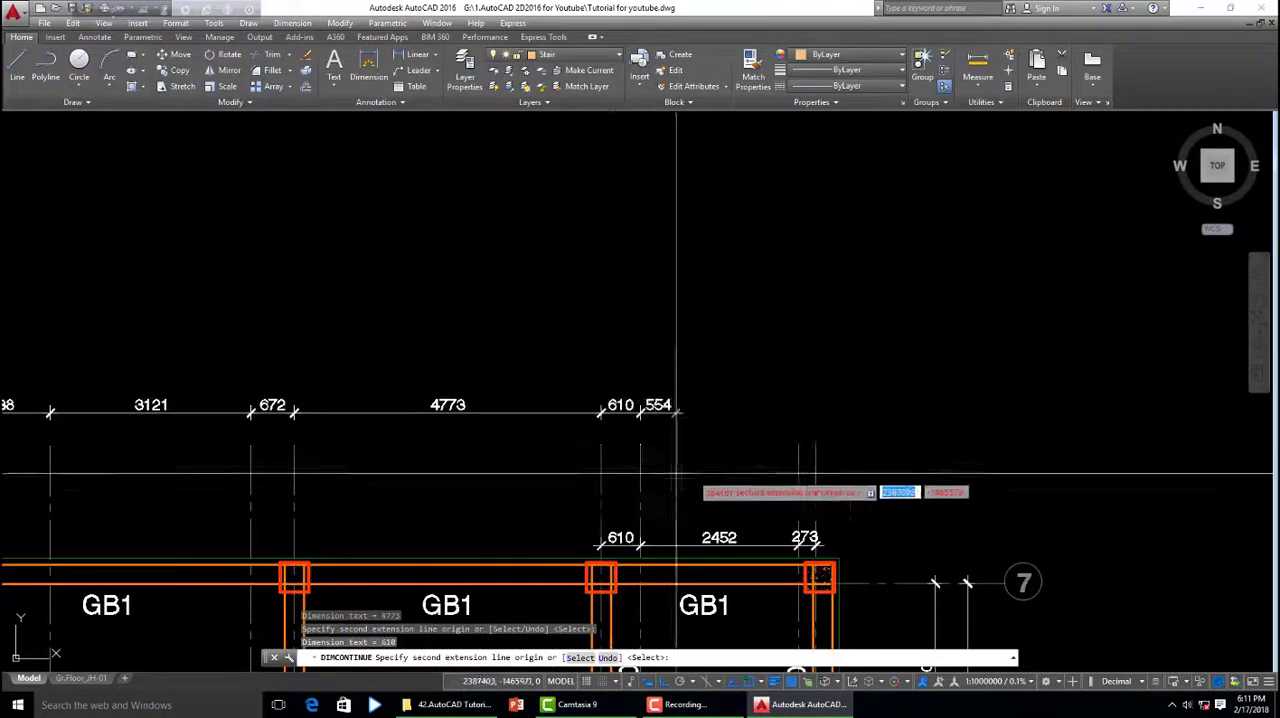
left_click(798, 455)
left_click(818, 445)
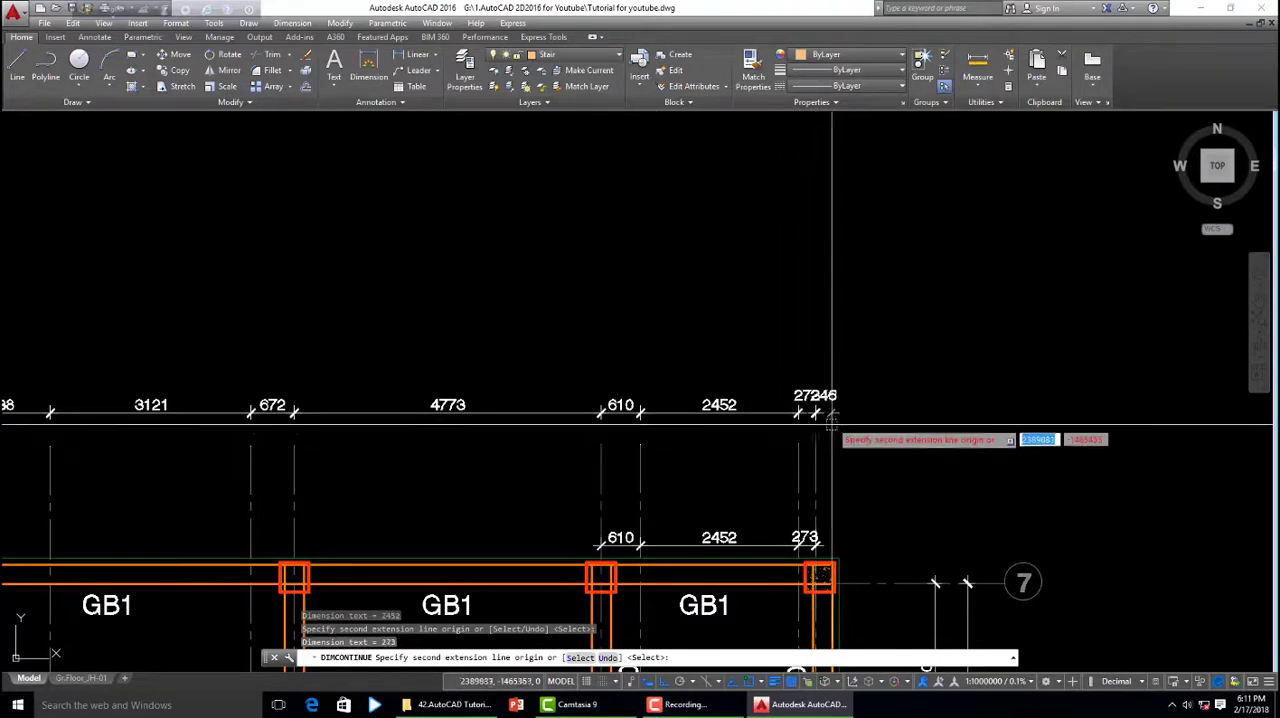
right_click(816, 366)
left_click(847, 369)
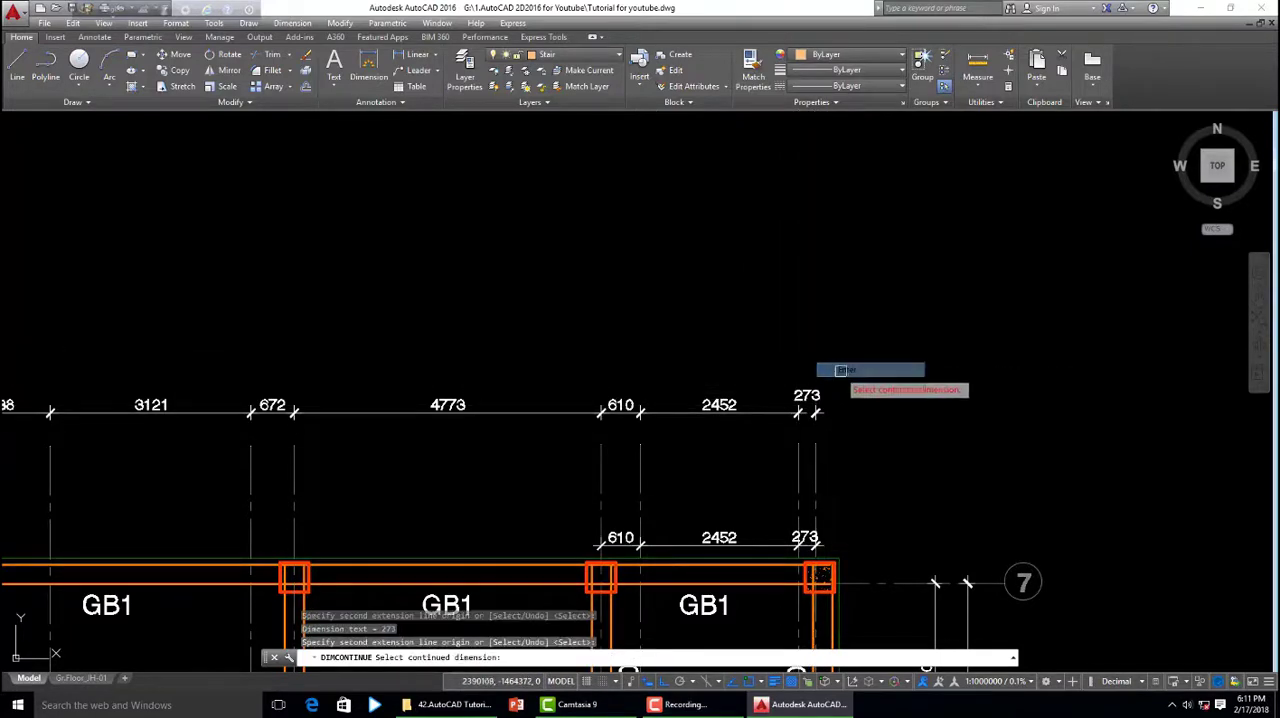
scroll(866, 388, "down", 3)
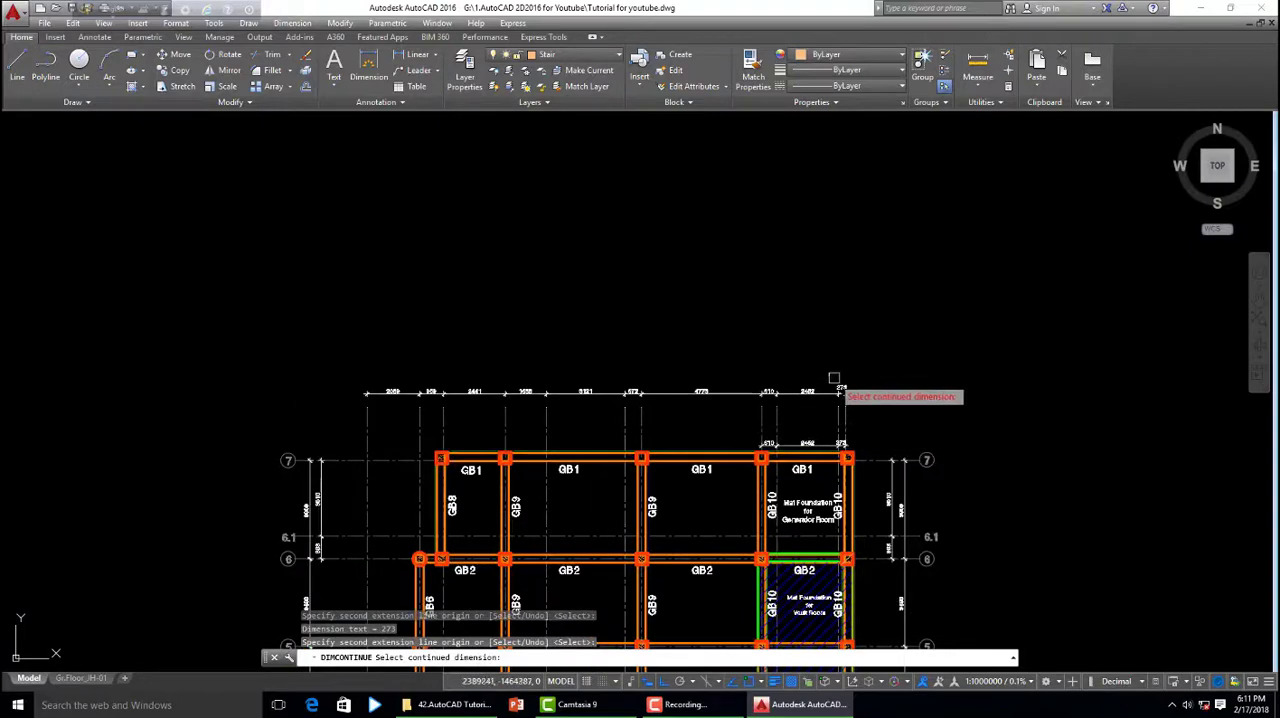
key("Escape")
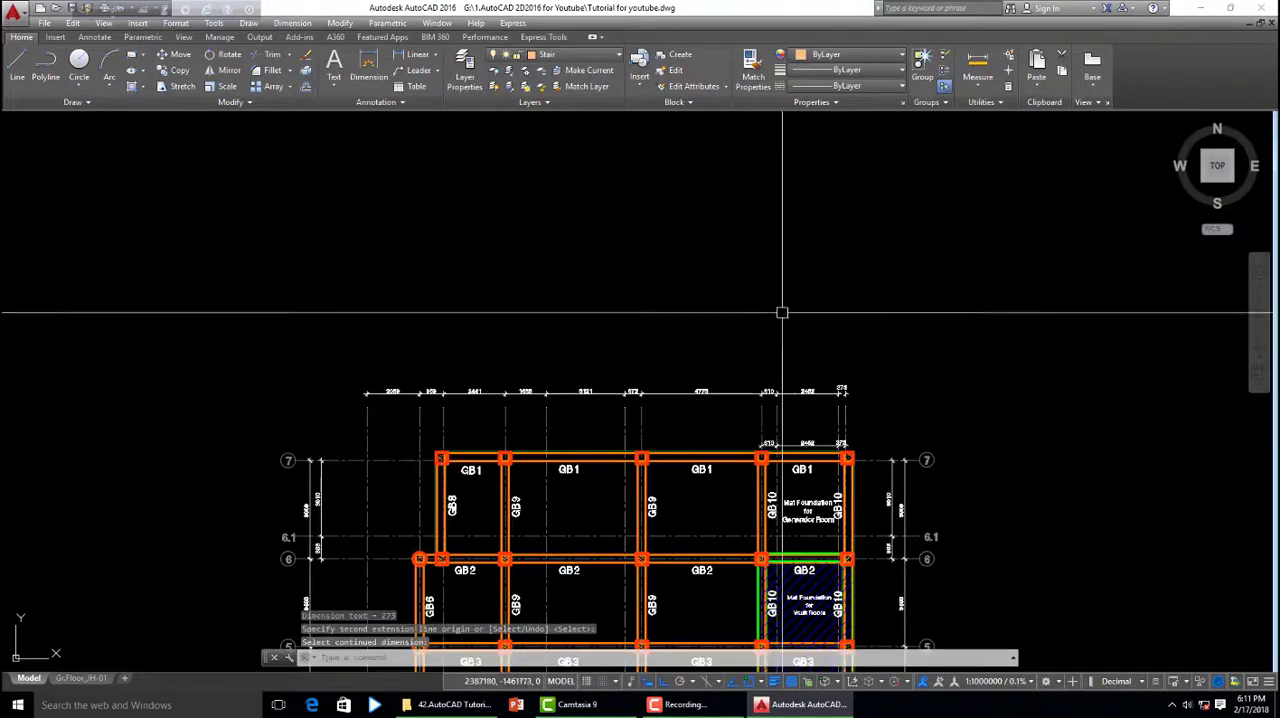
middle_click_drag(723, 420, 725, 344)
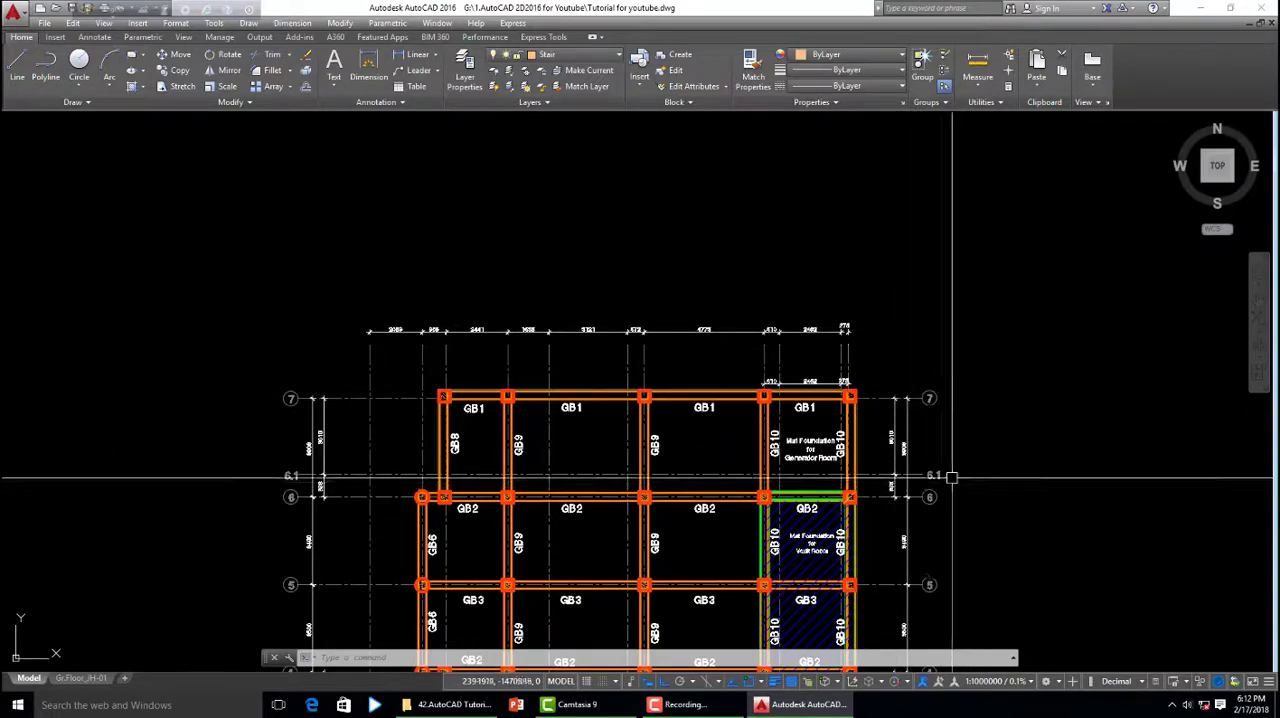
middle_click_drag(889, 539, 847, 495)
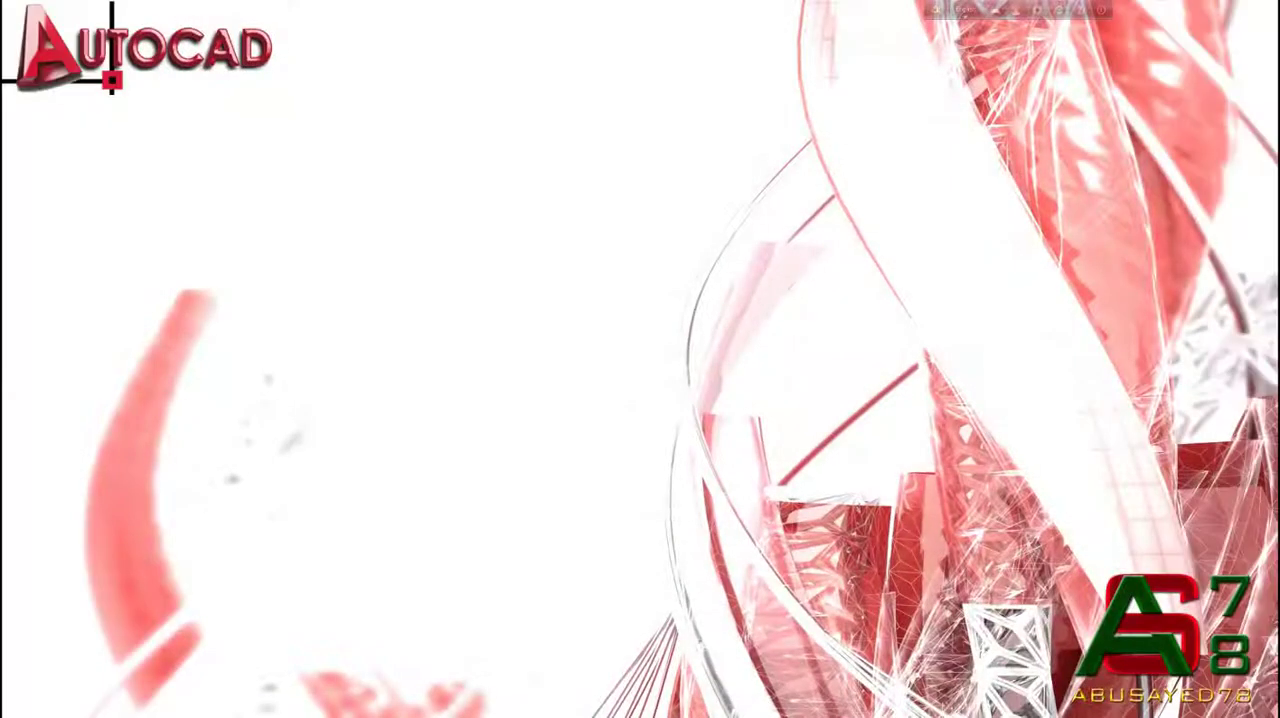